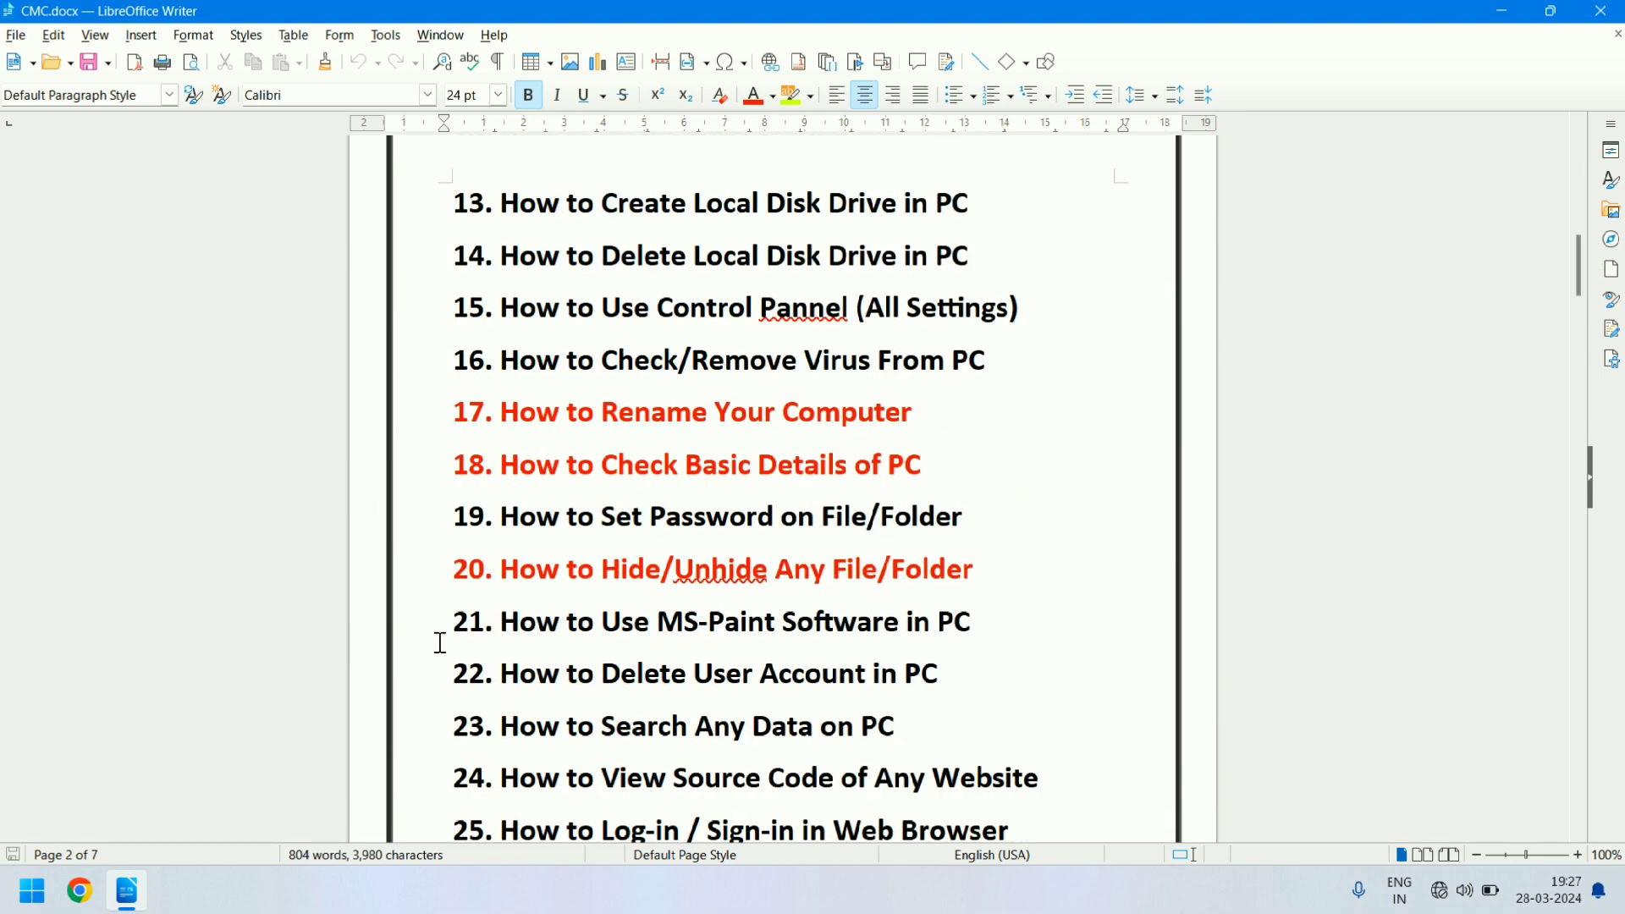
- Highlight the words "MS-Paint" in topic 21 of the CMC document and close the document
drag(451, 626, 972, 622)
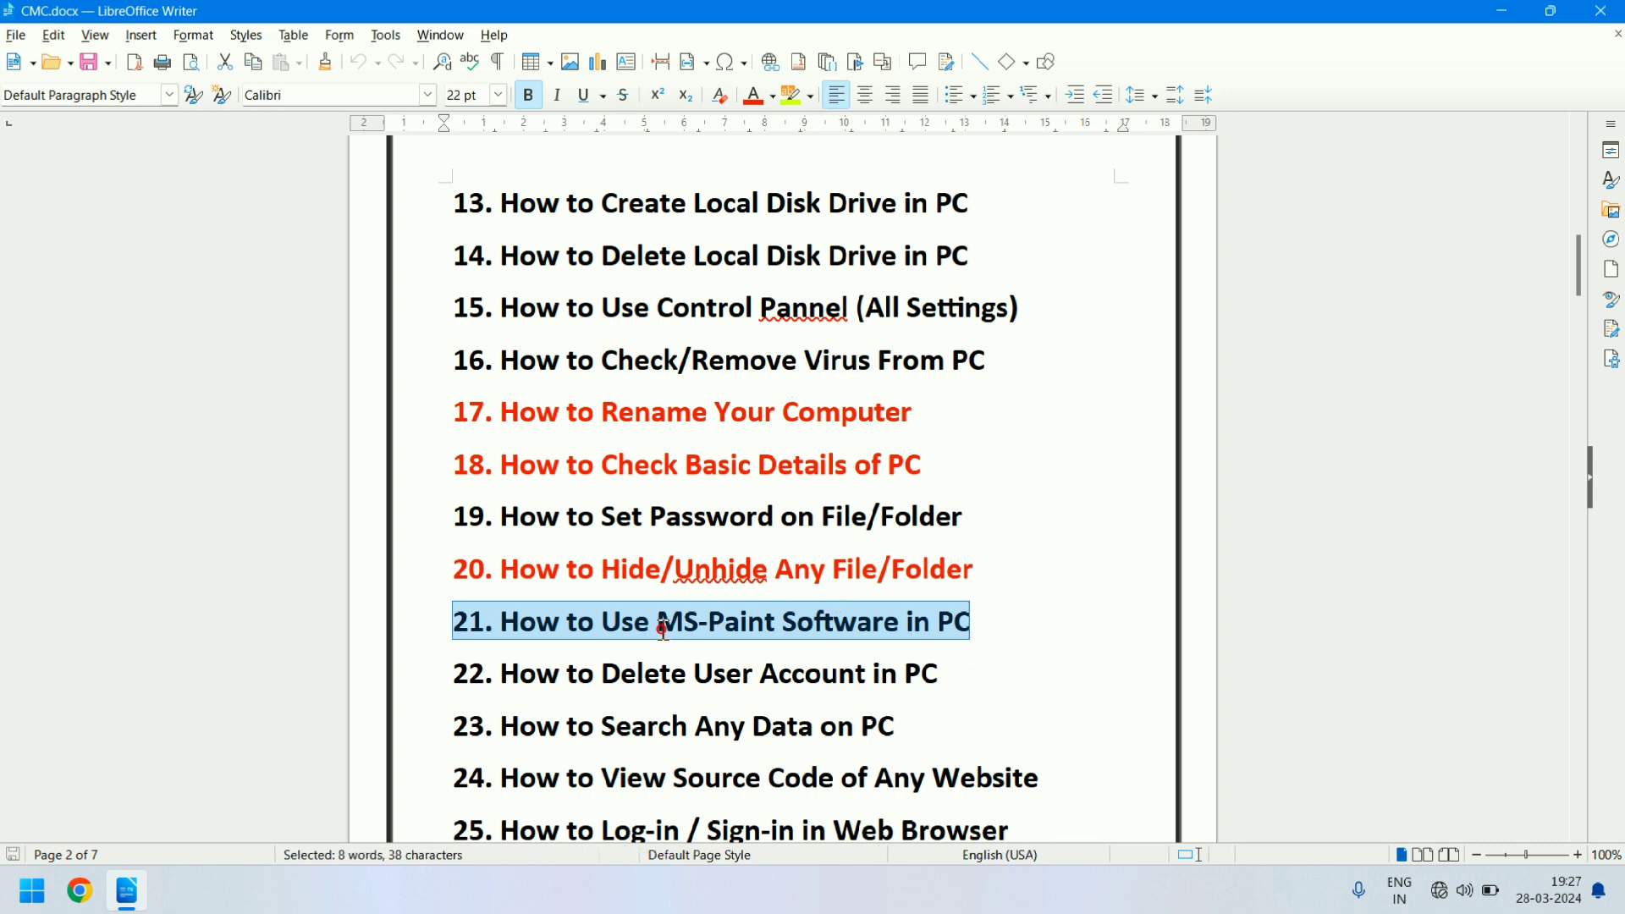
click(765, 625)
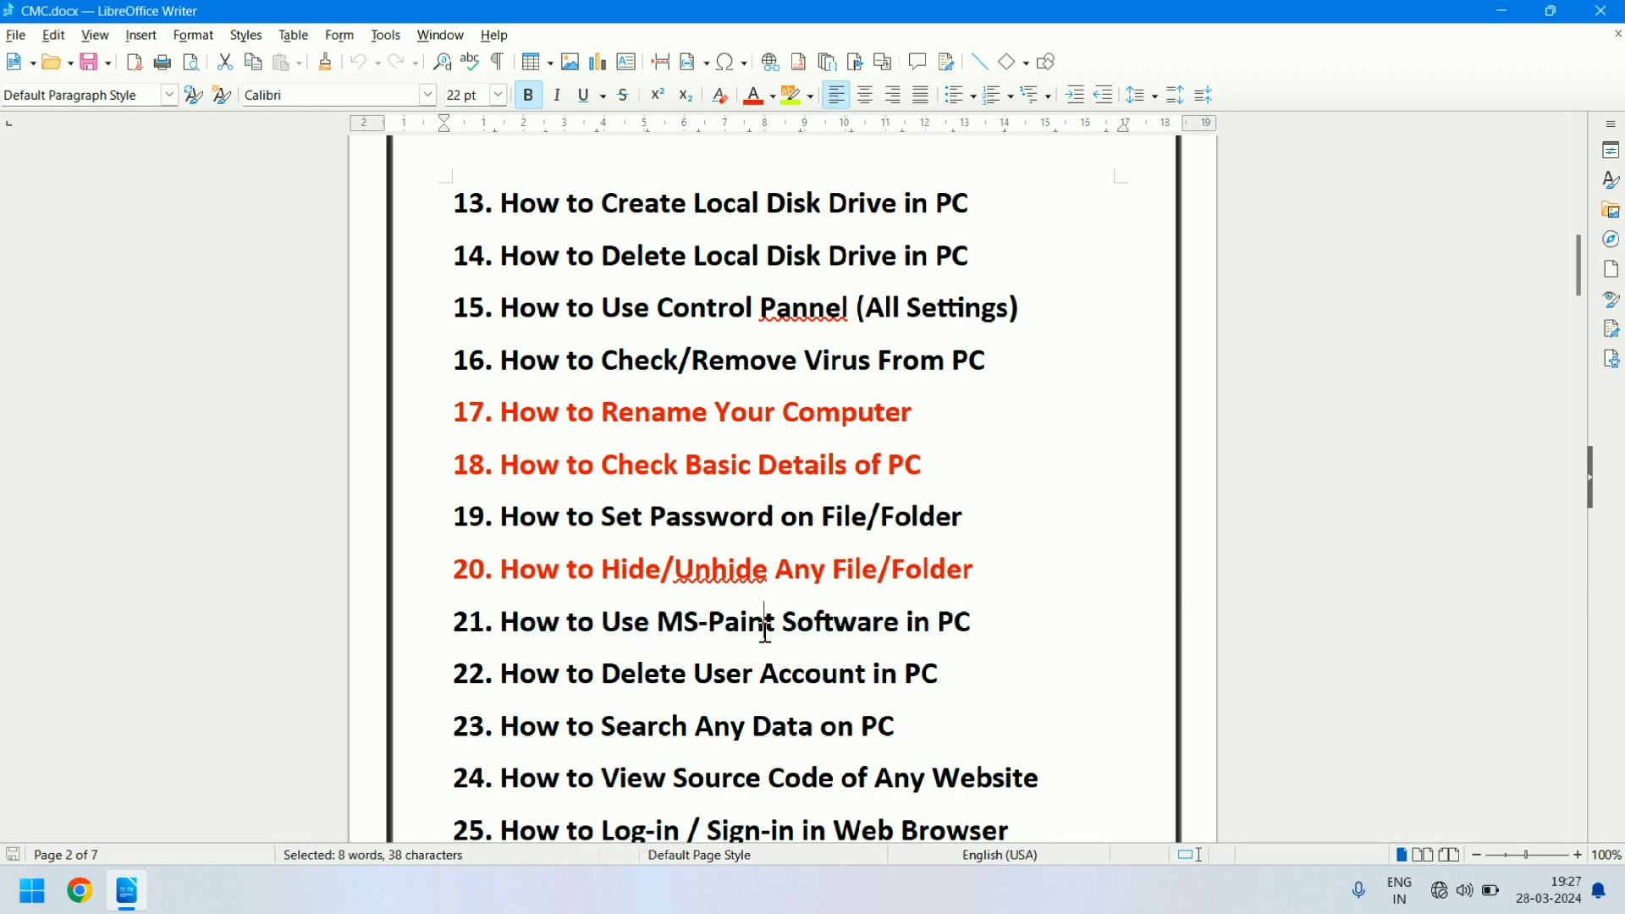
shift+click(659, 623)
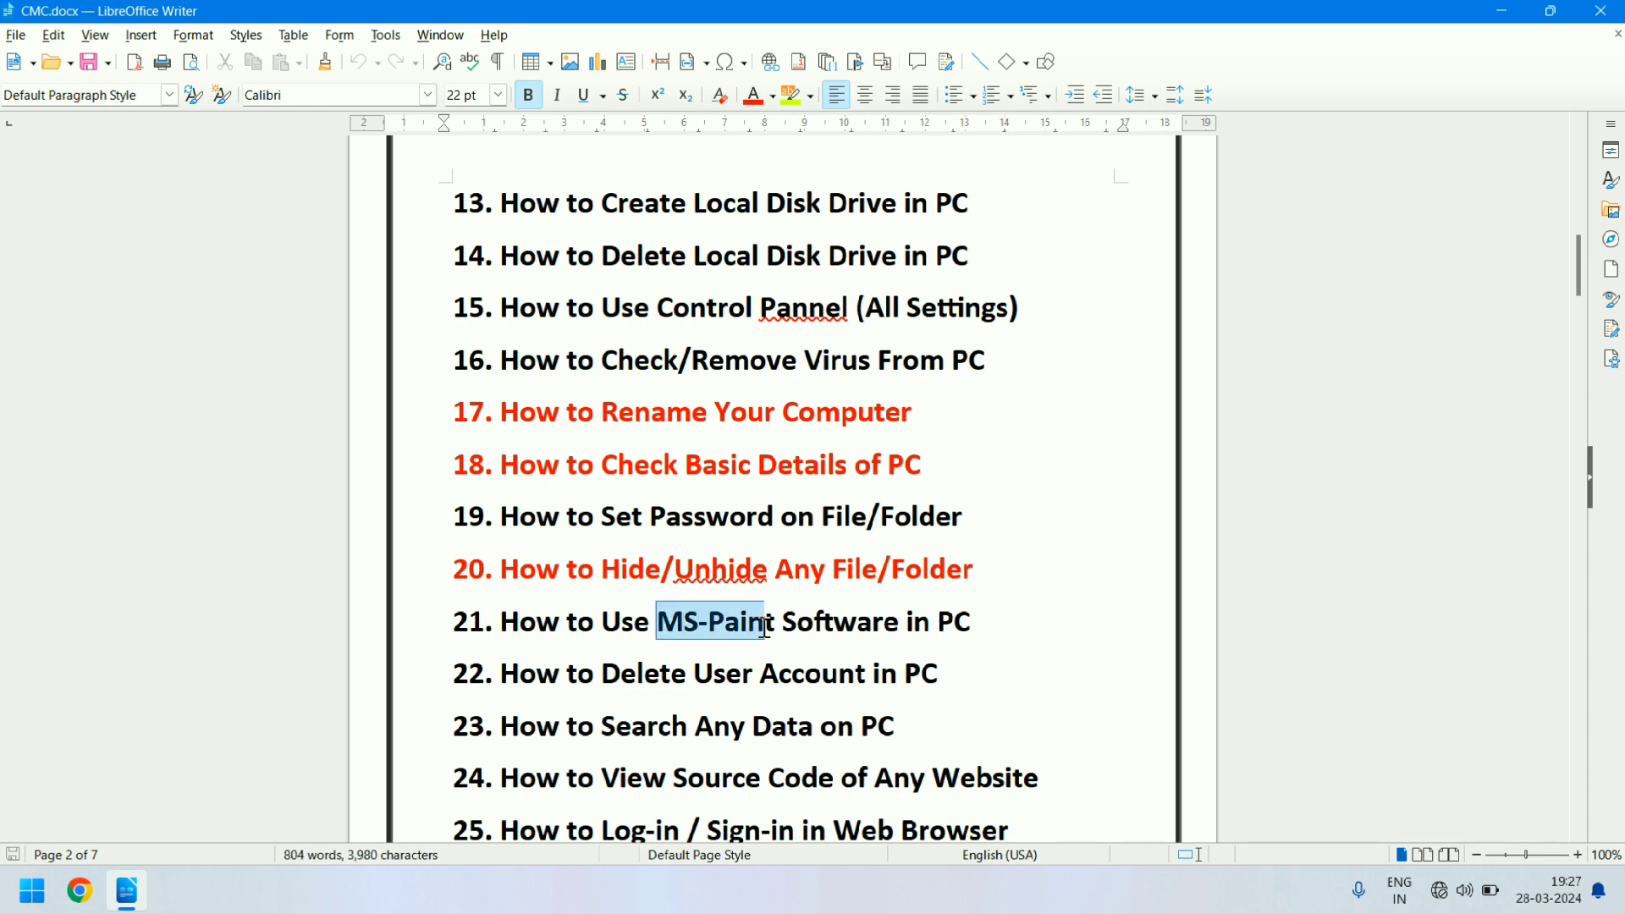
key(shift+Right)
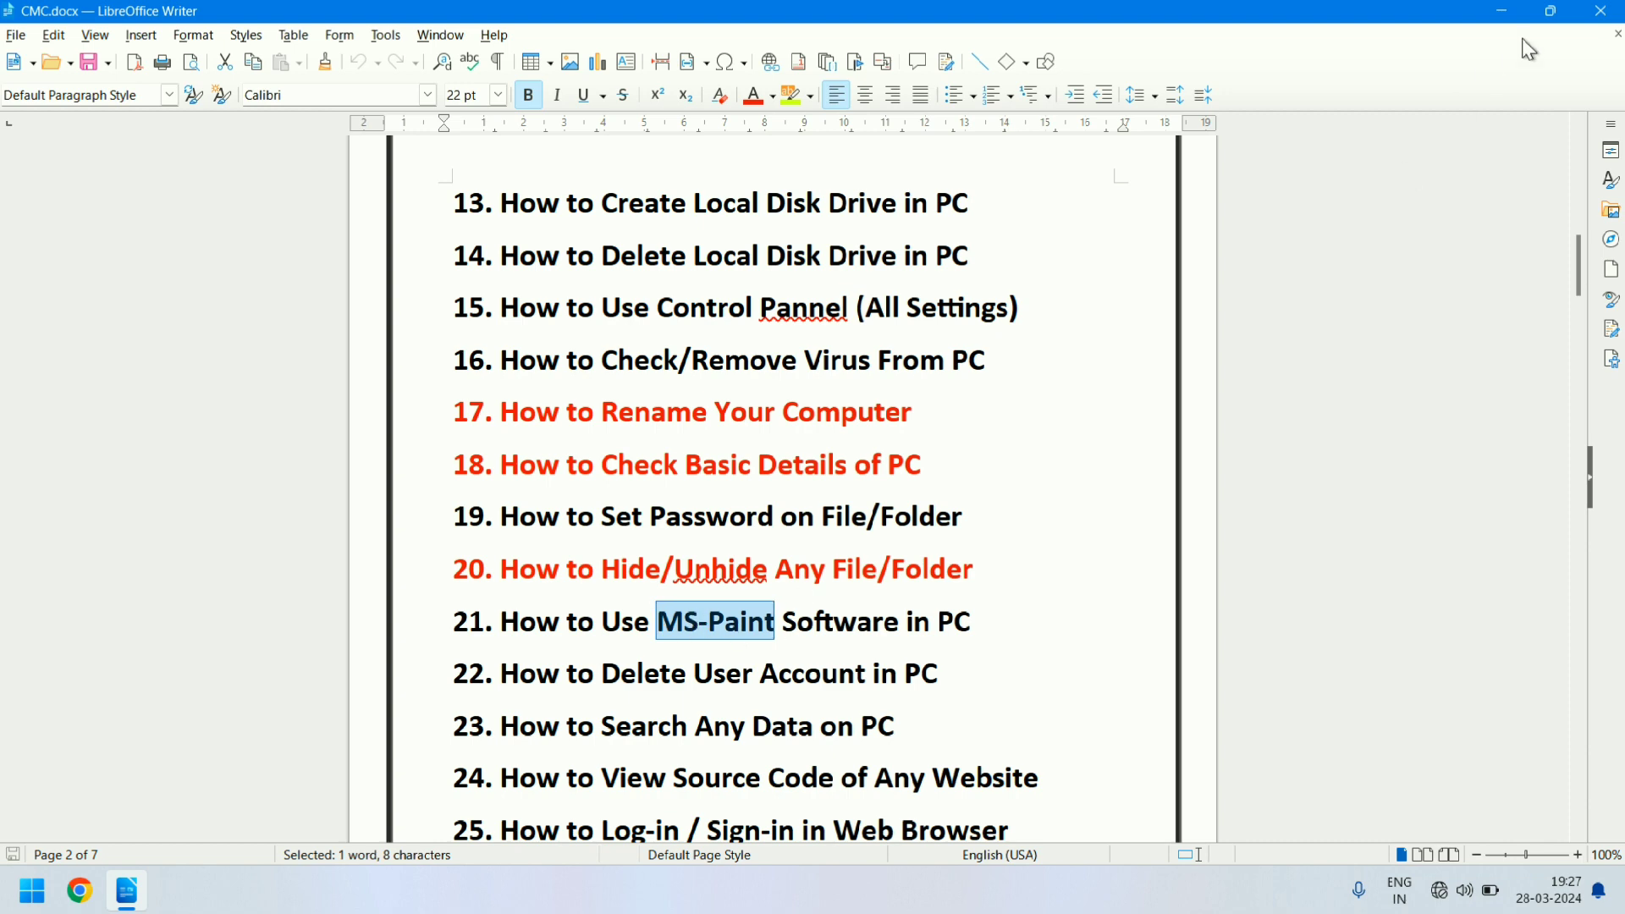
click(1603, 16)
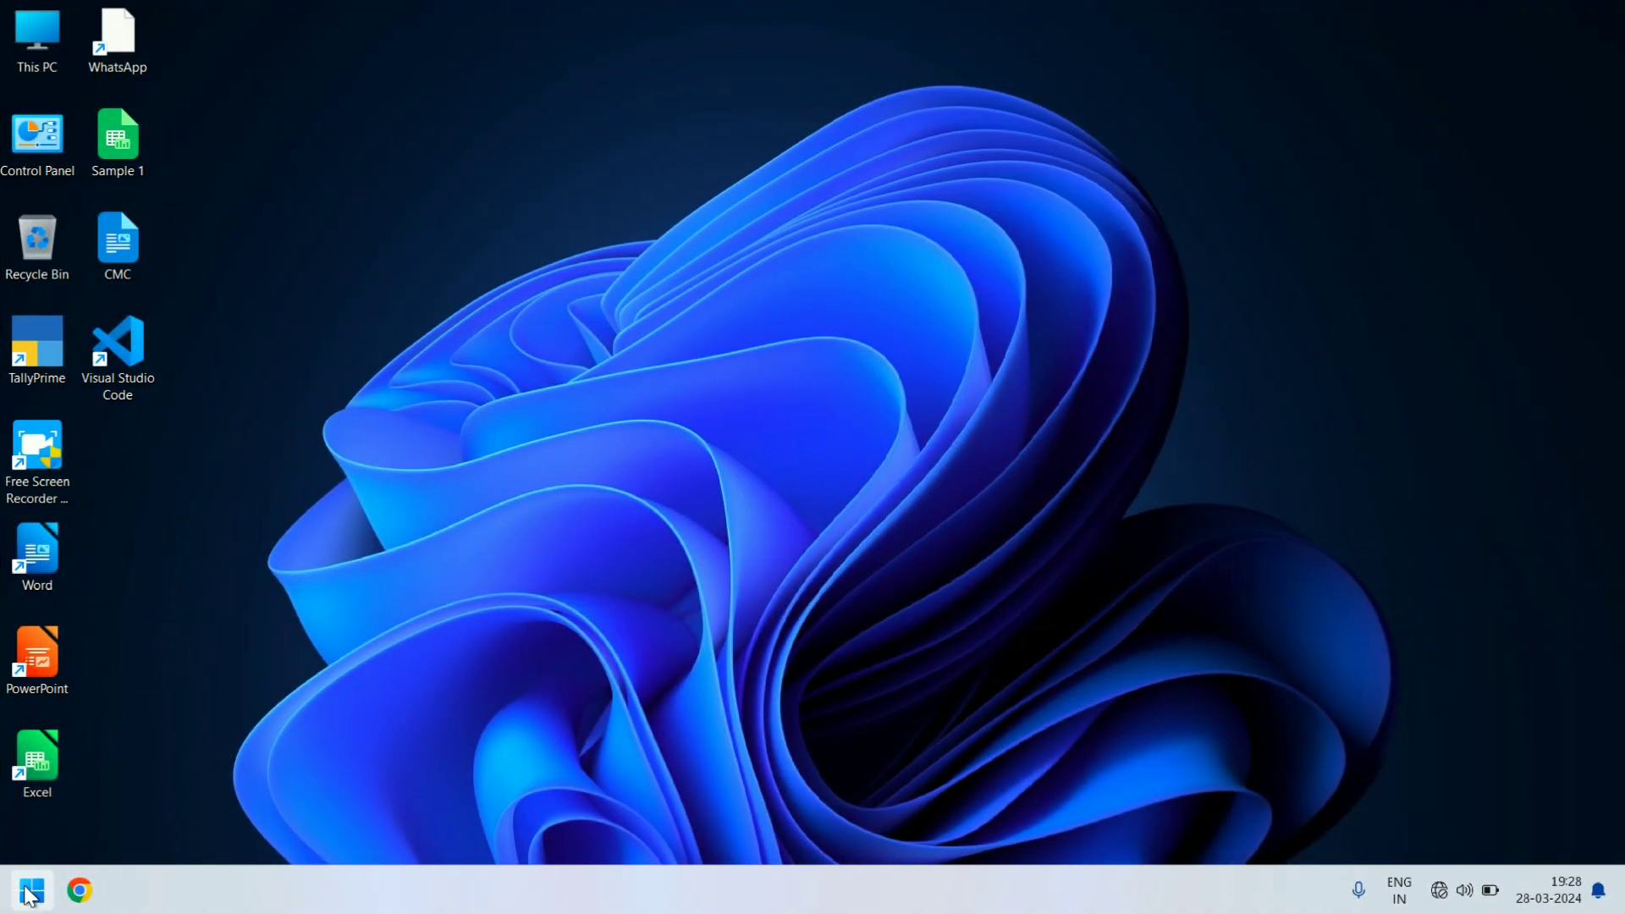
- Find Paint in the full list of installed apps and dismiss the list
click(34, 887)
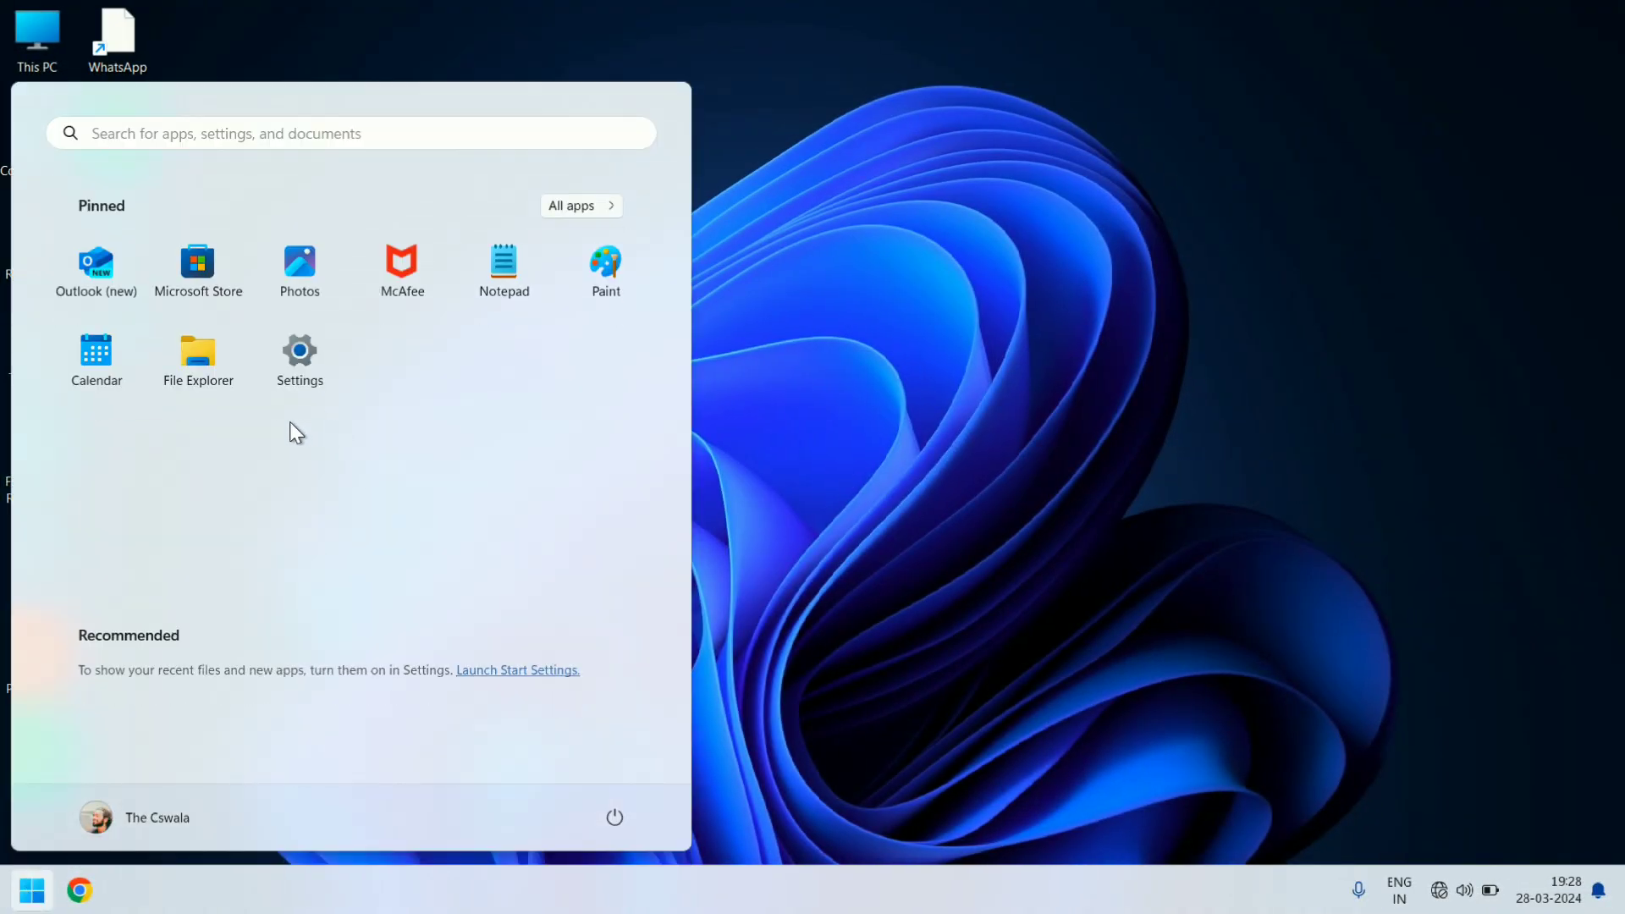
click(590, 210)
drag(683, 264, 660, 469)
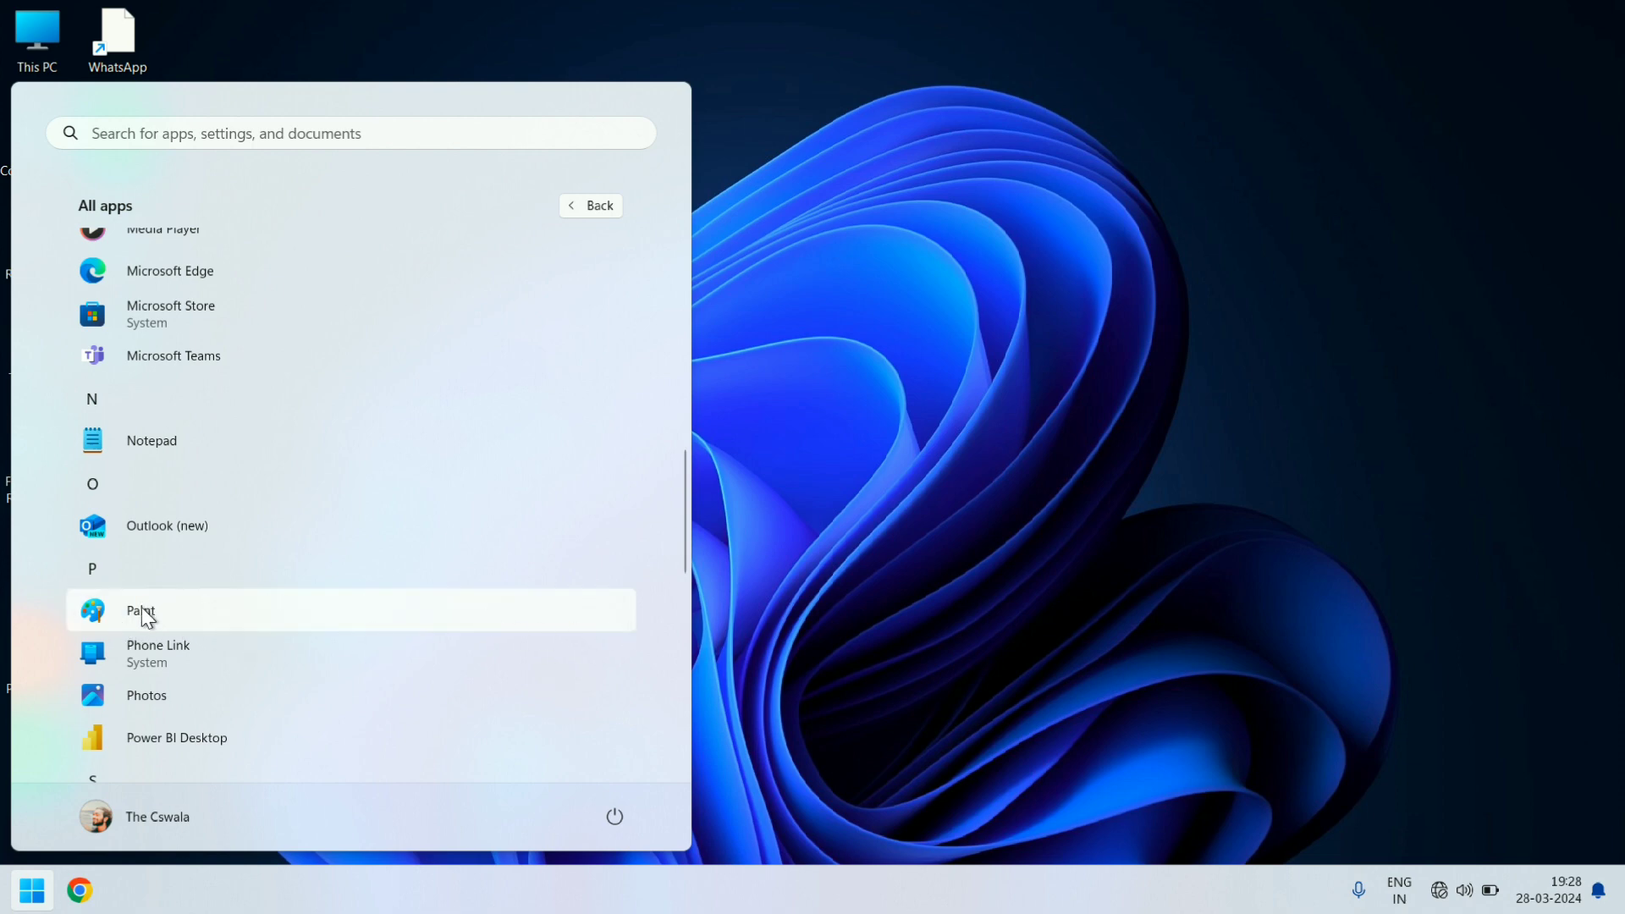
click(828, 586)
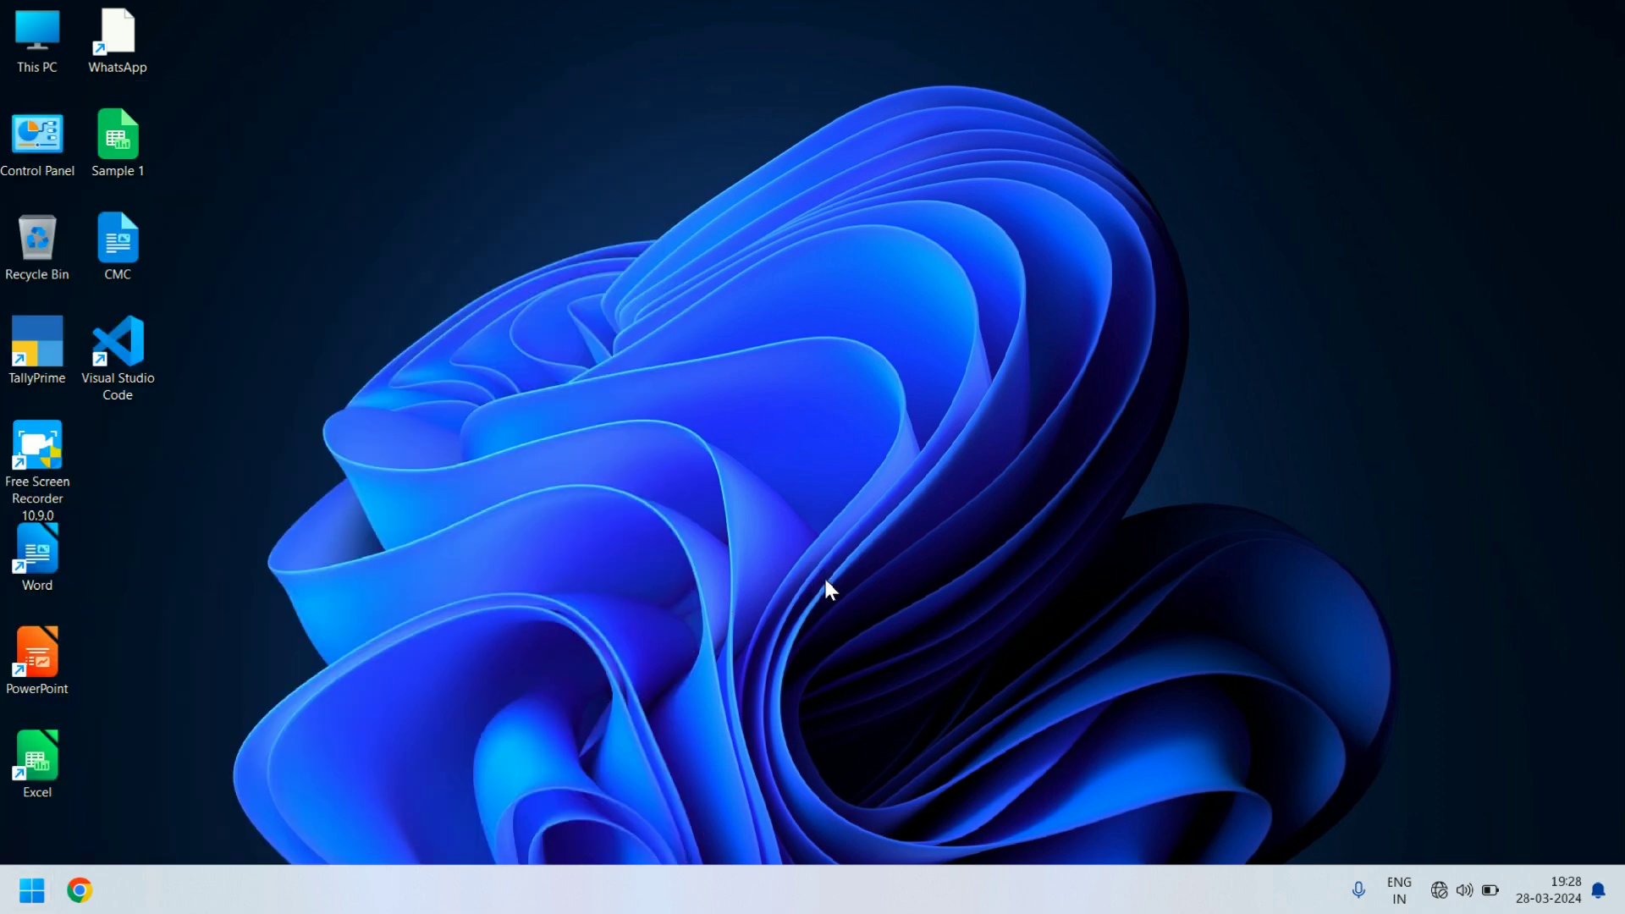
- Search the computer for "Paint" and launch the Paint app
key(super)
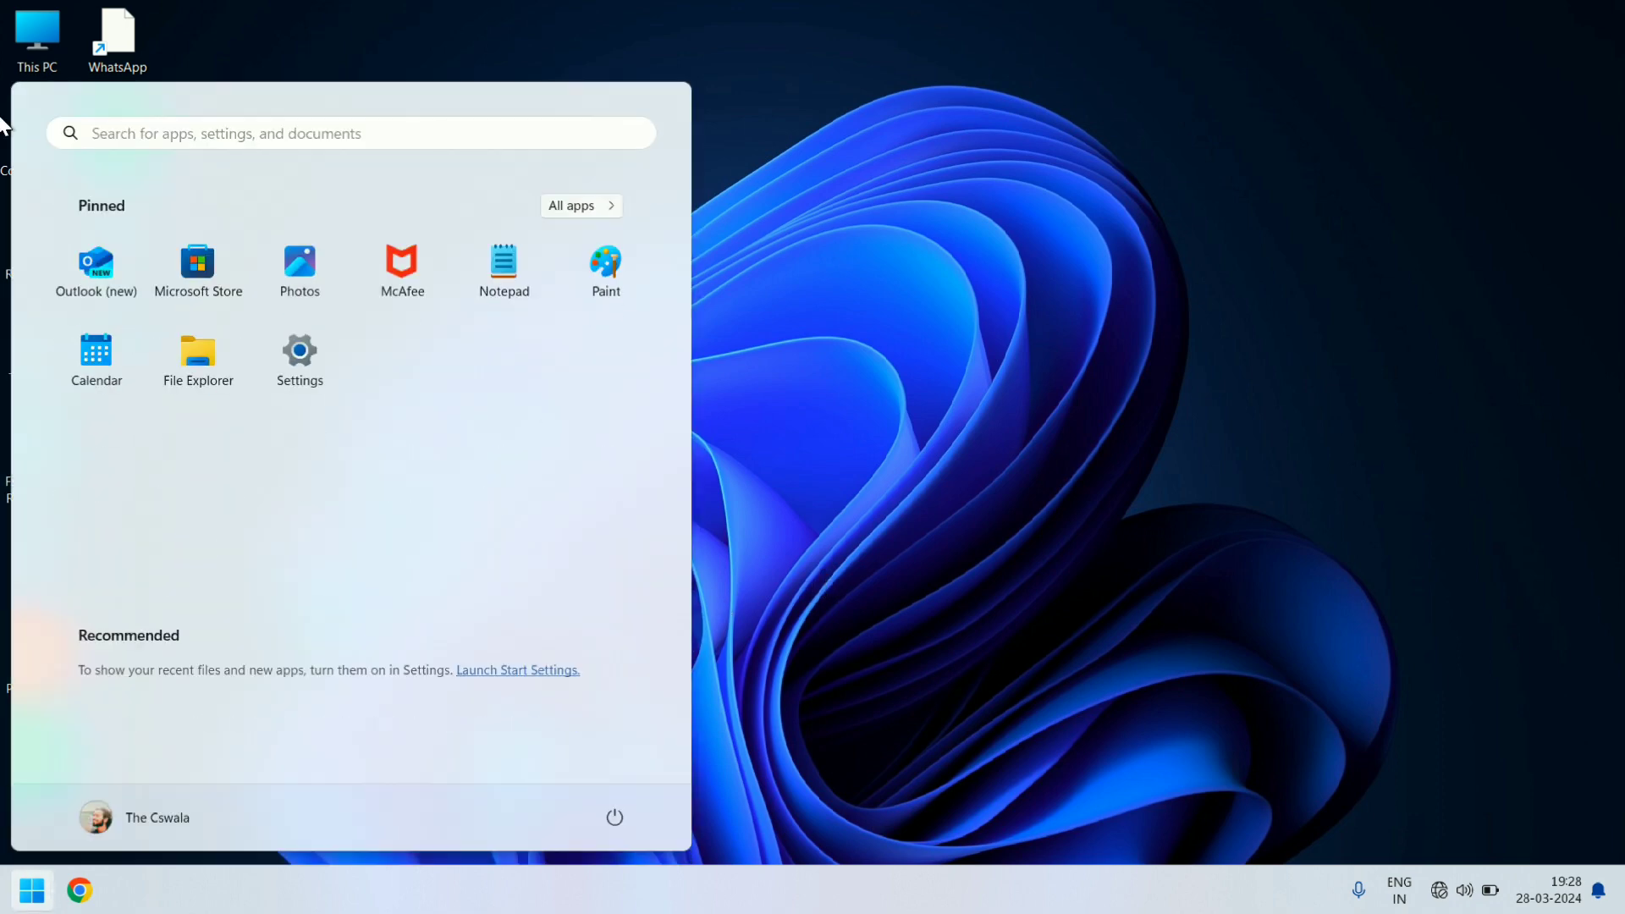
click(207, 133)
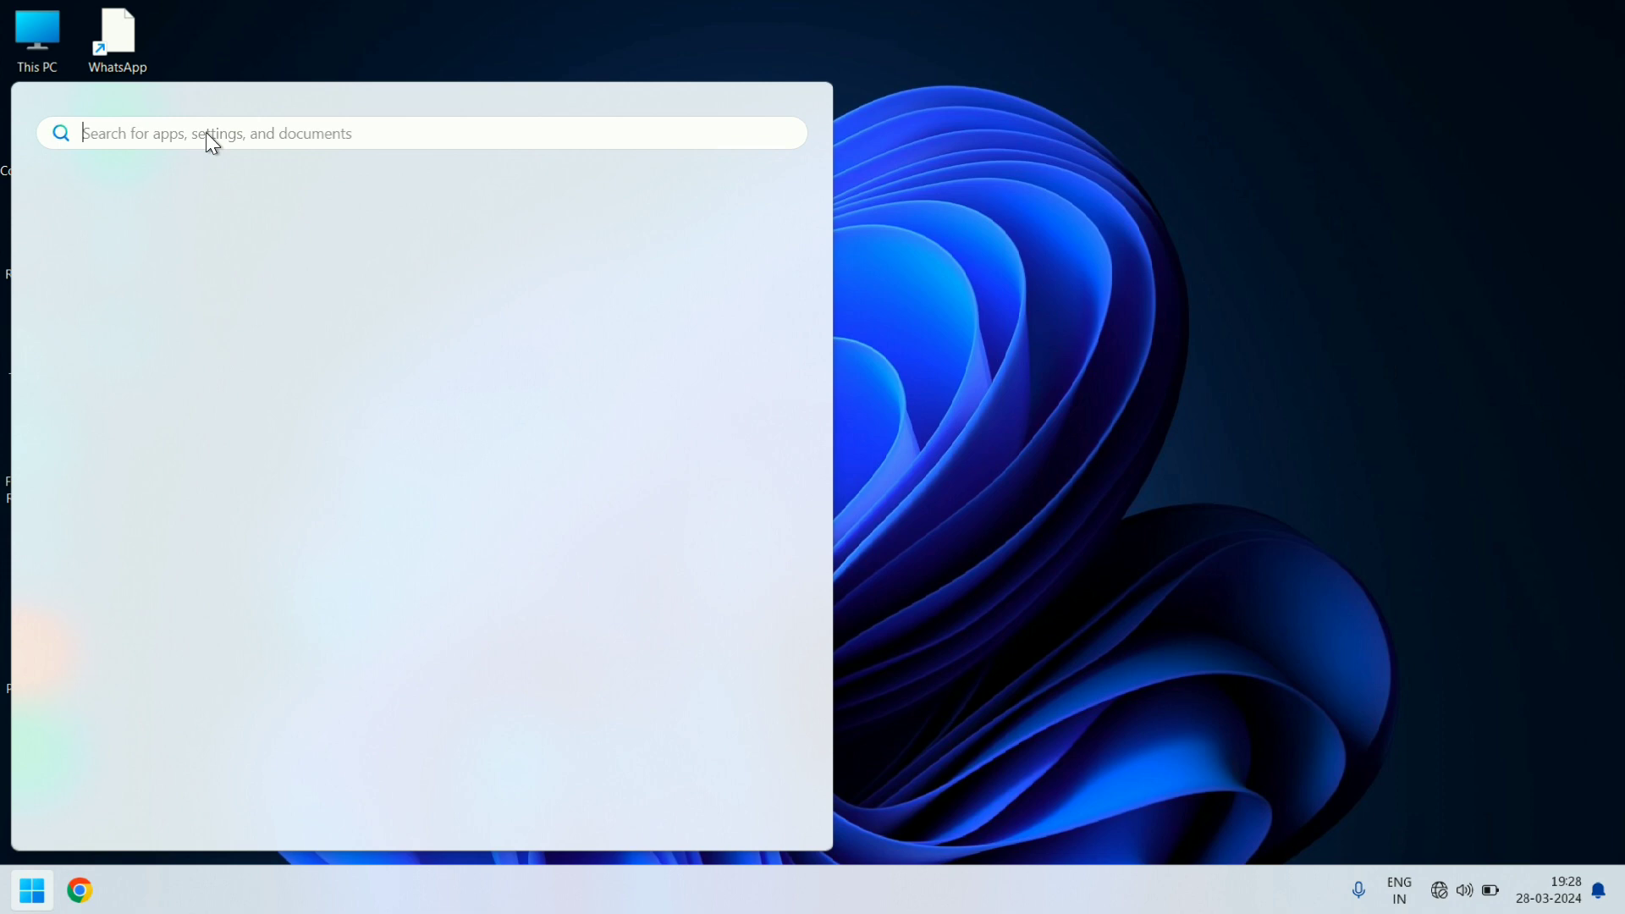
text(Pai)
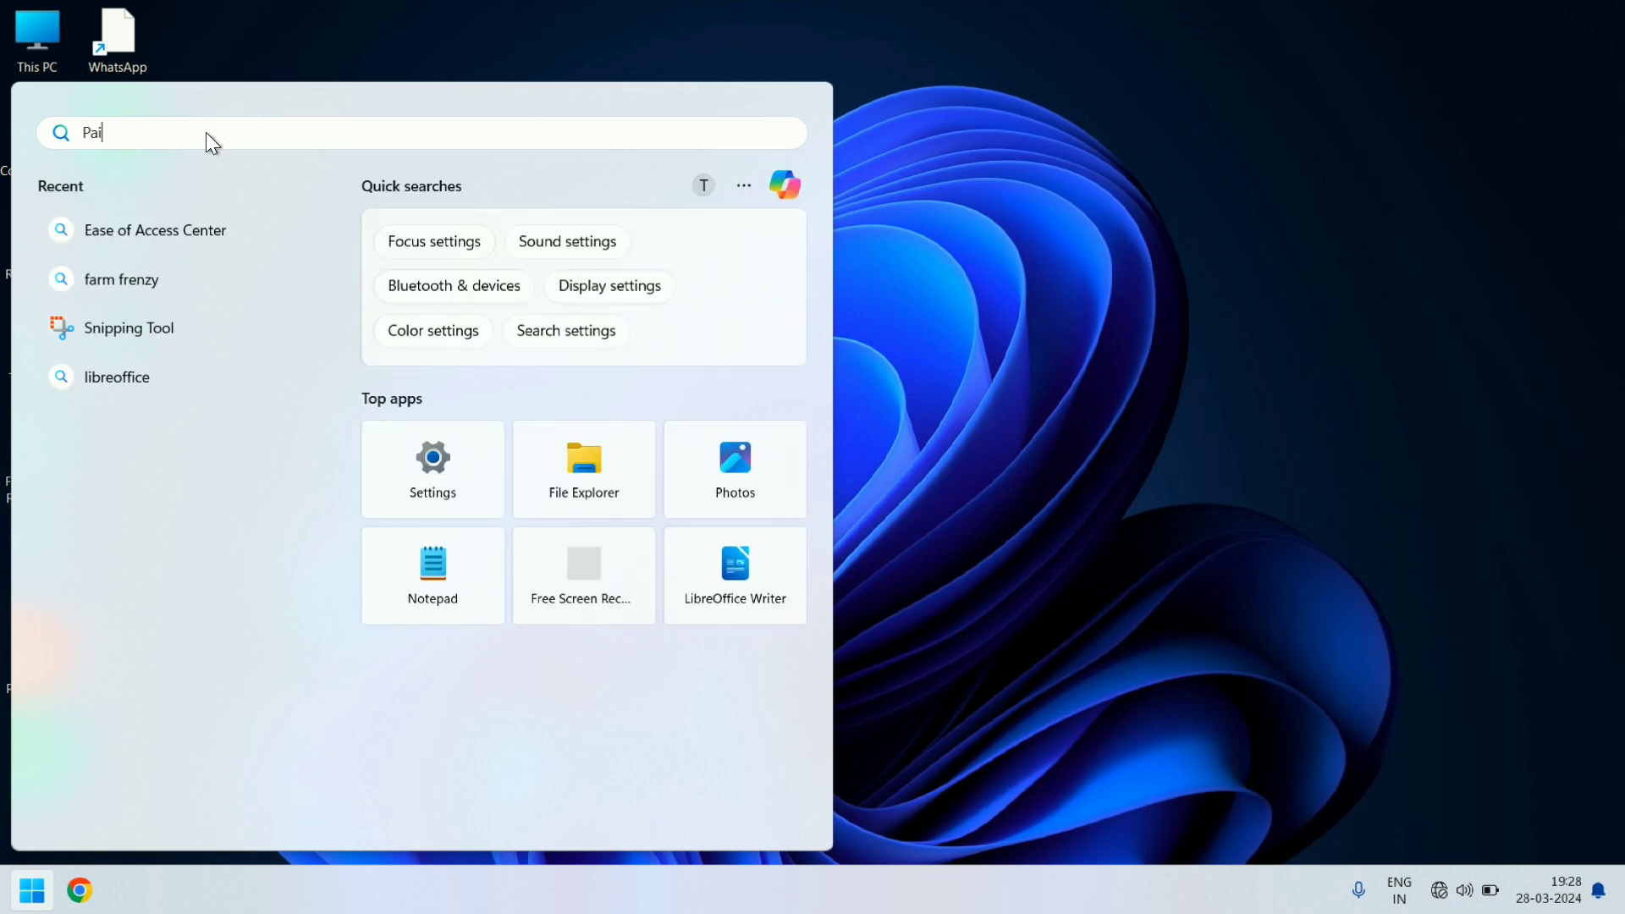
text(nt)
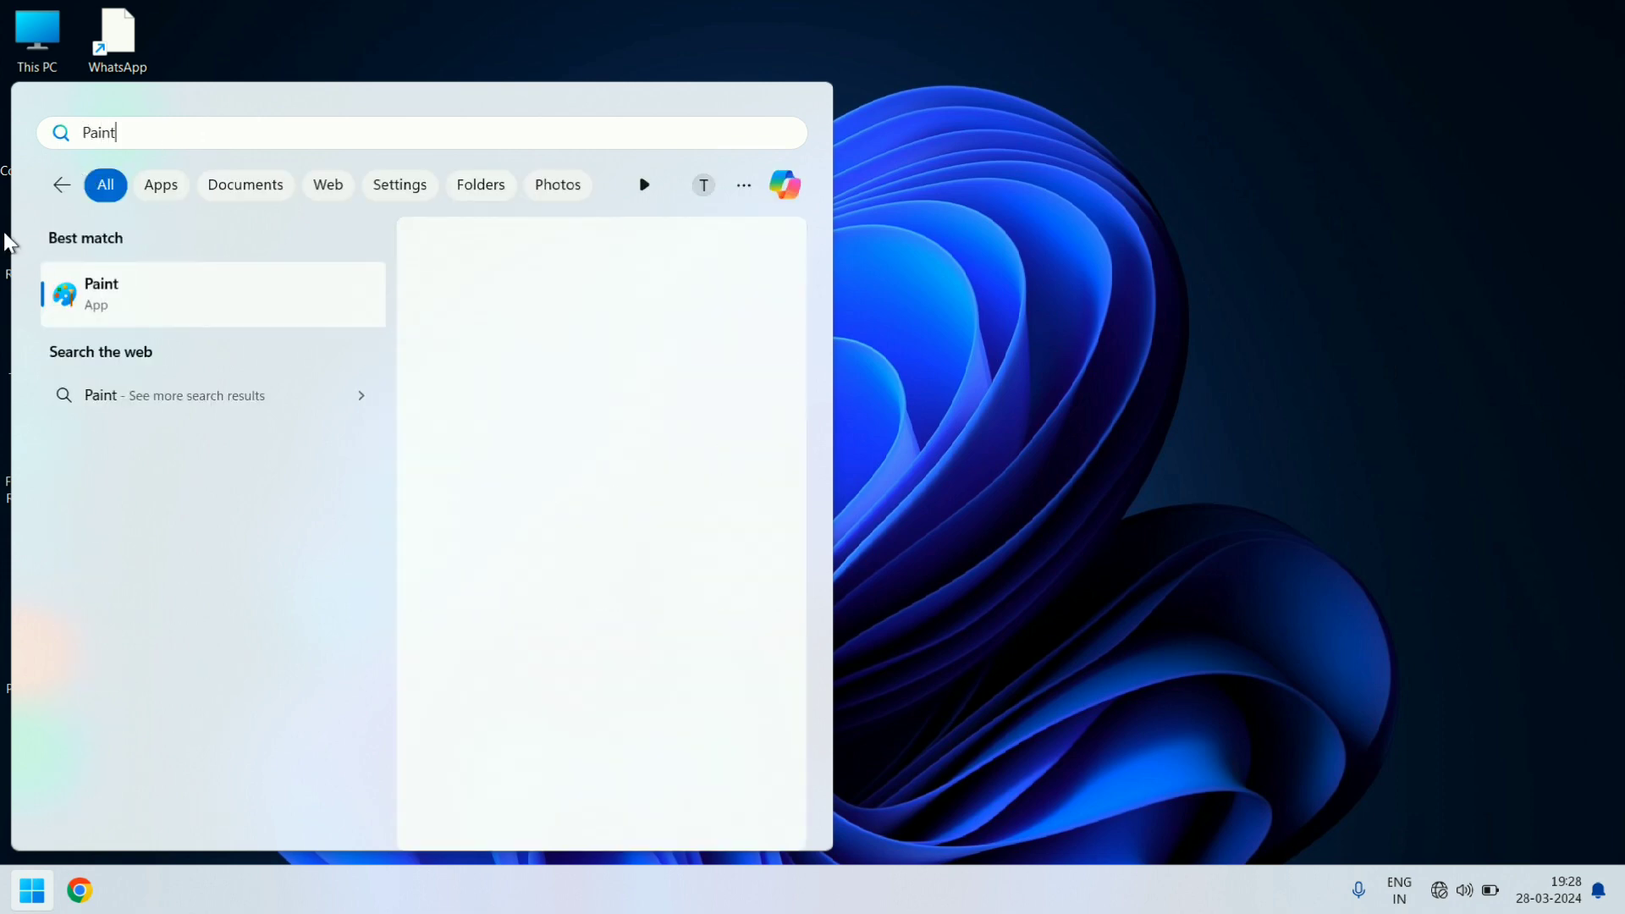
click(83, 289)
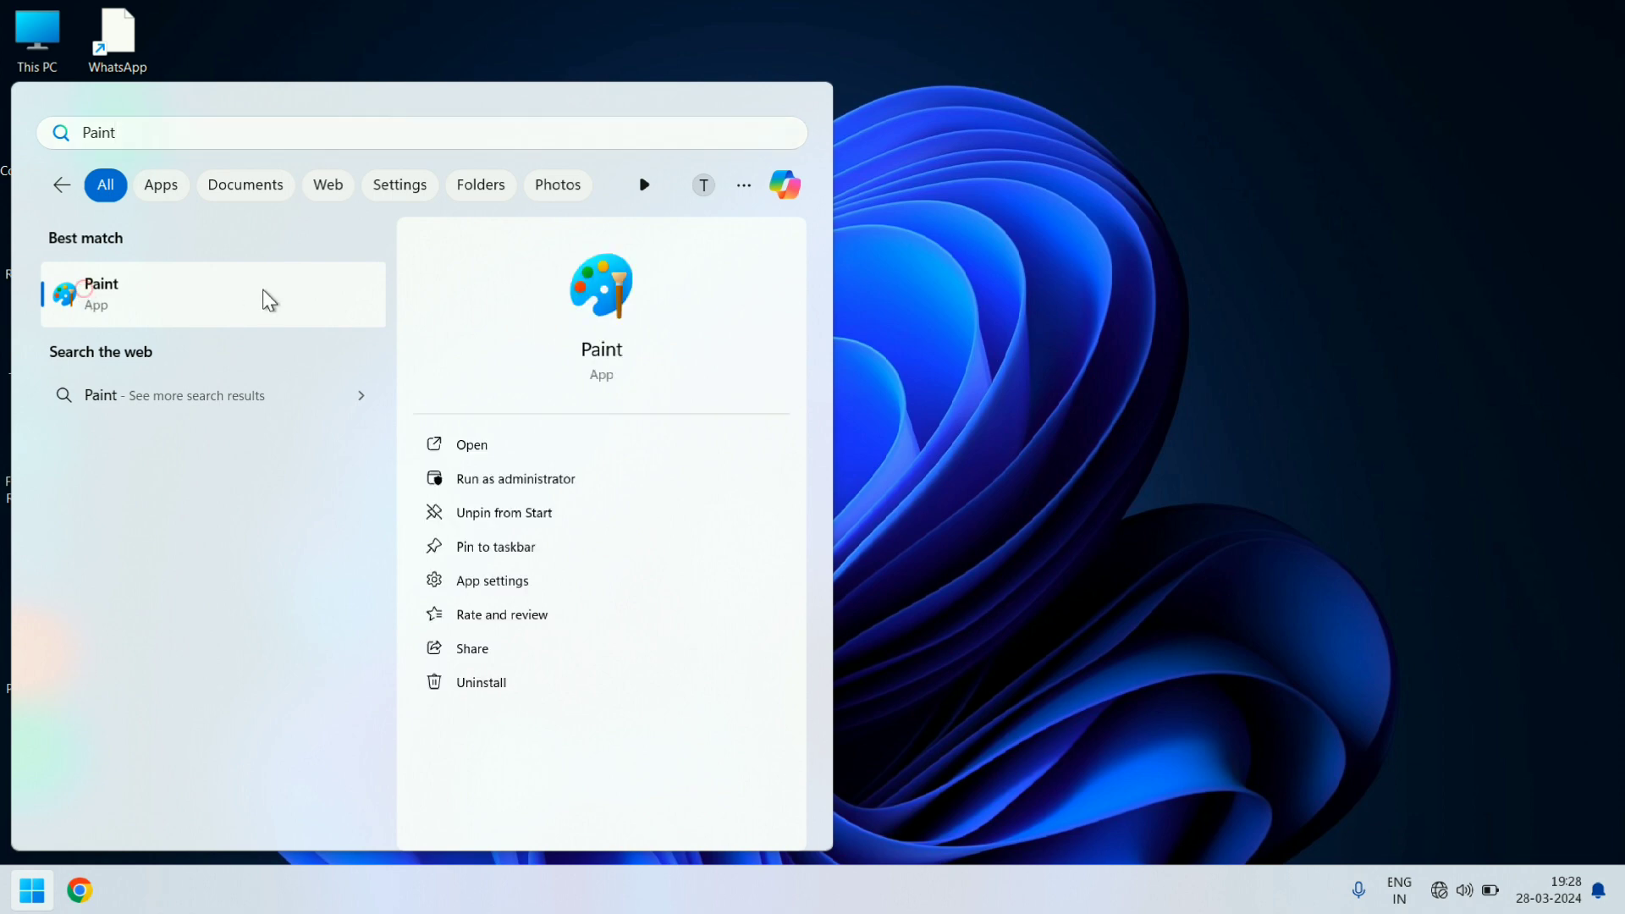
click(181, 295)
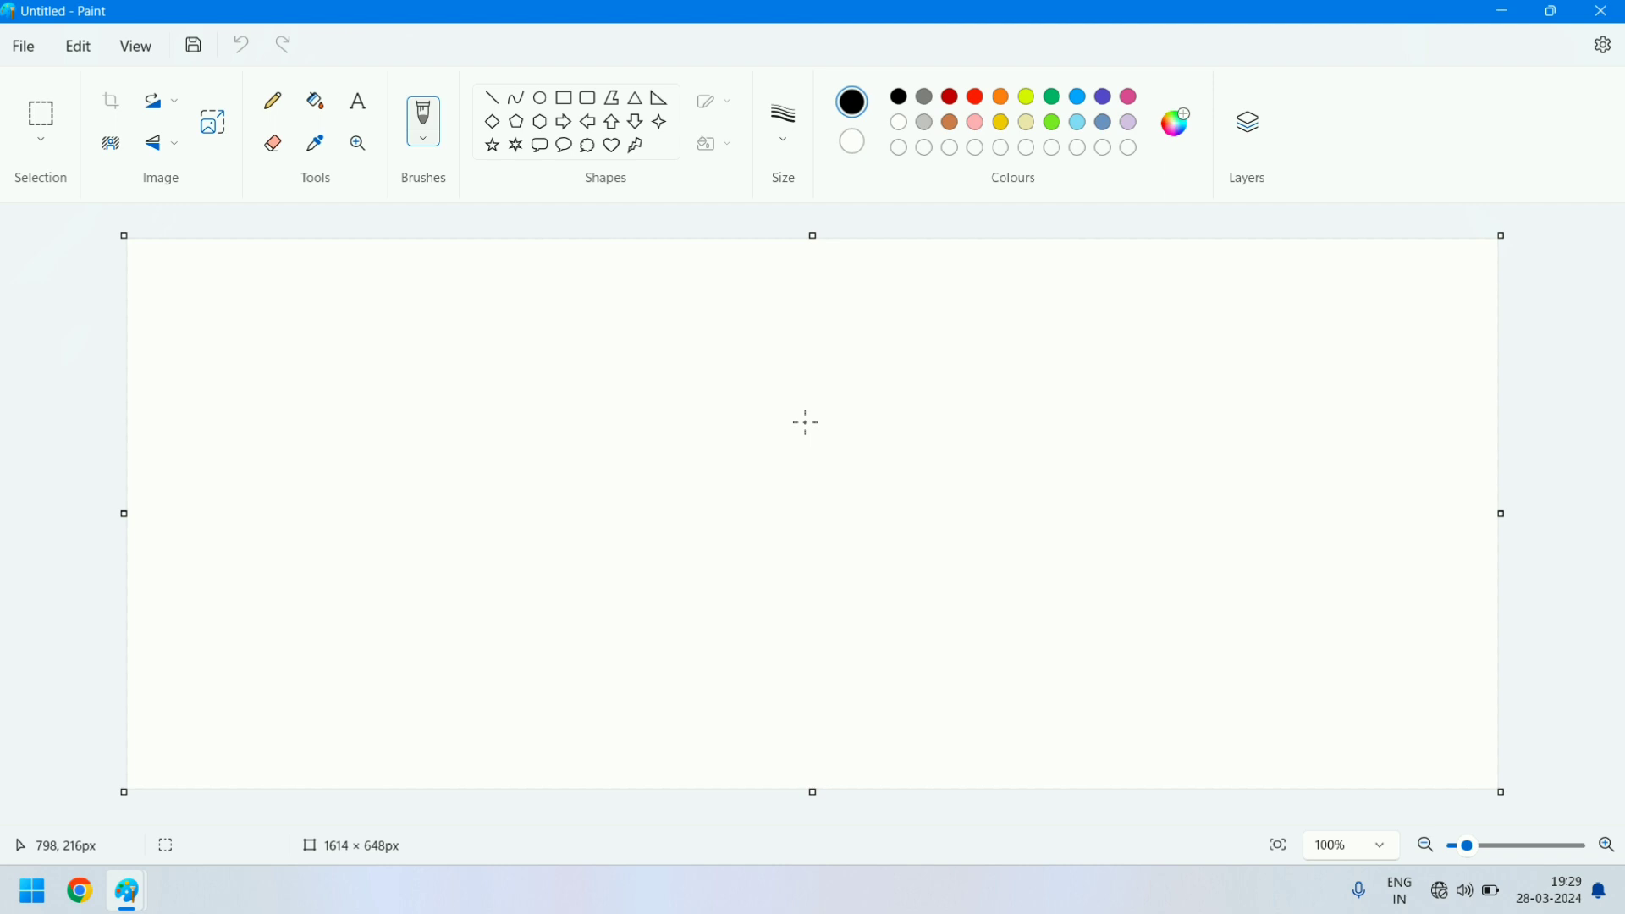
- Save the blank canvas on the Desktop as a PNG picture named Scenery
key(ctrl+o)
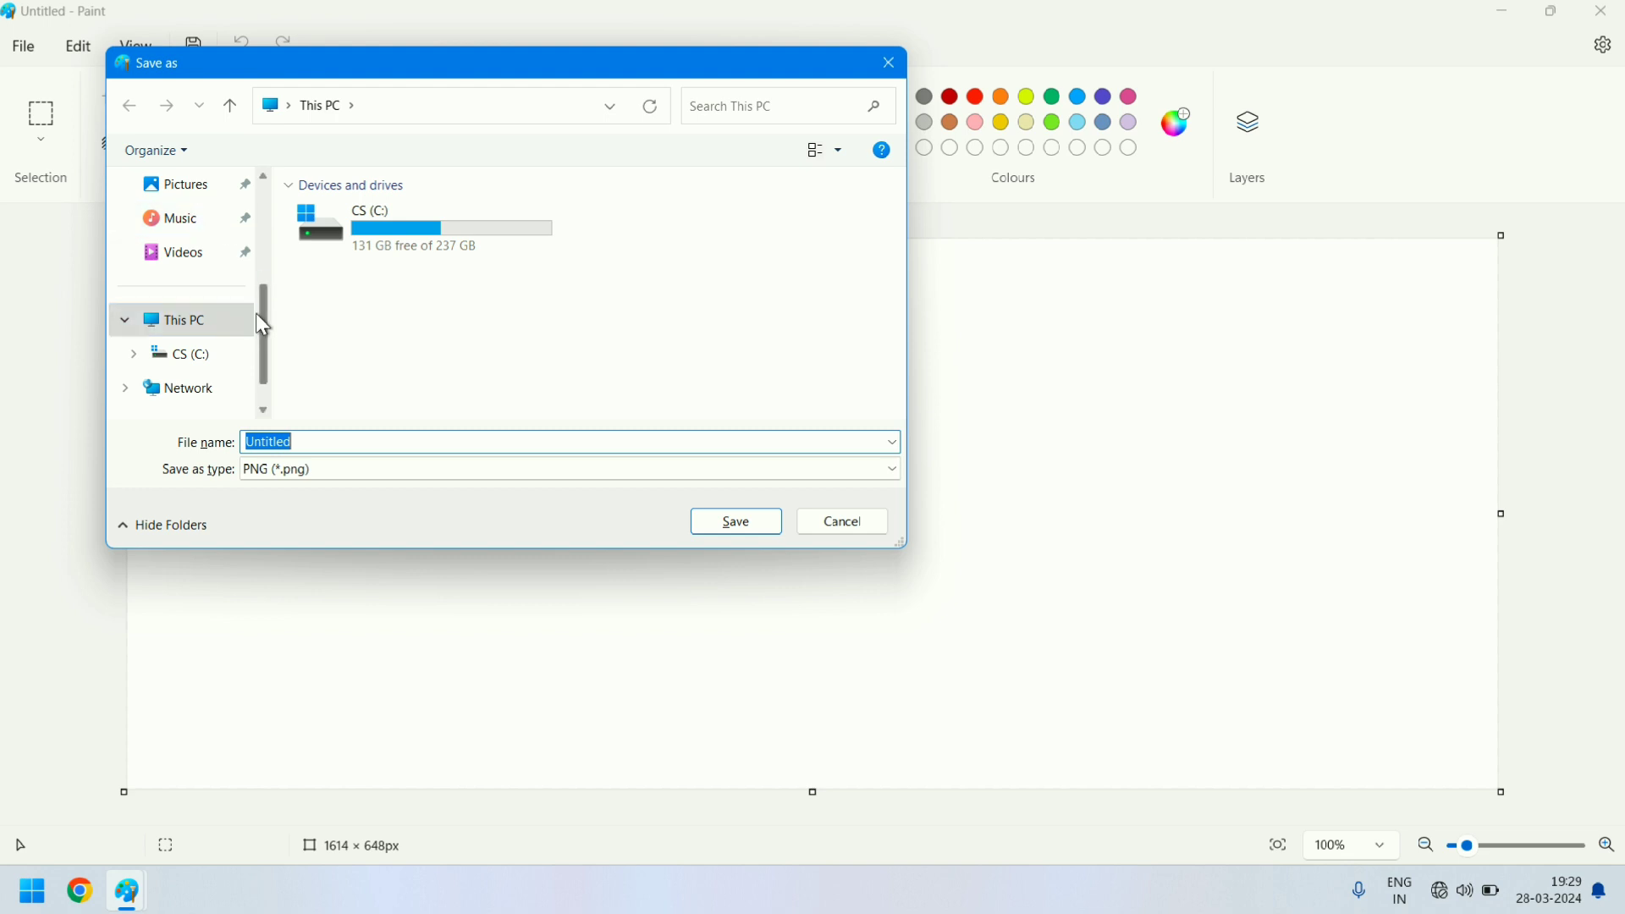
drag(265, 319, 279, 242)
click(173, 262)
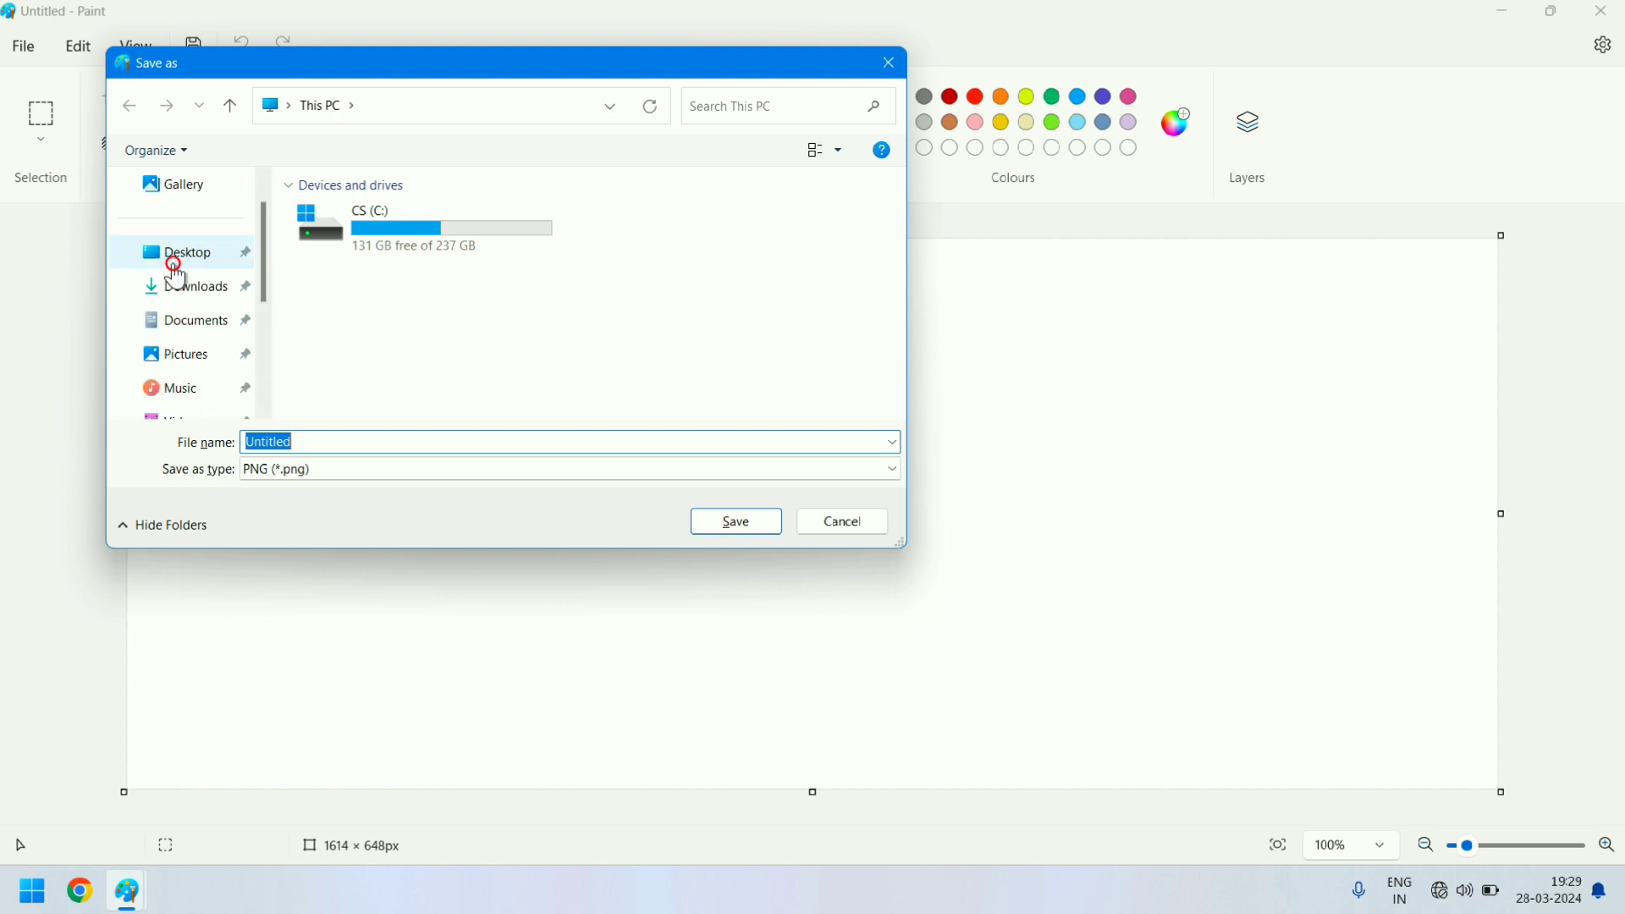
double_click(331, 438)
key(BackSpace)
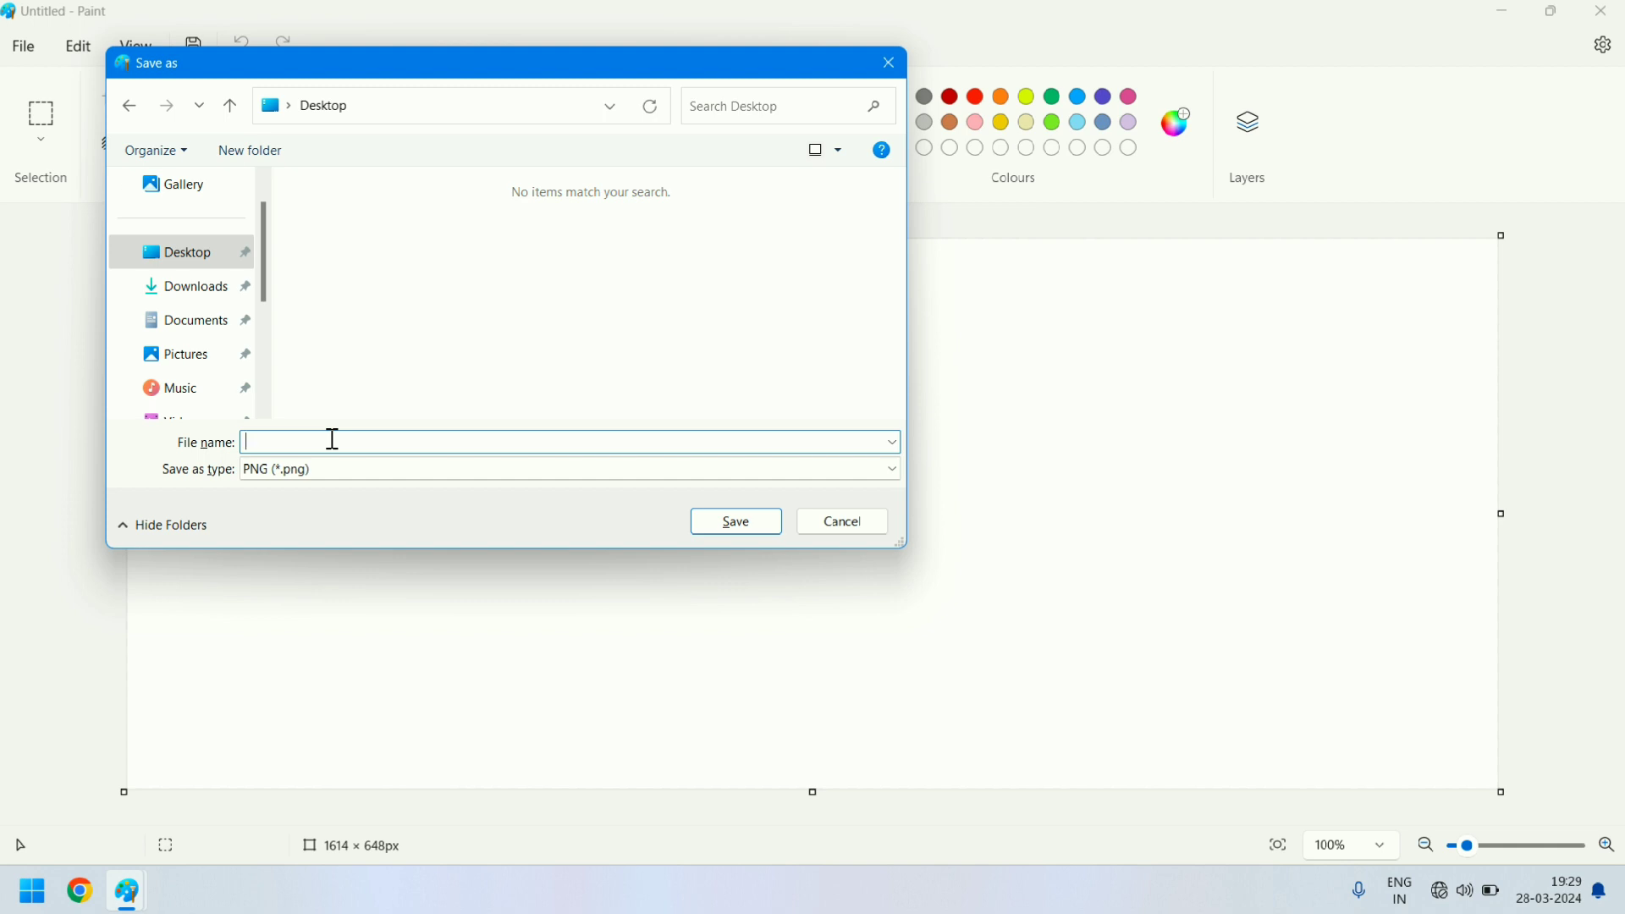
text(Scenery)
click(730, 525)
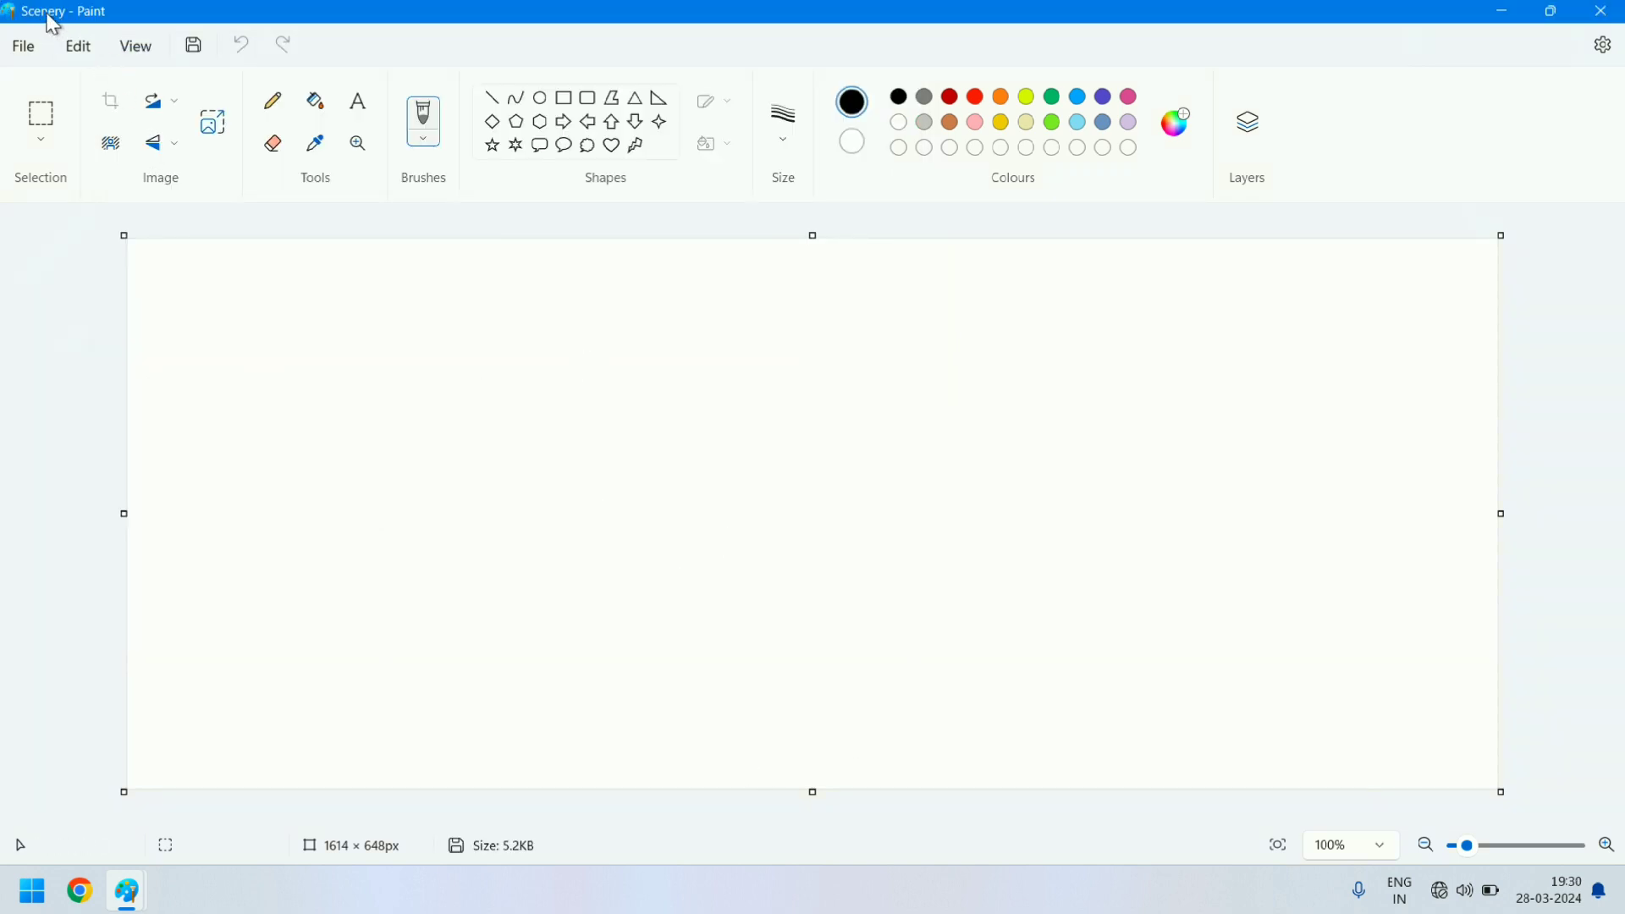
- Close both open Paint windows and reopen the Scenery picture from the desktop
click(1615, 17)
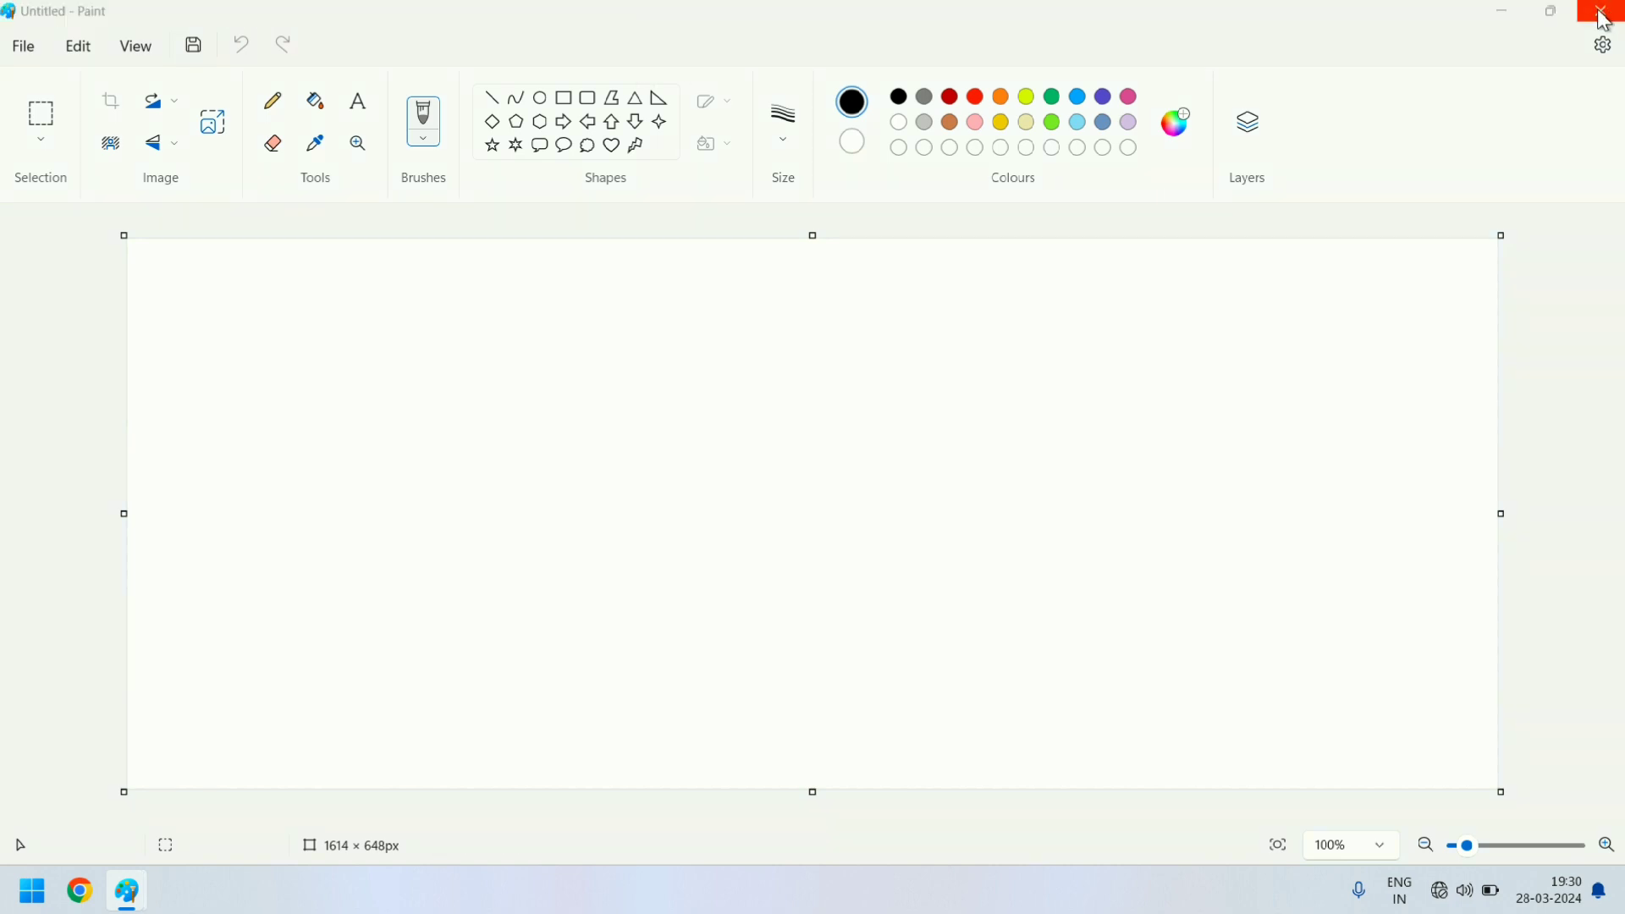
click(1599, 11)
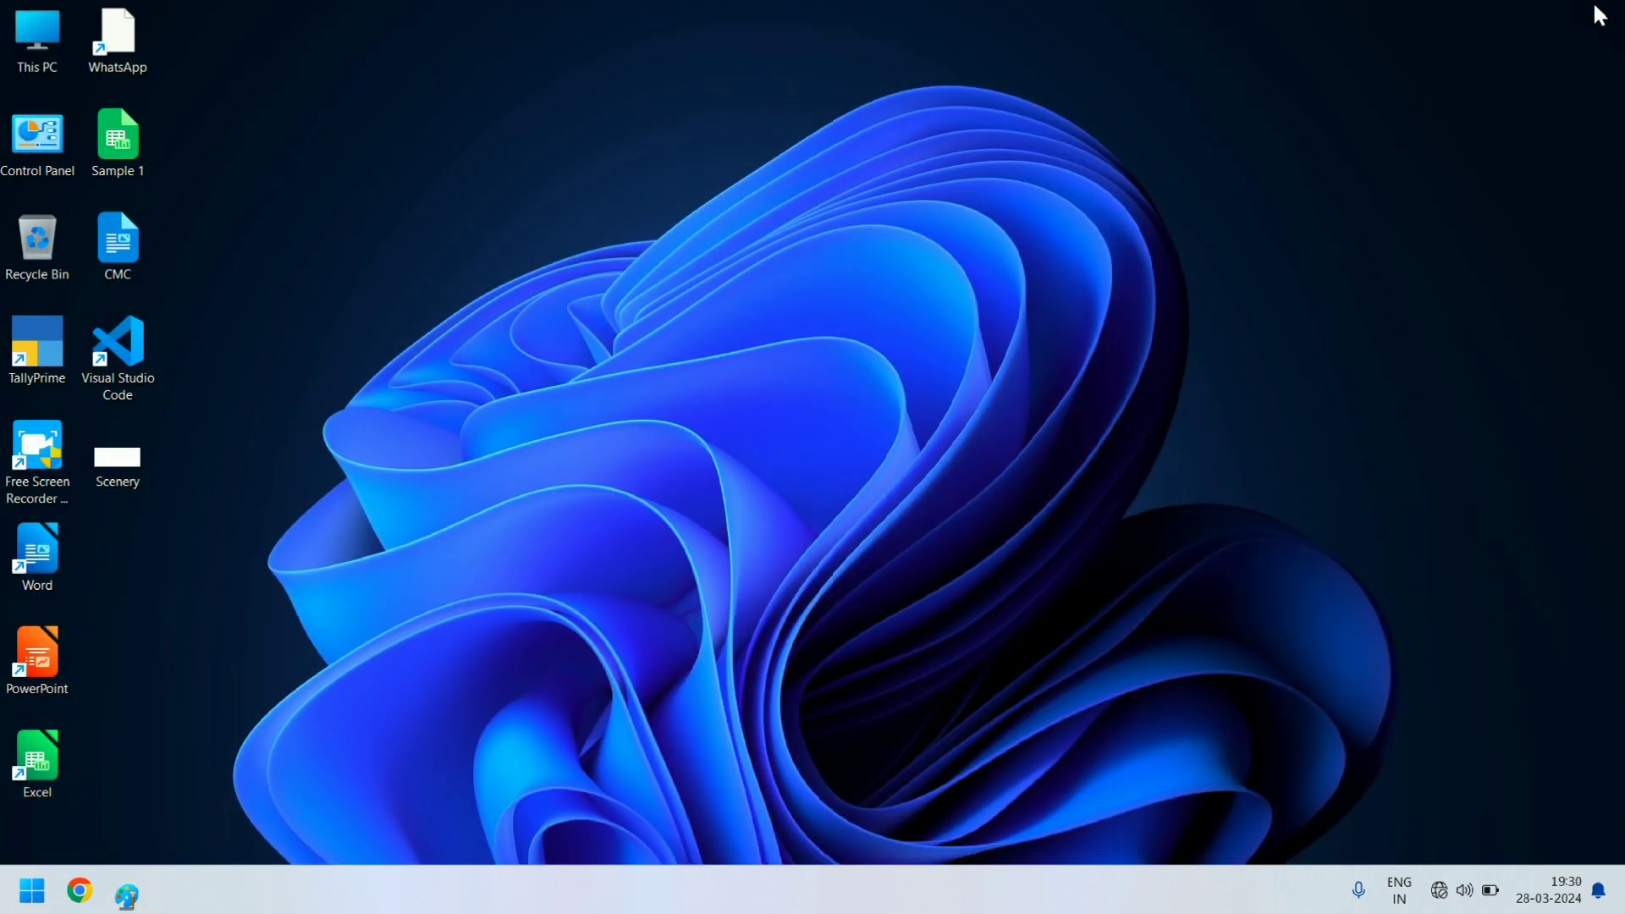
double_click(103, 461)
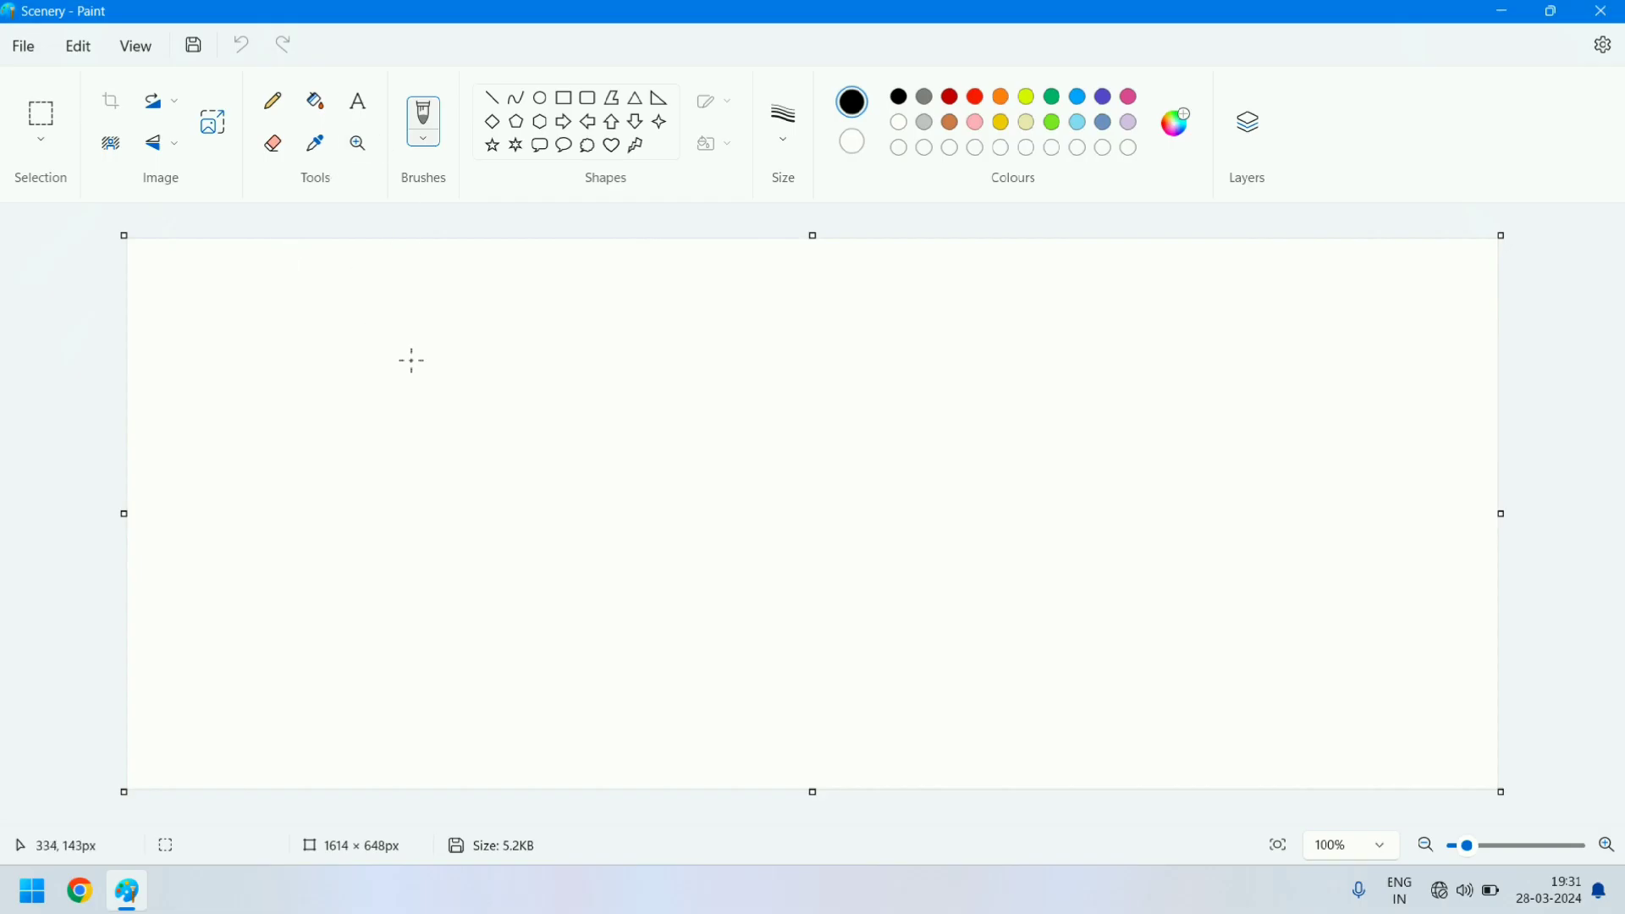
- Scribble black freehand test strokes across the canvas with the brush and undo them
mouse_move(447, 351)
mouse_down()
mouse_move(761, 382)
mouse_move(713, 513)
mouse_move(661, 421)
mouse_move(461, 387)
mouse_up()
mouse_move(579, 348)
mouse_down()
mouse_move(714, 388)
mouse_move(638, 401)
mouse_move(869, 303)
mouse_move(1097, 364)
mouse_move(943, 454)
mouse_move(930, 501)
mouse_move(1161, 395)
mouse_up()
mouse_move(1039, 391)
mouse_down()
mouse_move(760, 622)
mouse_move(708, 590)
mouse_move(827, 568)
mouse_move(919, 623)
mouse_move(1178, 677)
mouse_move(1209, 522)
mouse_move(1028, 601)
mouse_move(903, 627)
mouse_move(451, 578)
mouse_move(419, 612)
mouse_move(298, 554)
mouse_move(298, 597)
mouse_move(282, 450)
mouse_move(314, 426)
mouse_move(341, 339)
mouse_move(266, 330)
mouse_move(274, 365)
mouse_move(466, 292)
mouse_move(412, 492)
mouse_move(573, 587)
mouse_move(706, 617)
mouse_move(969, 466)
mouse_move(974, 290)
mouse_move(911, 384)
mouse_move(818, 395)
mouse_up()
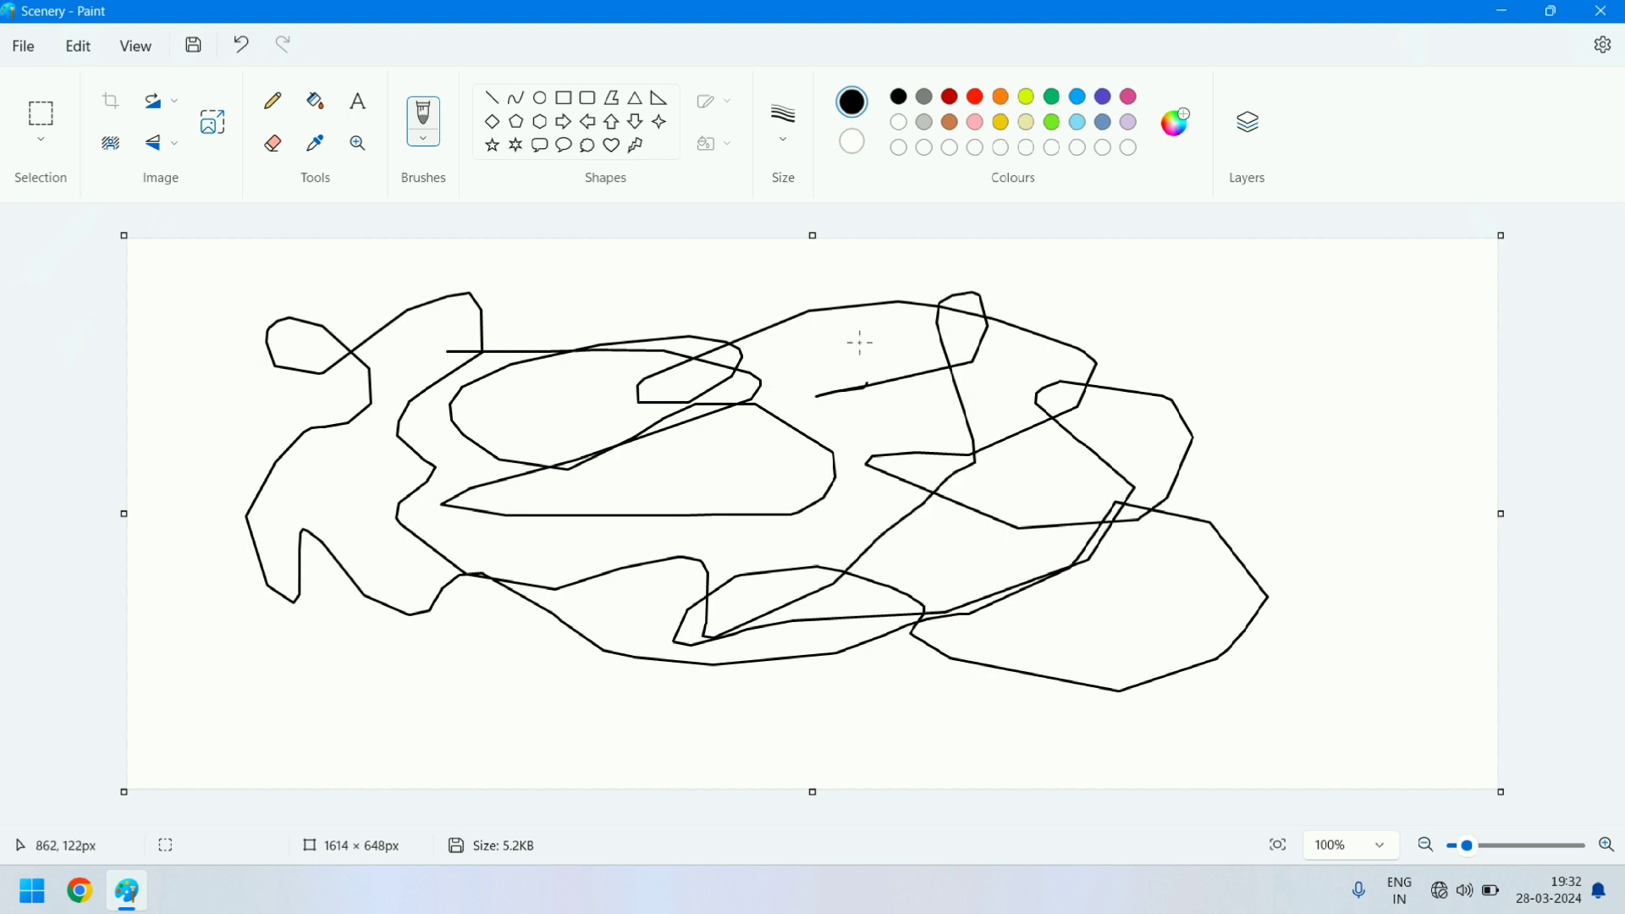
key(ctrl+z)
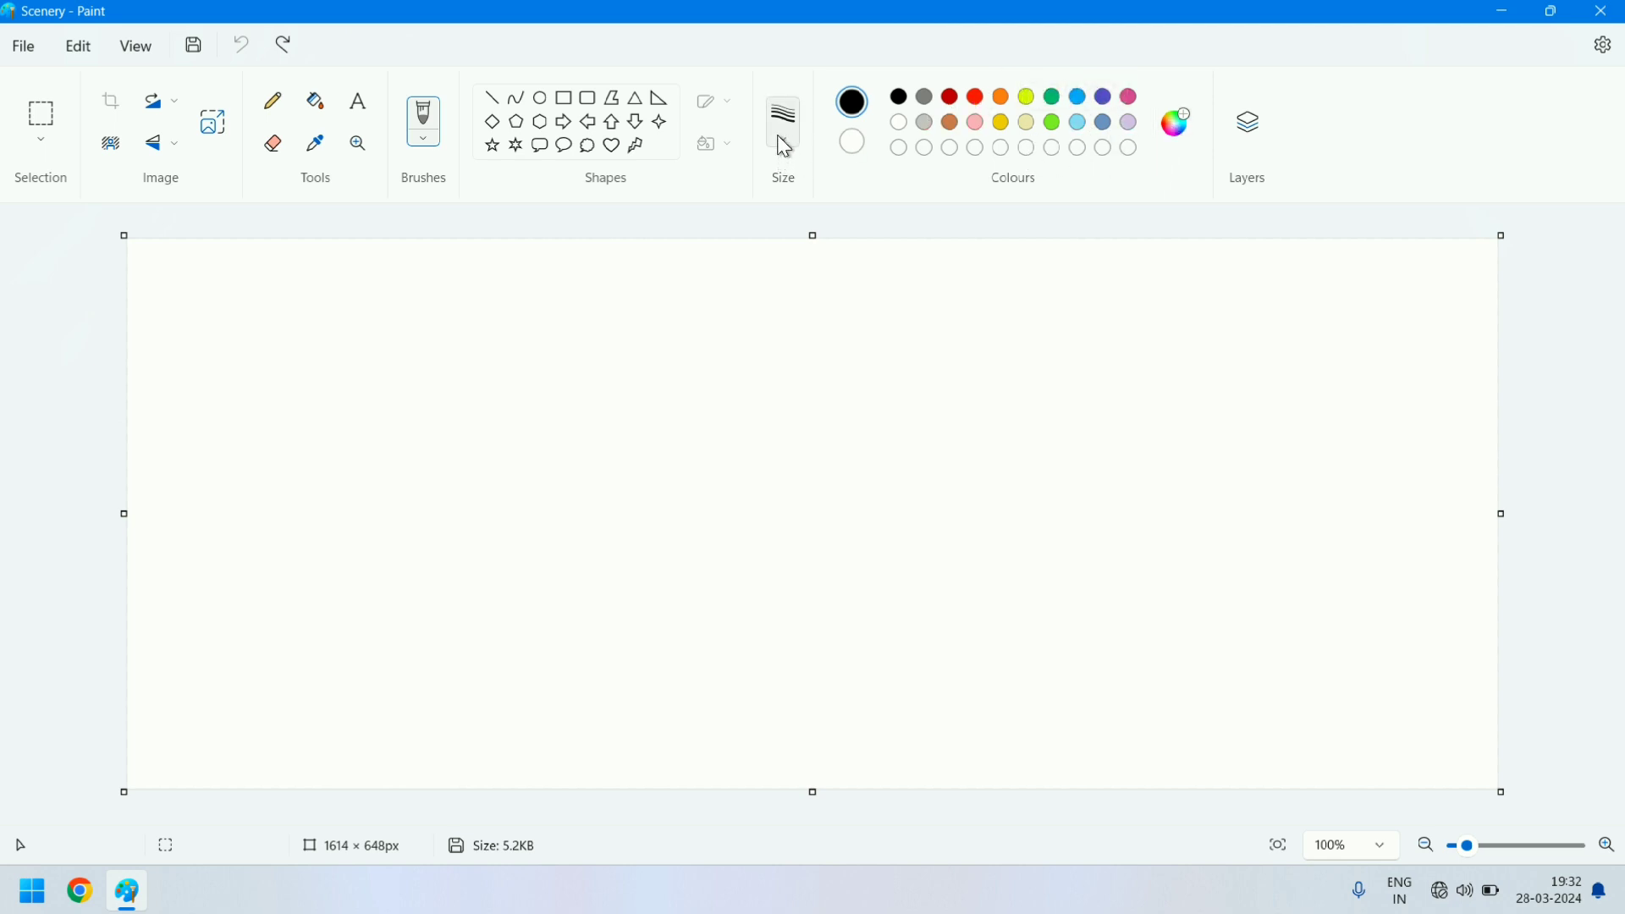
- Draw a thin black freehand curve in the middle of the canvas and thicker 8px curves on its left side
mouse_move(606, 268)
mouse_down()
mouse_move(870, 303)
mouse_move(684, 379)
mouse_move(807, 426)
mouse_move(809, 502)
mouse_move(775, 532)
mouse_move(853, 612)
mouse_move(962, 580)
mouse_move(920, 521)
mouse_up()
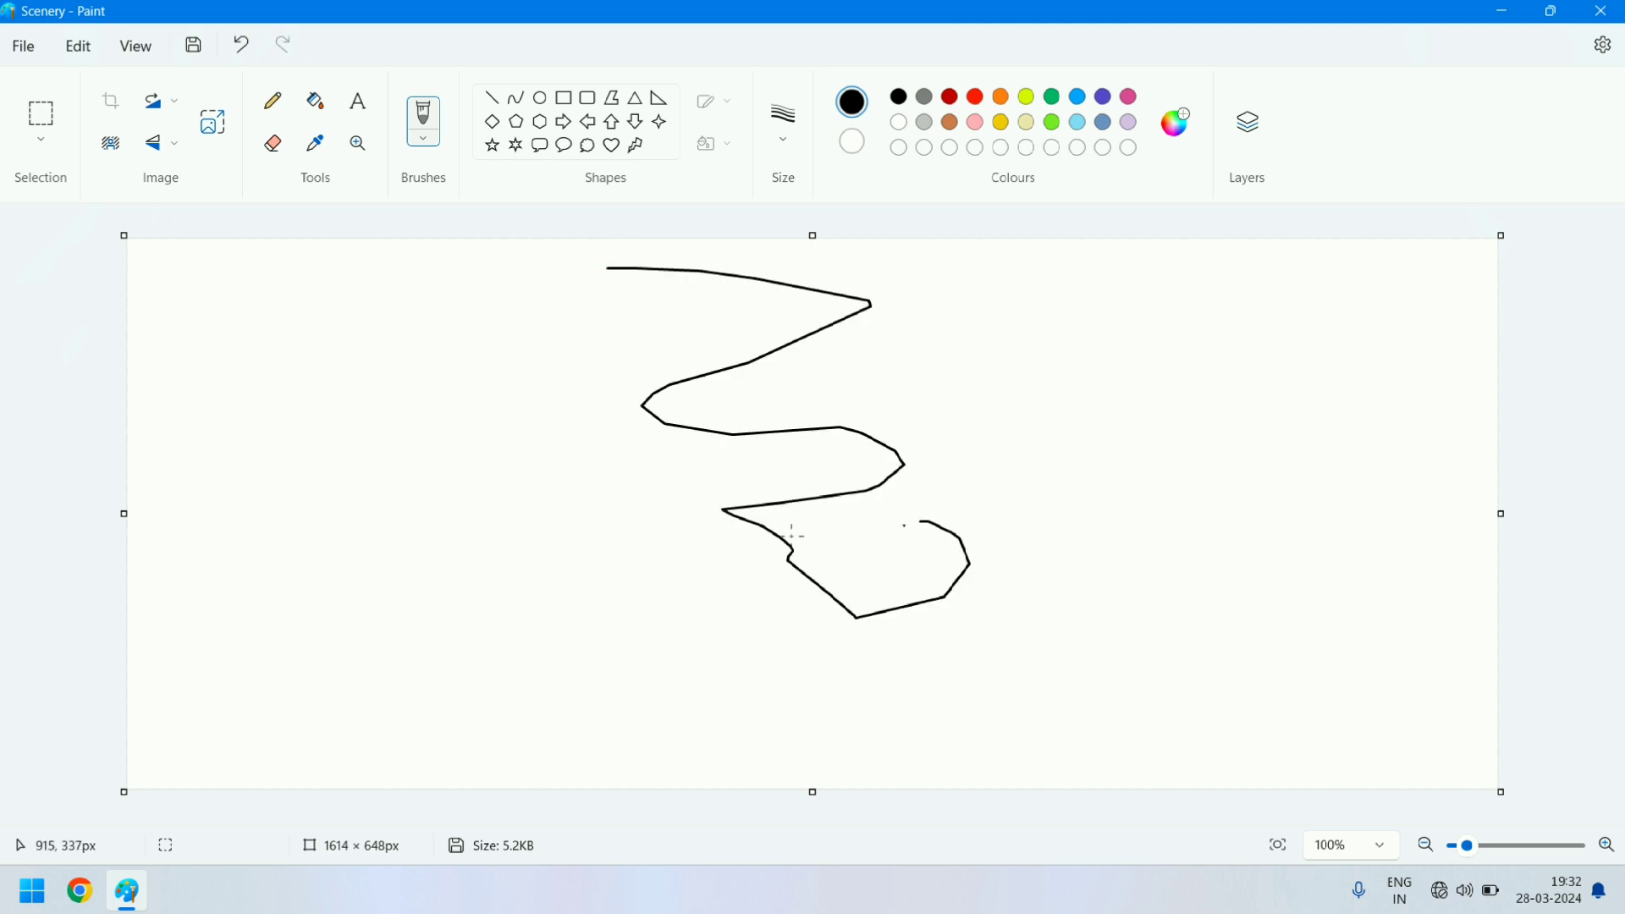
click(796, 121)
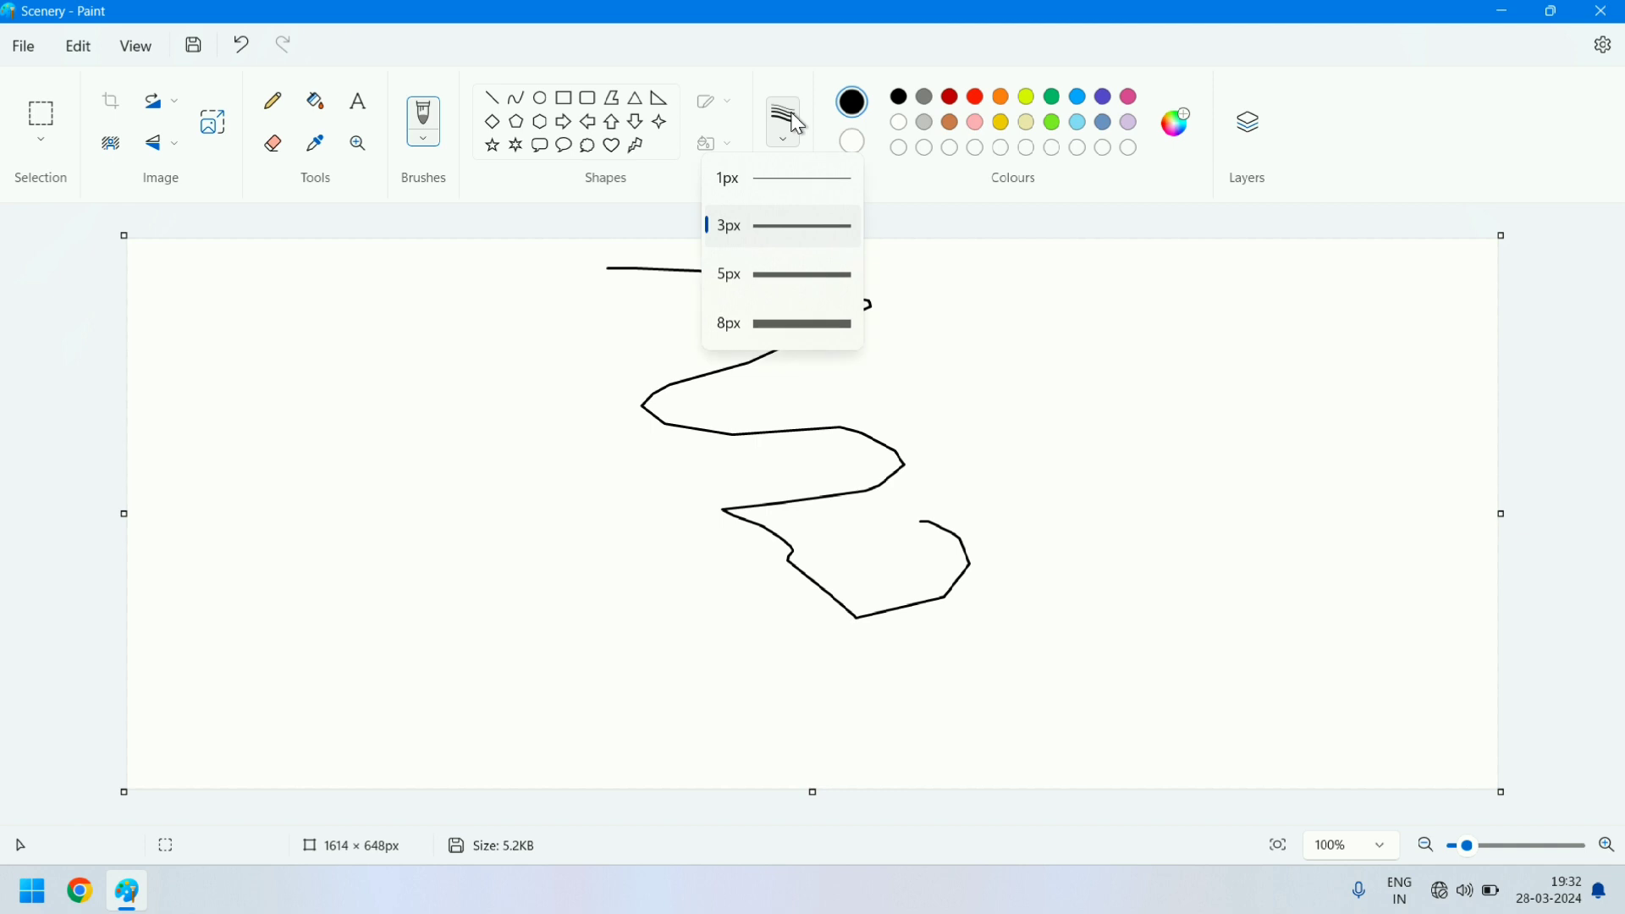
click(768, 332)
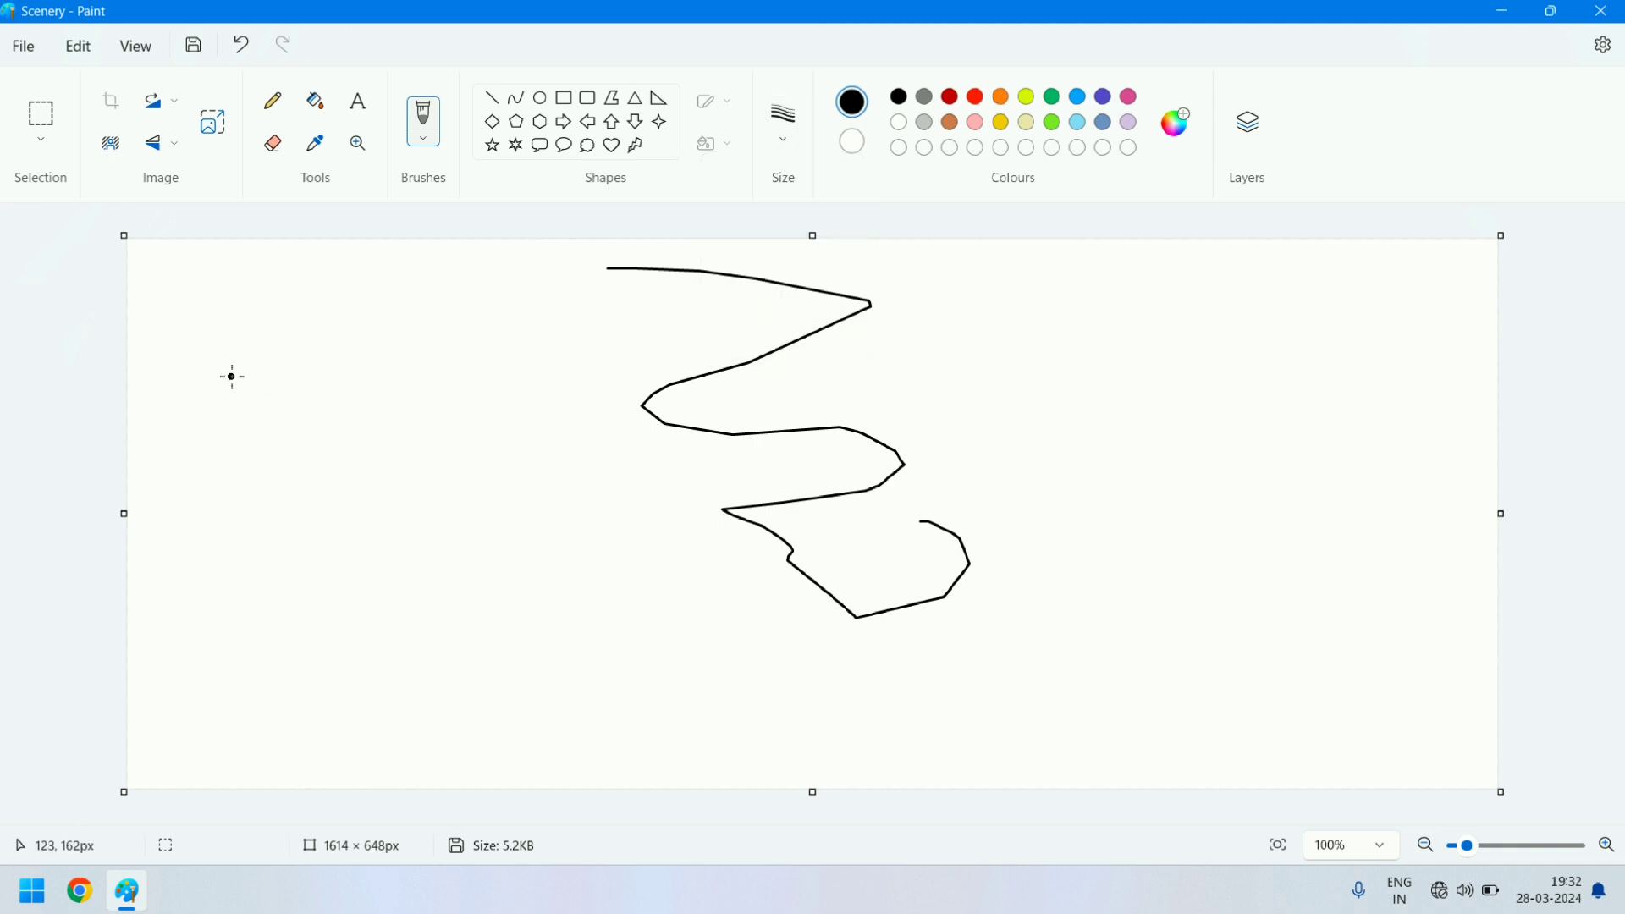
drag(230, 377, 272, 371)
mouse_move(380, 365)
mouse_down()
mouse_move(281, 436)
mouse_move(288, 464)
mouse_move(459, 528)
mouse_move(391, 594)
mouse_move(453, 648)
mouse_move(634, 549)
mouse_move(492, 397)
mouse_move(497, 348)
mouse_move(543, 337)
mouse_up()
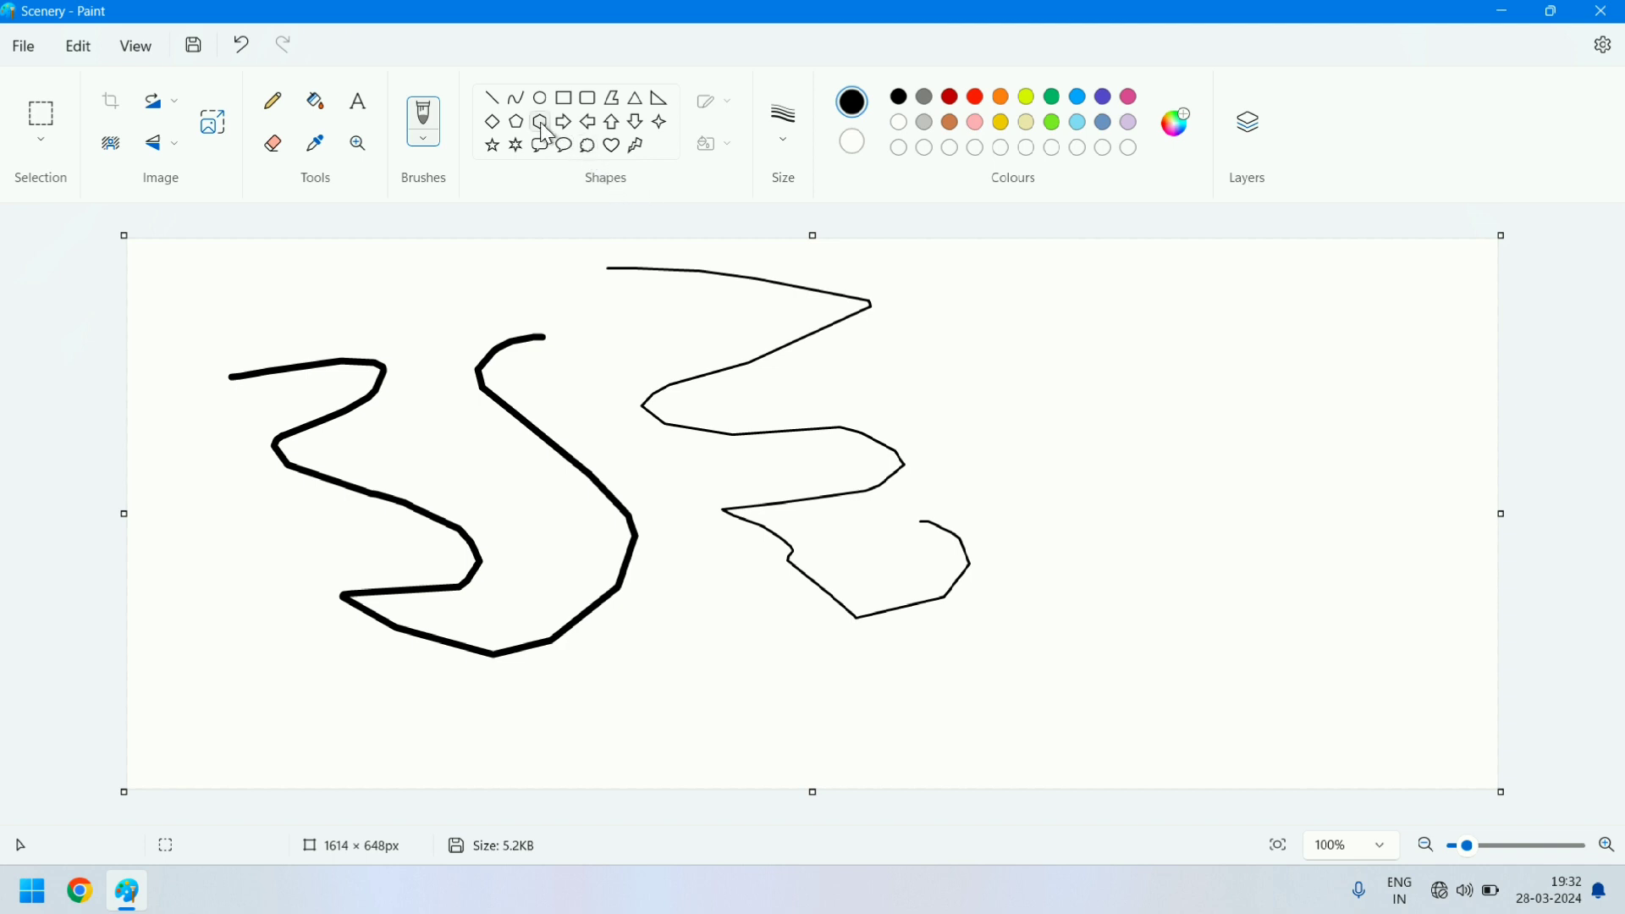
- Draw a cloud thought bubble about 327 × 235 px and, below it, a red-outlined rounded rectangle about 233 × 148 px
click(589, 154)
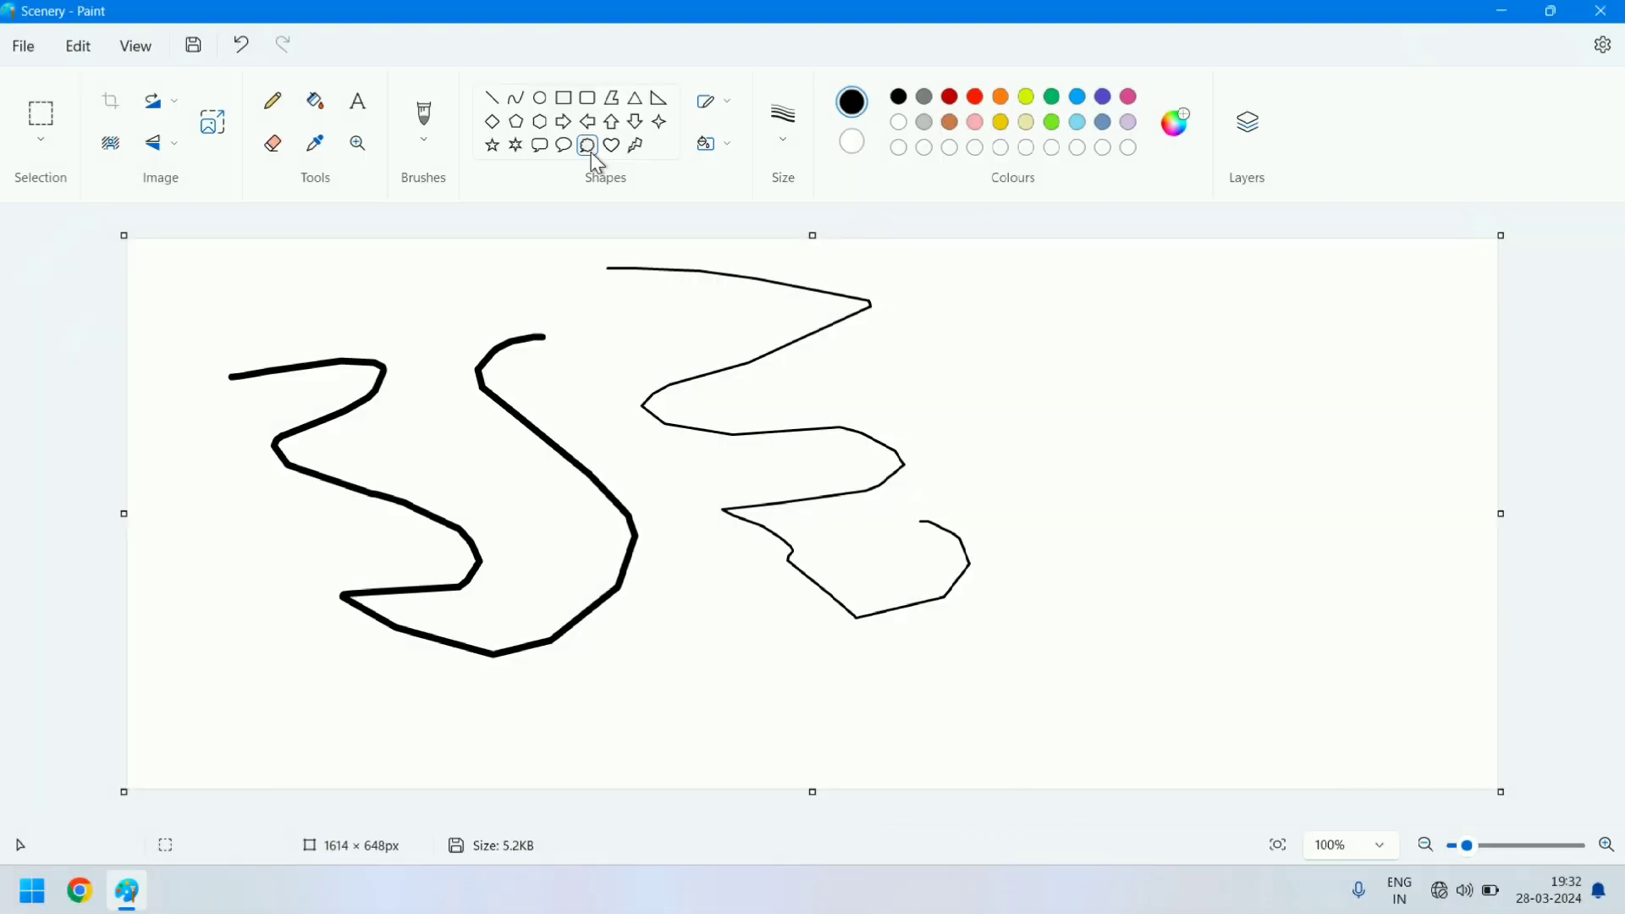
drag(1014, 328, 1292, 526)
click(588, 97)
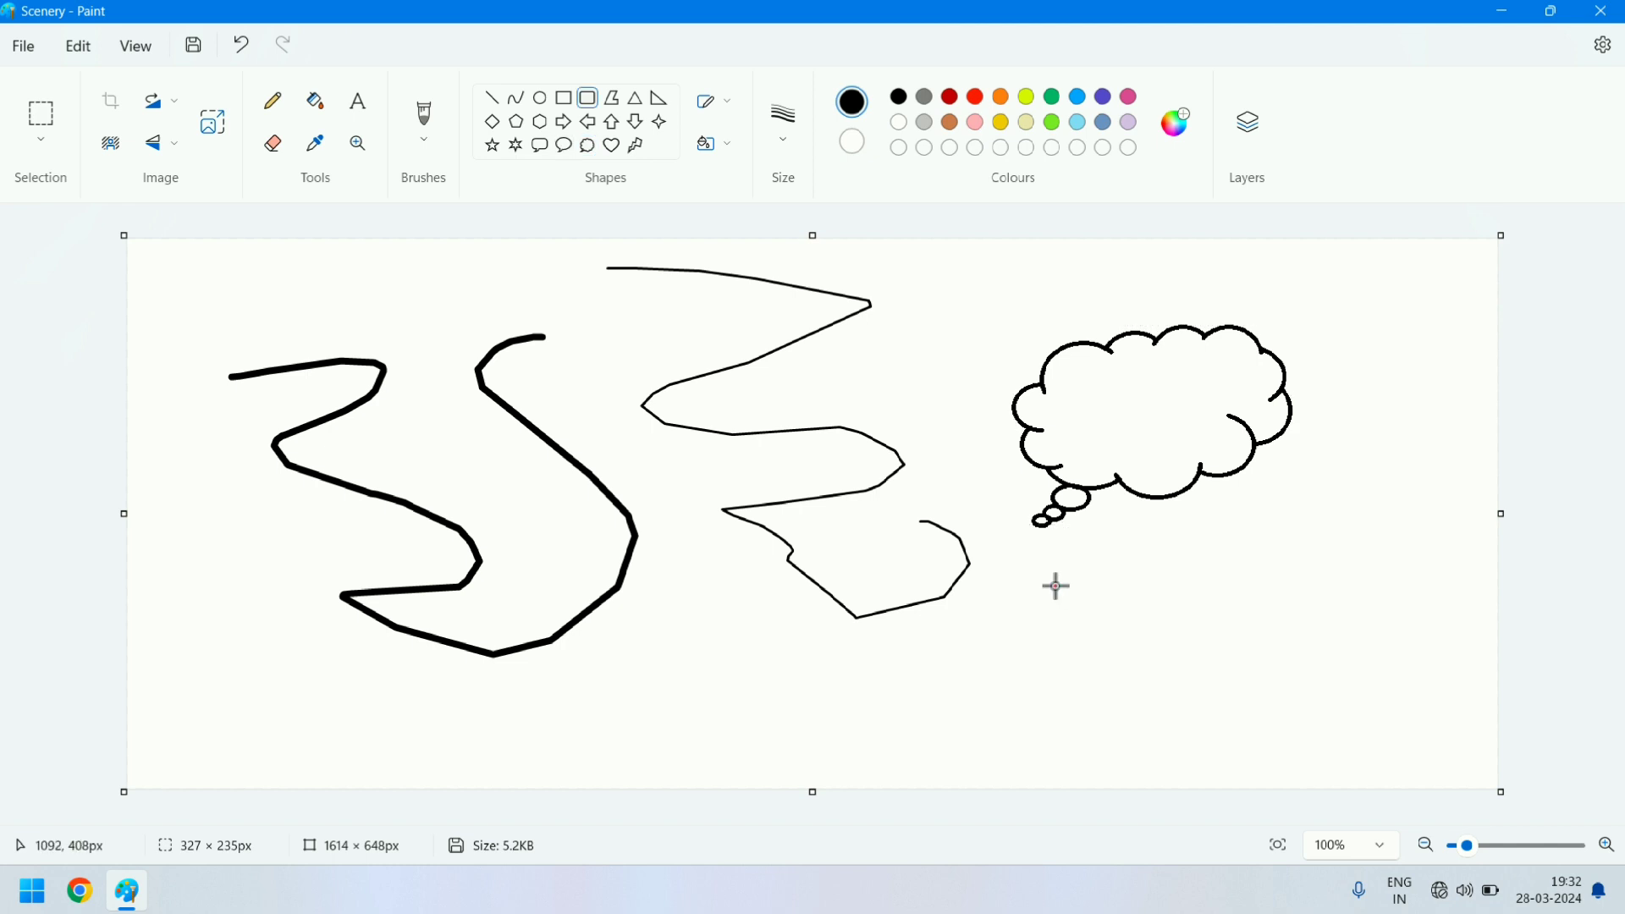
drag(1053, 585, 1252, 710)
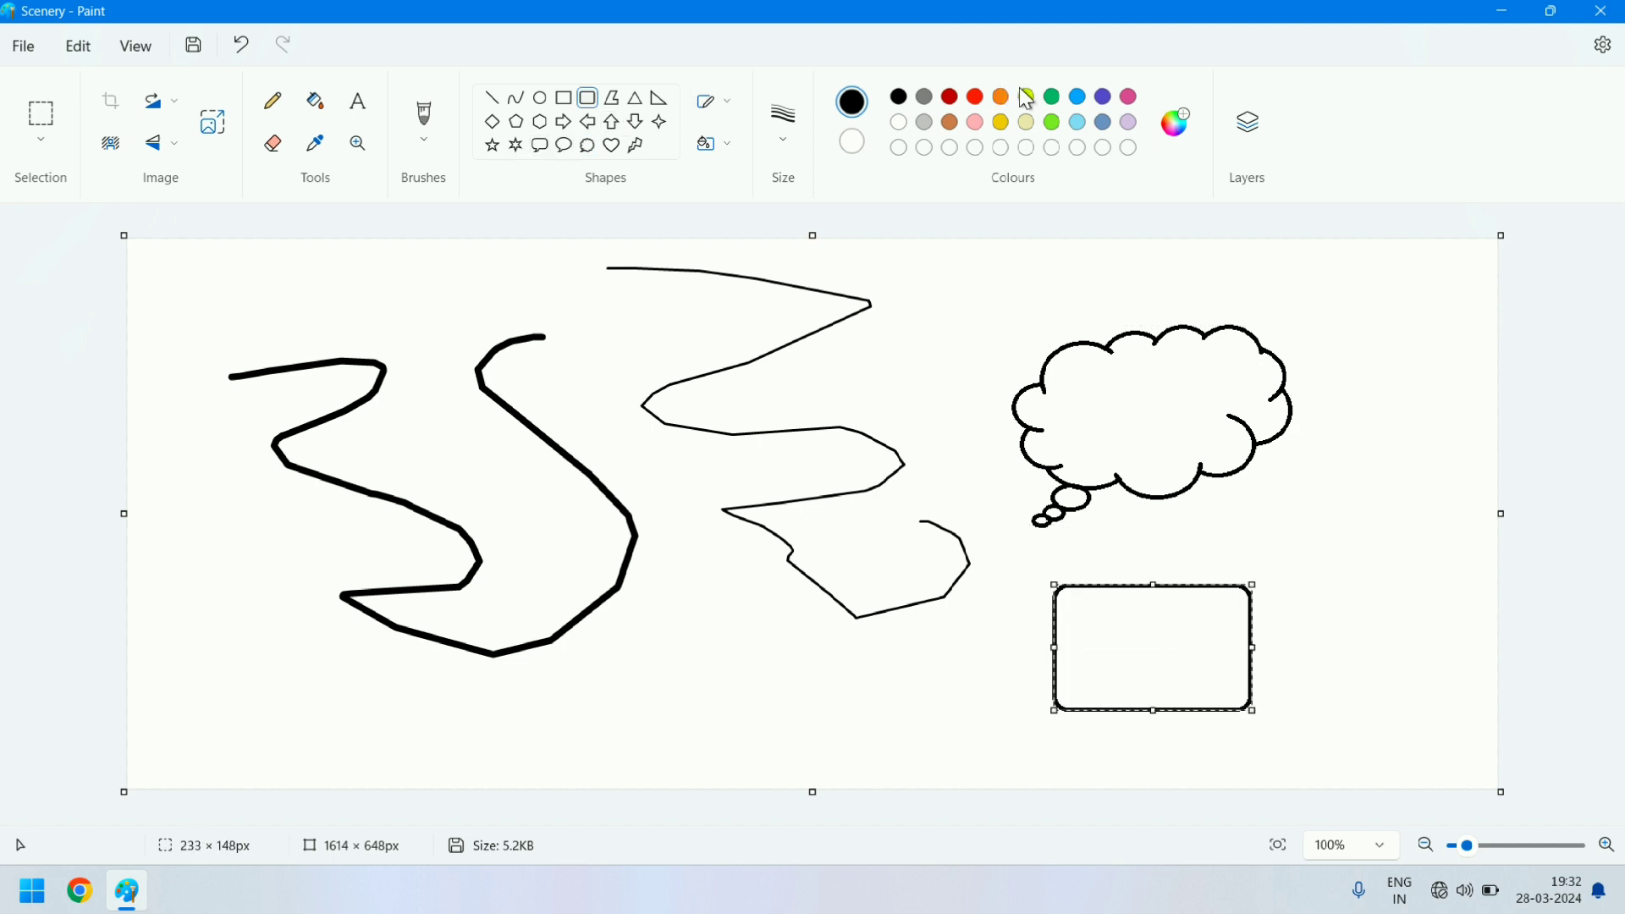
click(977, 98)
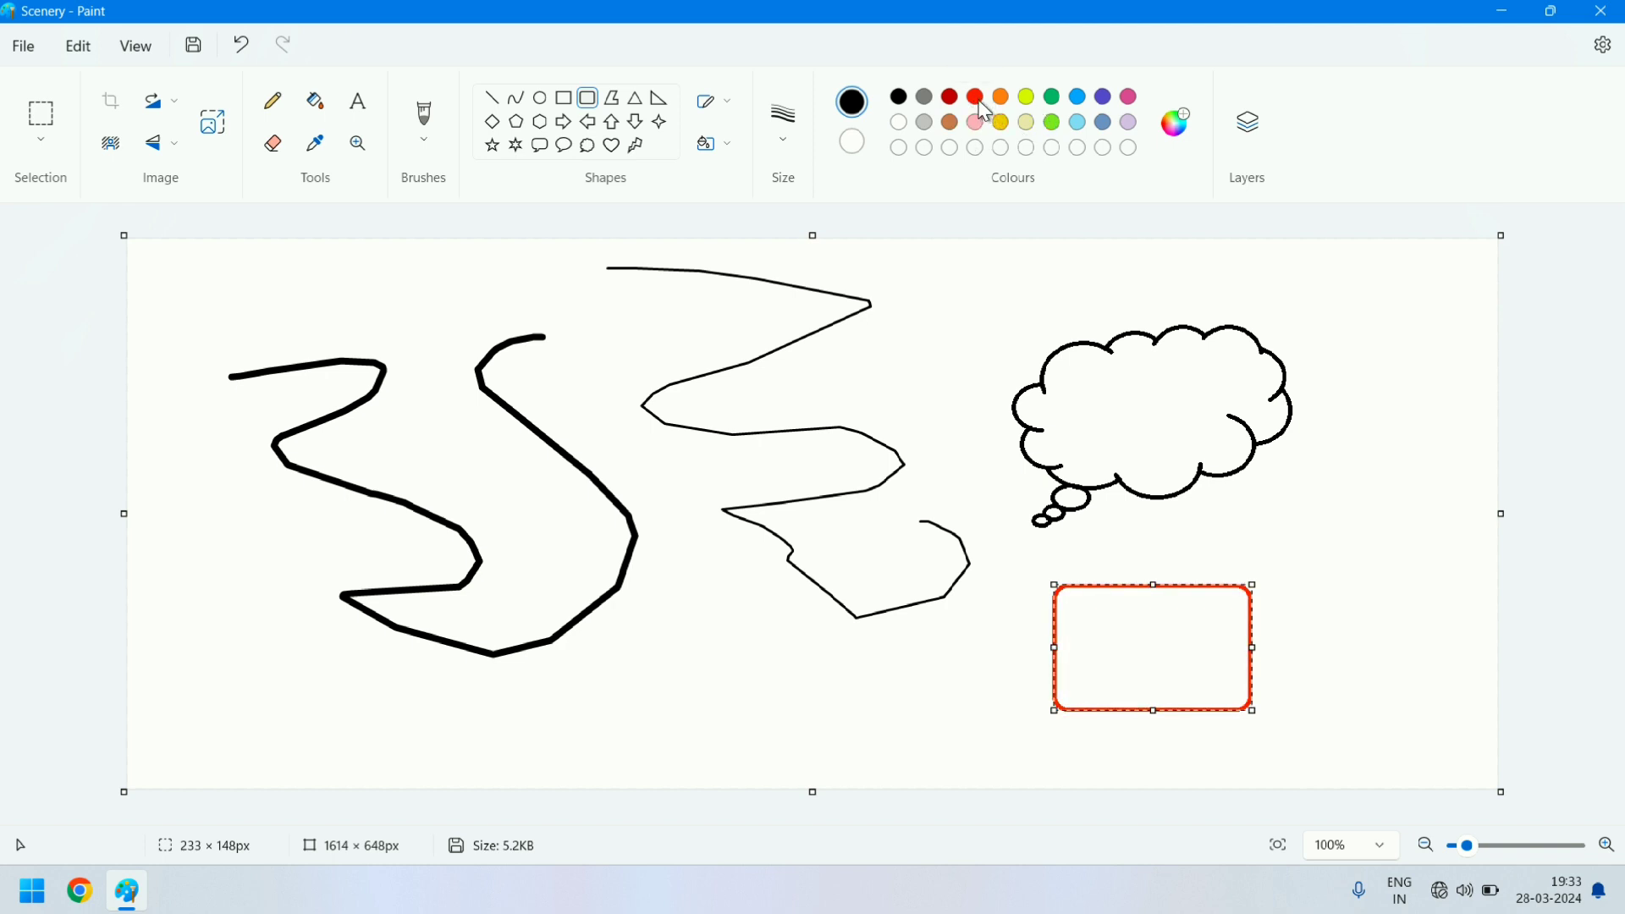
click(977, 100)
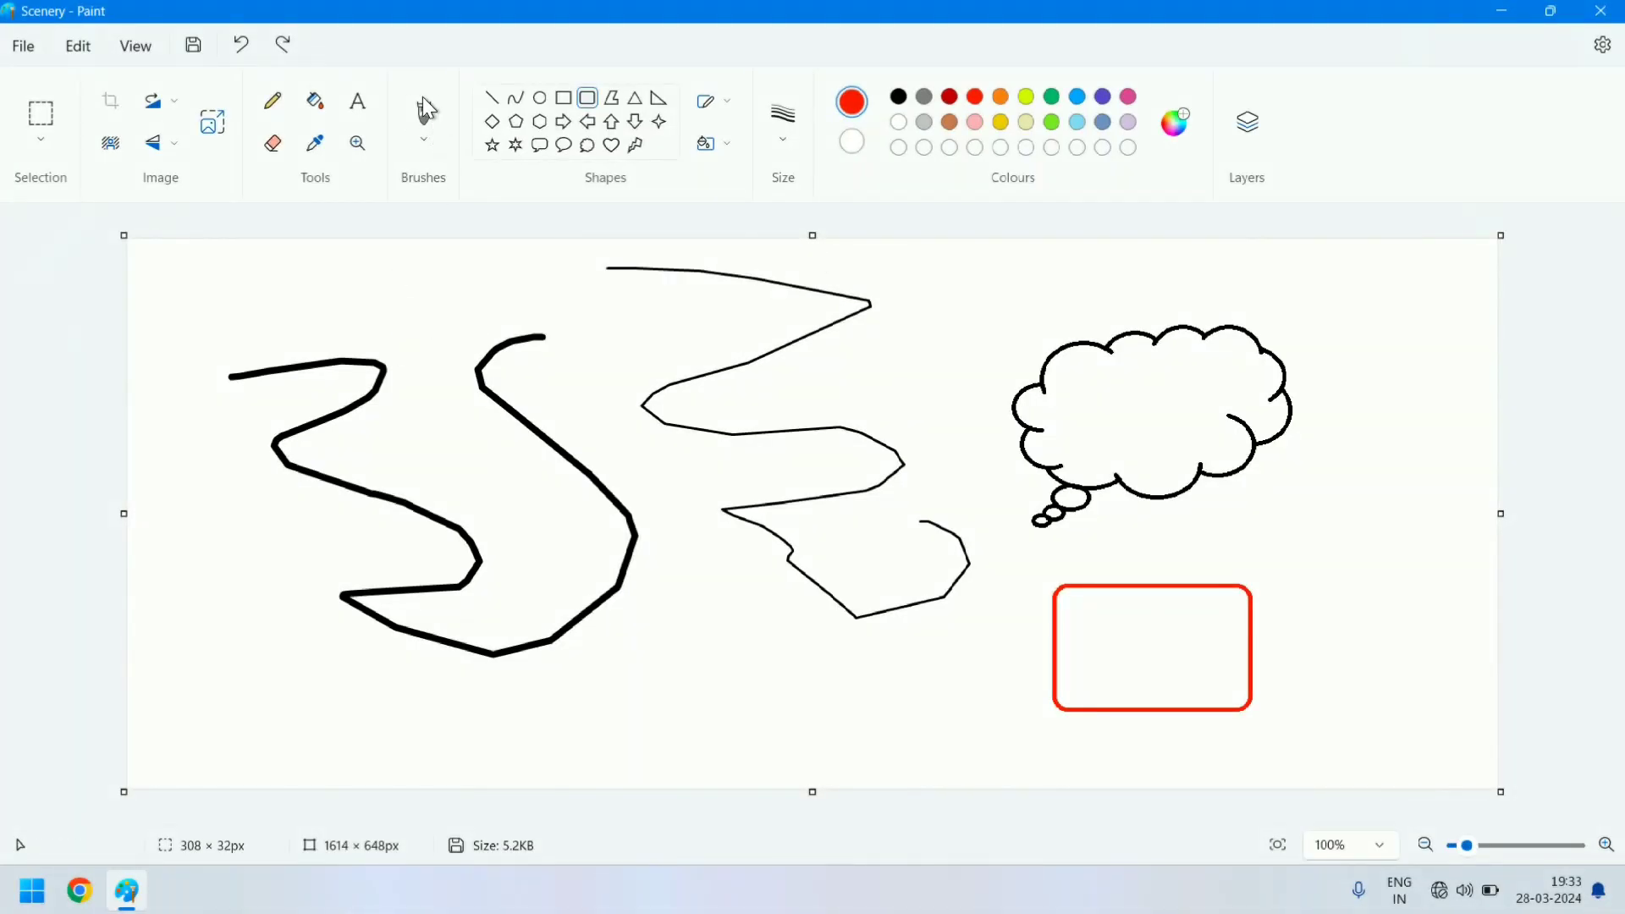
- Spray lime green Airbrush specks across the upper middle of the canvas, between the black curves and the cloud
click(423, 140)
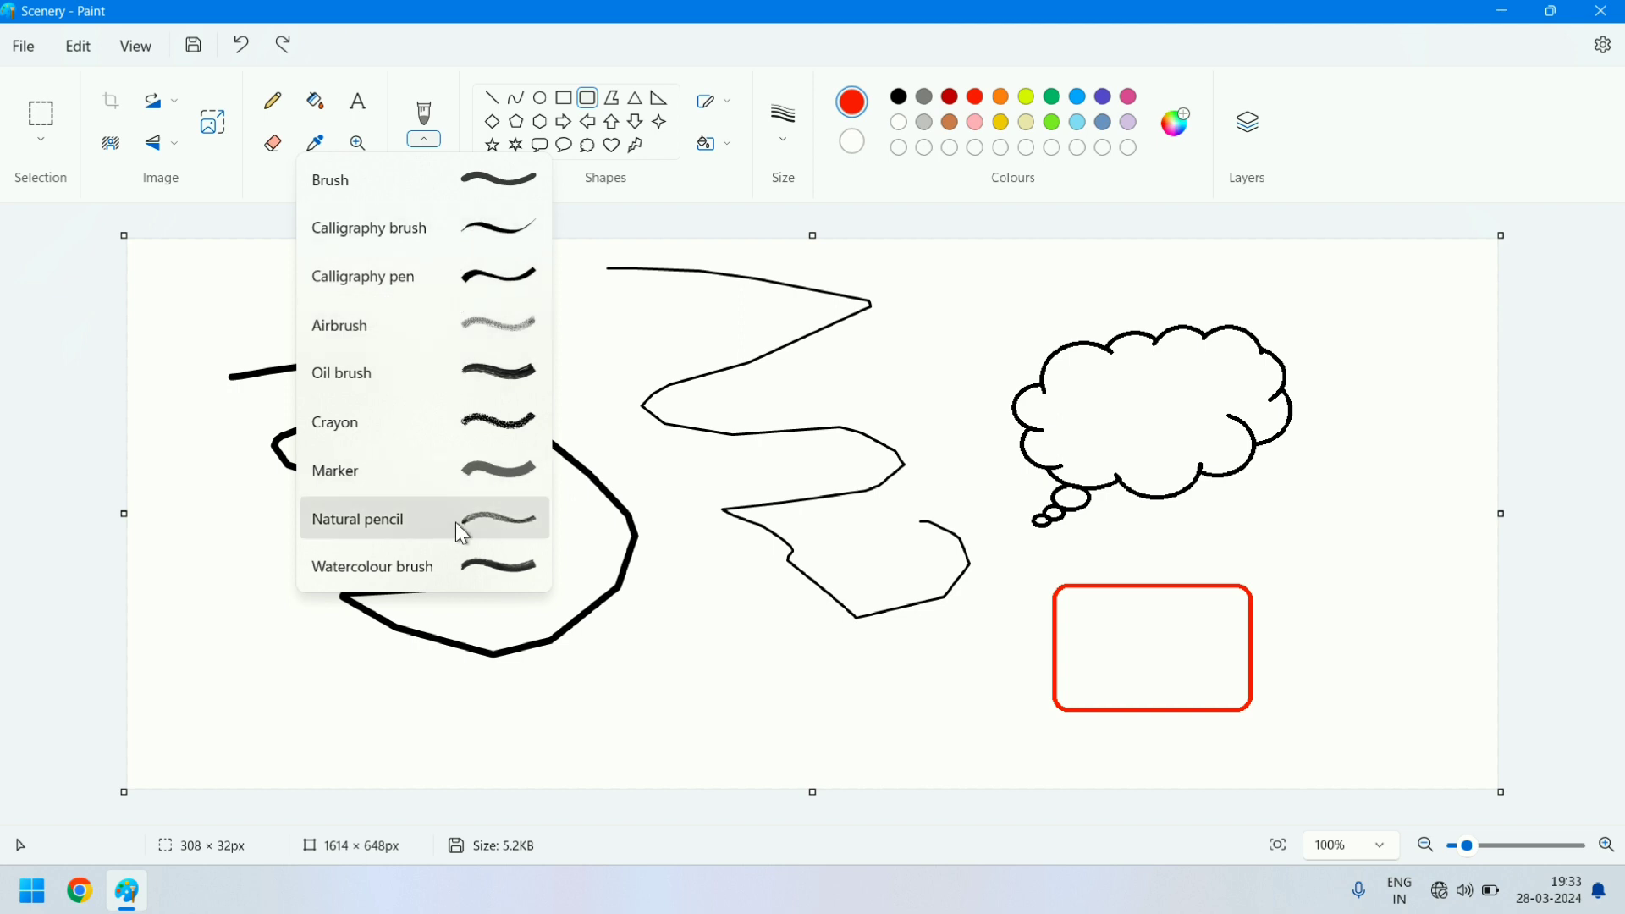
click(418, 325)
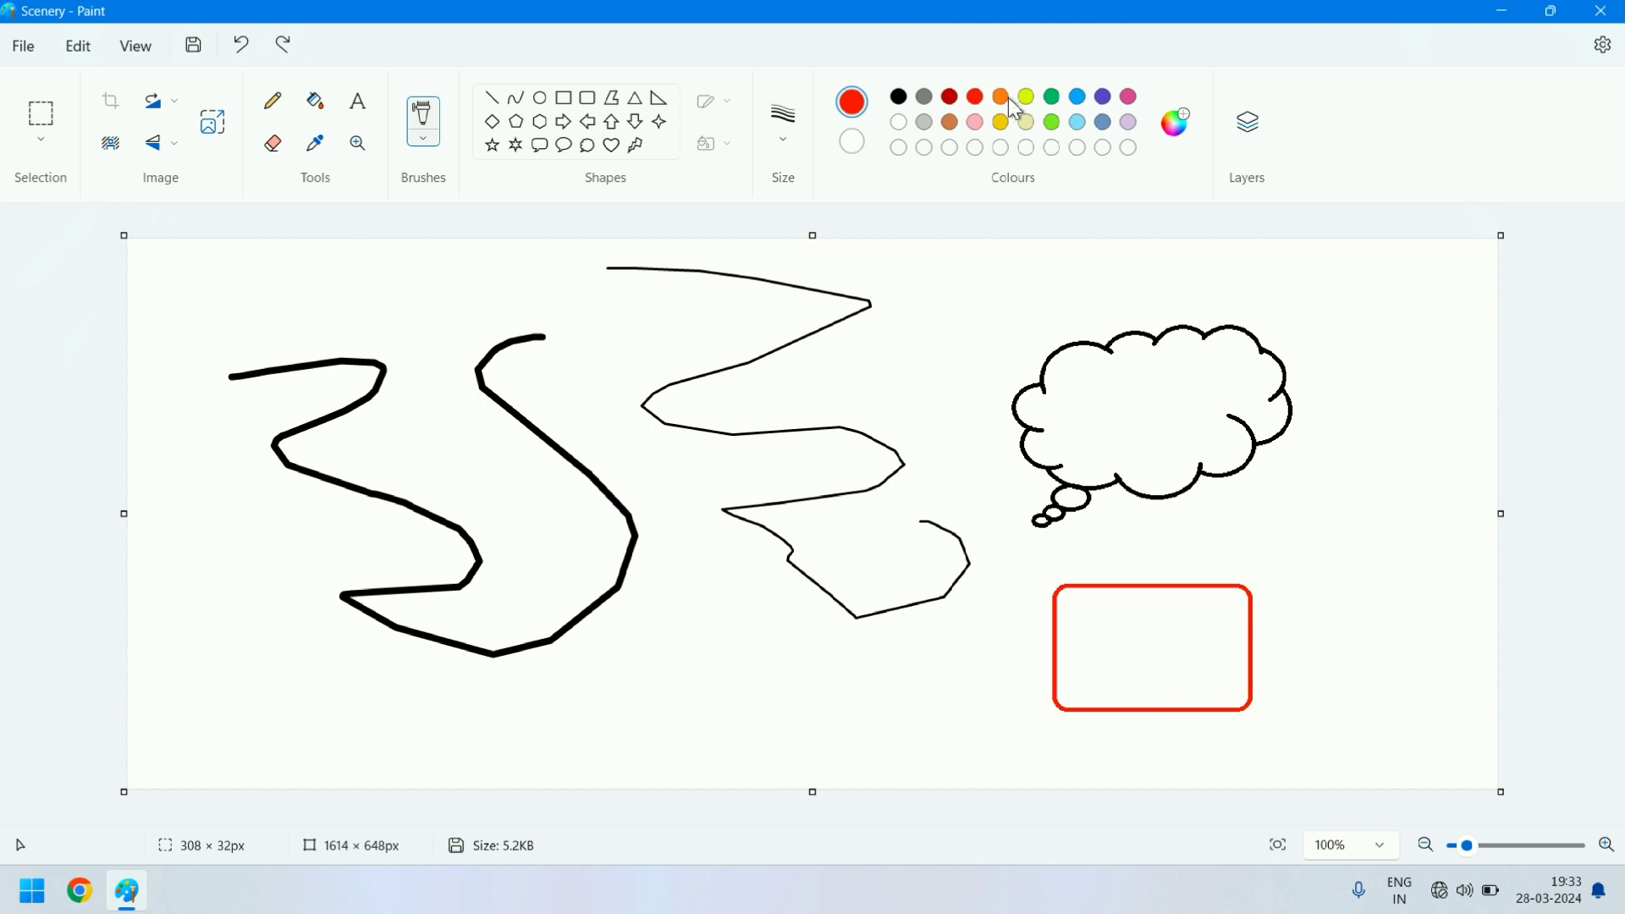
click(1052, 124)
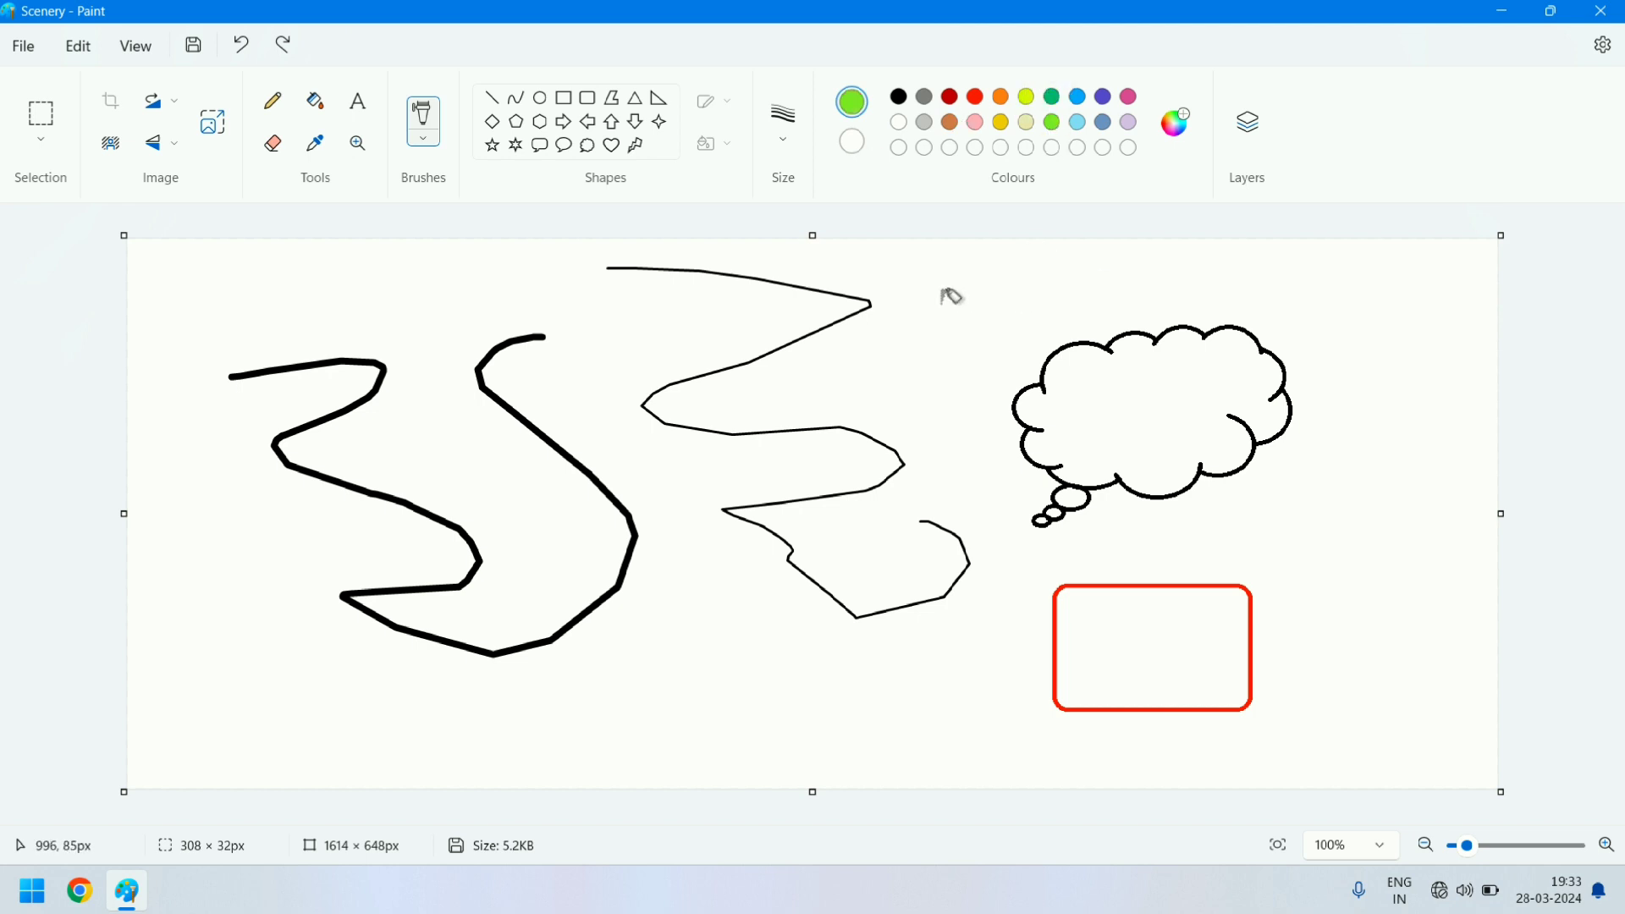
mouse_move(929, 301)
mouse_down()
mouse_move(1160, 310)
mouse_move(819, 365)
mouse_move(983, 400)
mouse_move(984, 464)
mouse_move(795, 411)
mouse_move(1006, 405)
mouse_move(826, 425)
mouse_move(666, 414)
mouse_move(622, 475)
mouse_move(1042, 474)
mouse_move(685, 286)
mouse_move(930, 292)
mouse_move(648, 322)
mouse_move(716, 274)
mouse_move(828, 347)
mouse_move(908, 296)
mouse_move(653, 330)
mouse_move(803, 293)
mouse_move(661, 302)
mouse_move(804, 296)
mouse_move(602, 334)
mouse_move(882, 321)
mouse_move(537, 311)
mouse_up()
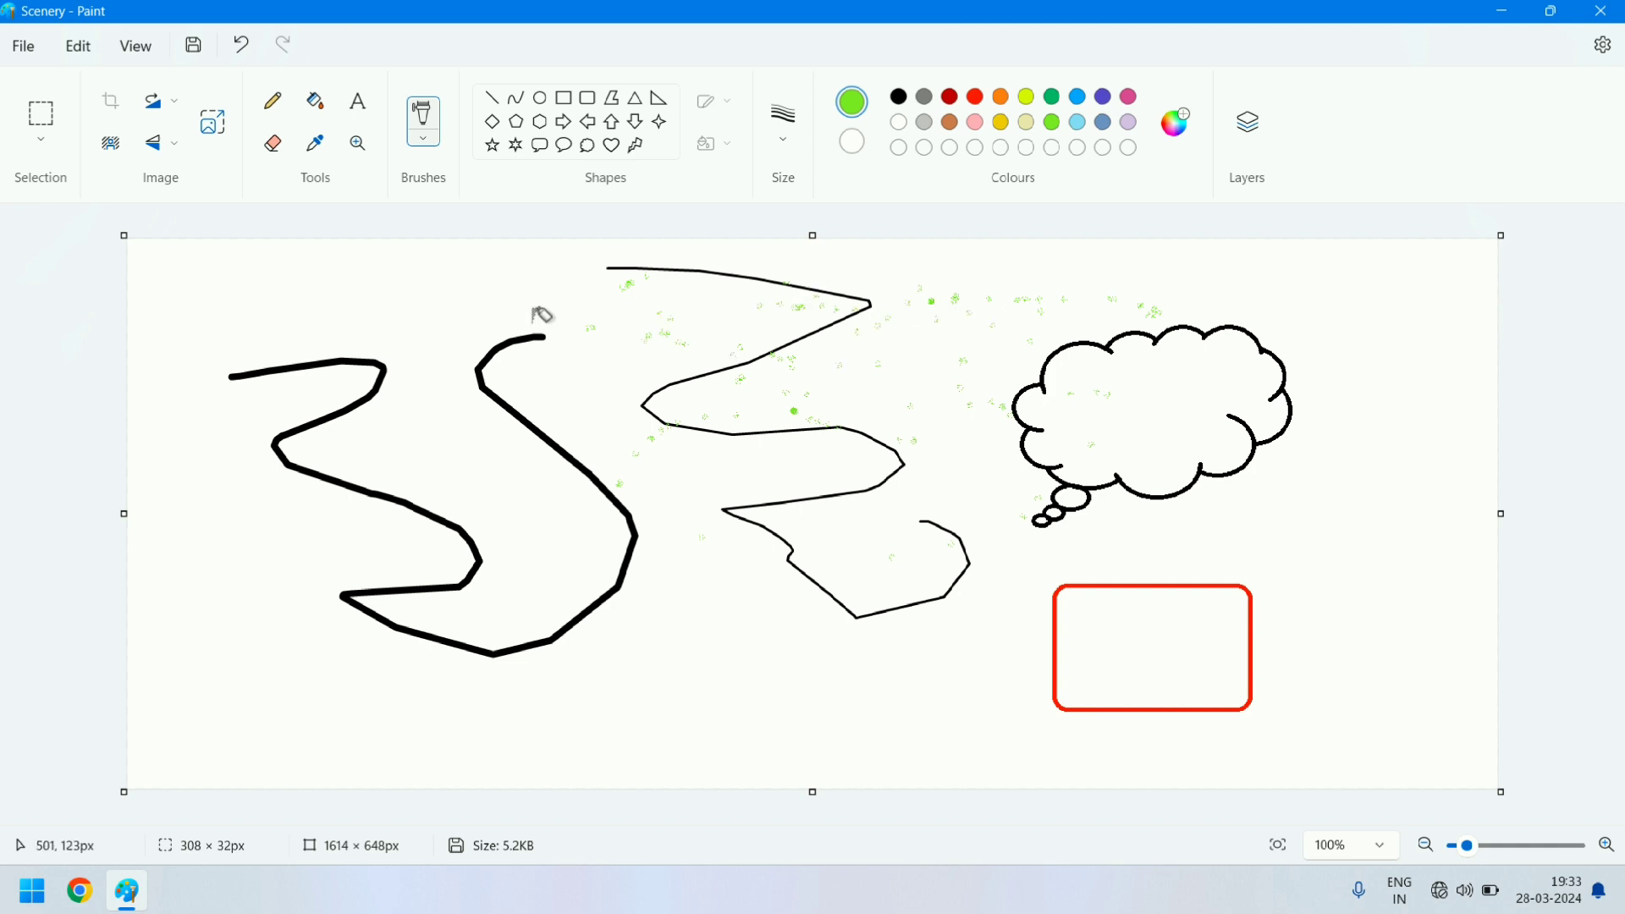
- Scribble lime green freehand loops with the Natural pencil brush over the upper-left part of the canvas
click(430, 146)
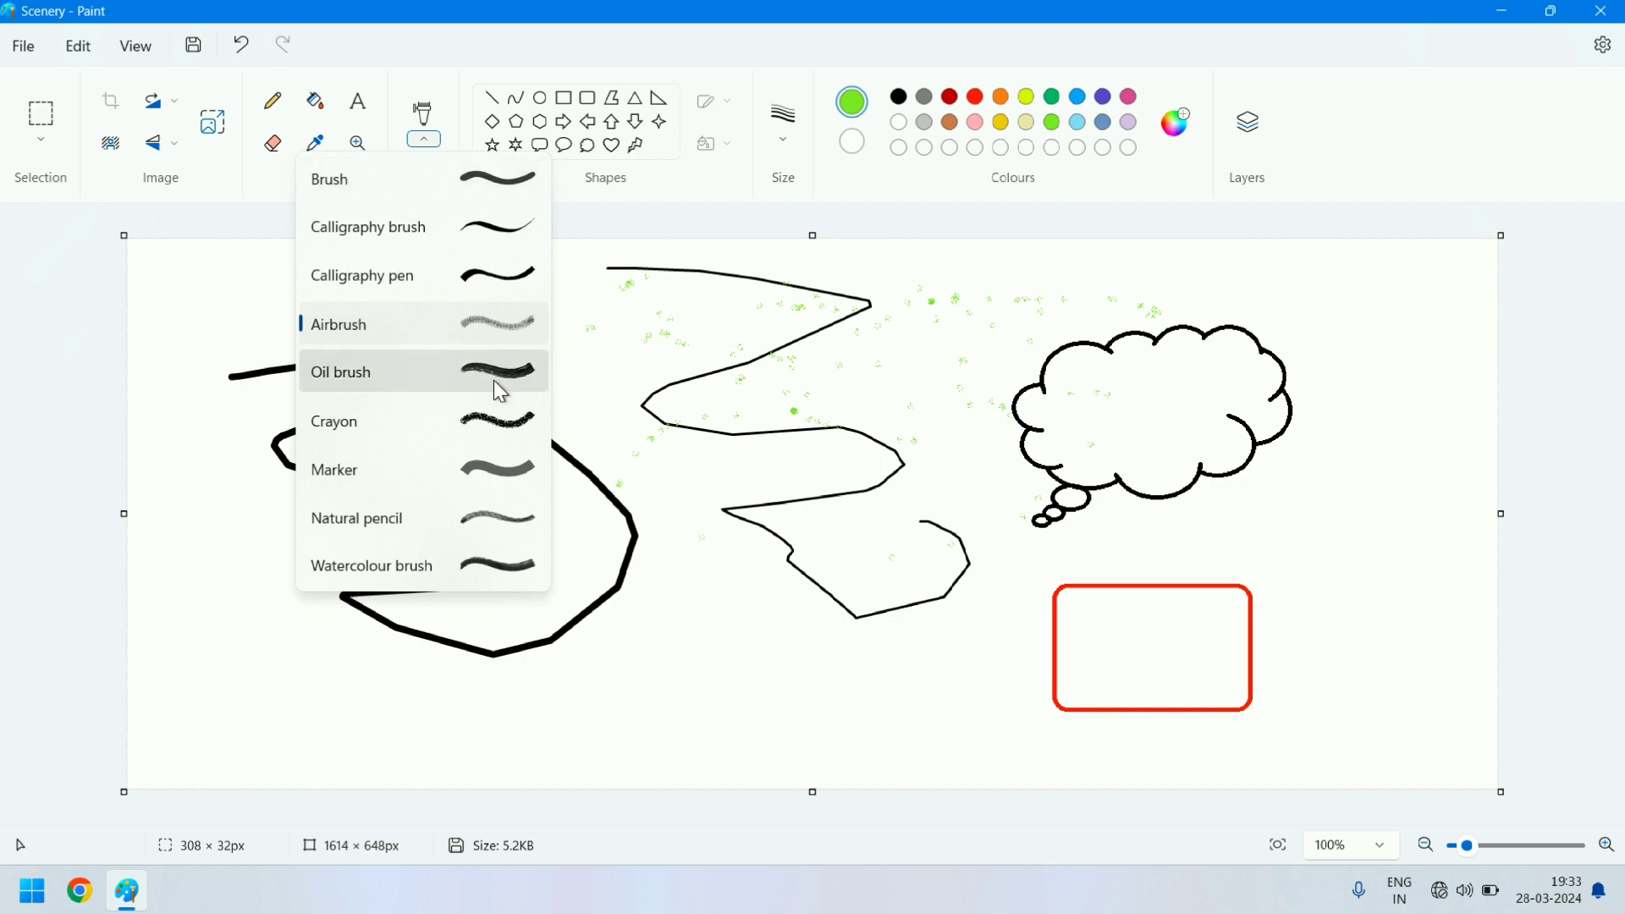
click(480, 506)
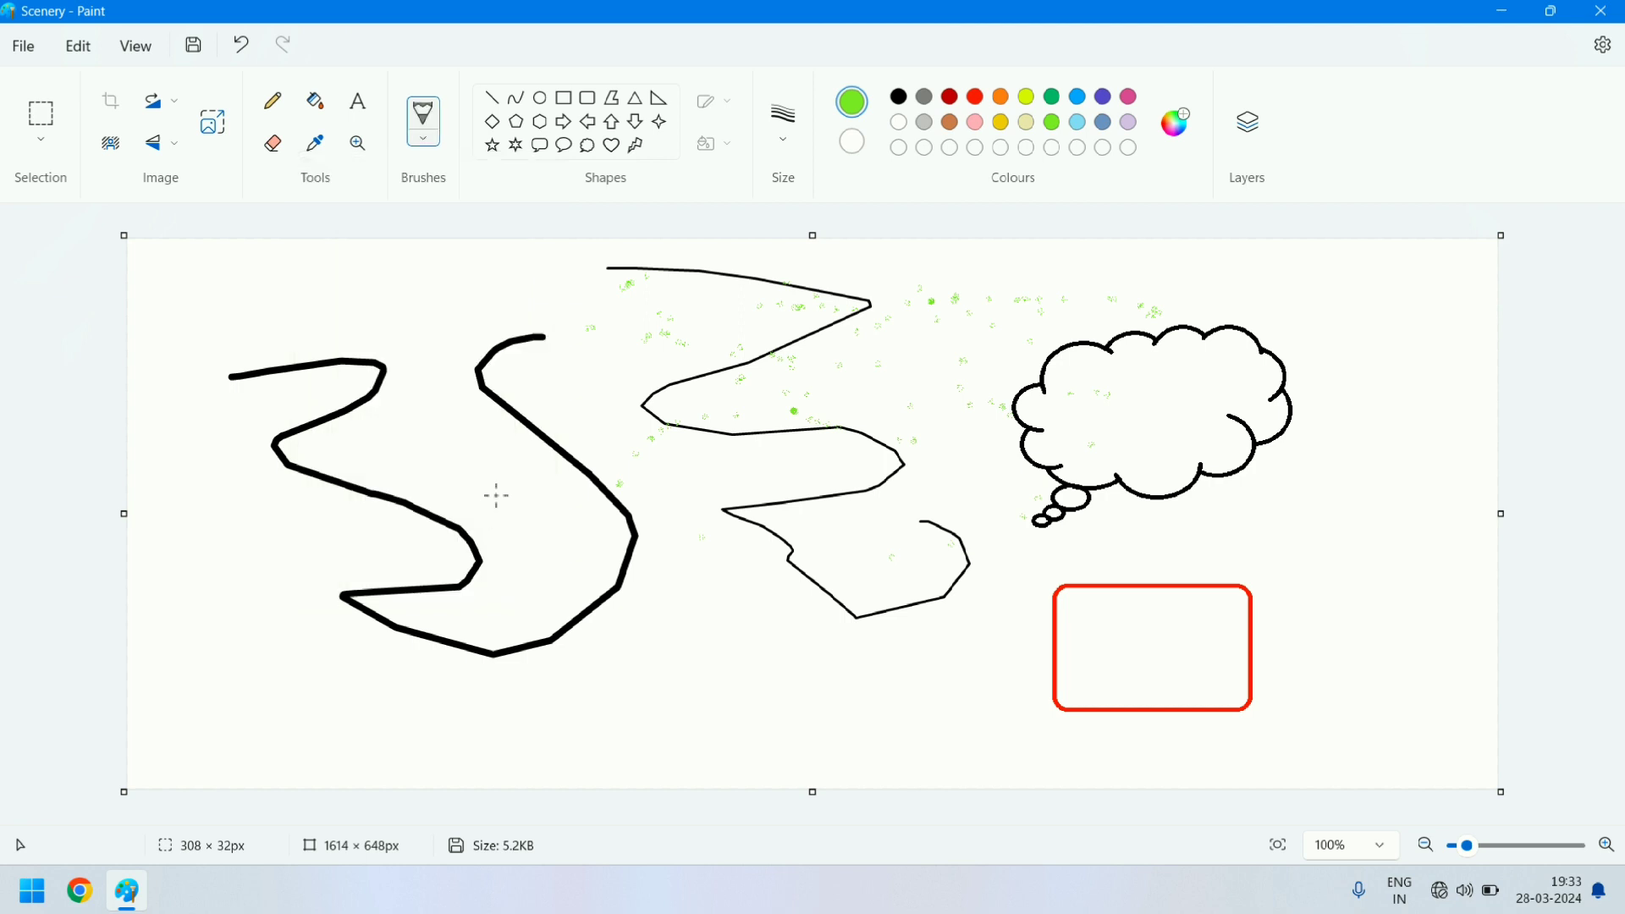
mouse_move(334, 274)
mouse_down()
mouse_move(482, 296)
mouse_move(322, 405)
mouse_move(544, 316)
mouse_up()
mouse_move(346, 321)
mouse_down()
mouse_move(498, 378)
mouse_move(550, 489)
mouse_up()
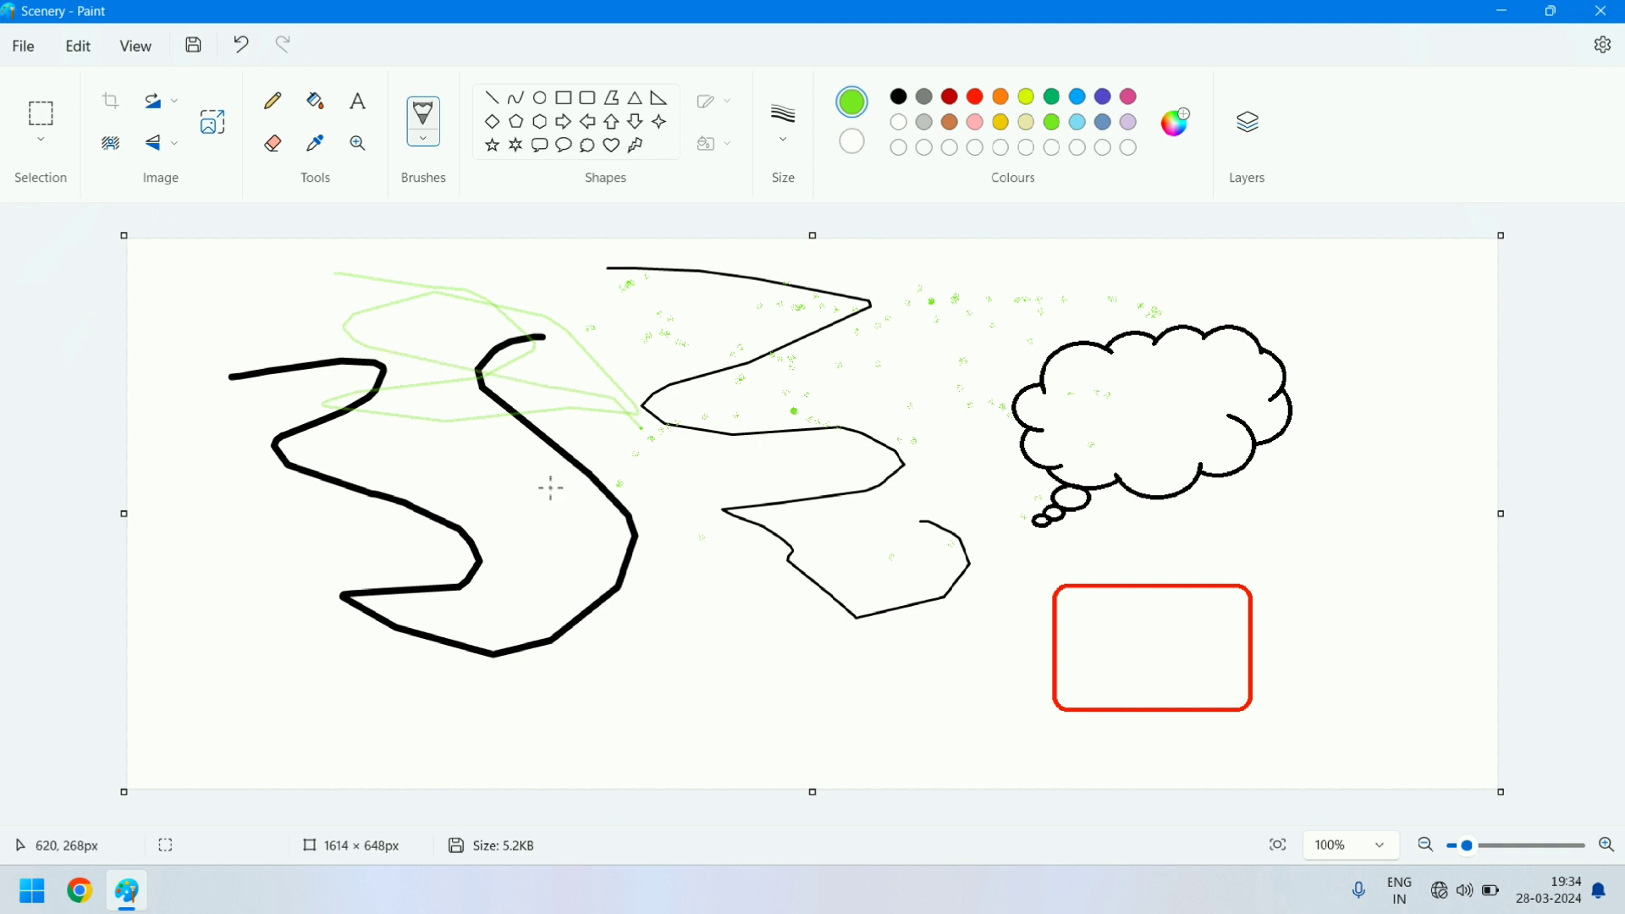
- Scribble a thick red Crayon stroke in large loops across the existing curves
click(419, 144)
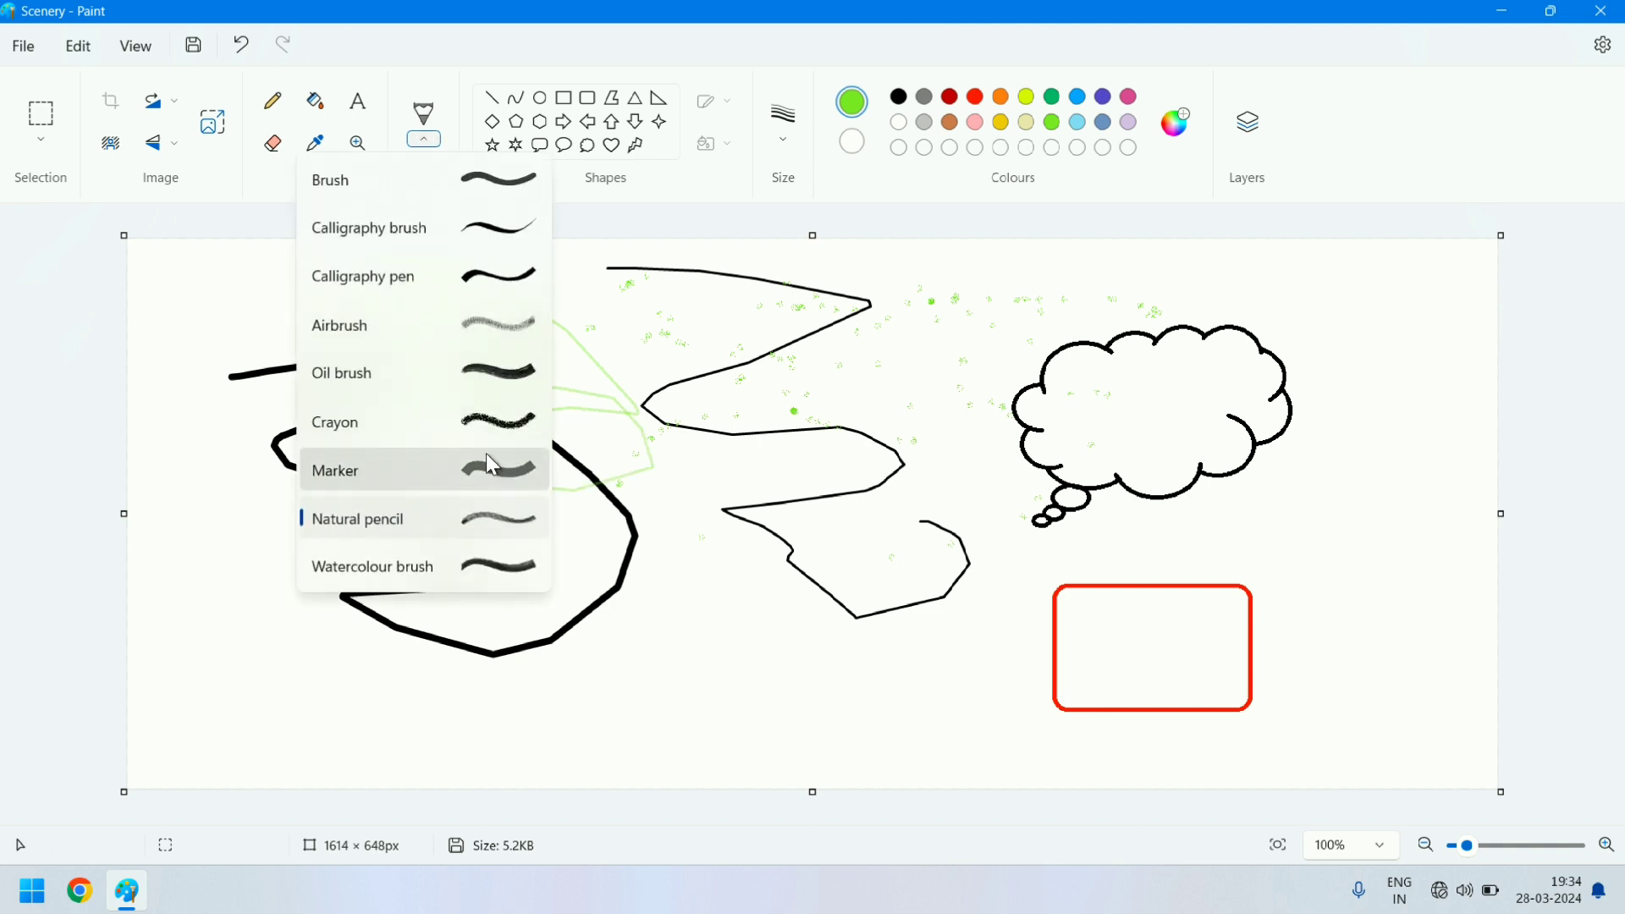
click(482, 427)
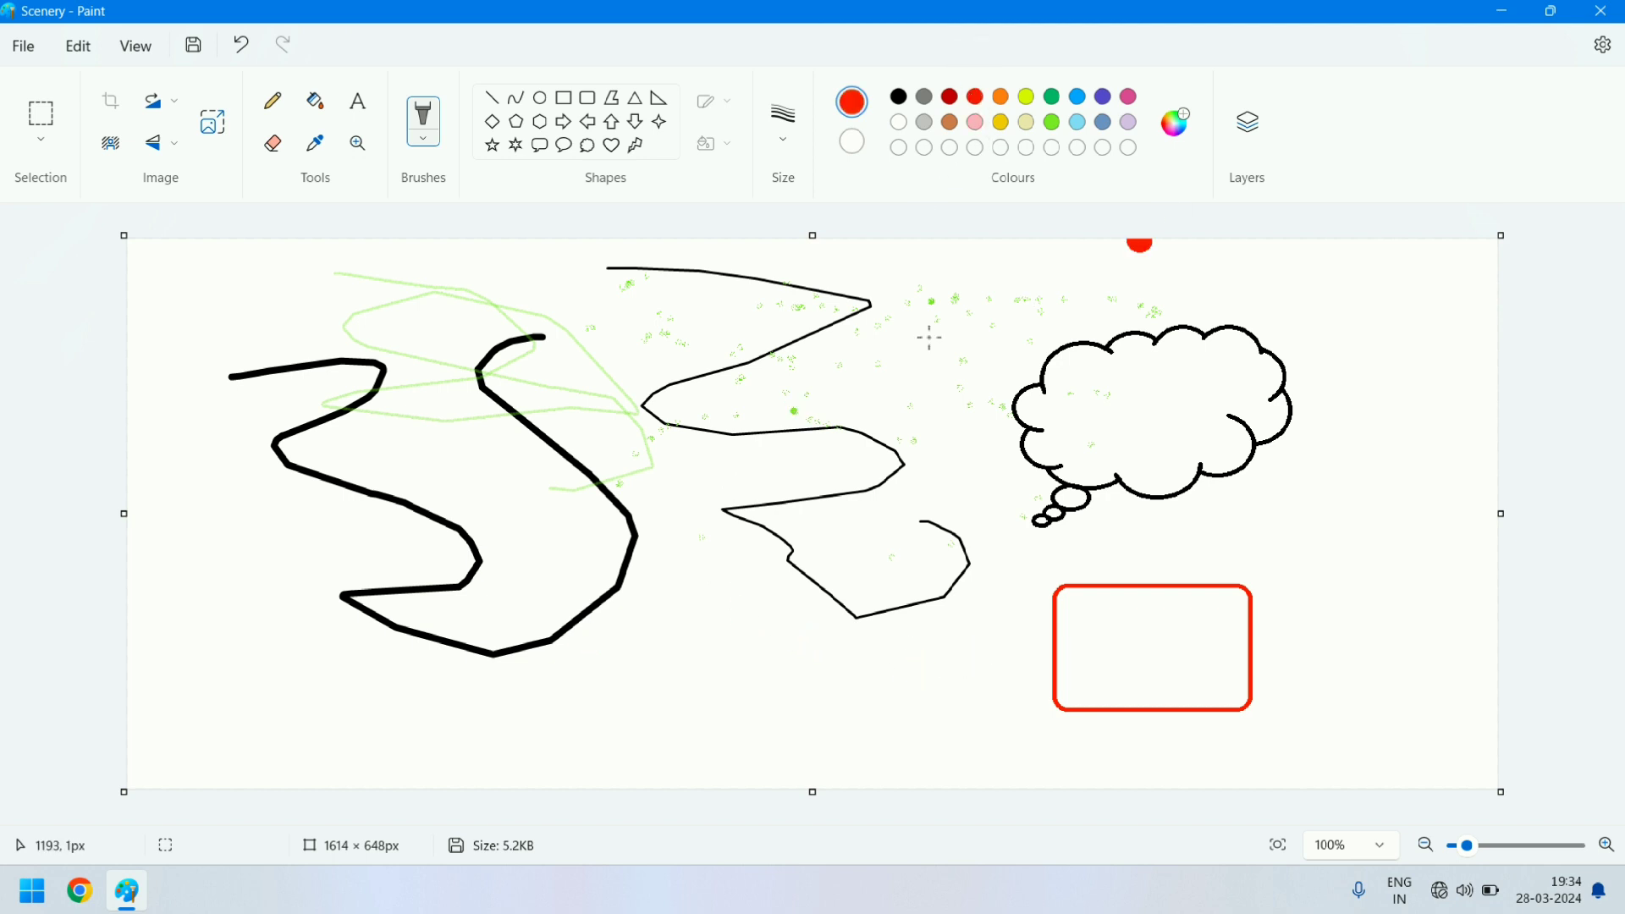
mouse_move(645, 589)
mouse_down()
mouse_move(852, 594)
mouse_move(846, 659)
mouse_move(715, 686)
mouse_move(479, 691)
mouse_move(393, 608)
mouse_move(601, 474)
mouse_move(738, 439)
mouse_move(903, 492)
mouse_move(1075, 436)
mouse_move(1017, 601)
mouse_move(609, 389)
mouse_move(469, 363)
mouse_move(404, 423)
mouse_move(464, 415)
mouse_move(481, 352)
mouse_move(220, 369)
mouse_move(214, 457)
mouse_move(177, 537)
mouse_move(235, 586)
mouse_move(342, 499)
mouse_move(335, 446)
mouse_move(284, 447)
mouse_up()
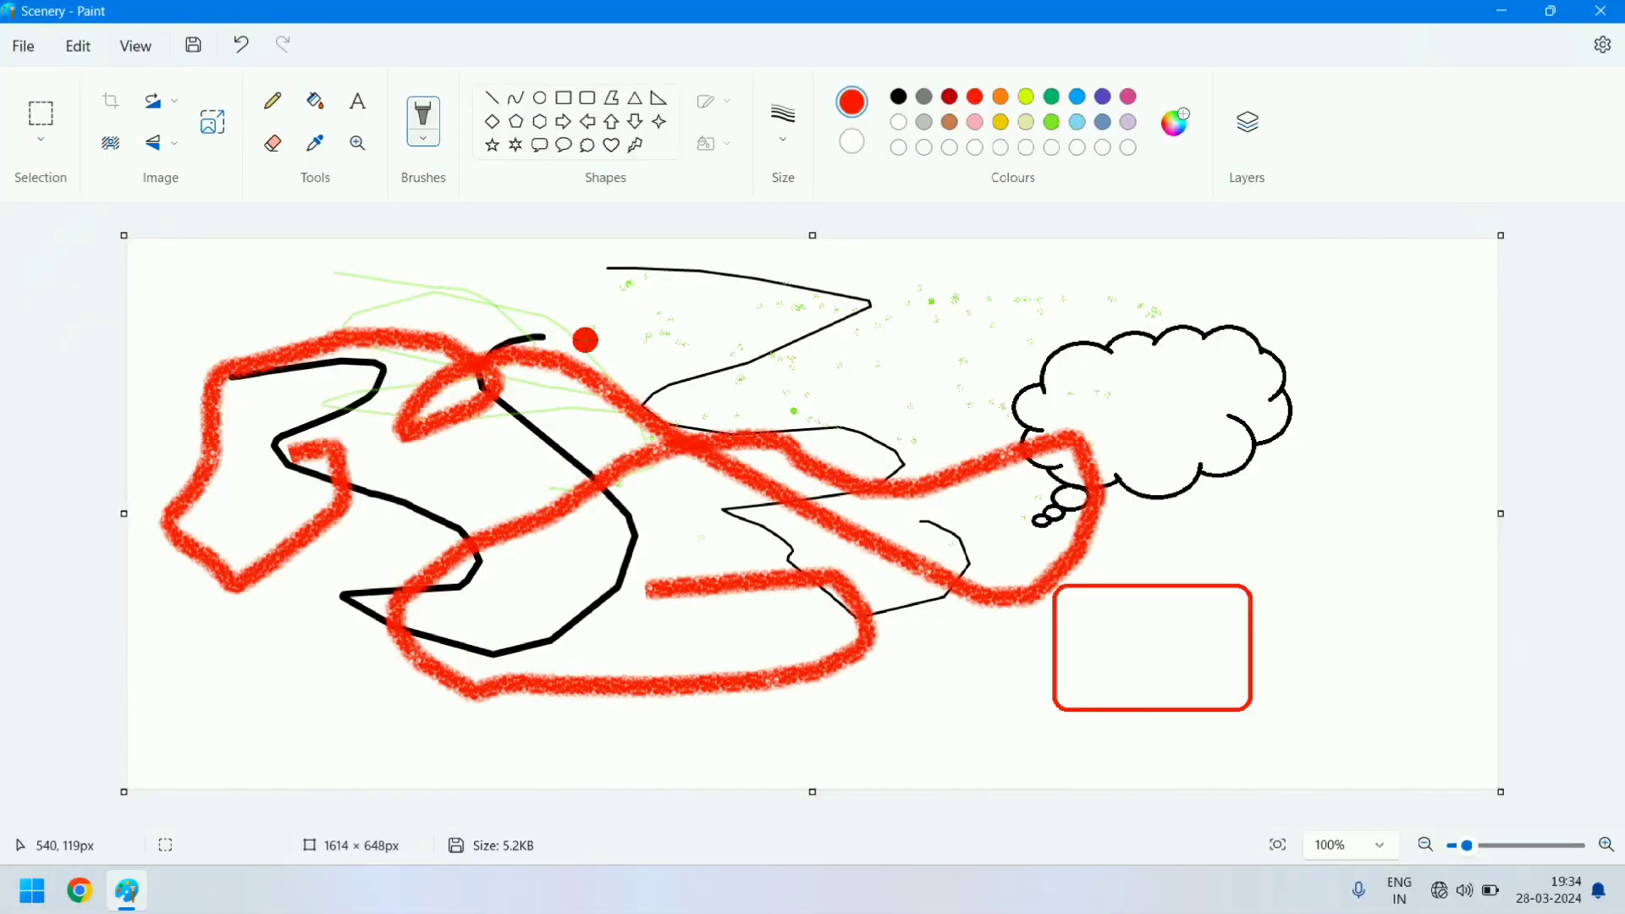
- Undo all the brush strokes and shapes until the canvas is blank
key(ctrl+z)
key(ctrl+z)
key(ctrl+z)
key(ctrl+z)
key(ctrl+z)
key(ctrl+z)
key(ctrl+z)
key(ctrl+z)
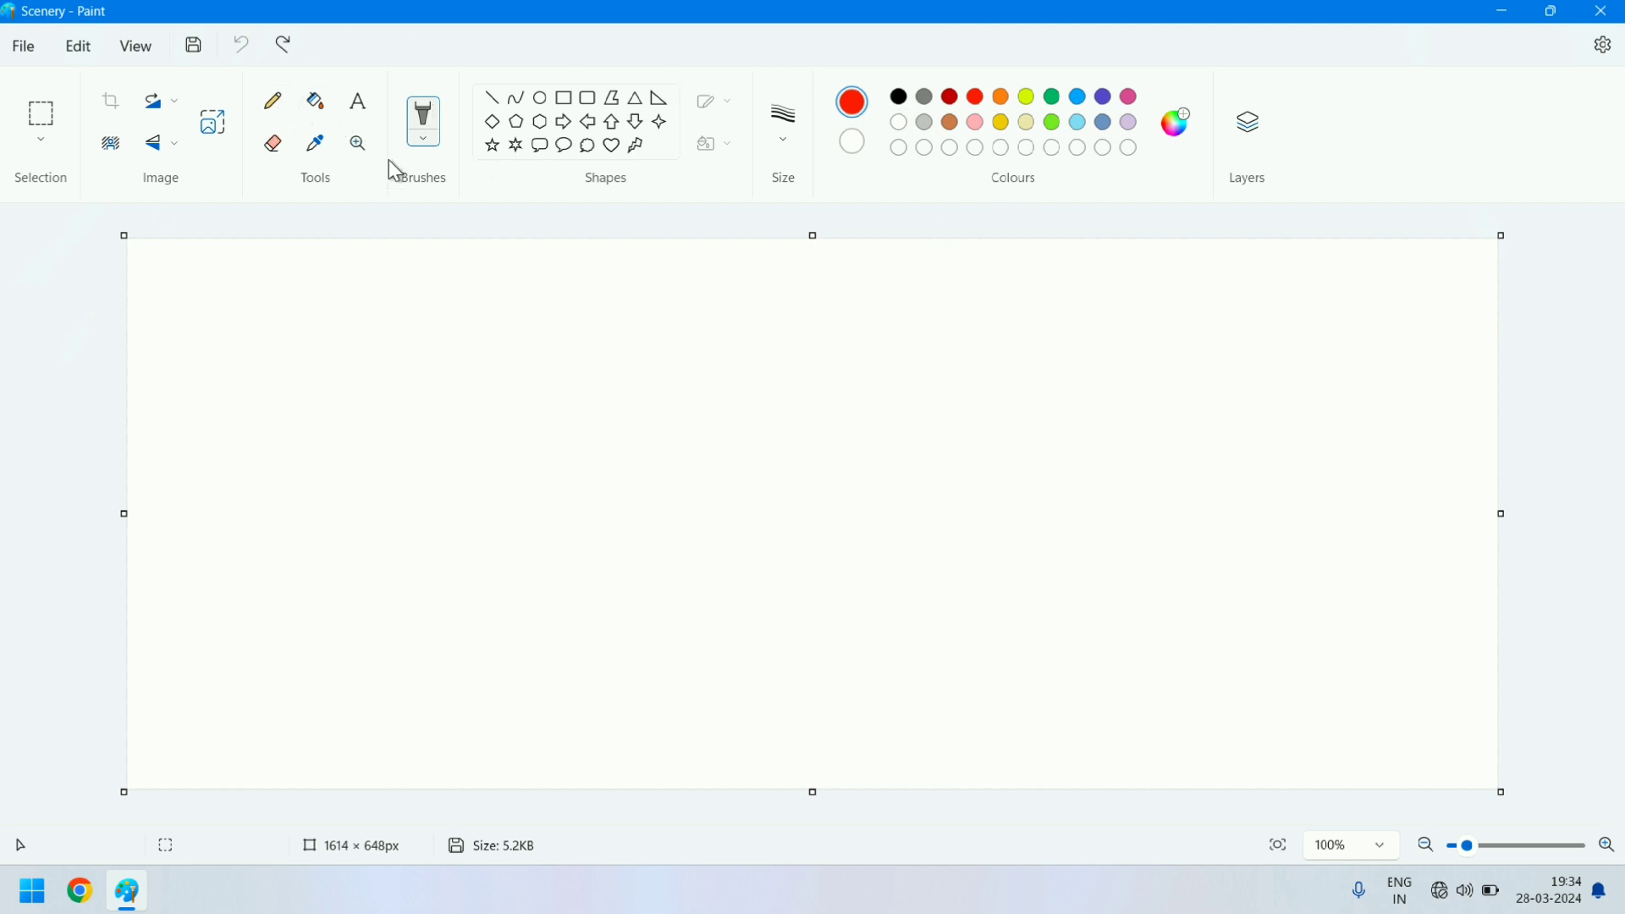
- Try random red text in 11-point Calibri inside a text box enlarged to about 315 × 223 px, and undo the text
click(360, 112)
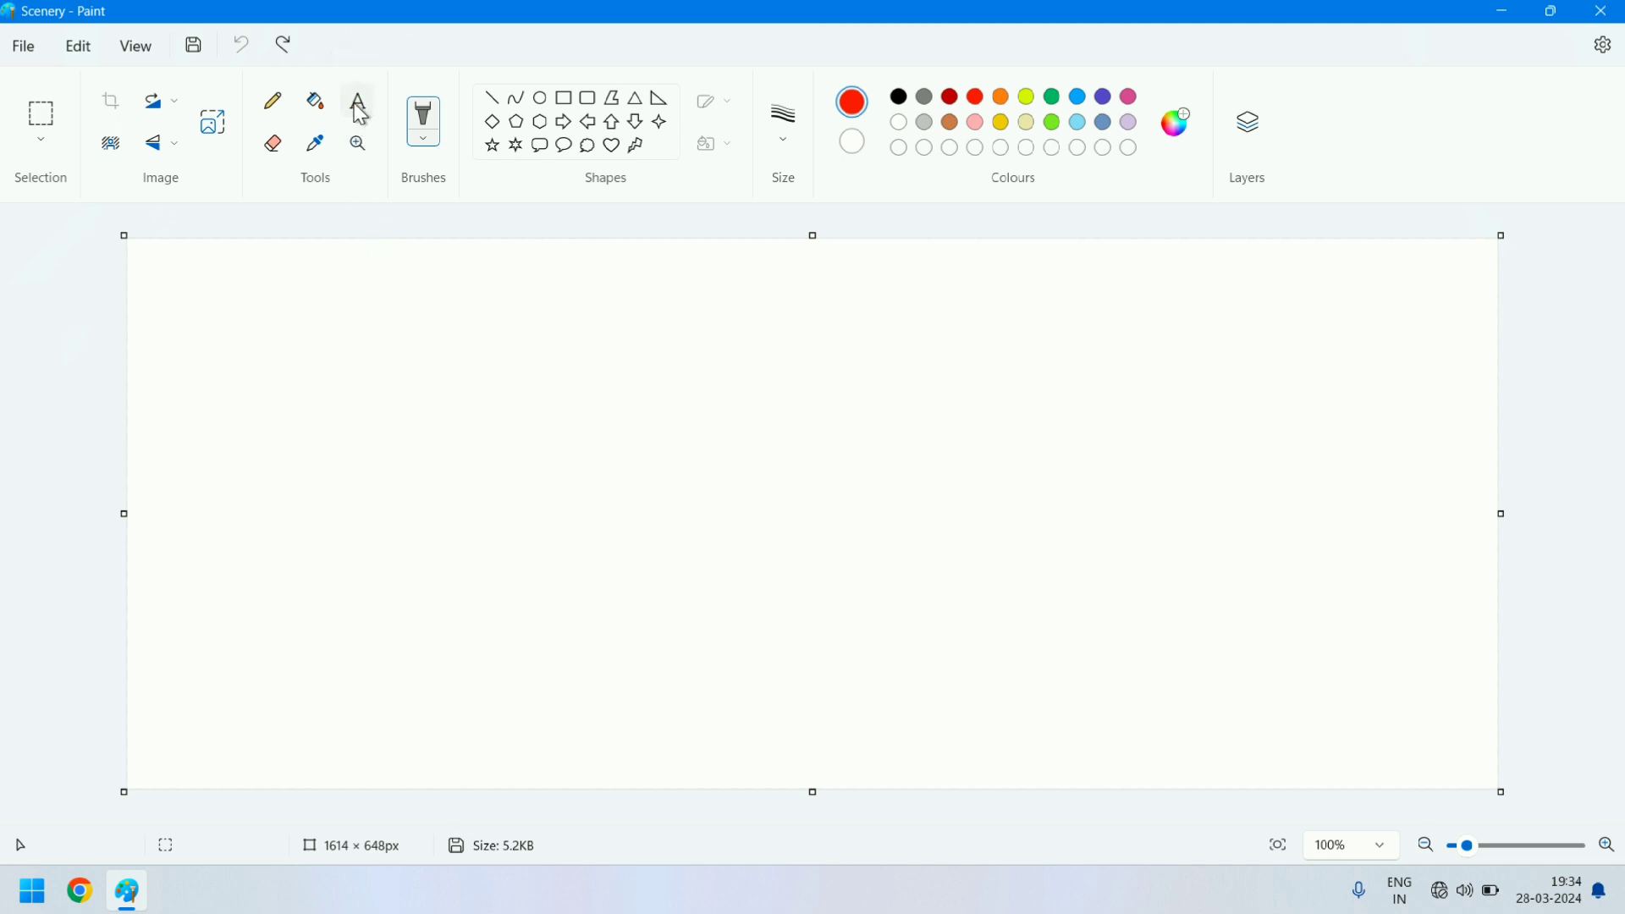
click(330, 332)
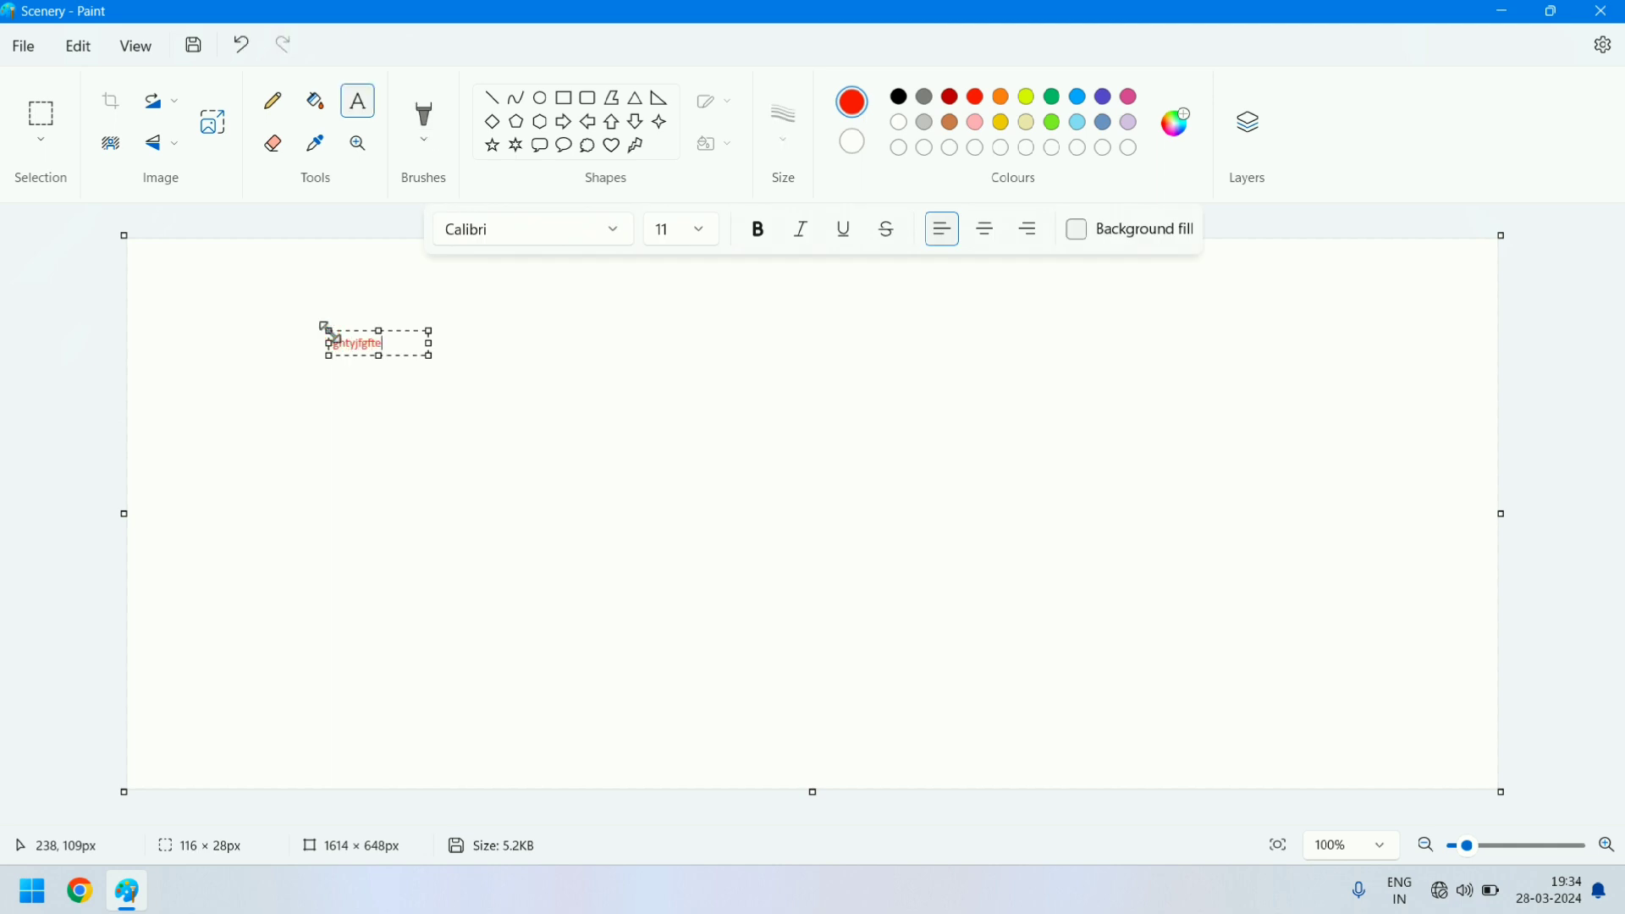
text(ghtyjfgftertgjrfue8ti90sejgjf0fdotgio]ogdfgjd0ibj)
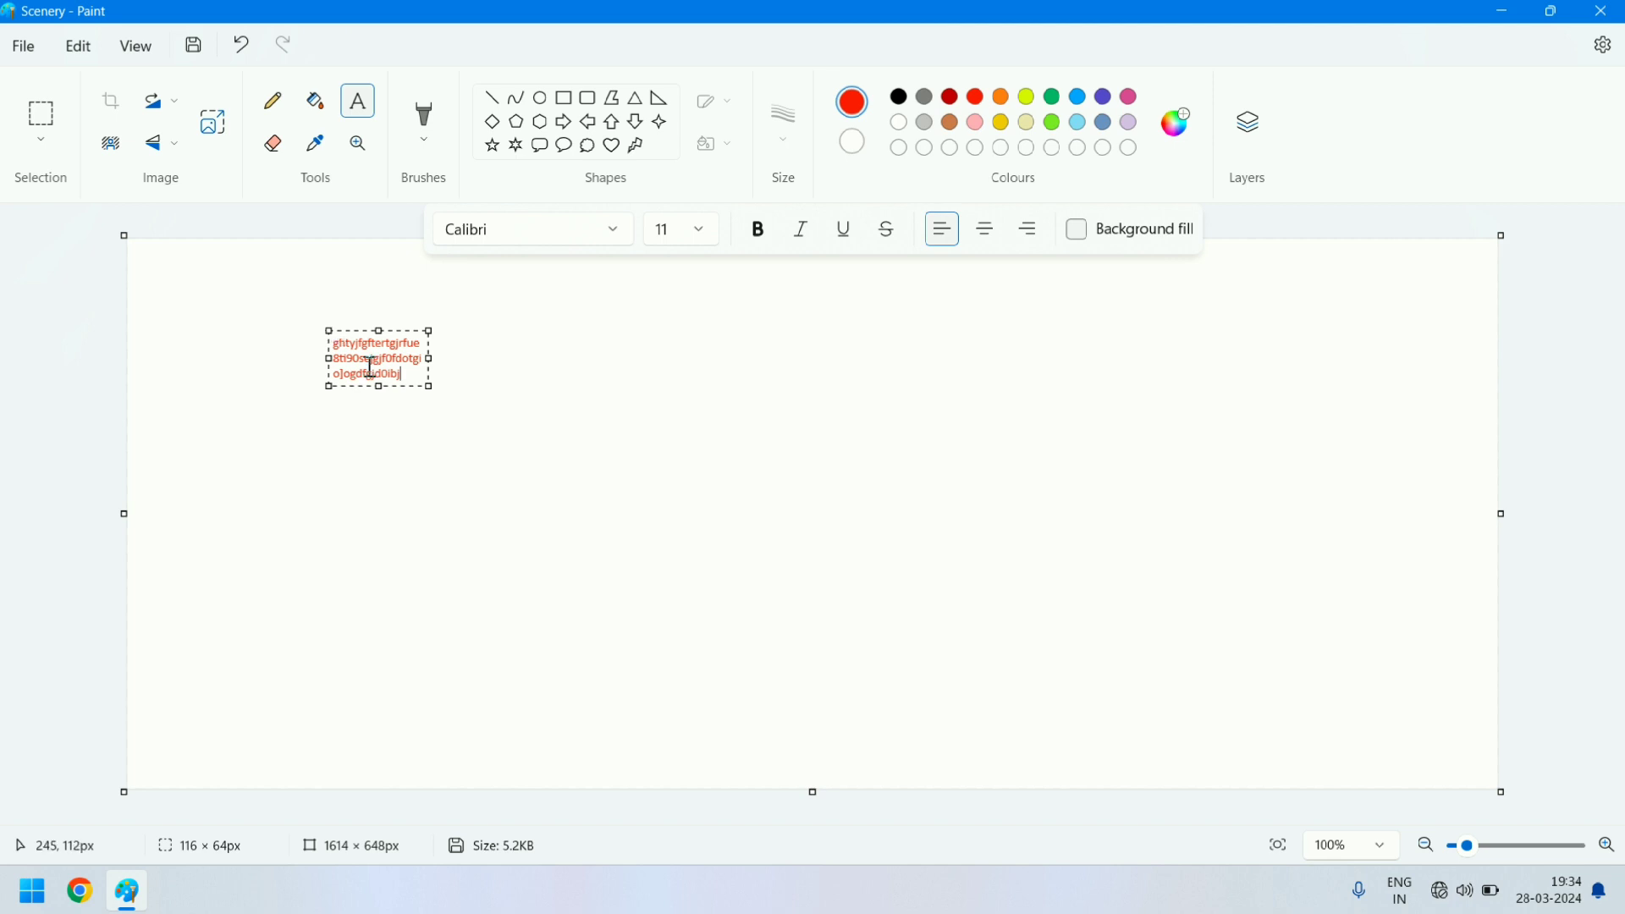
drag(430, 387, 598, 521)
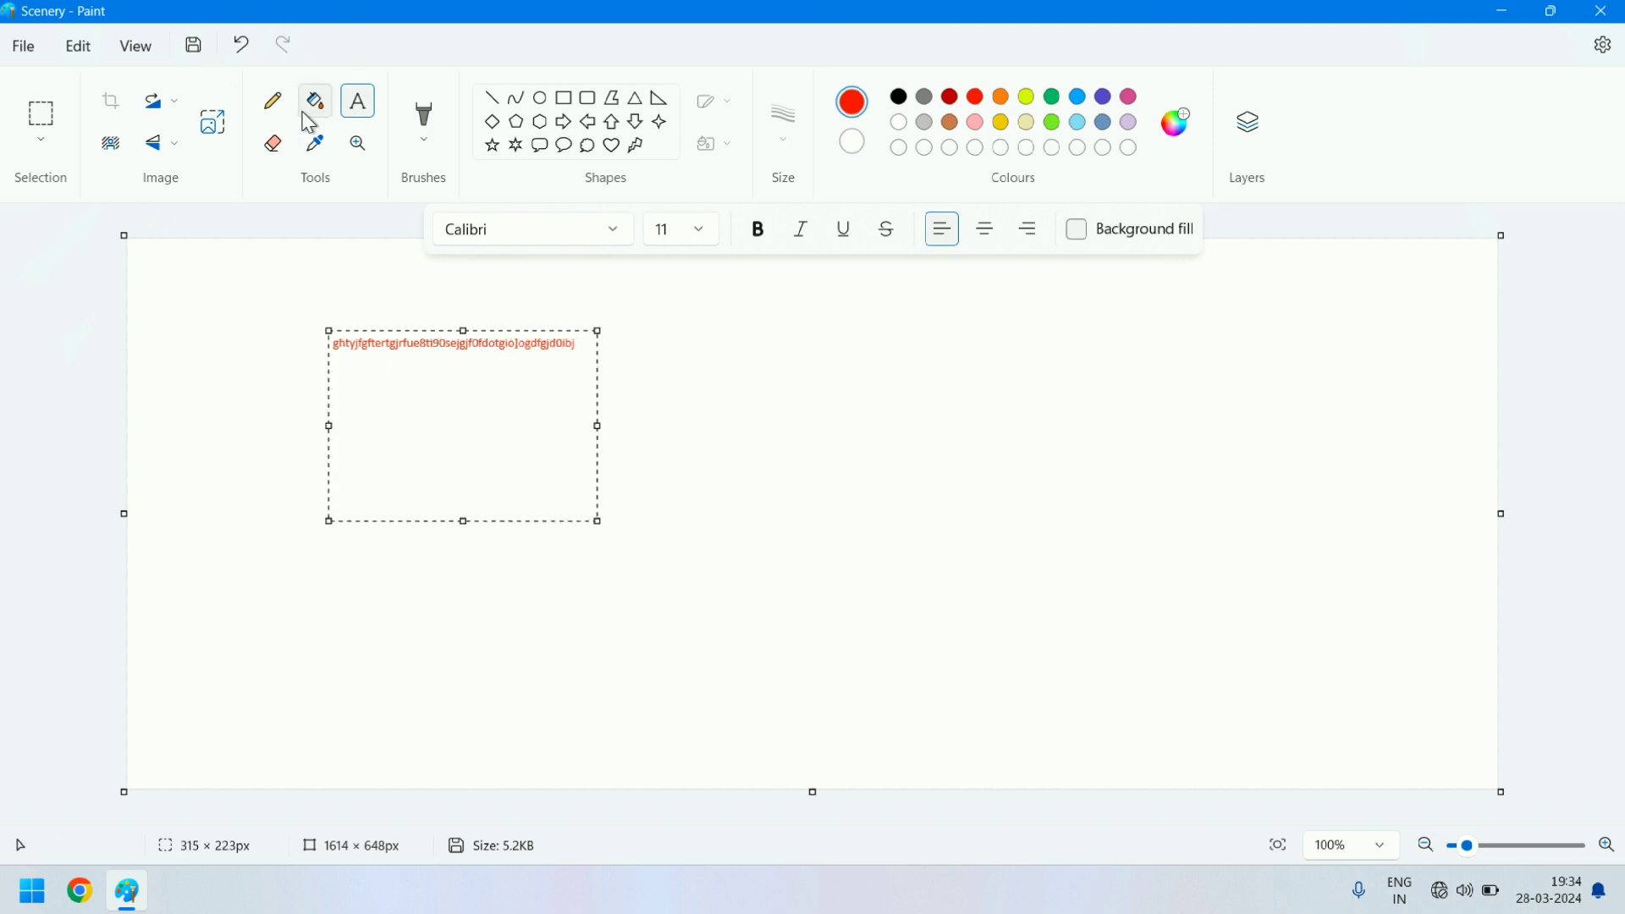
key(ctrl+z)
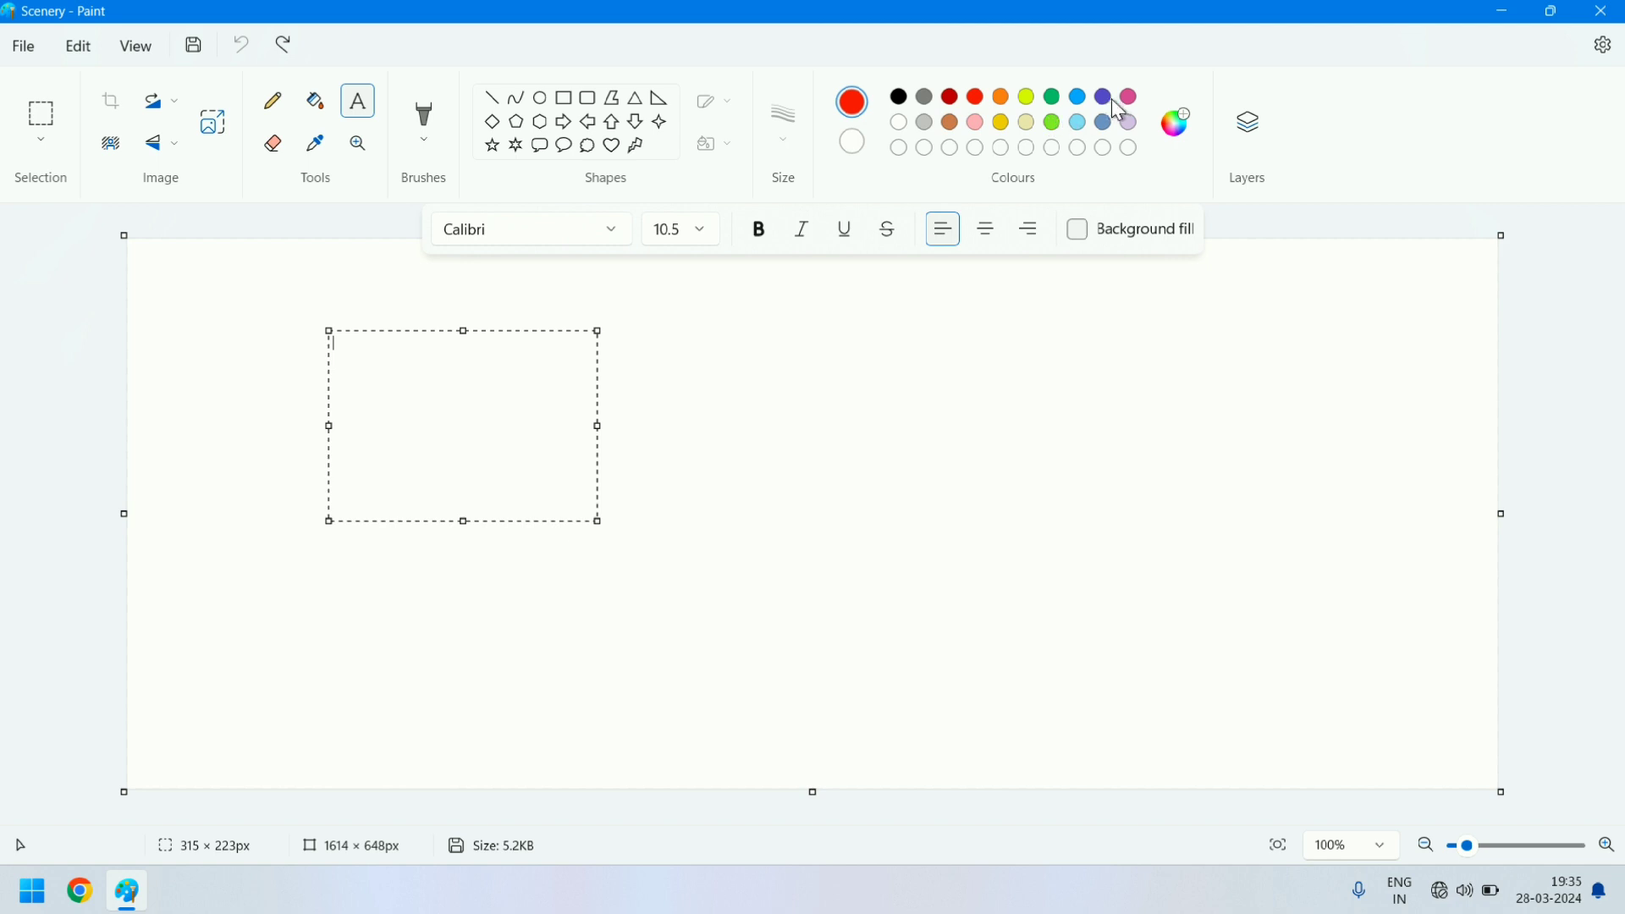
- Draw a blue-outlined rectangle about 492 × 324 px near the middle of the canvas and fill it with red
click(1079, 98)
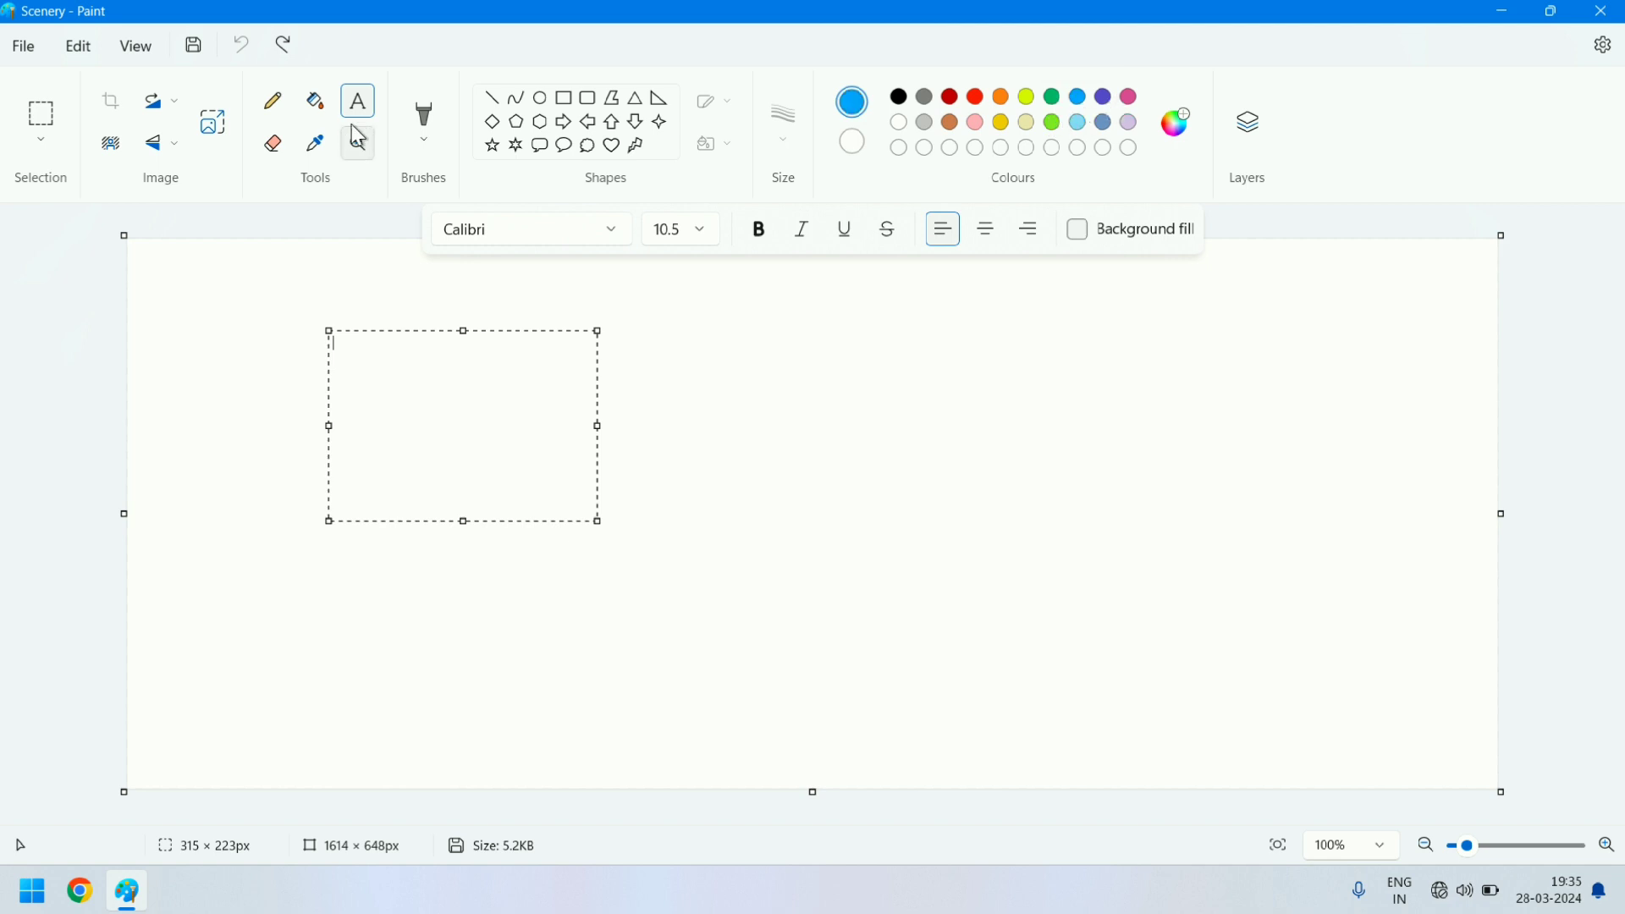
click(557, 102)
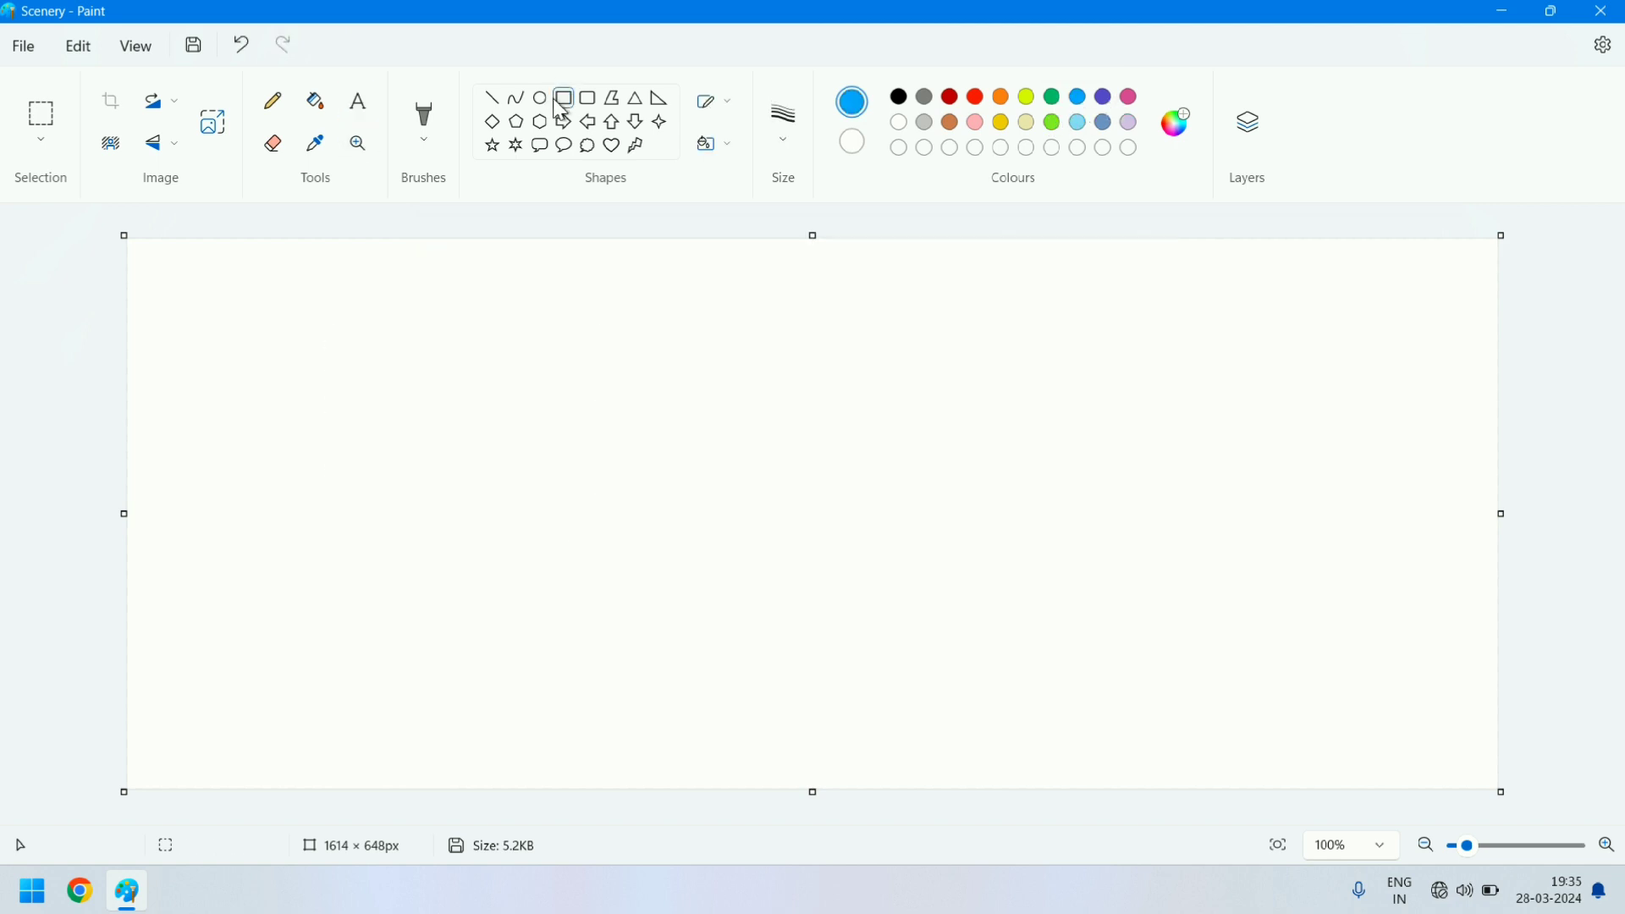
drag(506, 342, 925, 616)
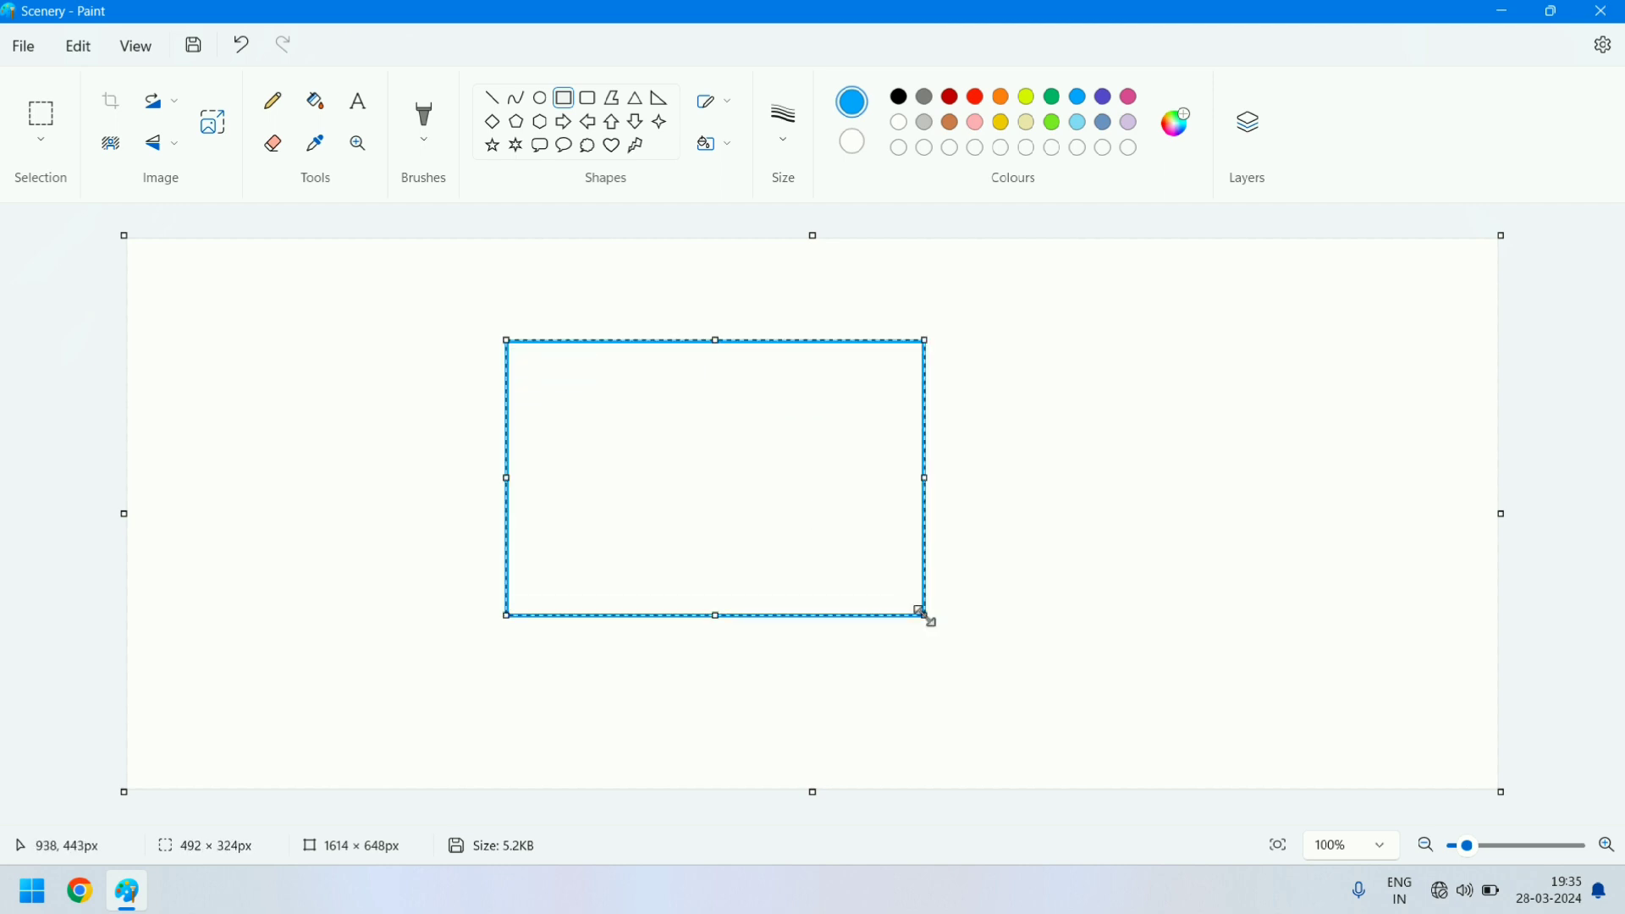
click(314, 101)
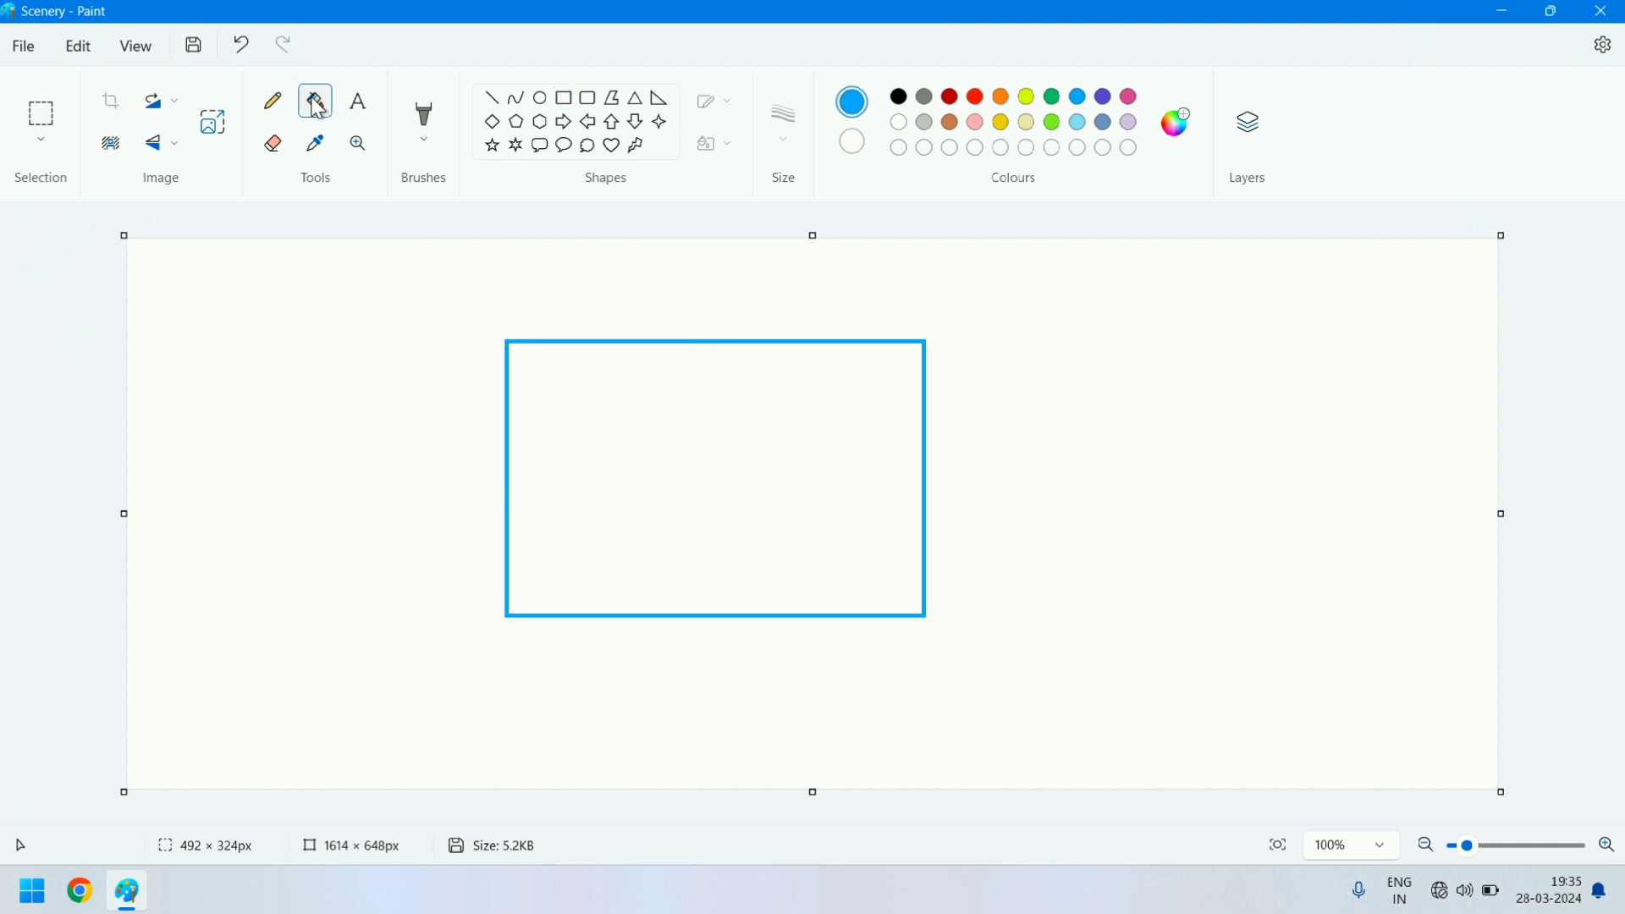
click(979, 99)
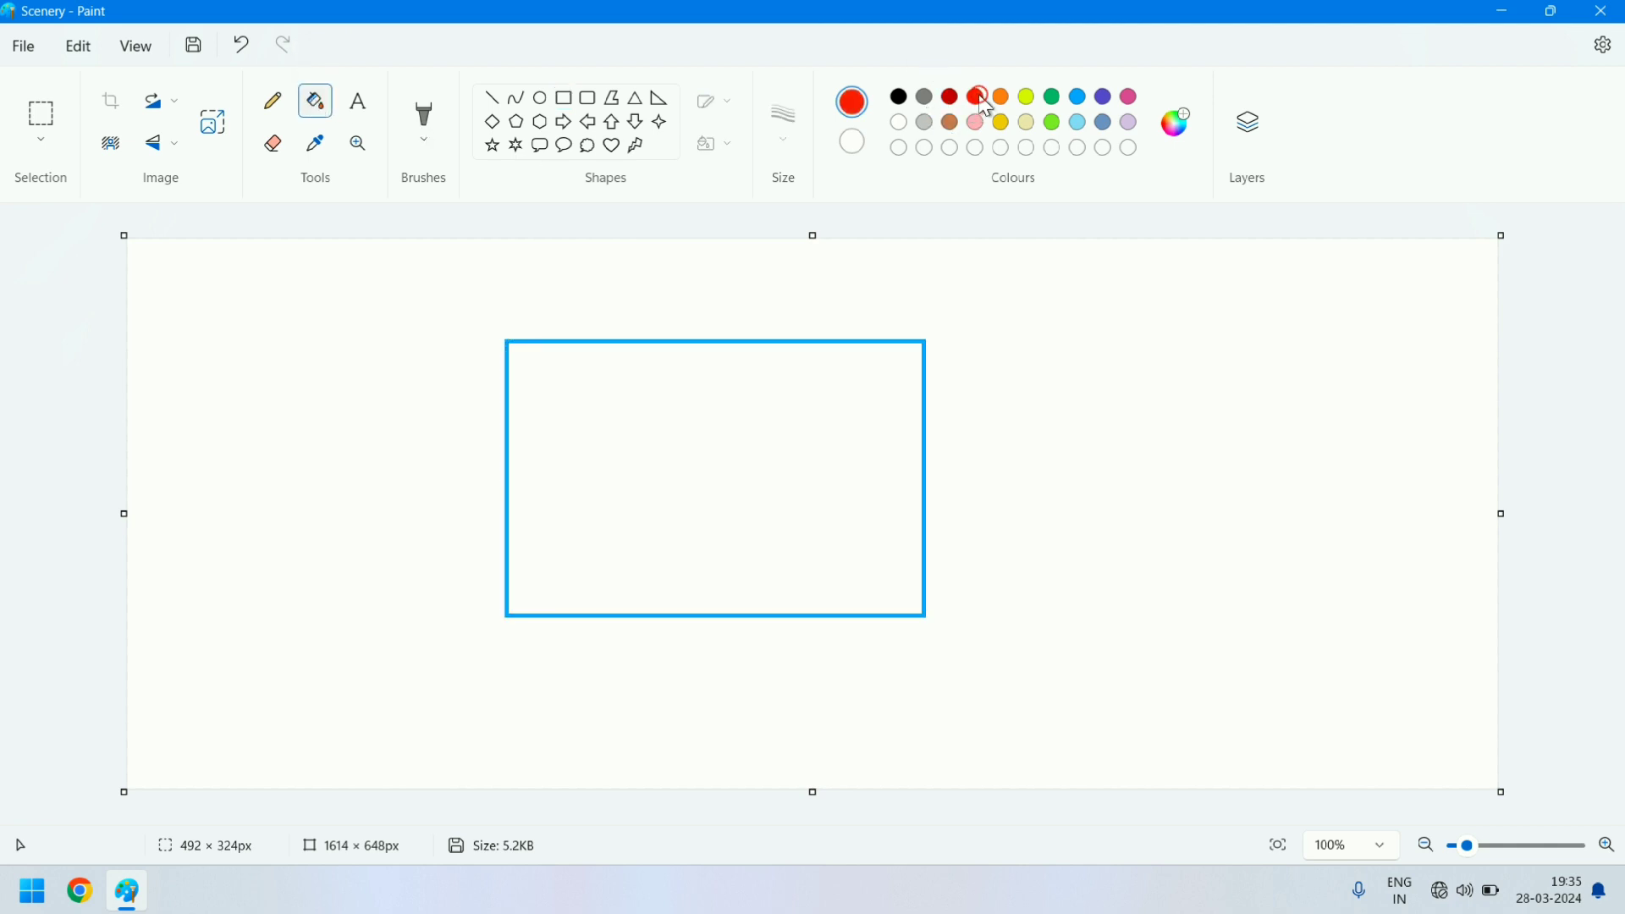
click(740, 449)
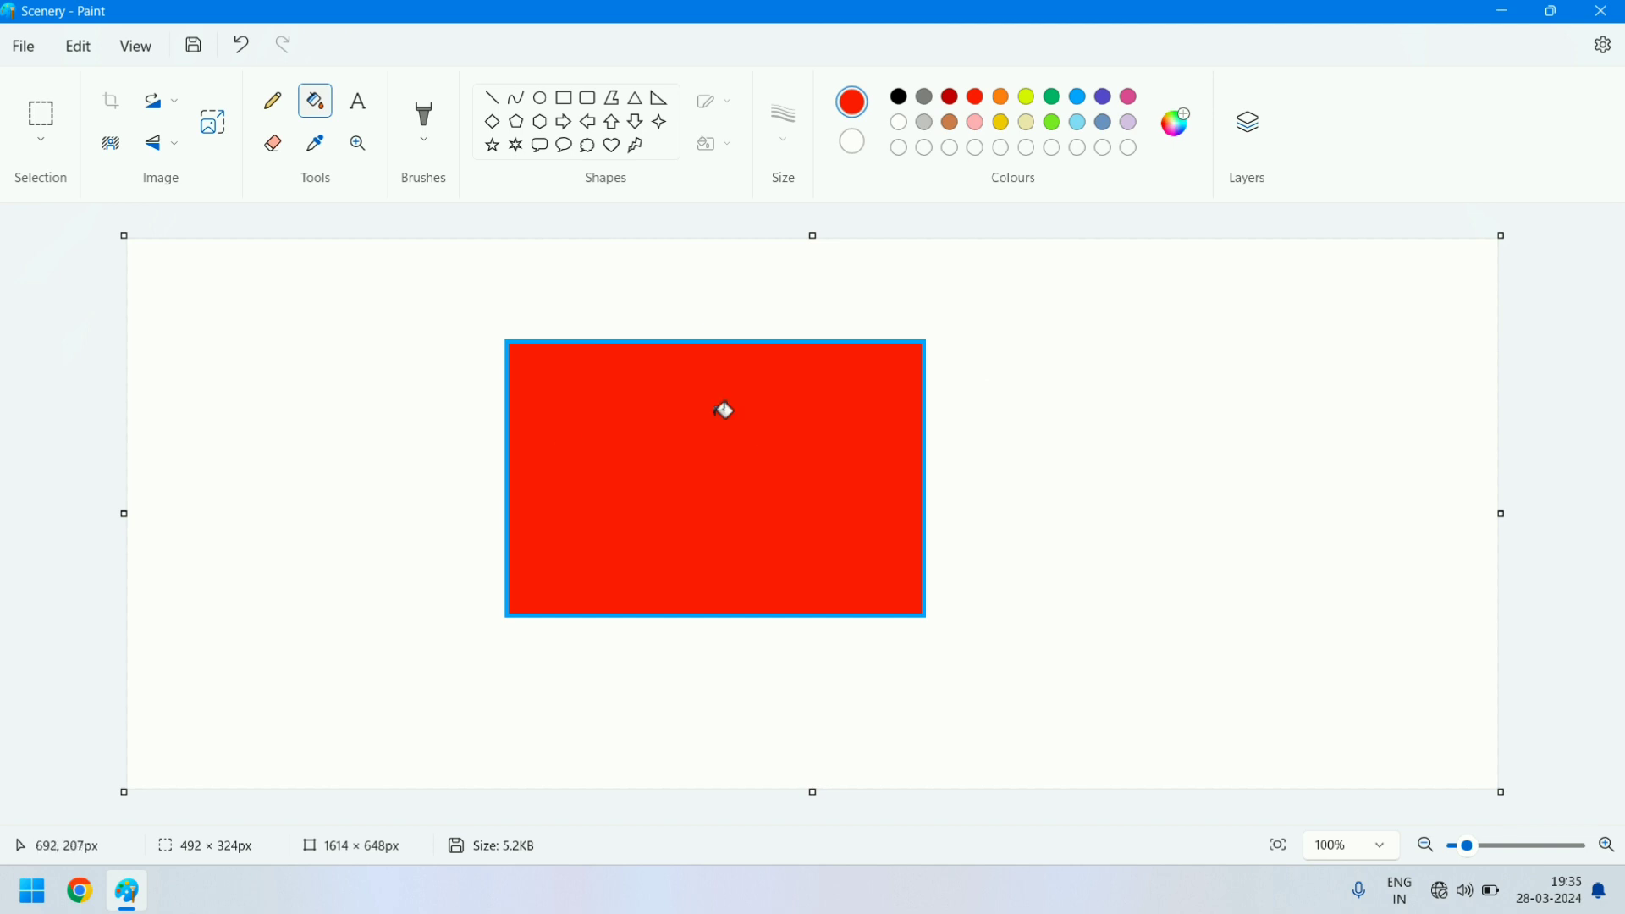
- Draw red freehand Pencil curves around the rectangle at 1px and thicker ones at 4px on its right side
click(278, 108)
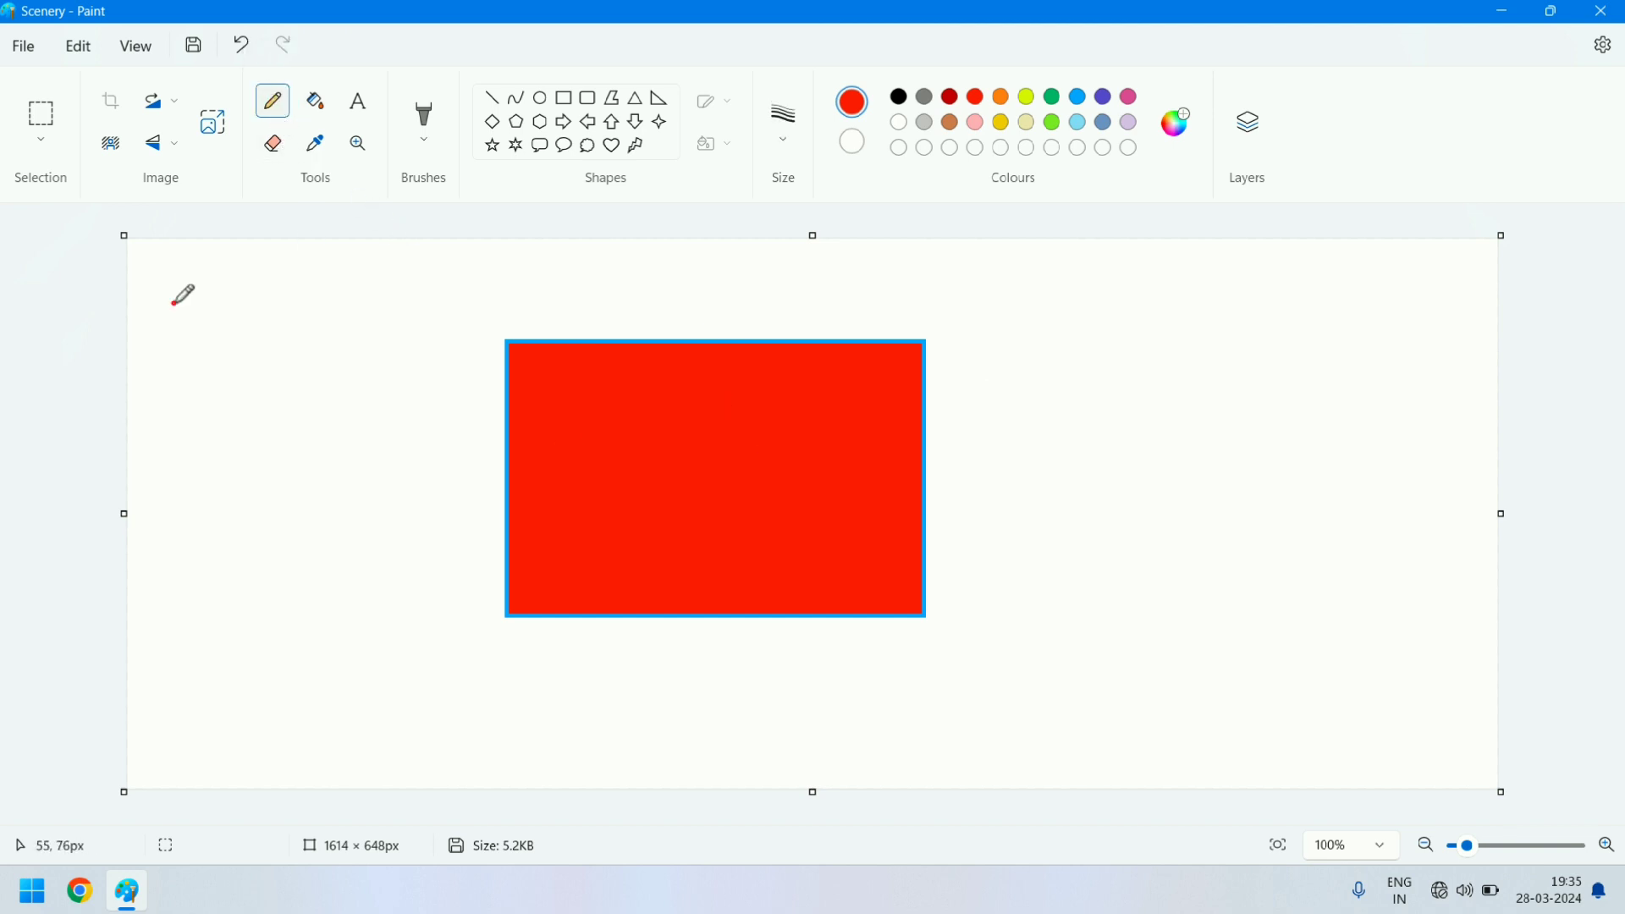
mouse_move(173, 303)
mouse_down()
mouse_move(413, 310)
mouse_move(267, 393)
mouse_move(375, 446)
mouse_move(184, 497)
mouse_move(330, 517)
mouse_move(443, 673)
mouse_move(726, 666)
mouse_move(390, 439)
mouse_move(578, 286)
mouse_move(754, 288)
mouse_move(889, 354)
mouse_move(1006, 349)
mouse_move(1020, 555)
mouse_move(1094, 593)
mouse_move(1233, 519)
mouse_move(1287, 408)
mouse_move(1113, 287)
mouse_move(1176, 400)
mouse_move(1135, 419)
mouse_move(1118, 472)
mouse_up()
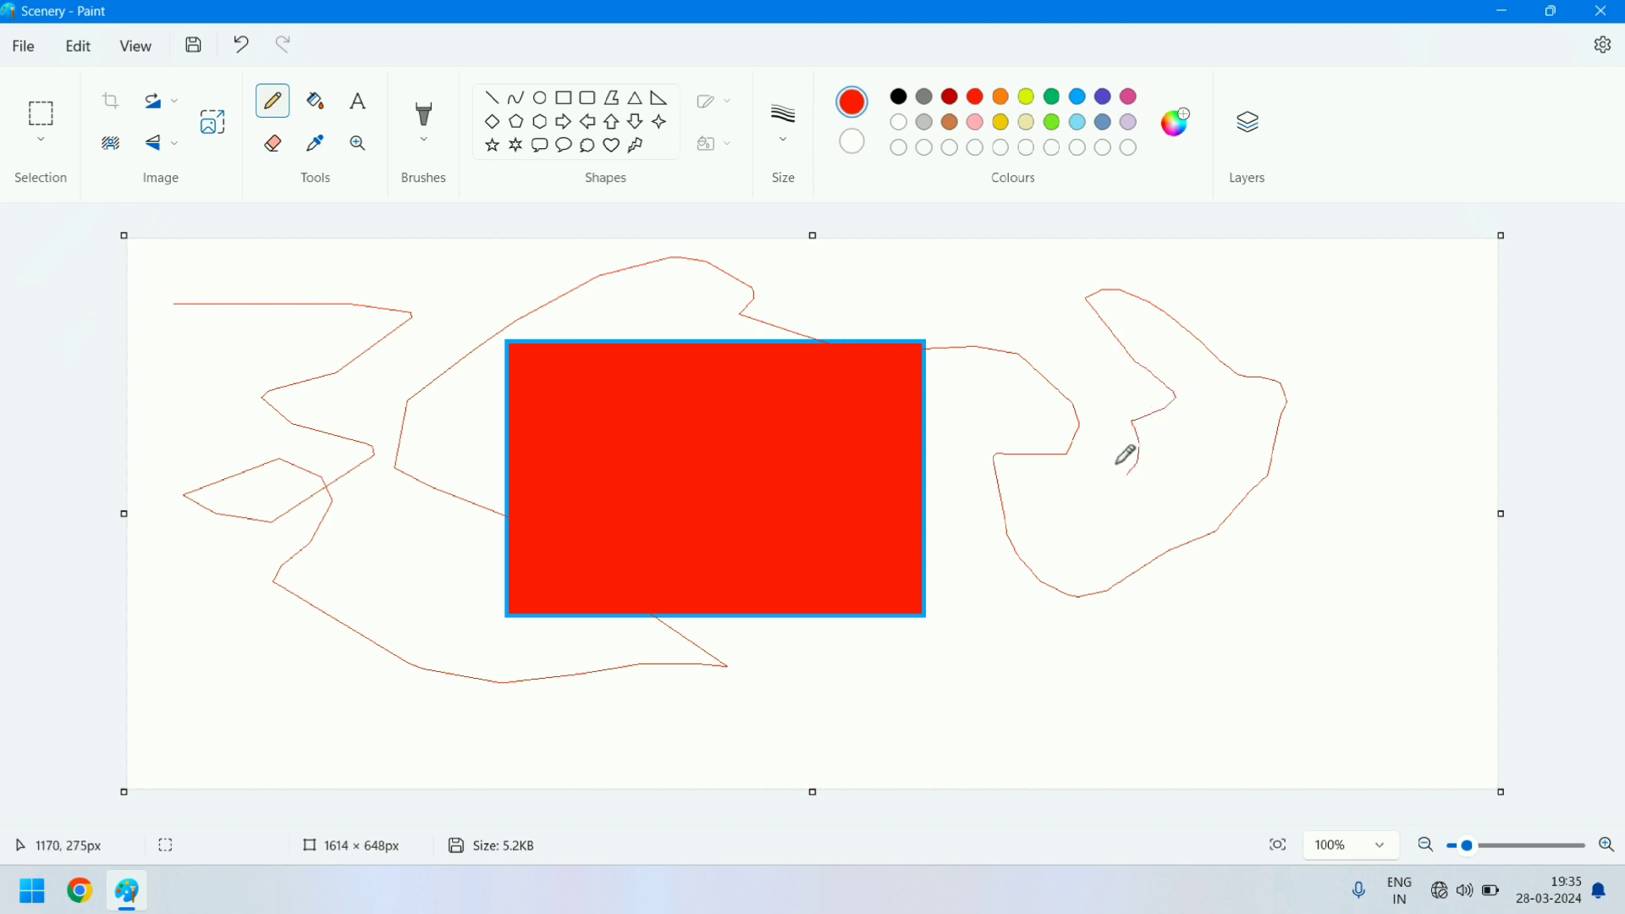
click(776, 146)
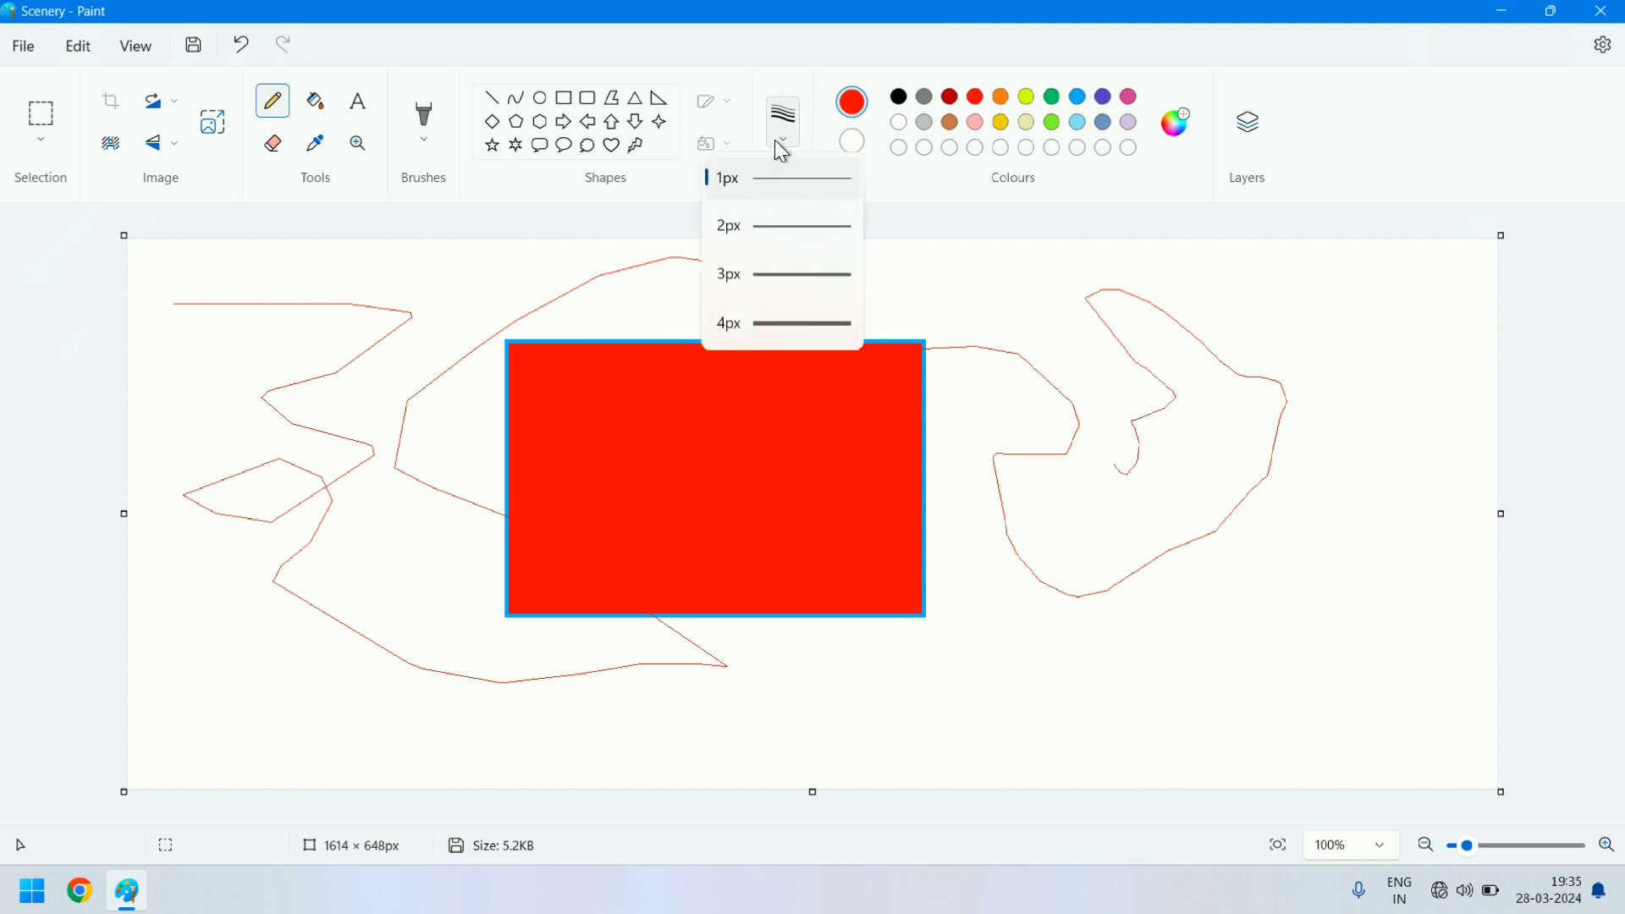
click(790, 335)
mouse_move(1025, 296)
mouse_down()
mouse_move(1202, 311)
mouse_move(979, 472)
mouse_move(1212, 647)
mouse_up()
mouse_move(1142, 687)
mouse_down()
mouse_move(1380, 538)
mouse_move(1366, 415)
mouse_move(1317, 460)
mouse_up()
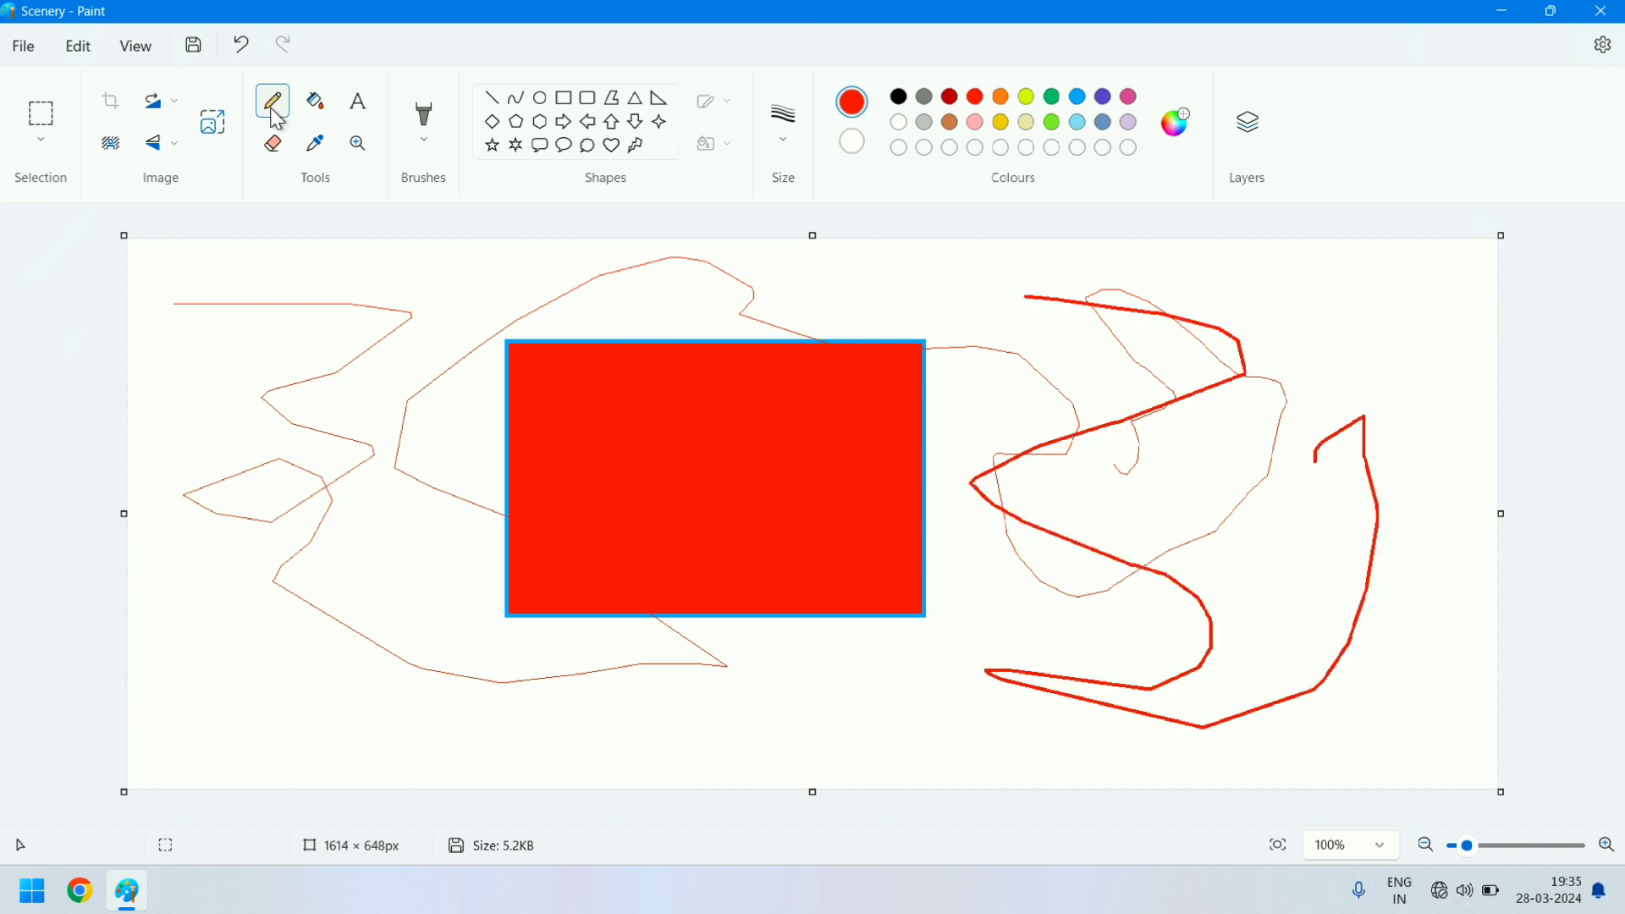
- Erase zigzag strips through the upper-right pencil curves and loops inside the red rectangle with a 10px Eraser
click(274, 163)
click(783, 130)
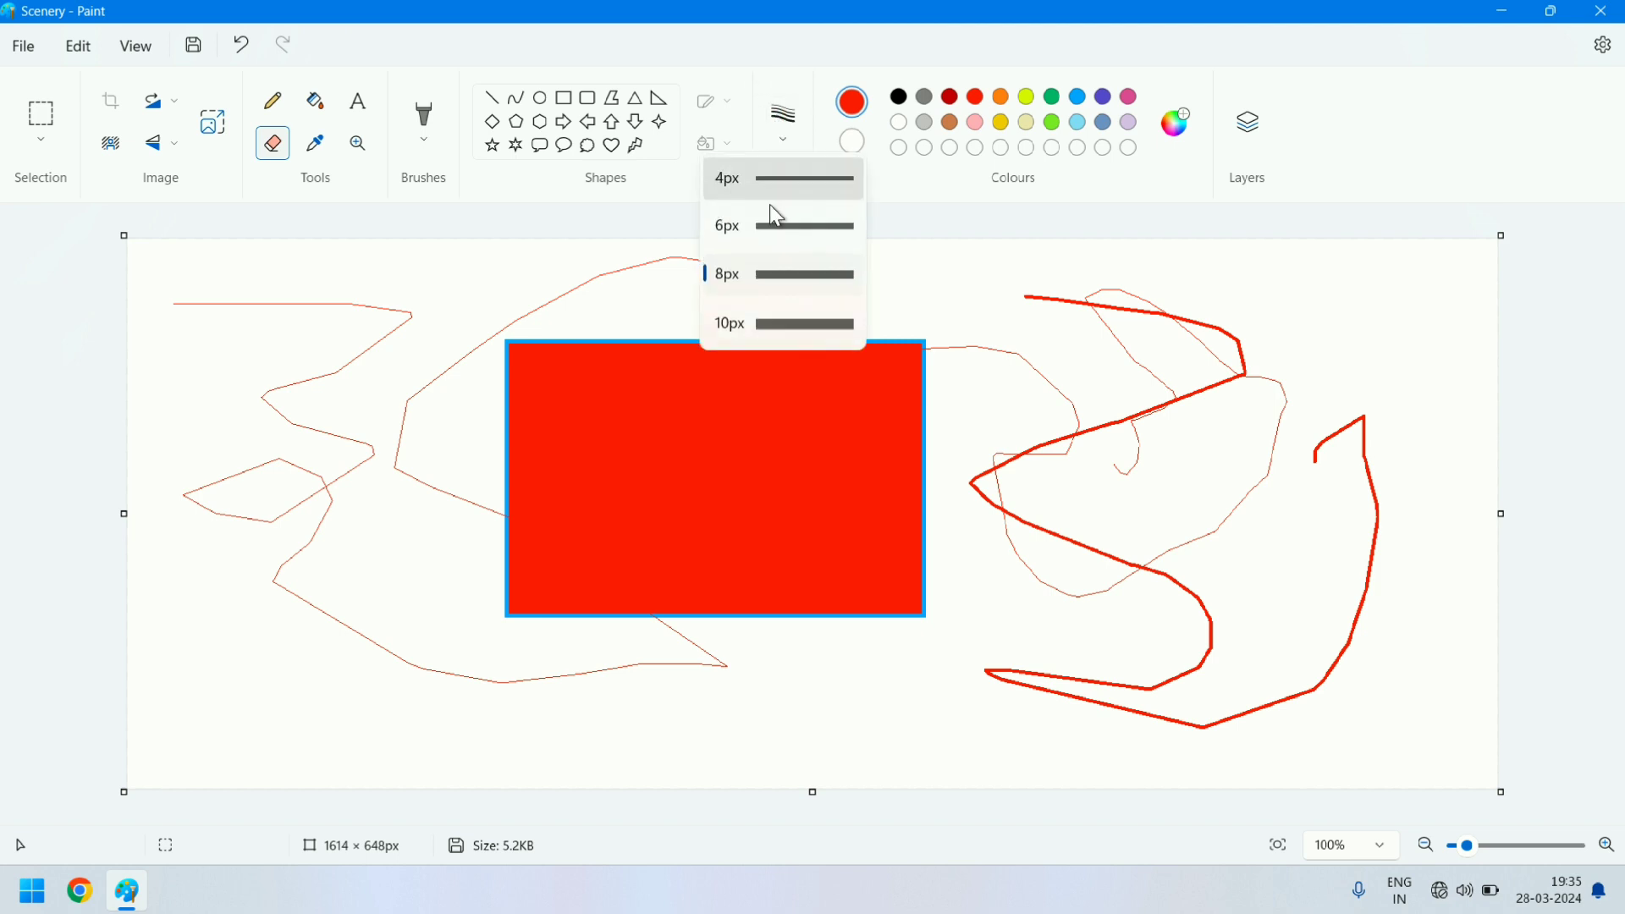
click(780, 320)
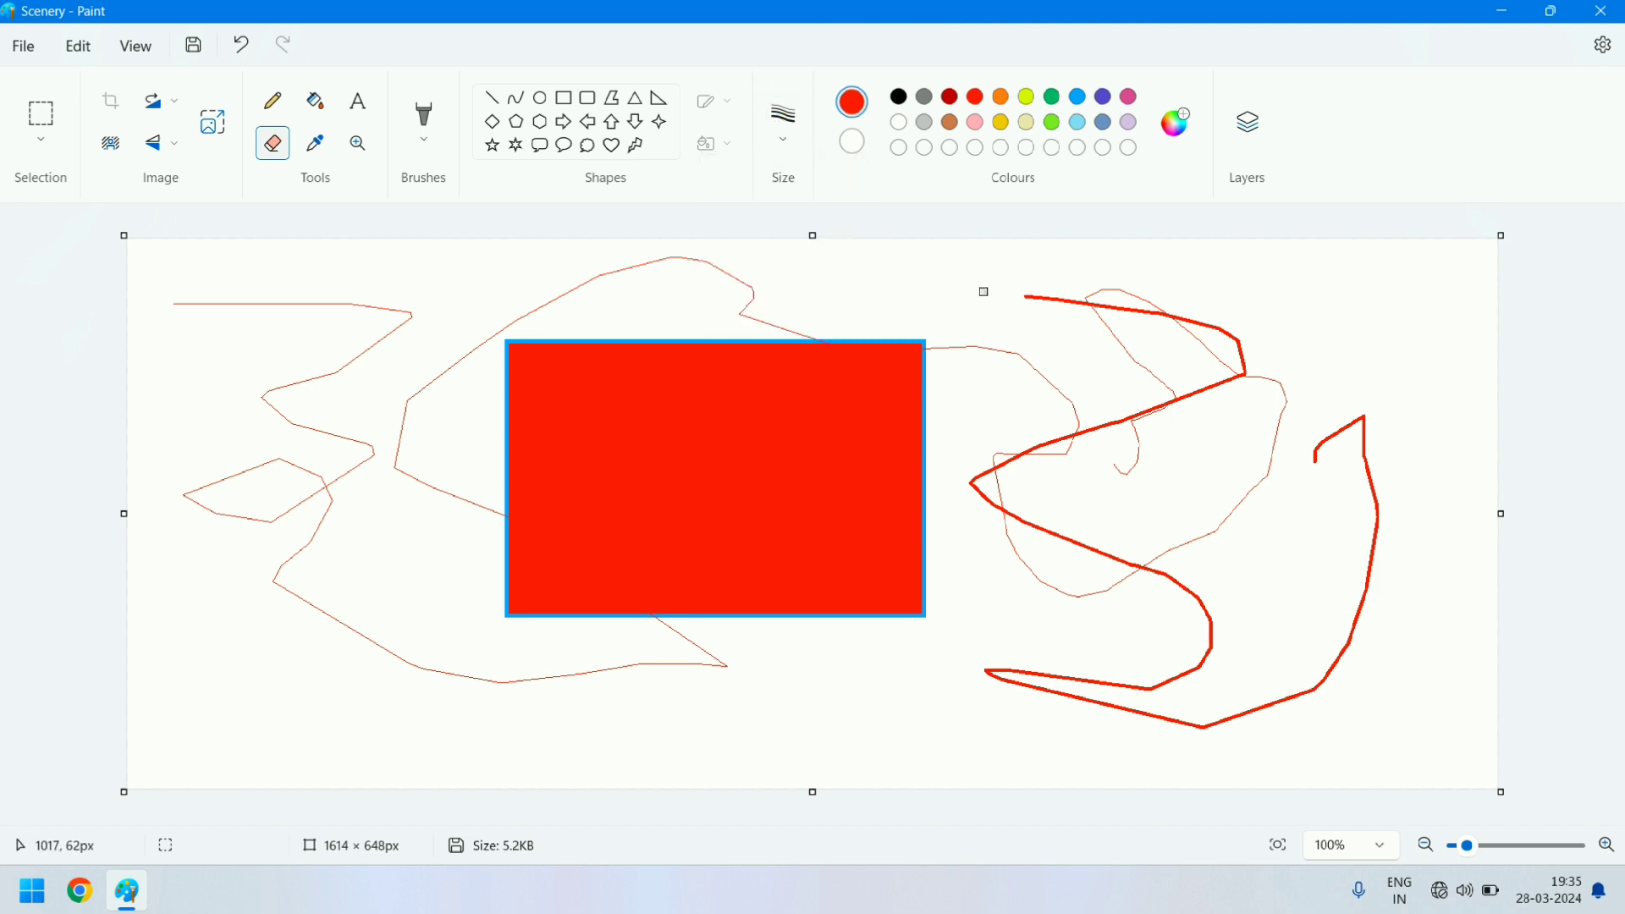
mouse_move(1053, 290)
mouse_down()
mouse_move(1212, 302)
mouse_move(1100, 316)
mouse_move(1215, 324)
mouse_move(1135, 340)
mouse_move(1142, 381)
mouse_move(1319, 420)
mouse_move(1096, 404)
mouse_up()
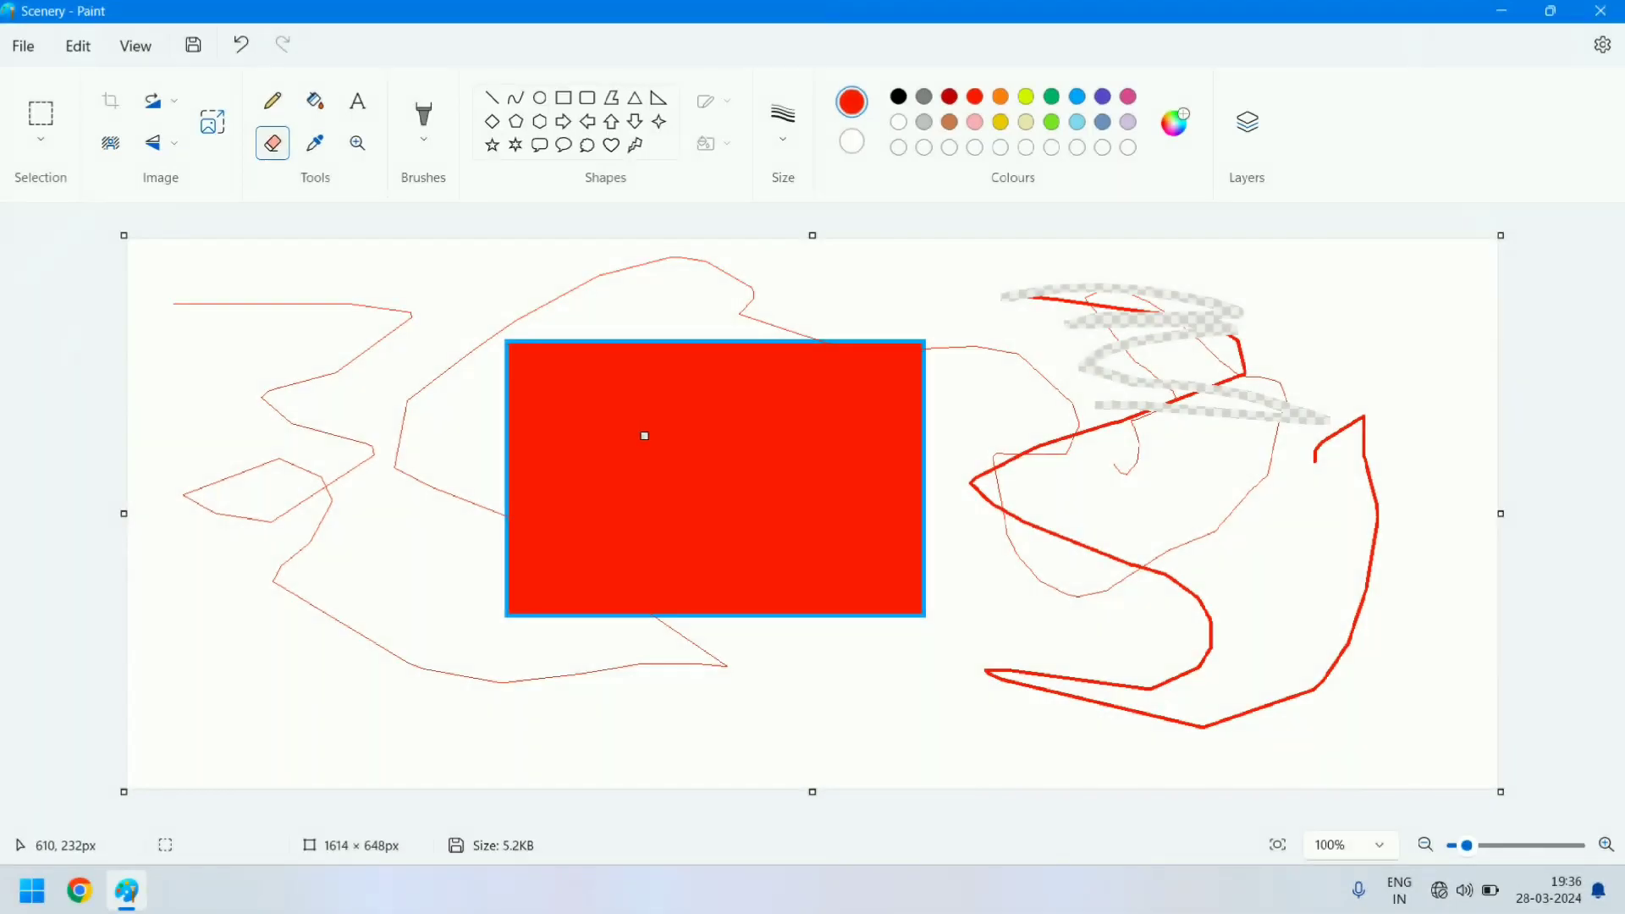
mouse_move(645, 436)
mouse_down()
mouse_move(851, 418)
mouse_move(687, 486)
mouse_move(810, 506)
mouse_move(839, 541)
mouse_move(699, 374)
mouse_move(754, 401)
mouse_move(671, 517)
mouse_move(554, 467)
mouse_move(803, 418)
mouse_move(612, 397)
mouse_move(792, 393)
mouse_move(607, 399)
mouse_move(868, 368)
mouse_up()
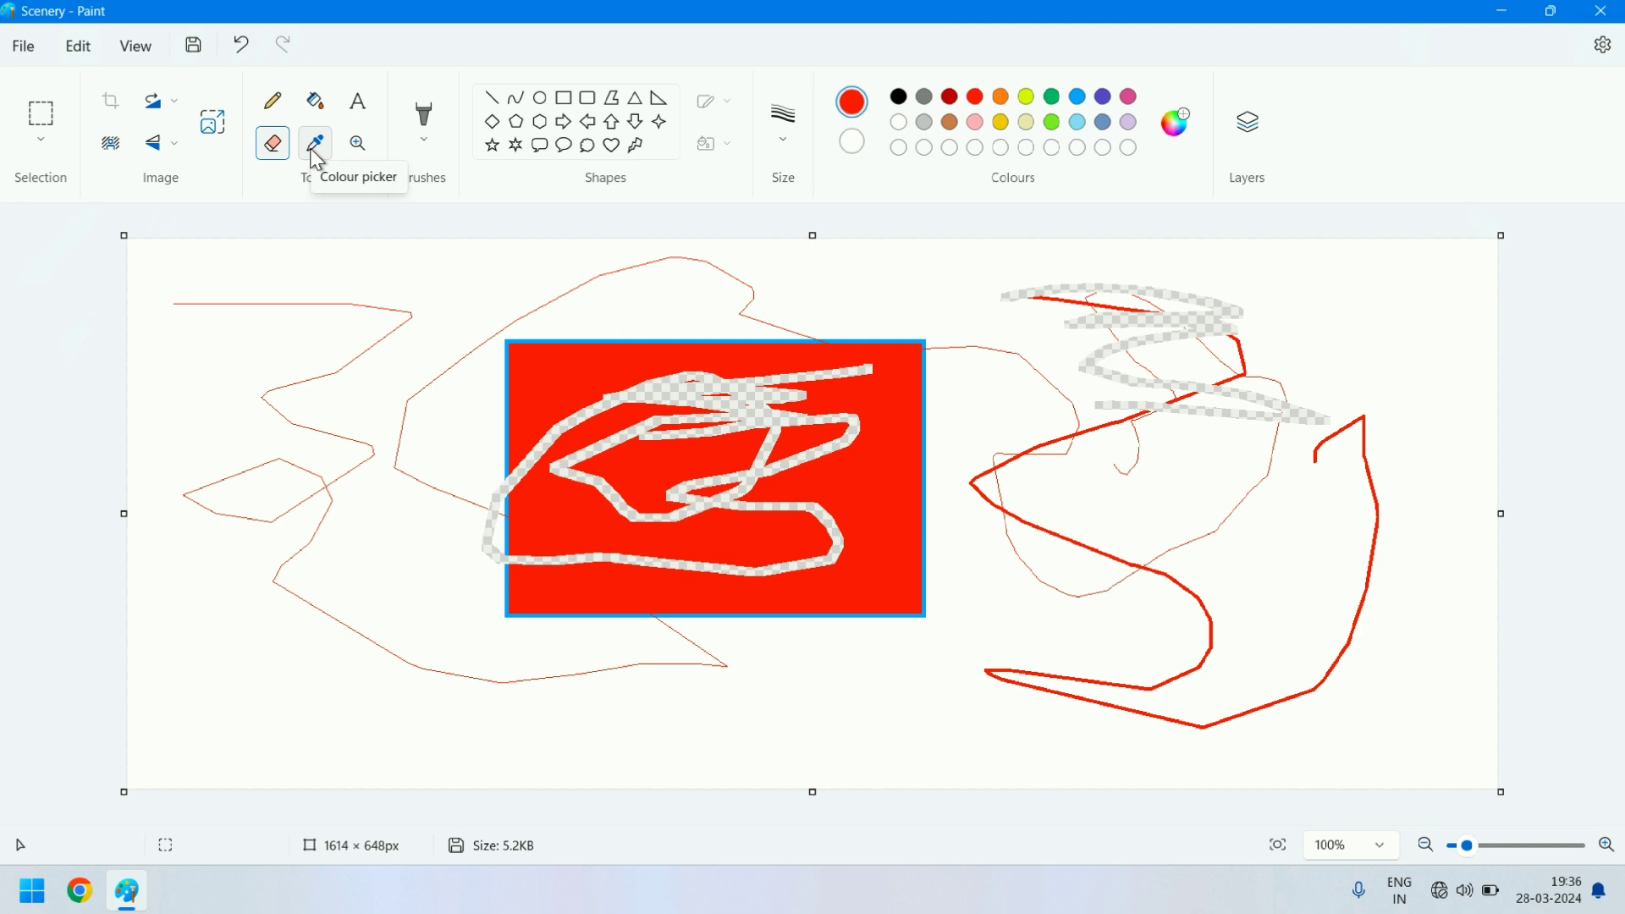
- Draw a blue ellipse about 163 × 143 px left of the rectangle and another about 133 × 181 px at the canvas's upper right
click(541, 100)
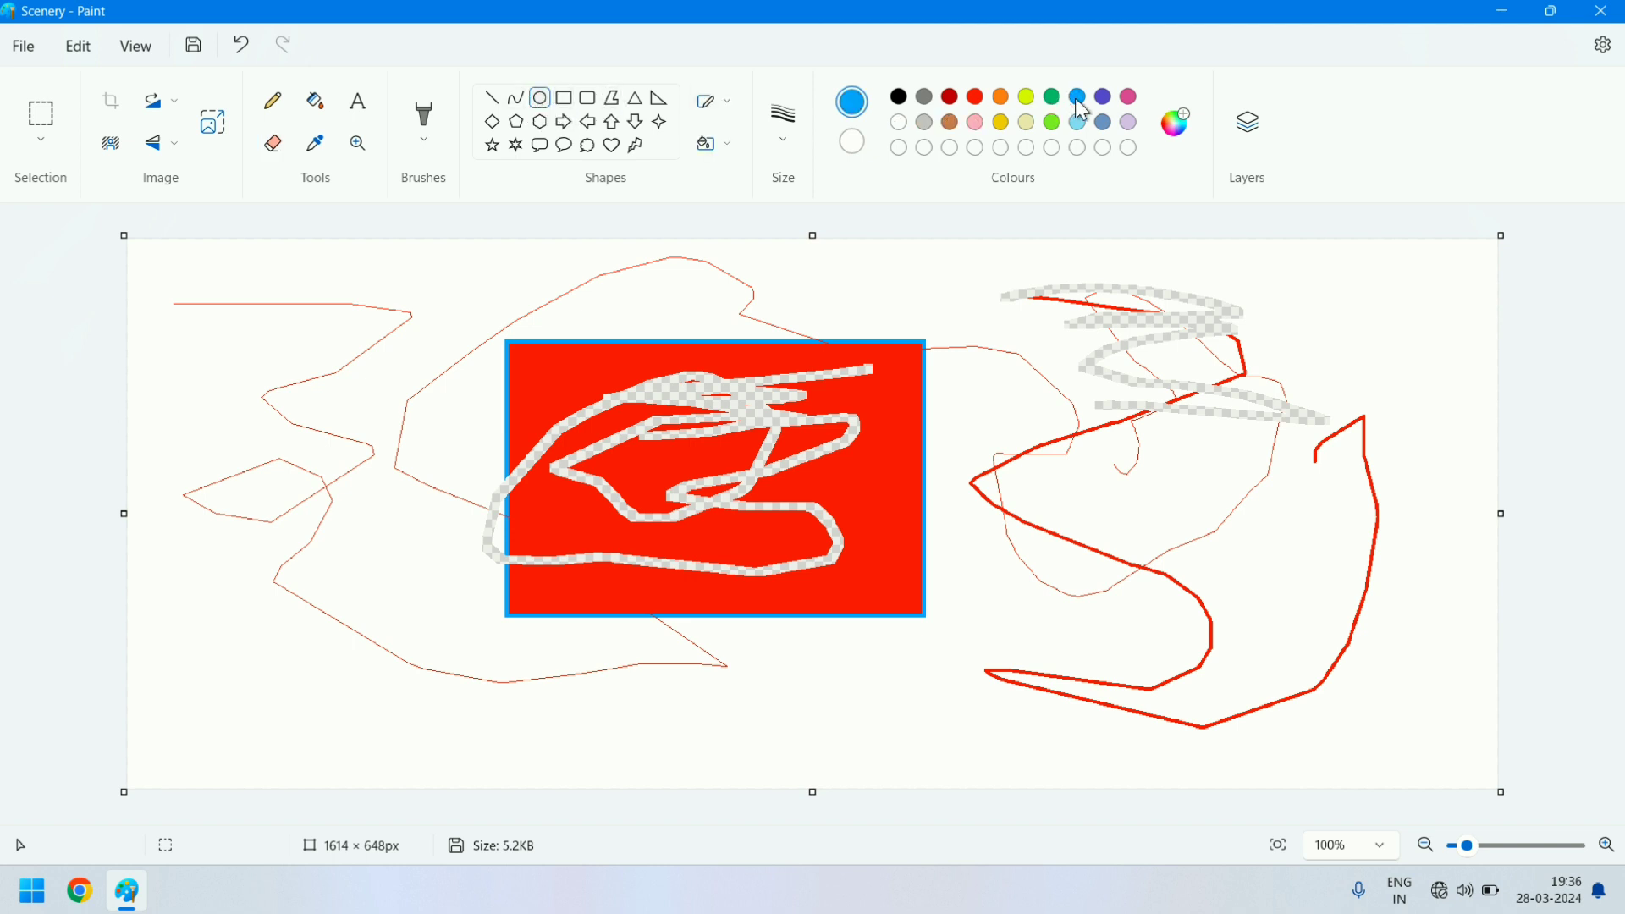
mouse_move(400, 427)
mouse_down()
mouse_move(432, 490)
mouse_move(466, 452)
mouse_up()
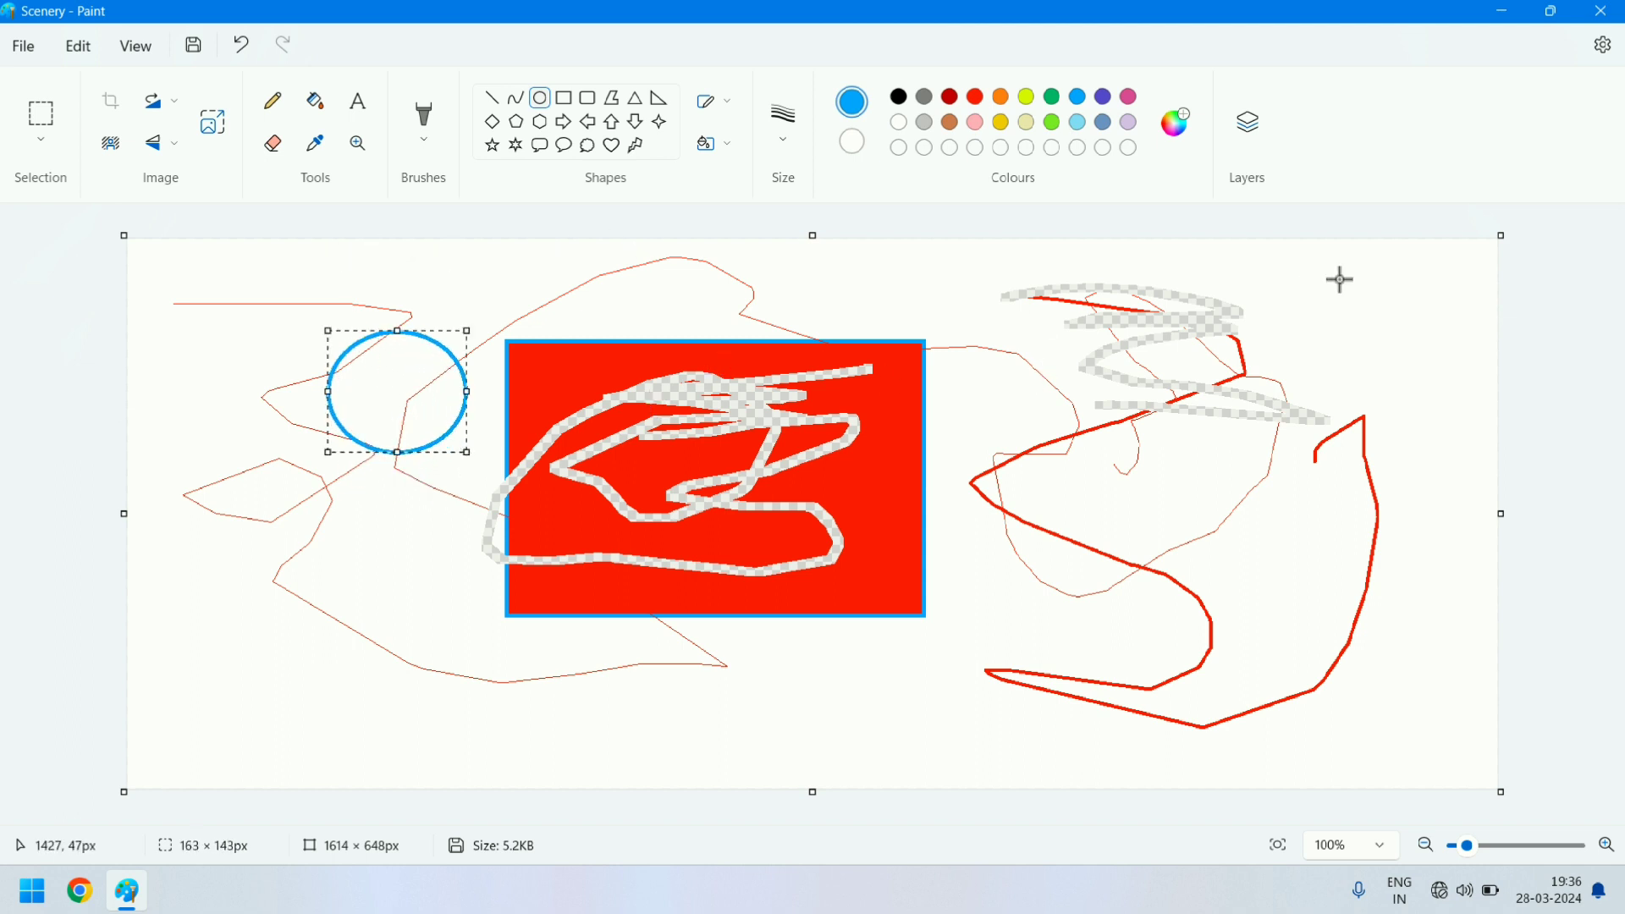
drag(1339, 279, 1450, 432)
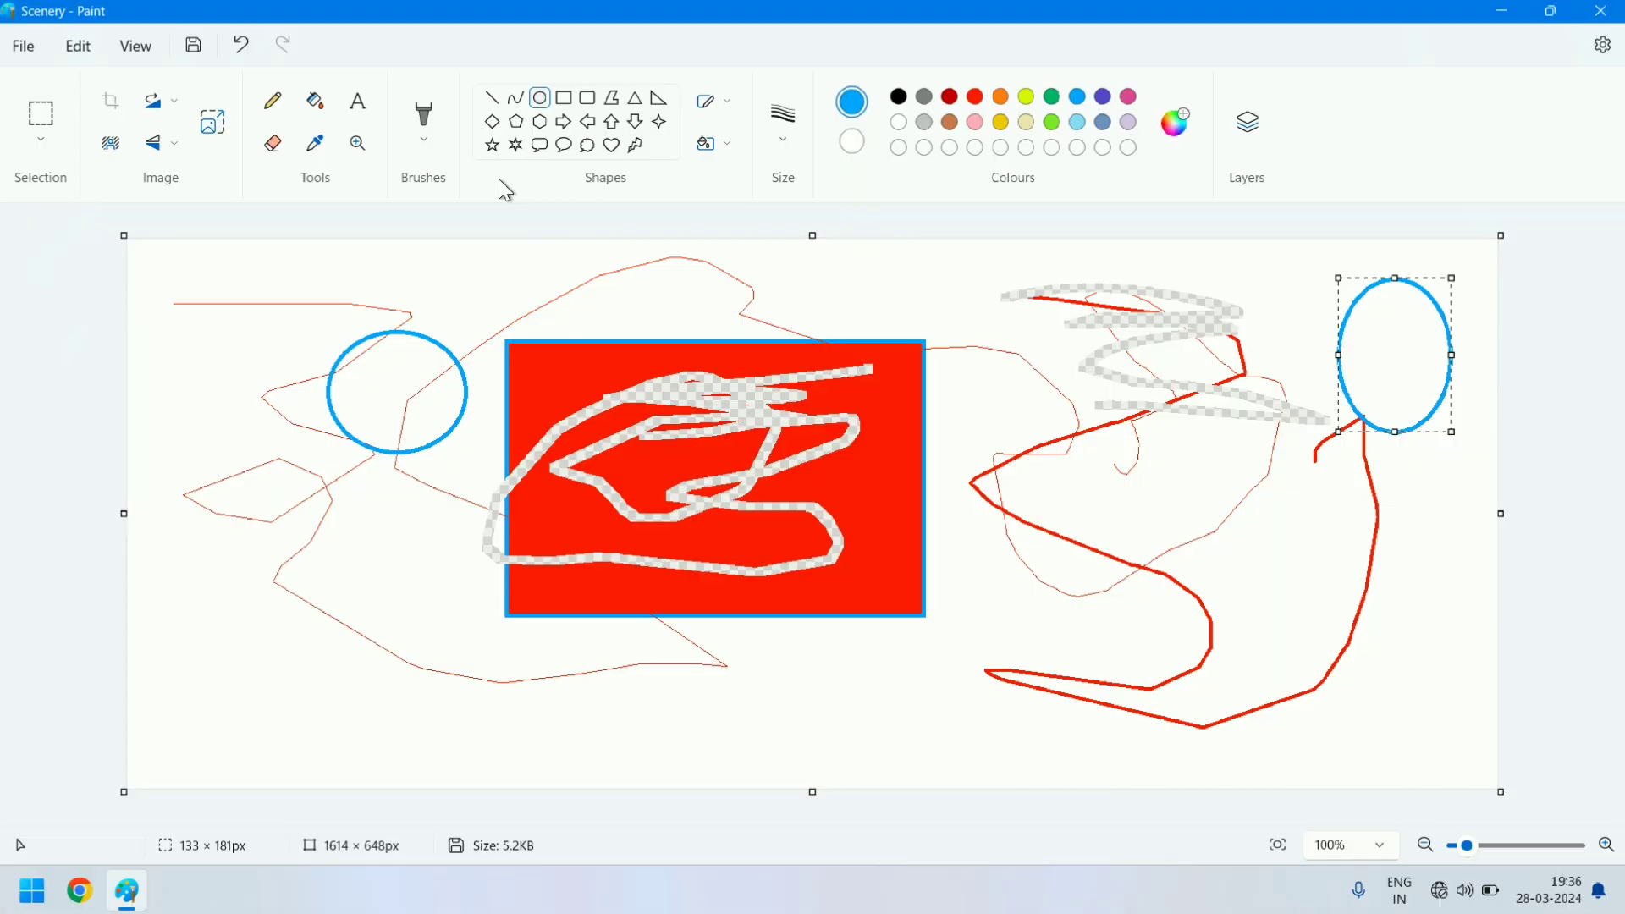
- Sample red from the rectangle and draw a red ellipse overlapping the right blue one and another about 240 × 52 px above the rectangle
click(317, 148)
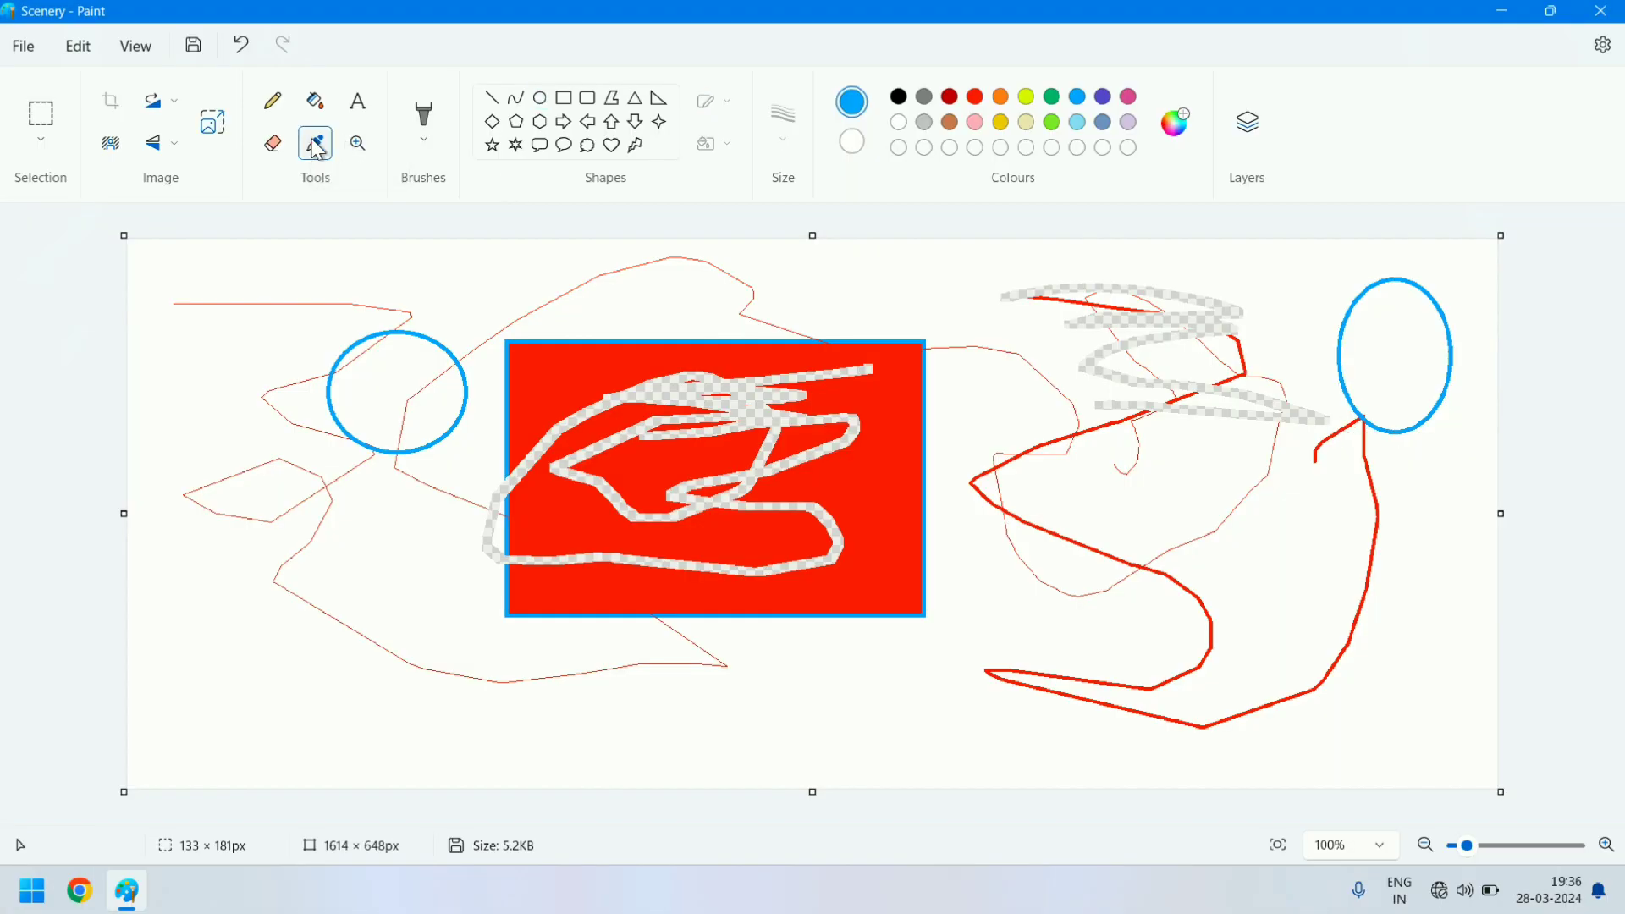
click(553, 367)
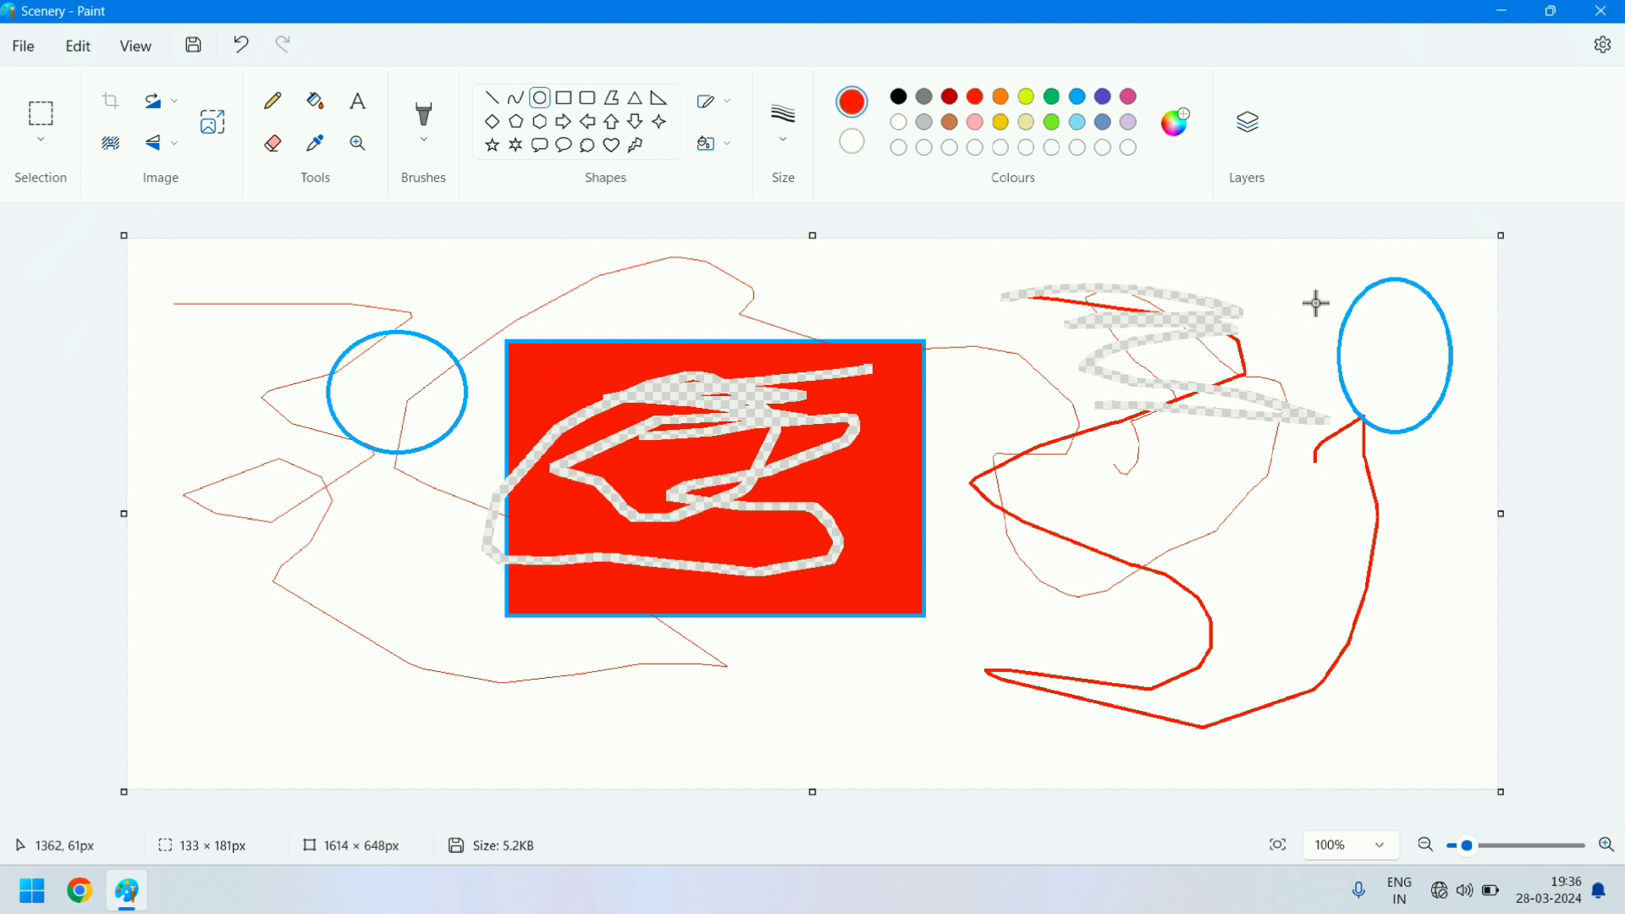
drag(1383, 333, 1321, 444)
mouse_move(538, 282)
mouse_down()
mouse_move(769, 313)
mouse_move(741, 326)
mouse_up()
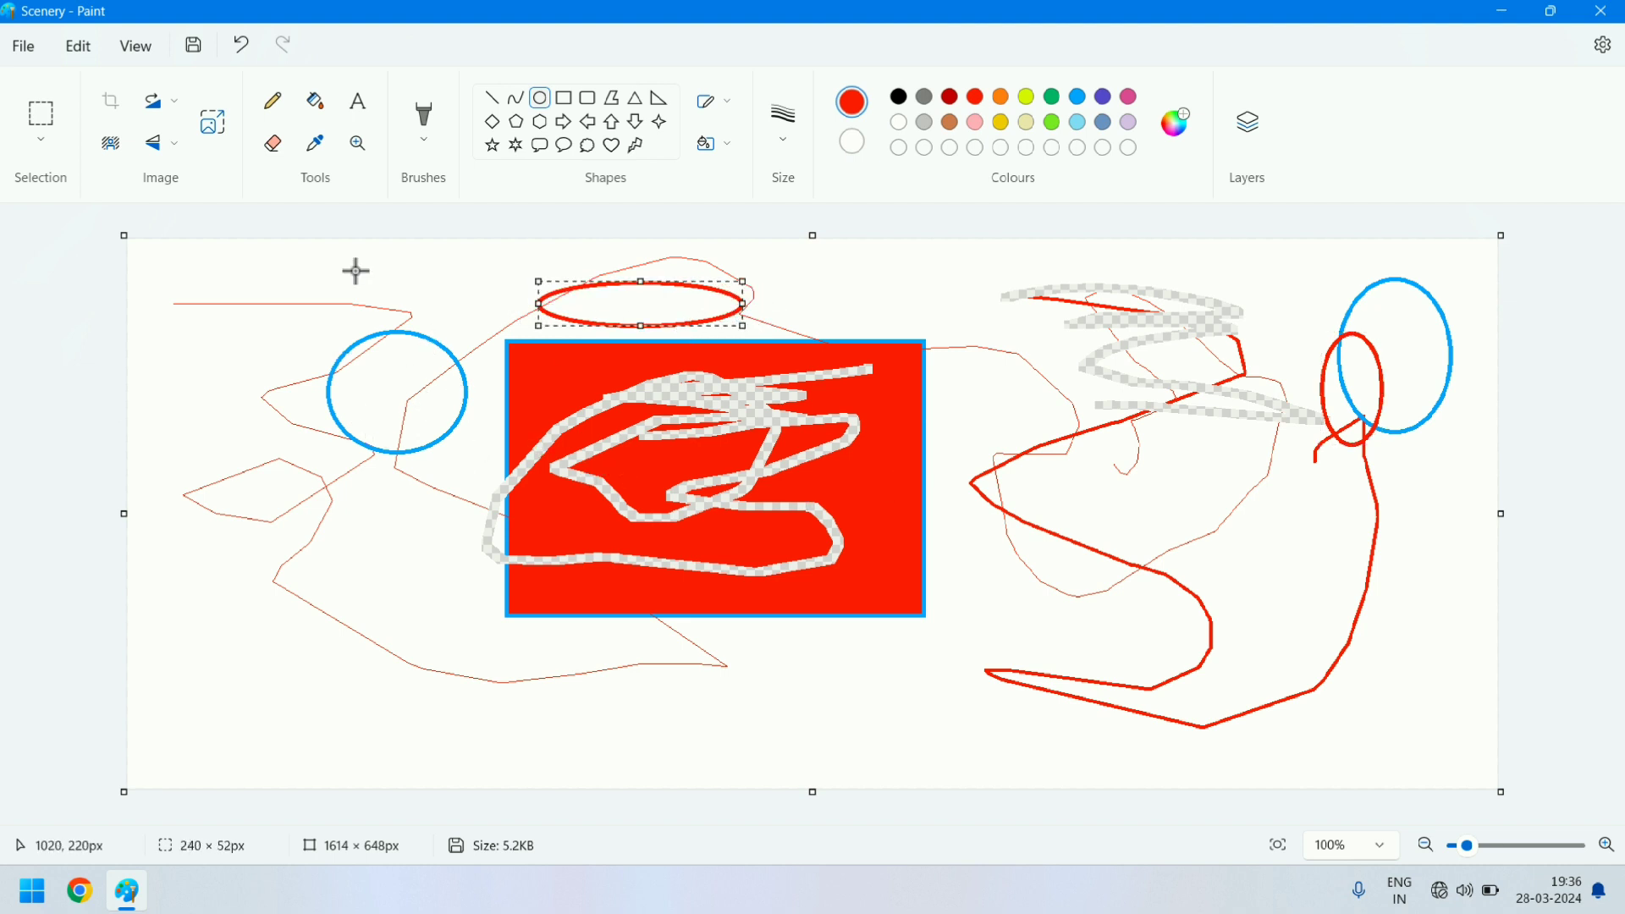
- Enlarge the rectangle, the pencil curves and the red ellipse with the Magnifier, up to 325% zoom
click(356, 151)
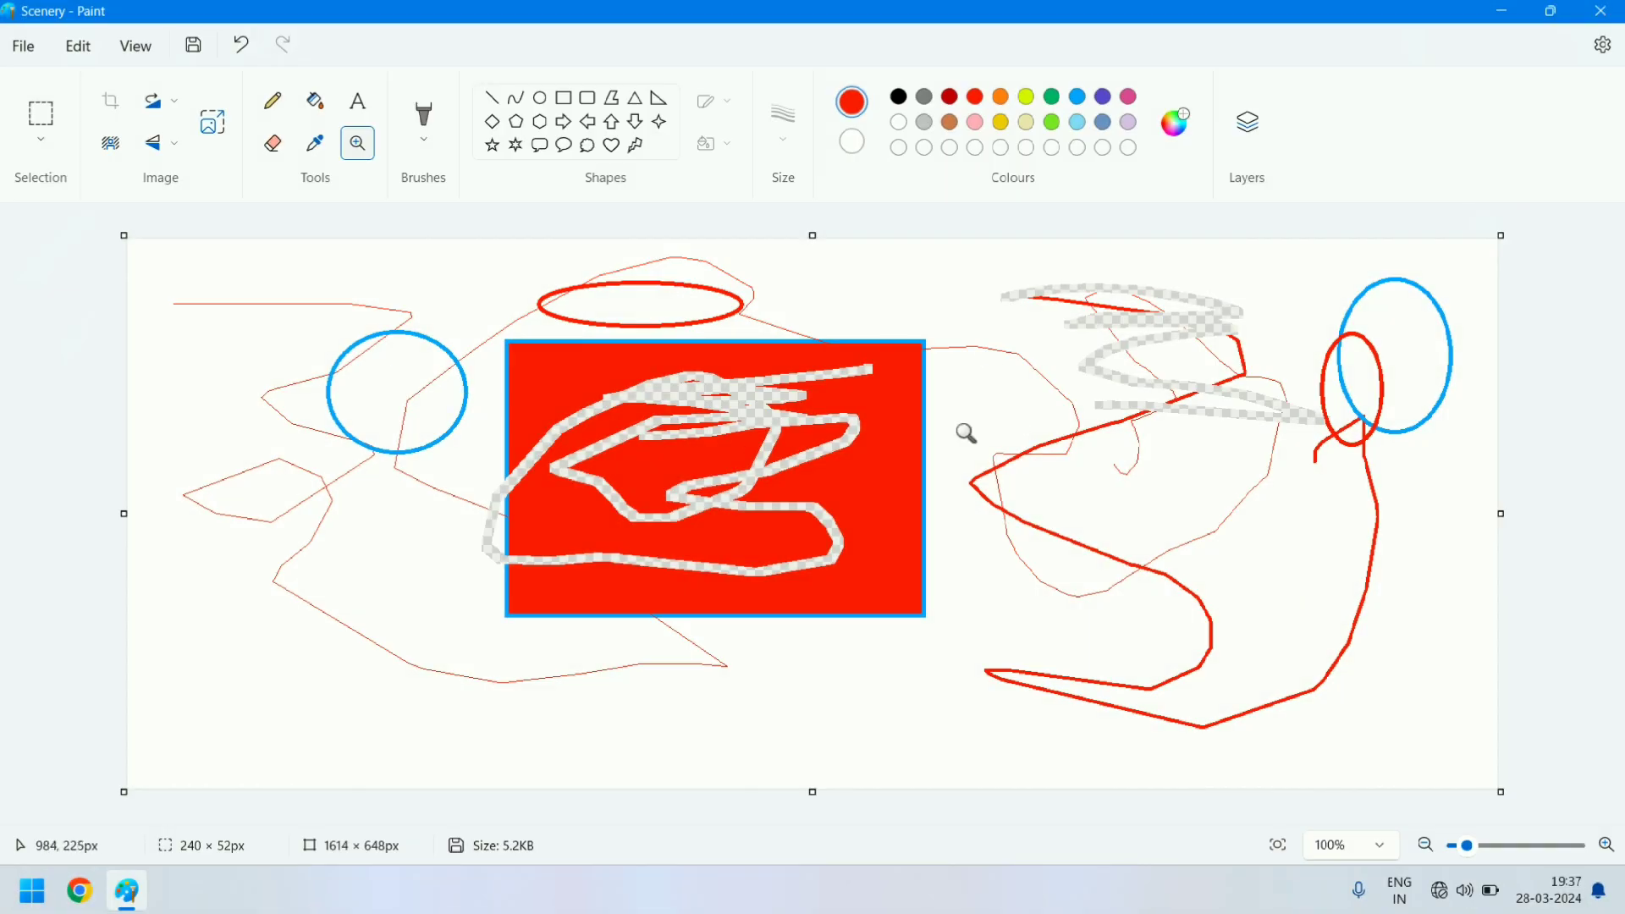
click(542, 374)
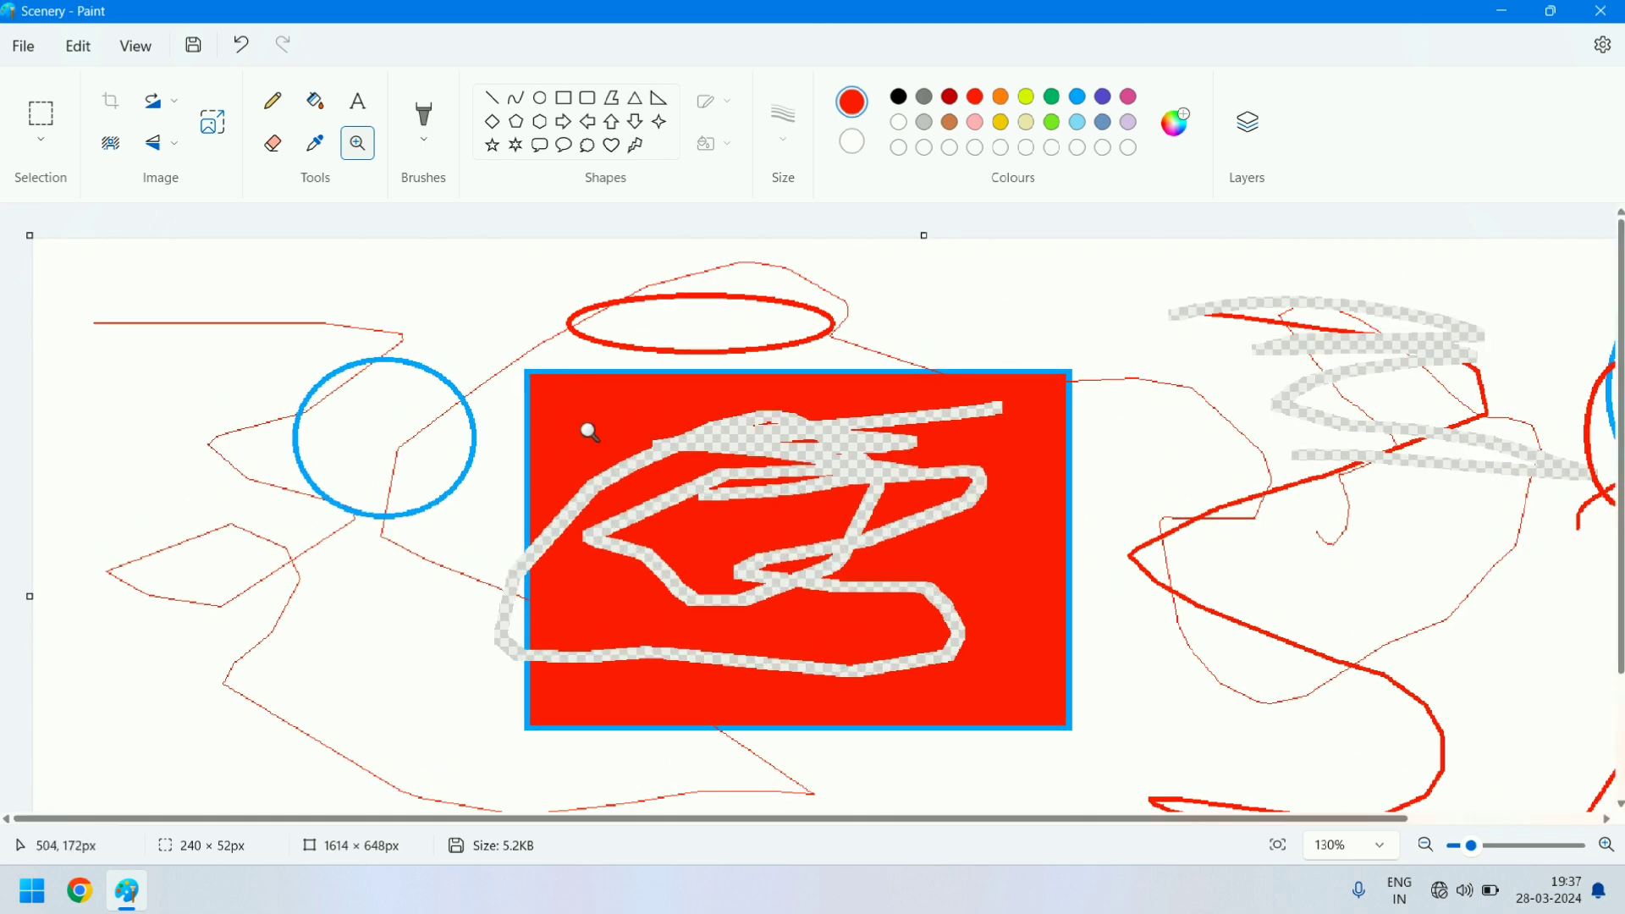
click(586, 432)
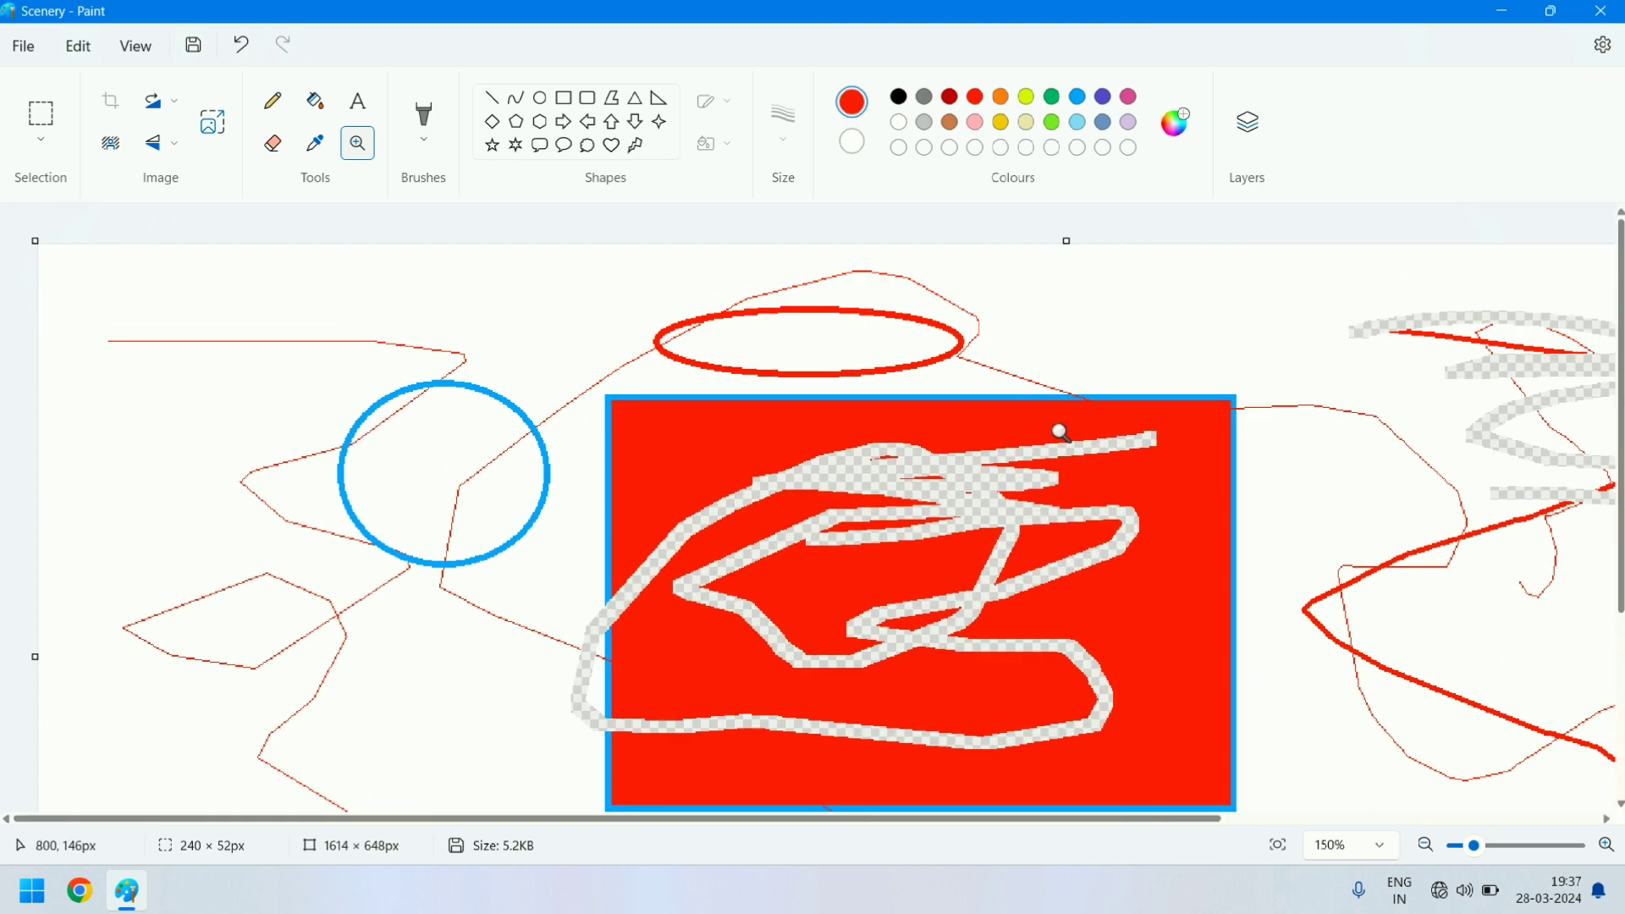
click(1059, 432)
click(1520, 416)
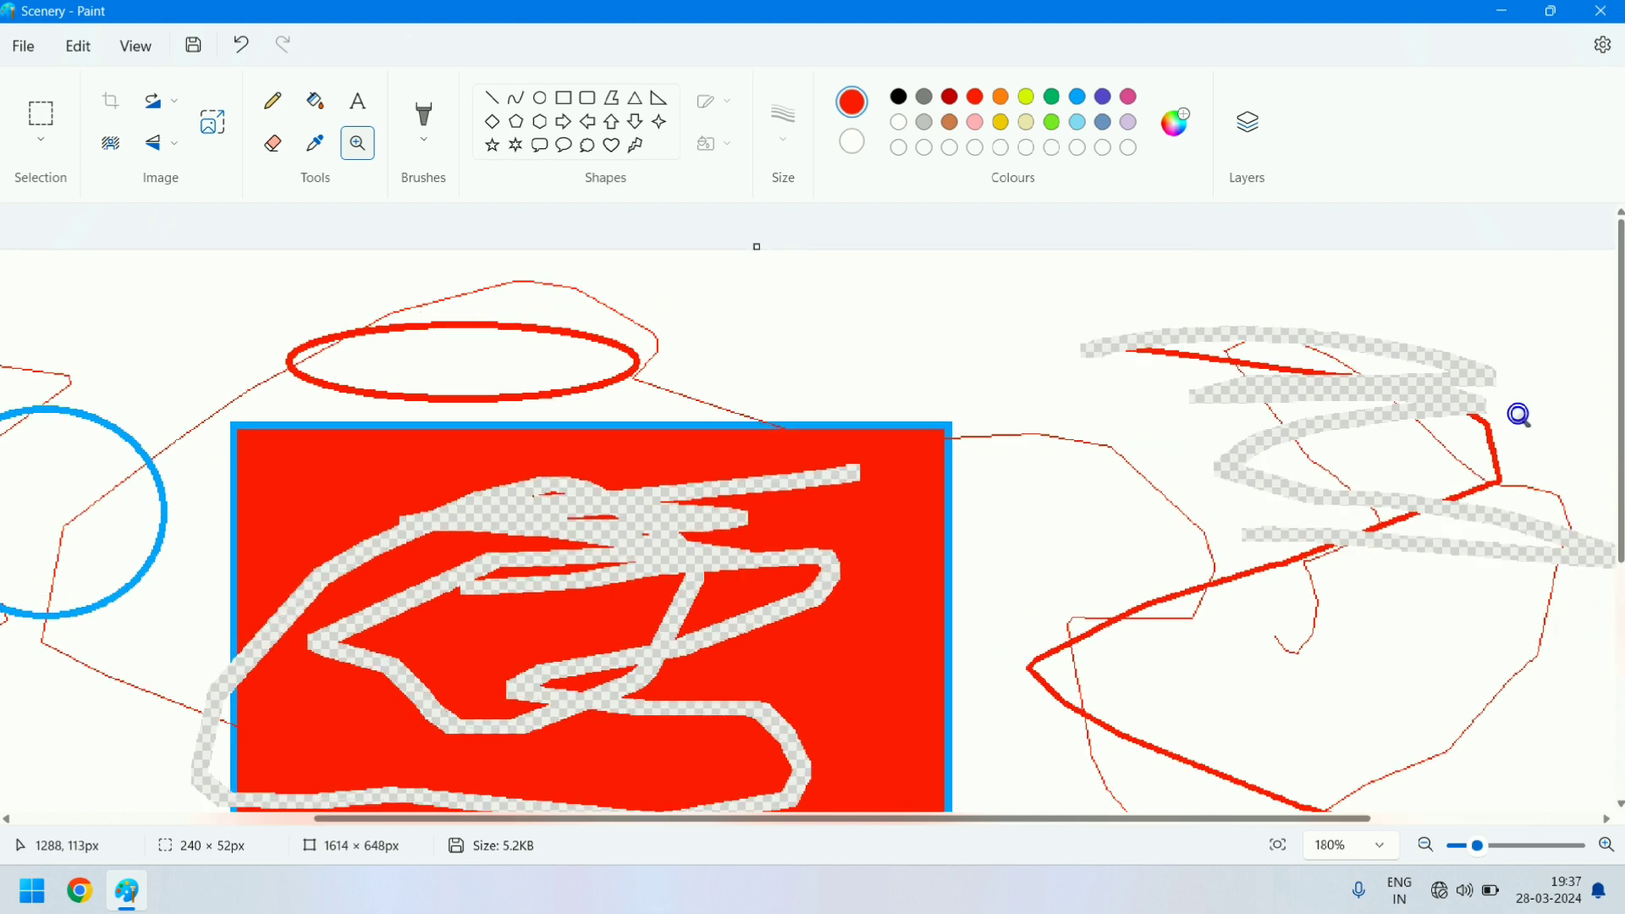
click(1201, 312)
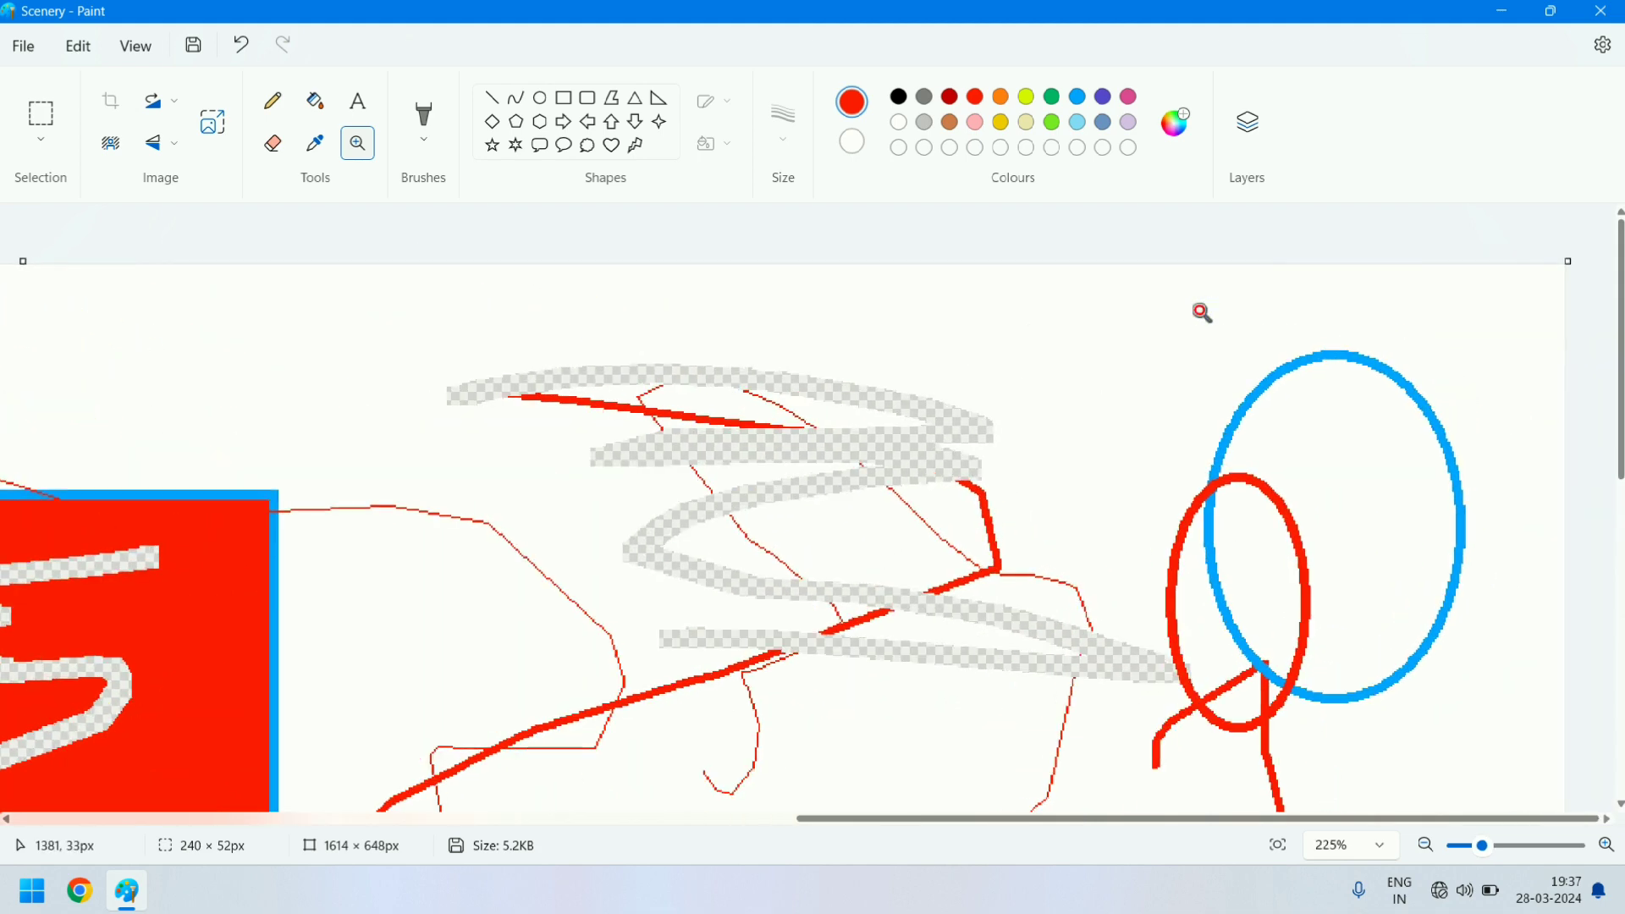
click(285, 442)
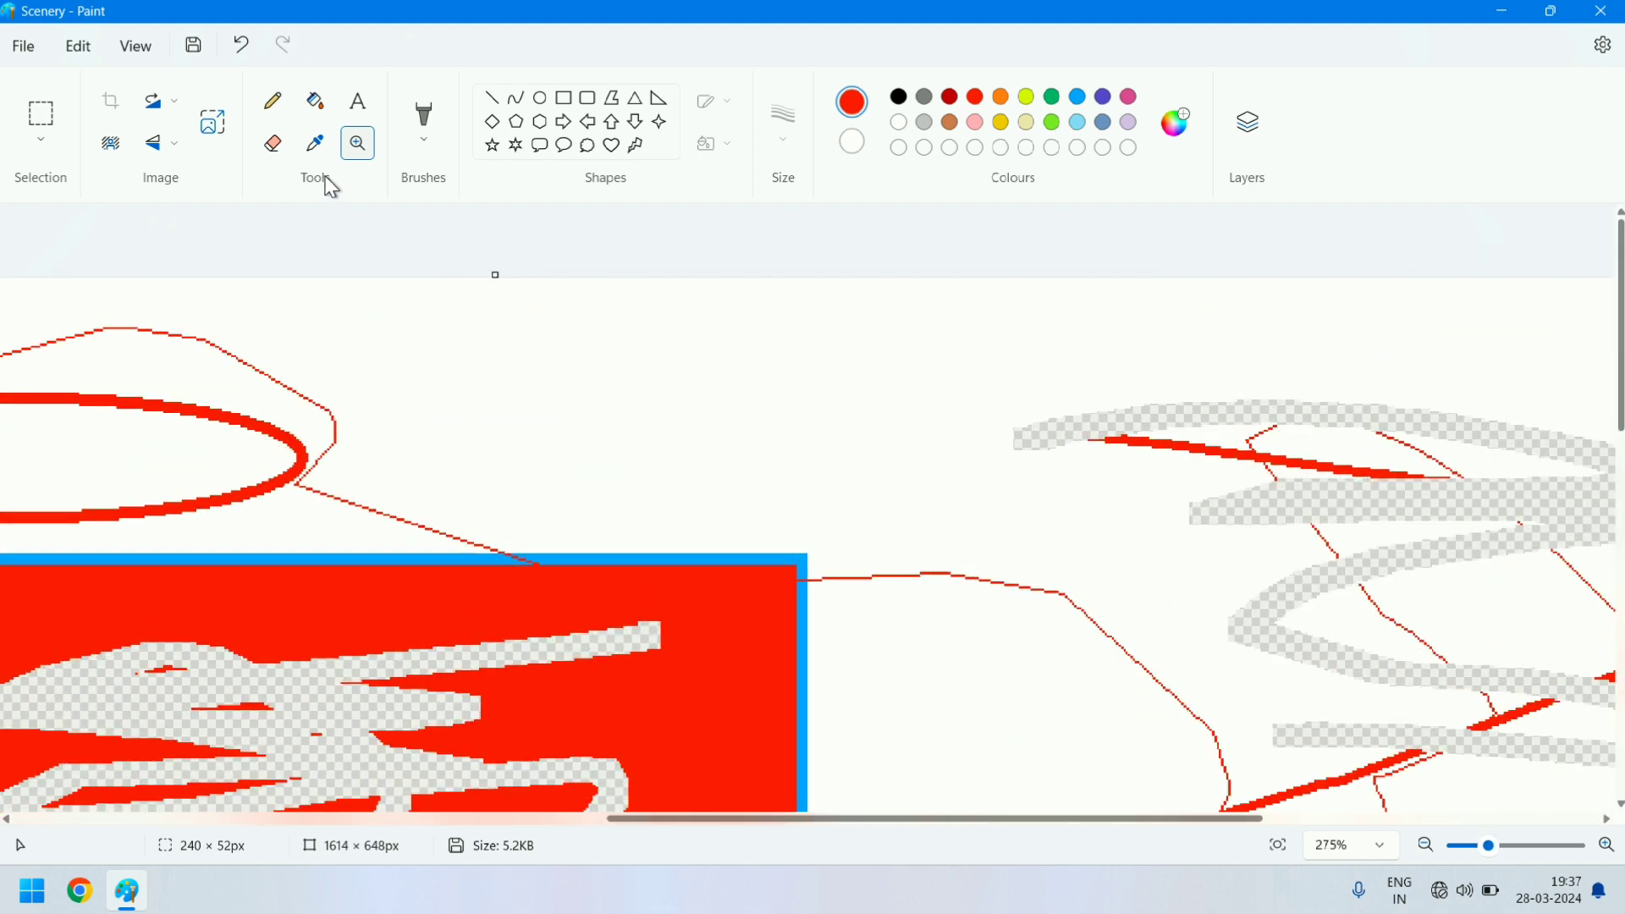
click(140, 315)
click(139, 316)
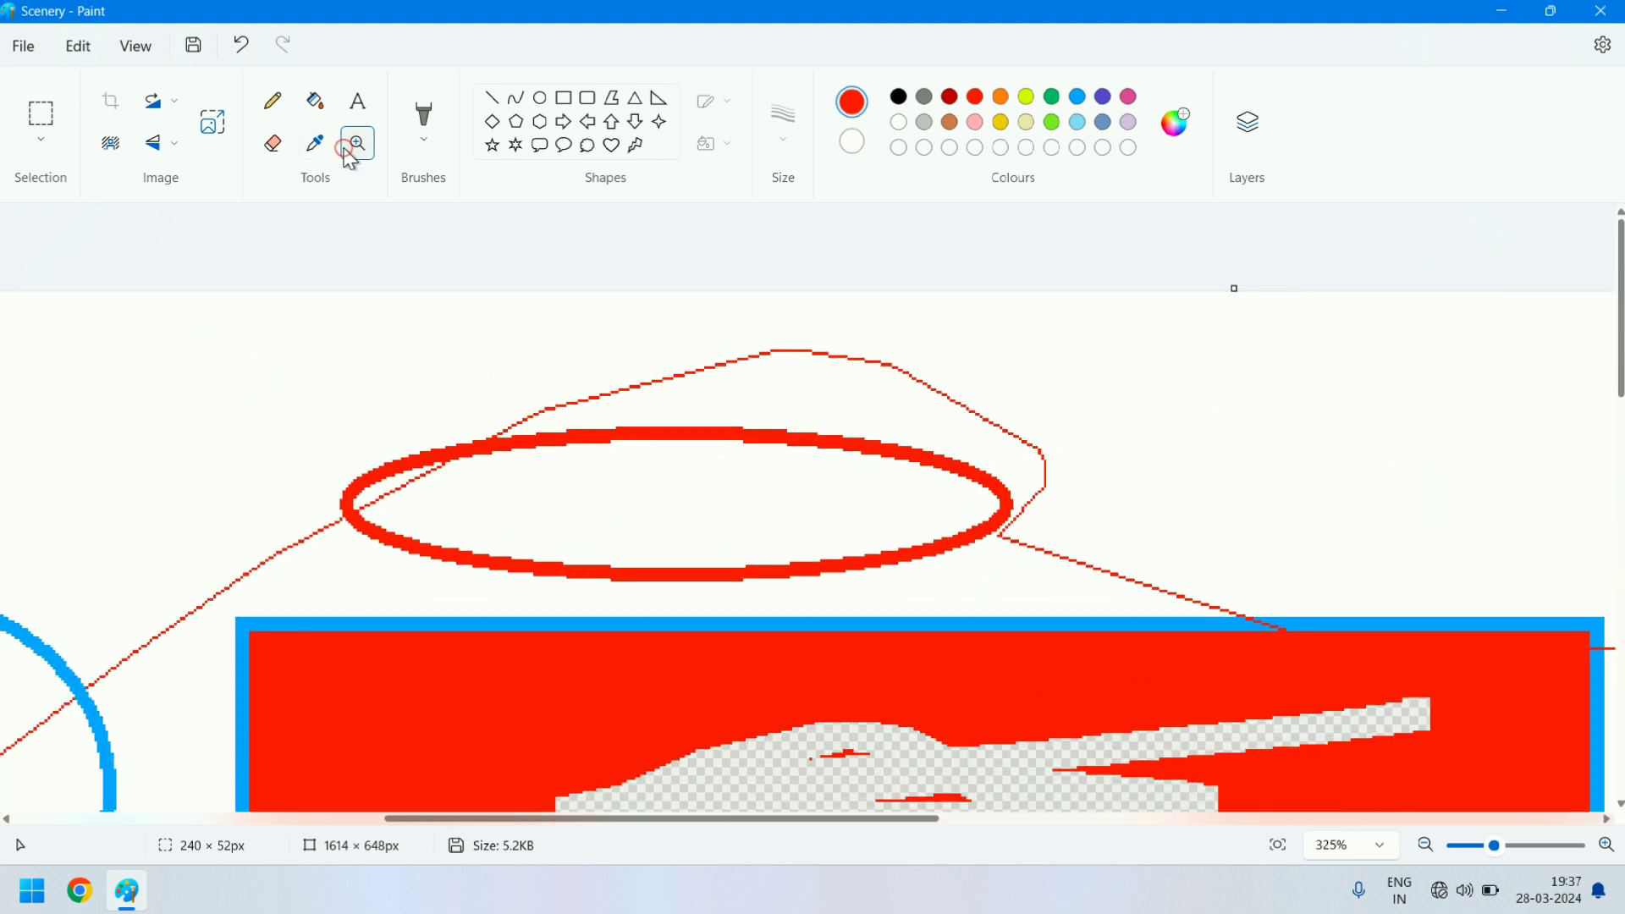
- Switch to the ellipse shape and zoom the canvas out to about 100%
click(540, 97)
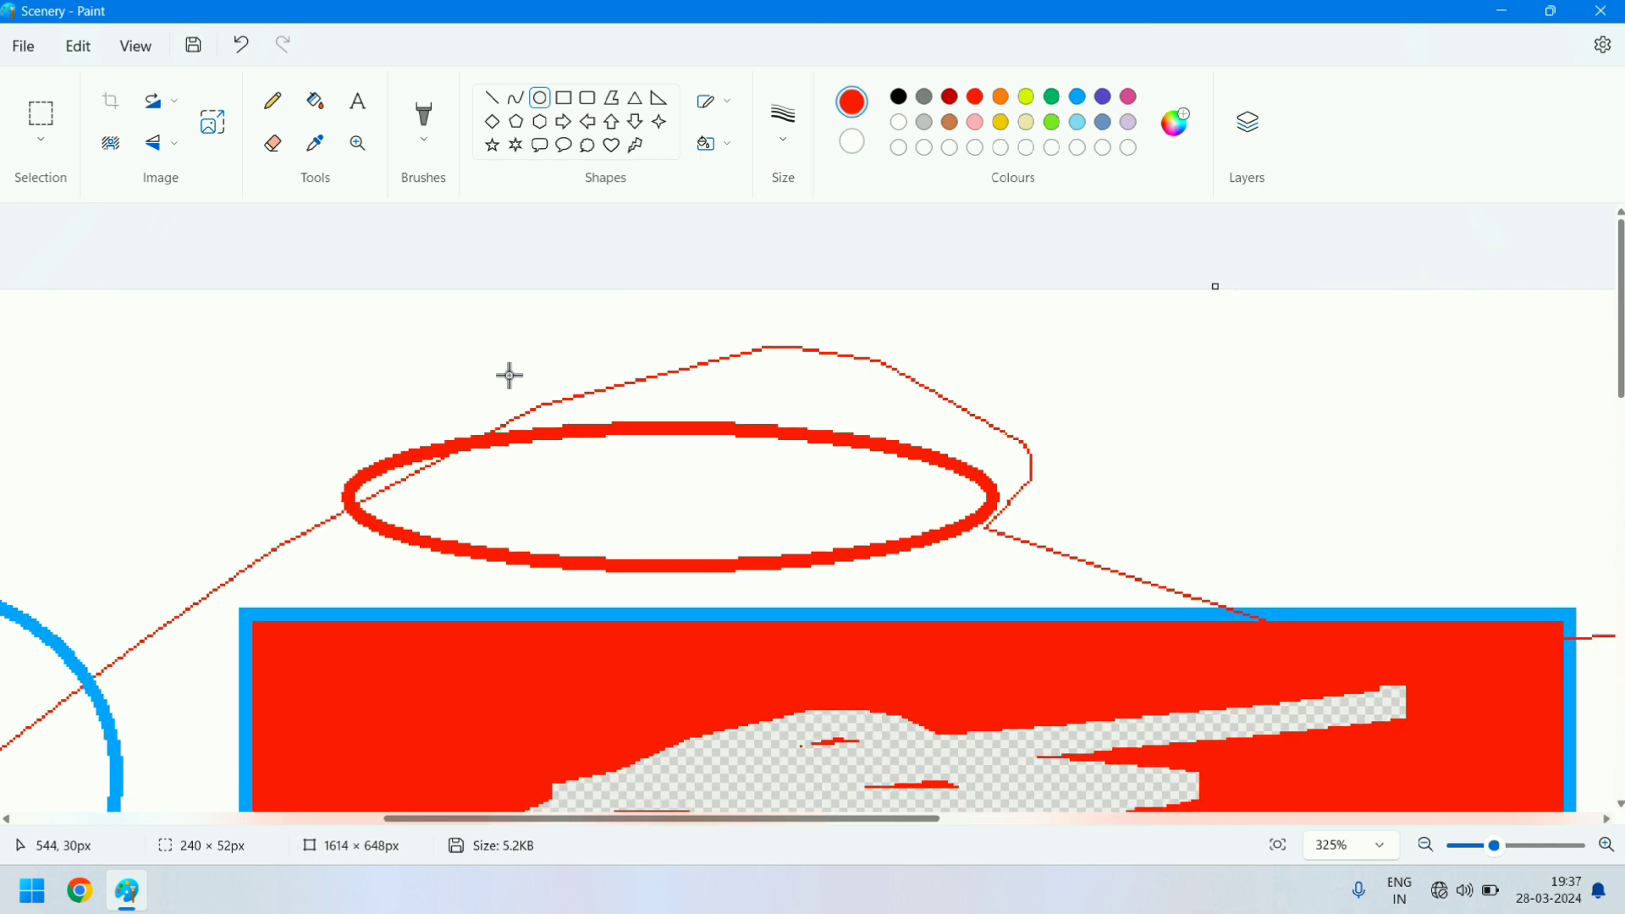
scroll(510, 375, down, 6)
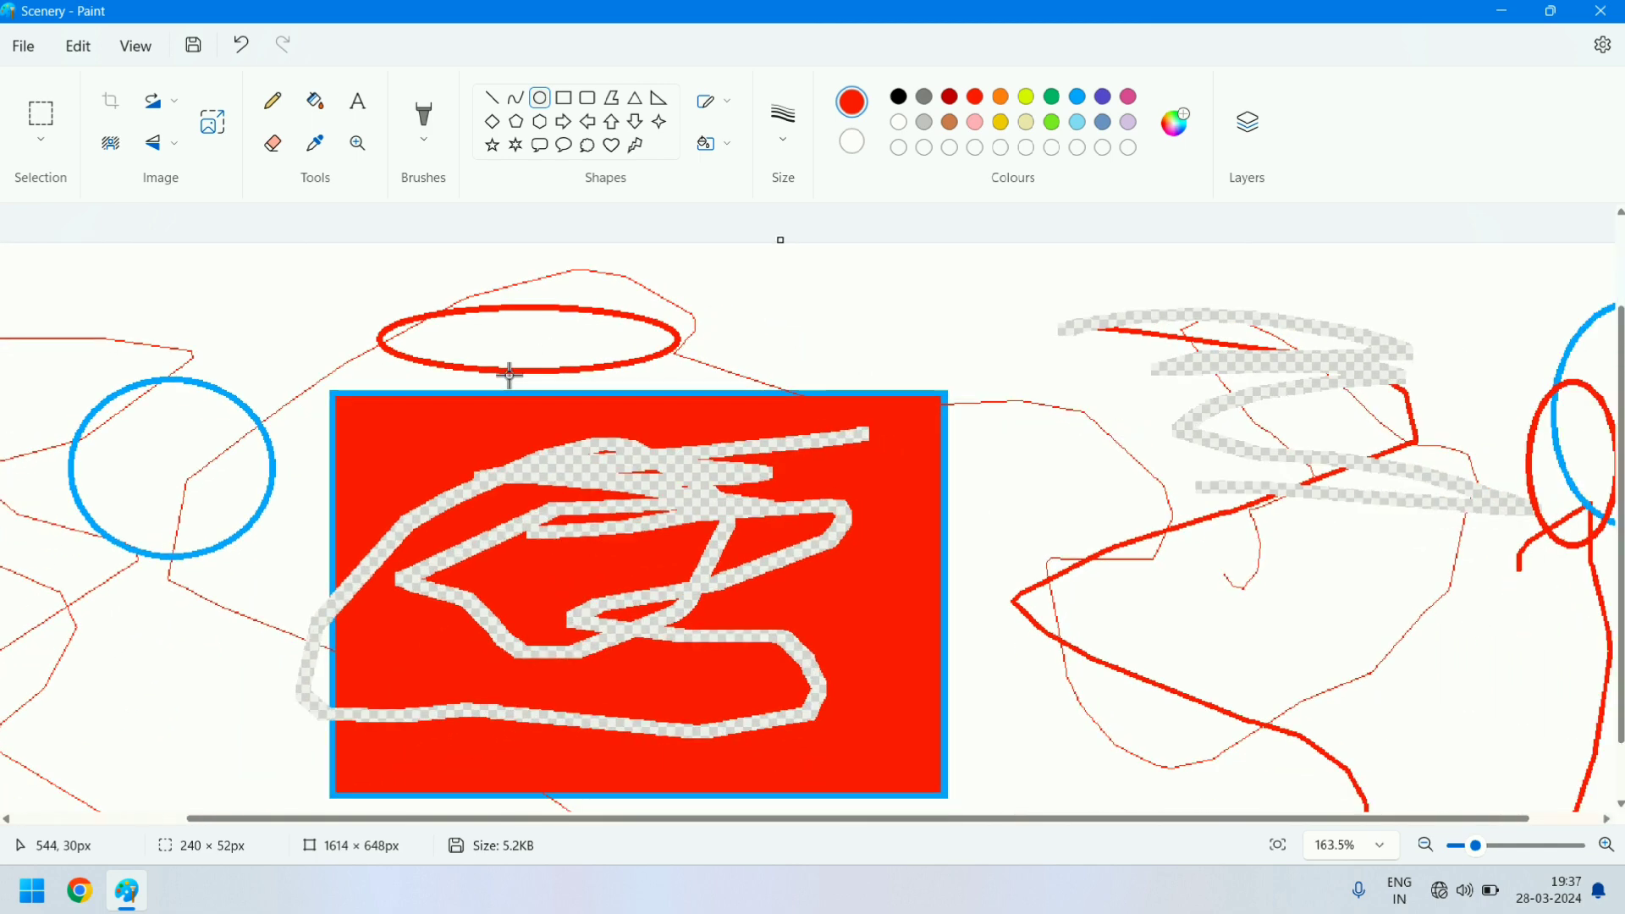
scroll(509, 374, down, 2)
scroll(510, 375, down, 3)
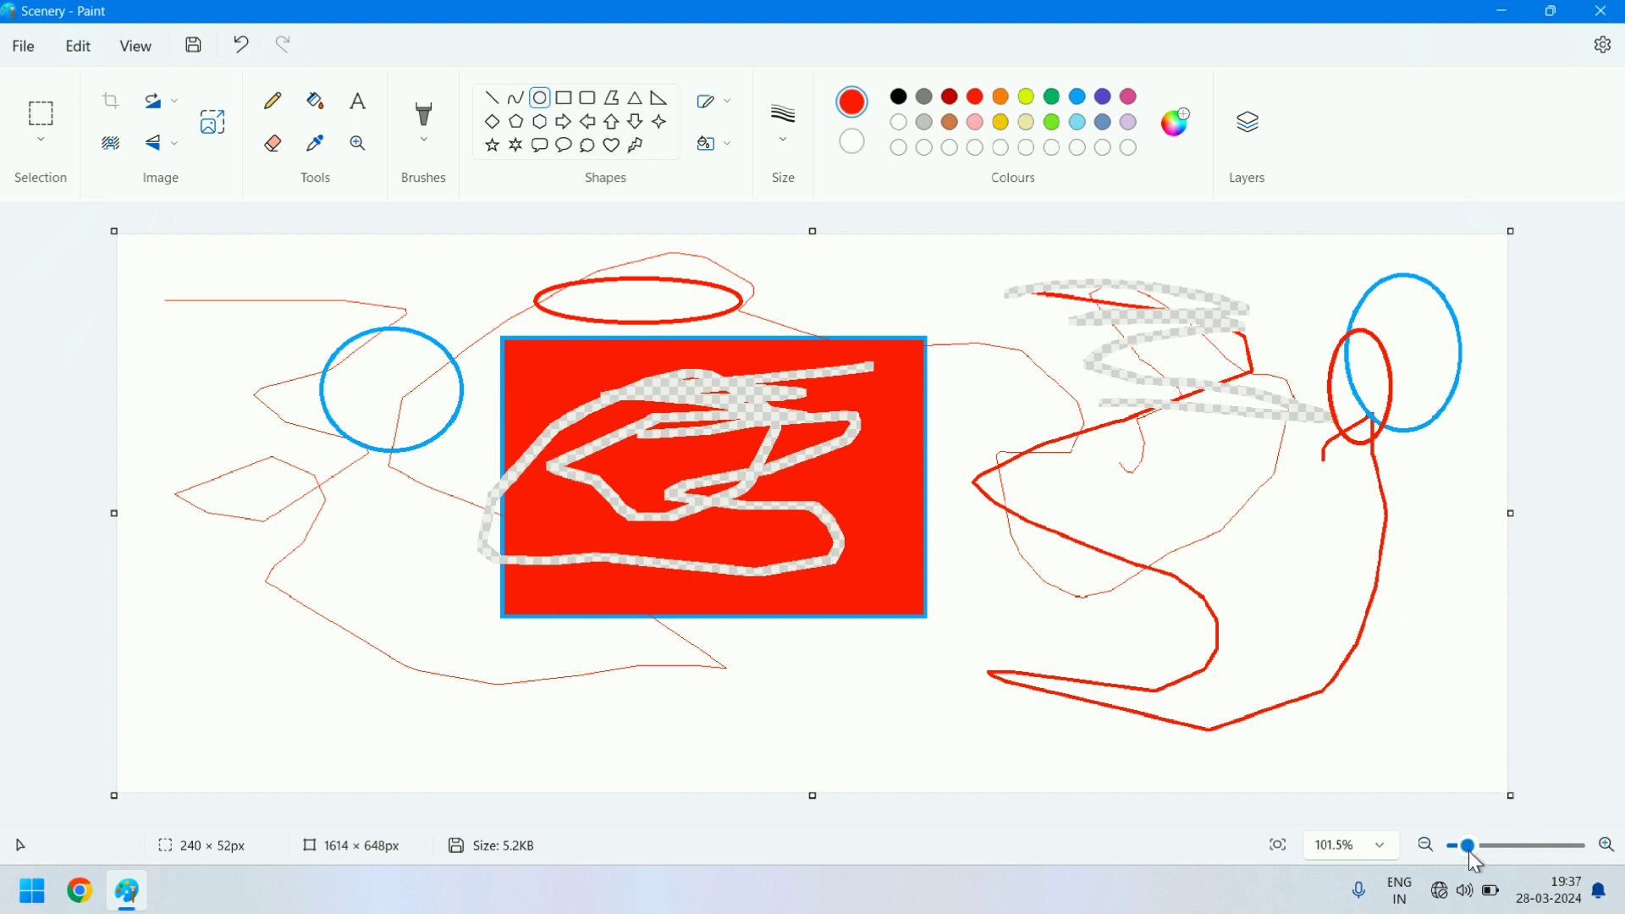
- Zoom the canvas in stepwise to 190% and back out to 90%
click(1606, 845)
click(1606, 844)
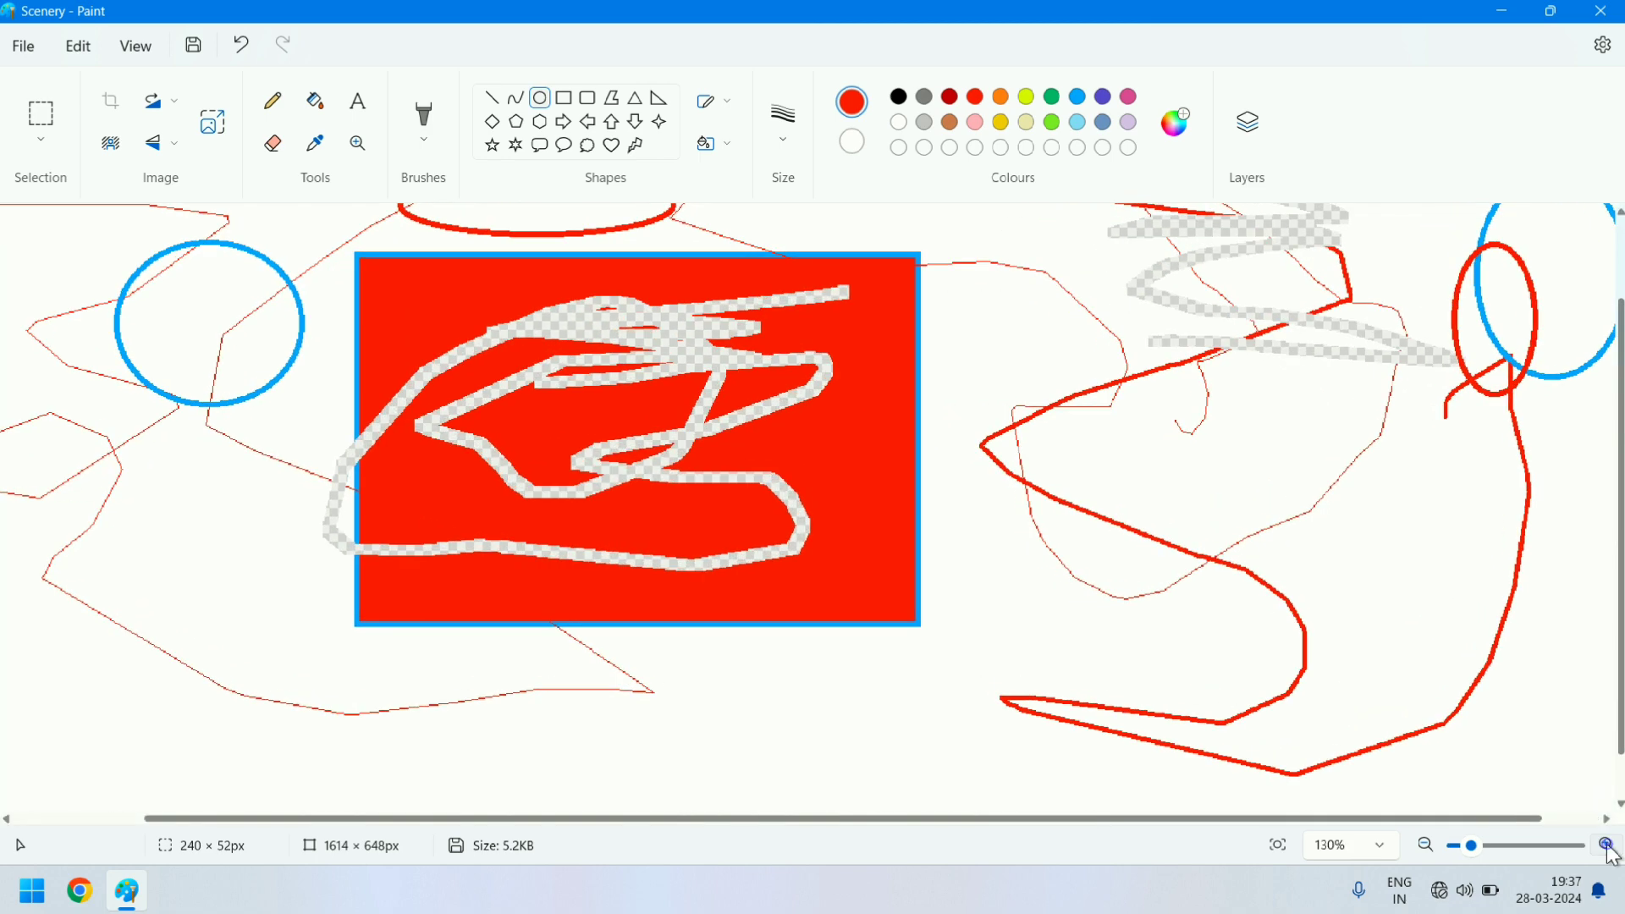
click(1607, 845)
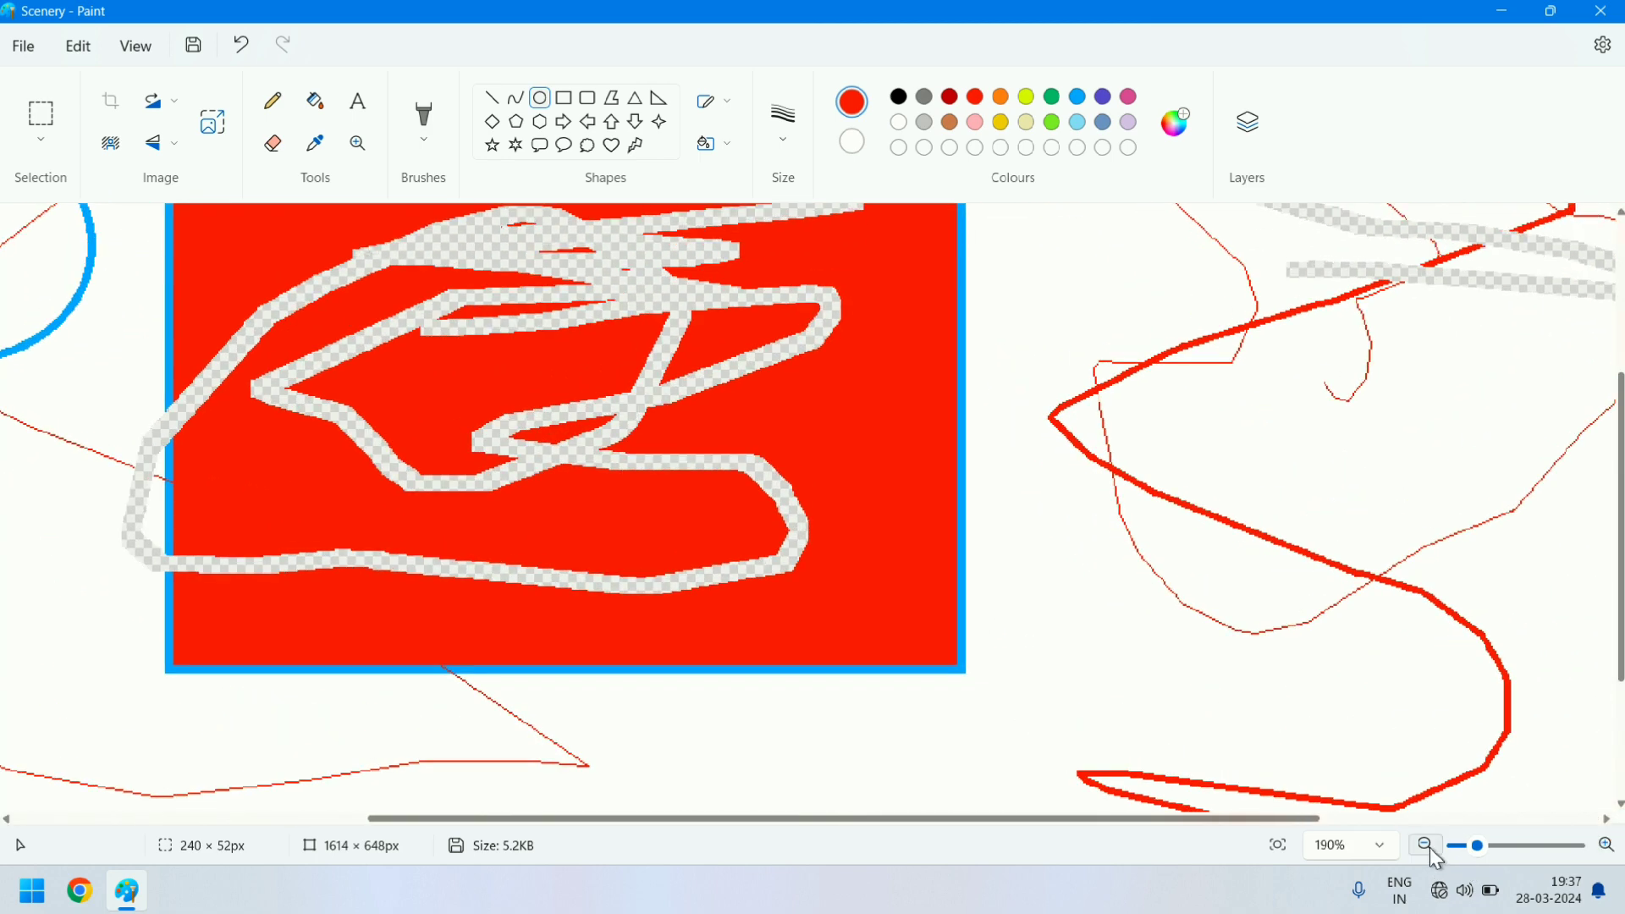
click(1427, 845)
click(1427, 845)
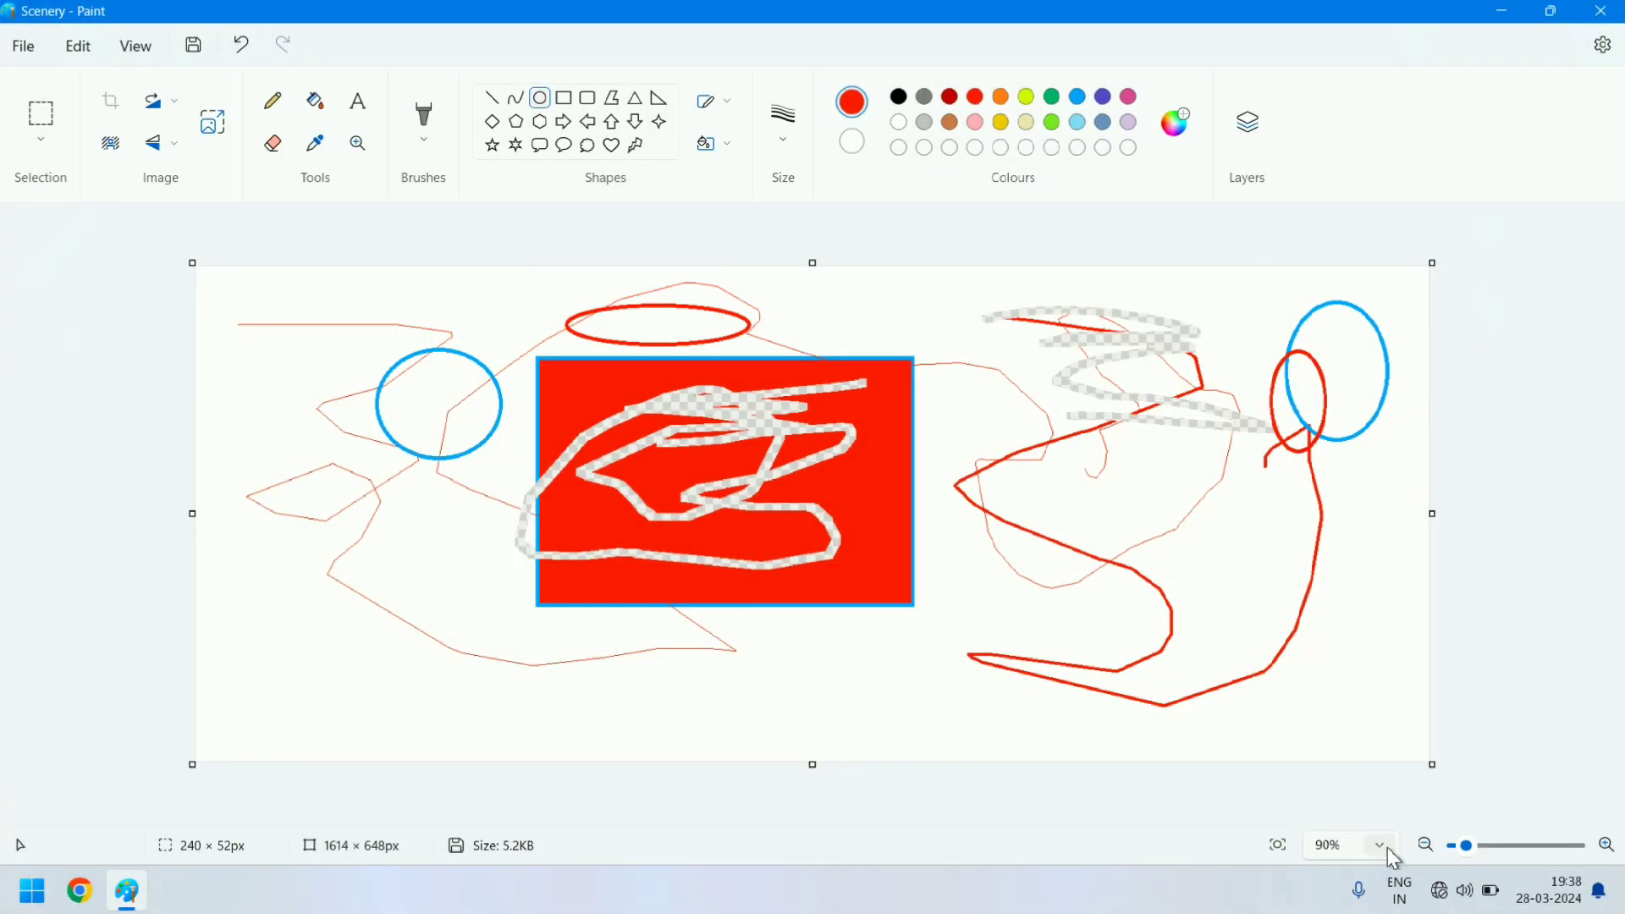
- Set the zoom level to the 700% preset and return it to 100%
click(1382, 846)
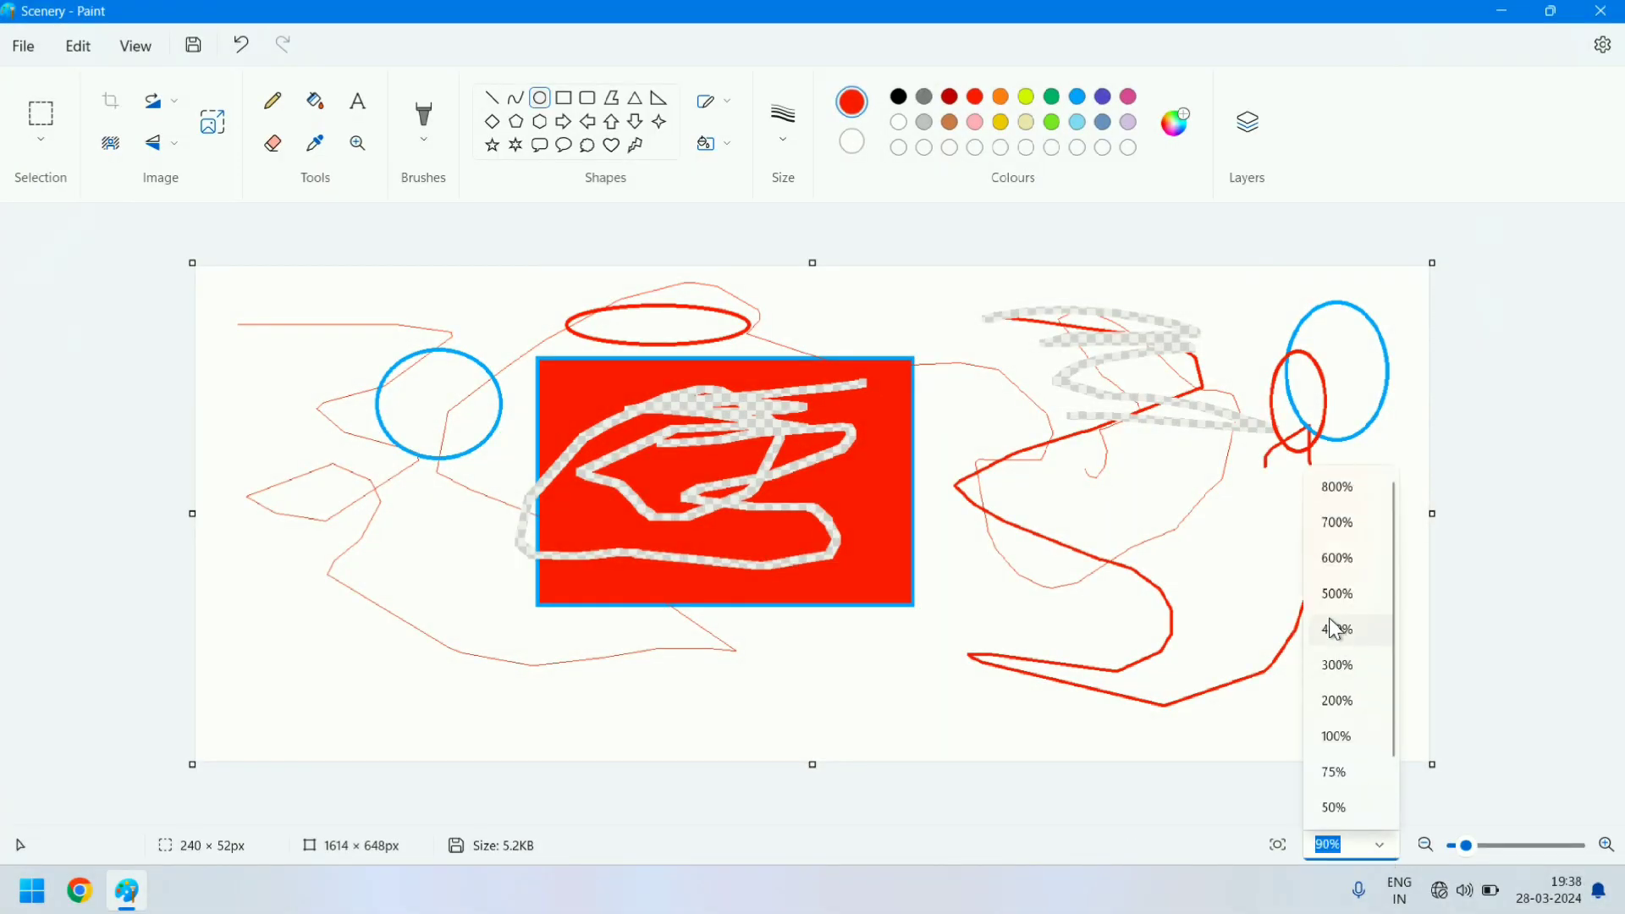
click(1332, 537)
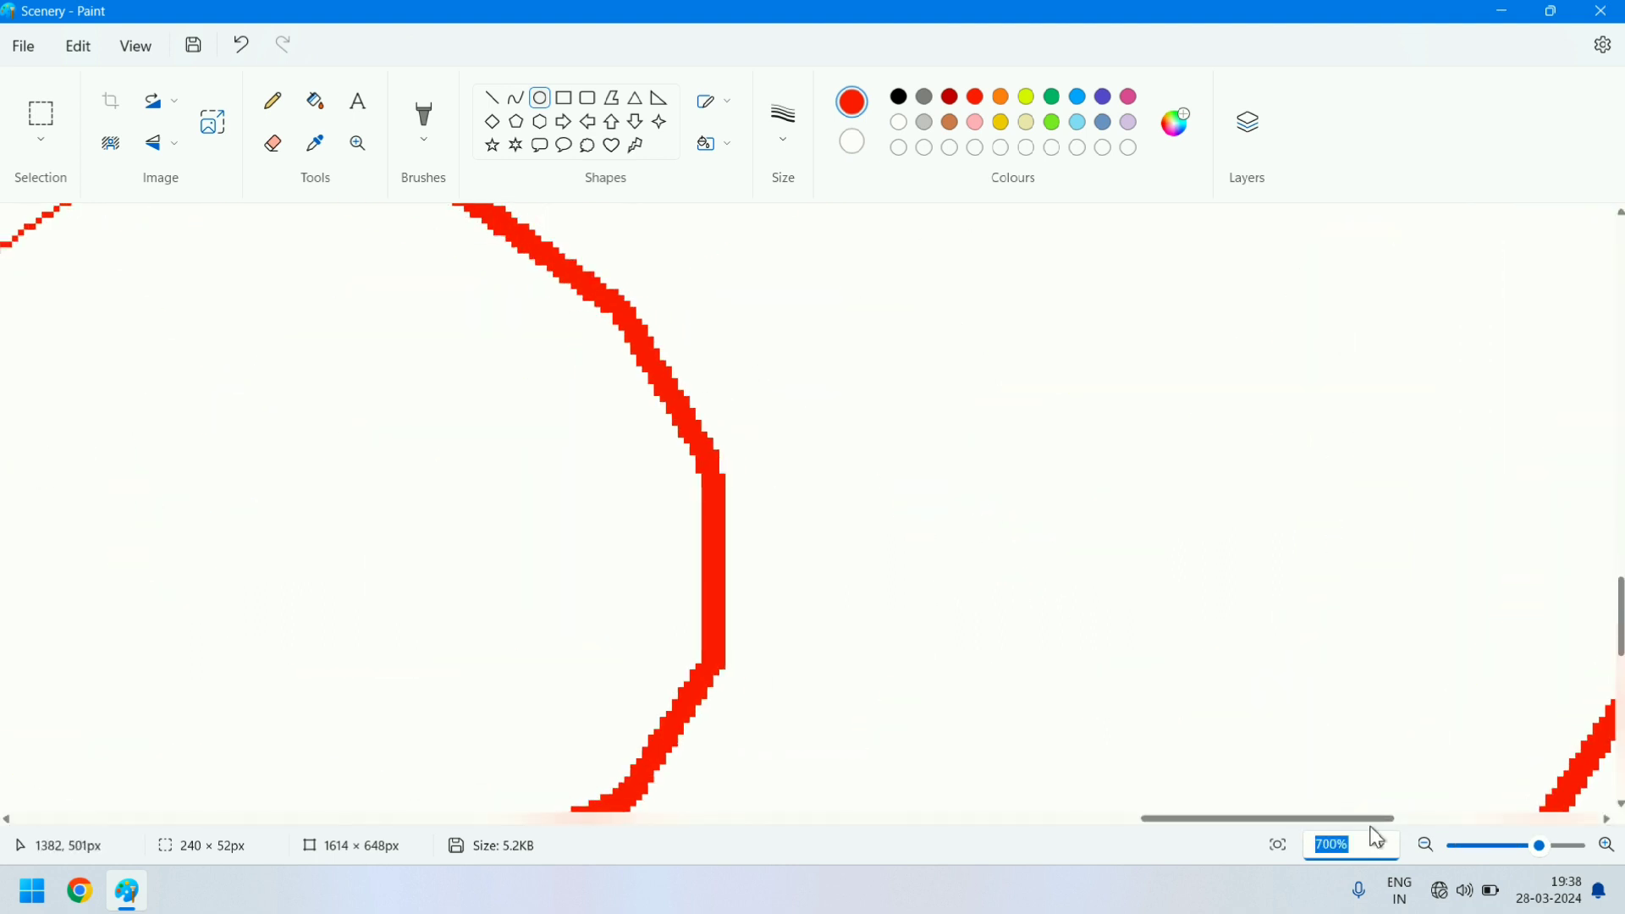
click(1379, 845)
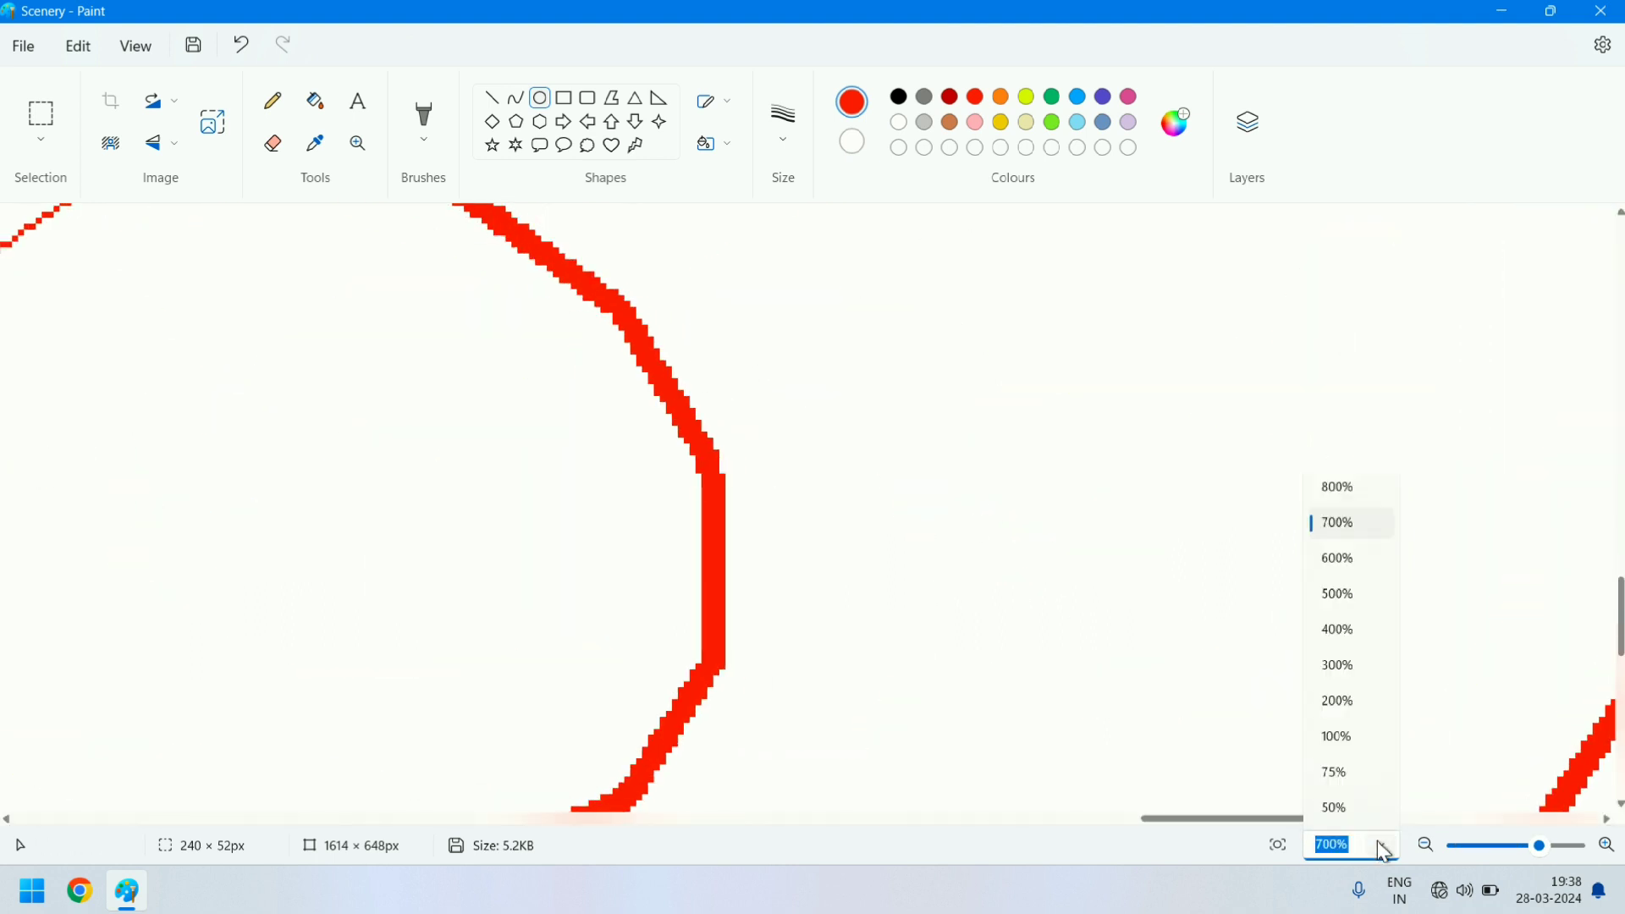
click(1332, 733)
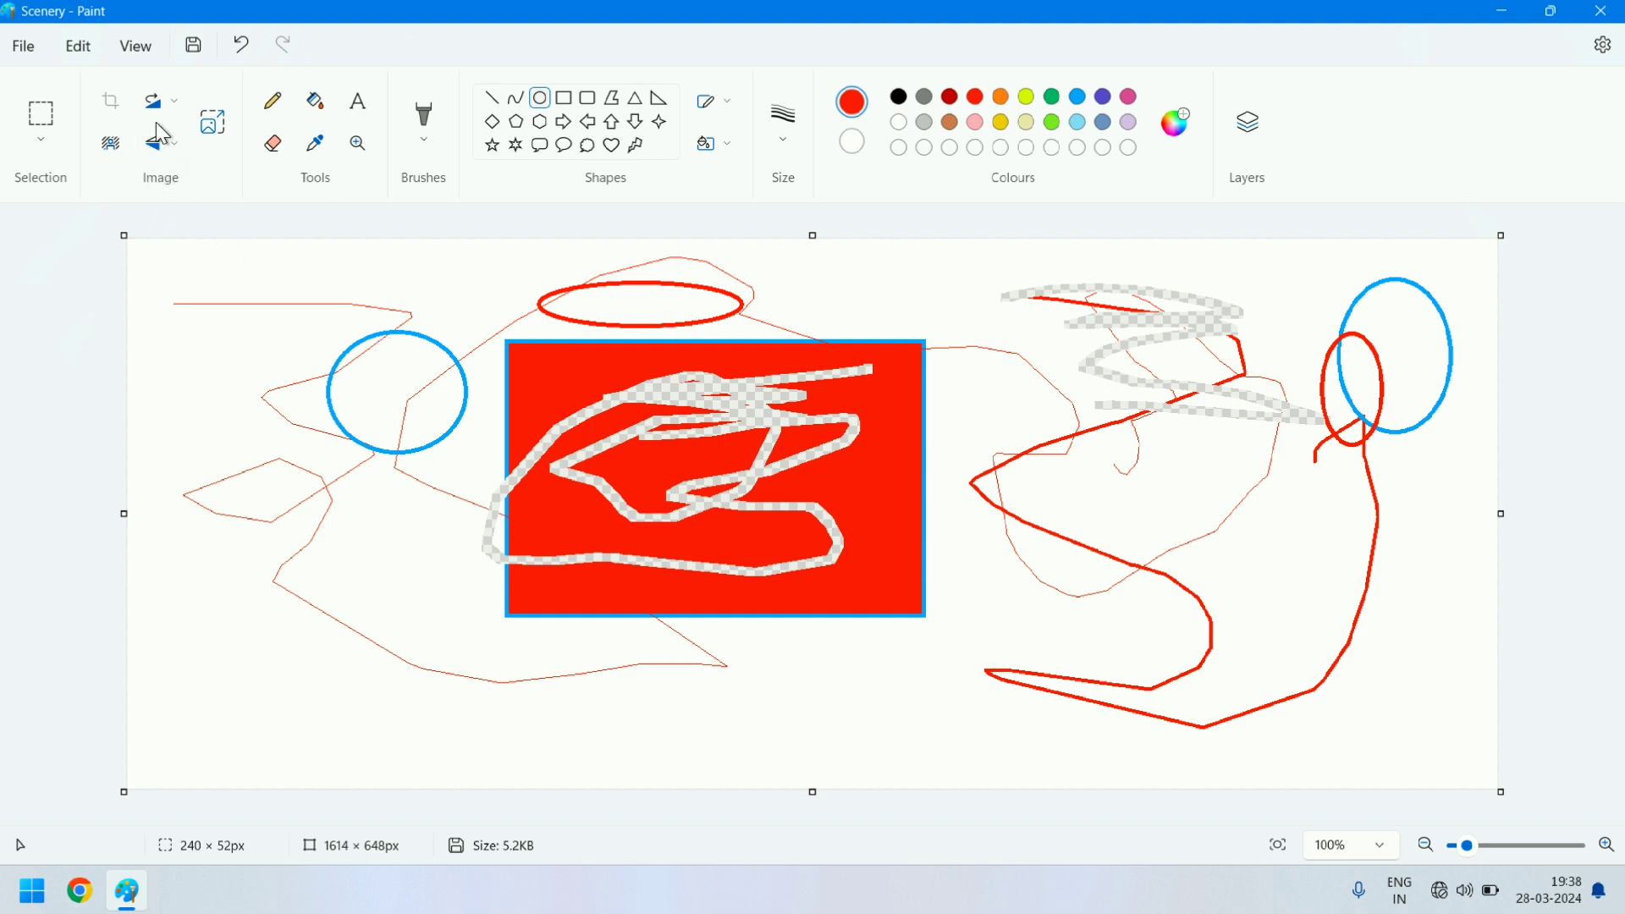
- Flip the whole picture vertically and horizontally
click(168, 150)
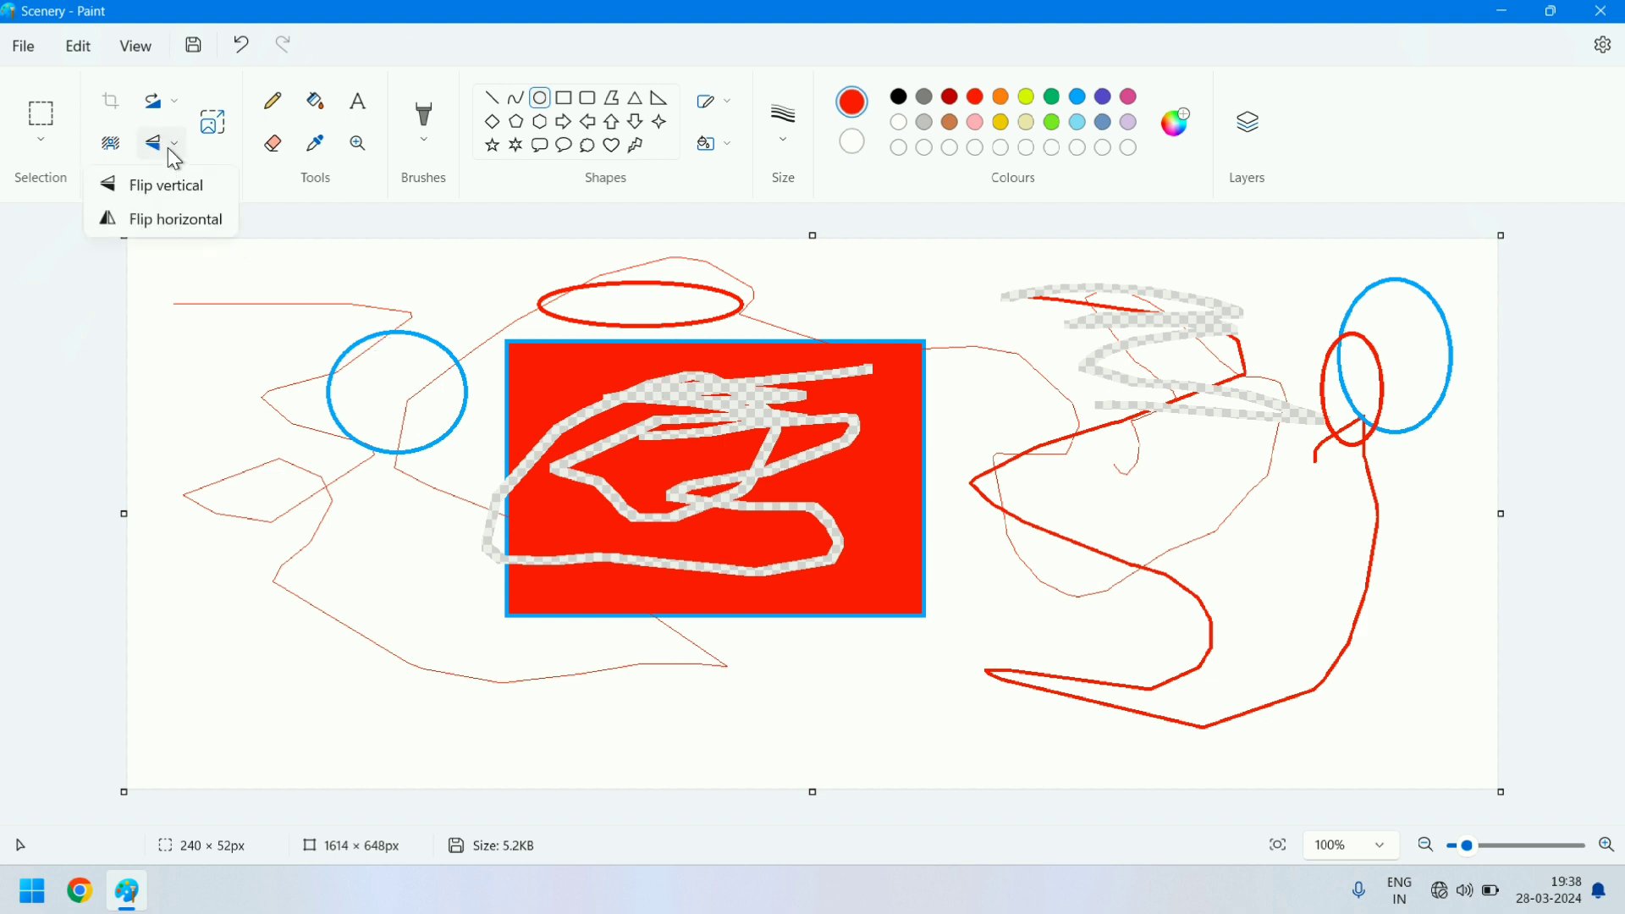
click(168, 151)
click(168, 149)
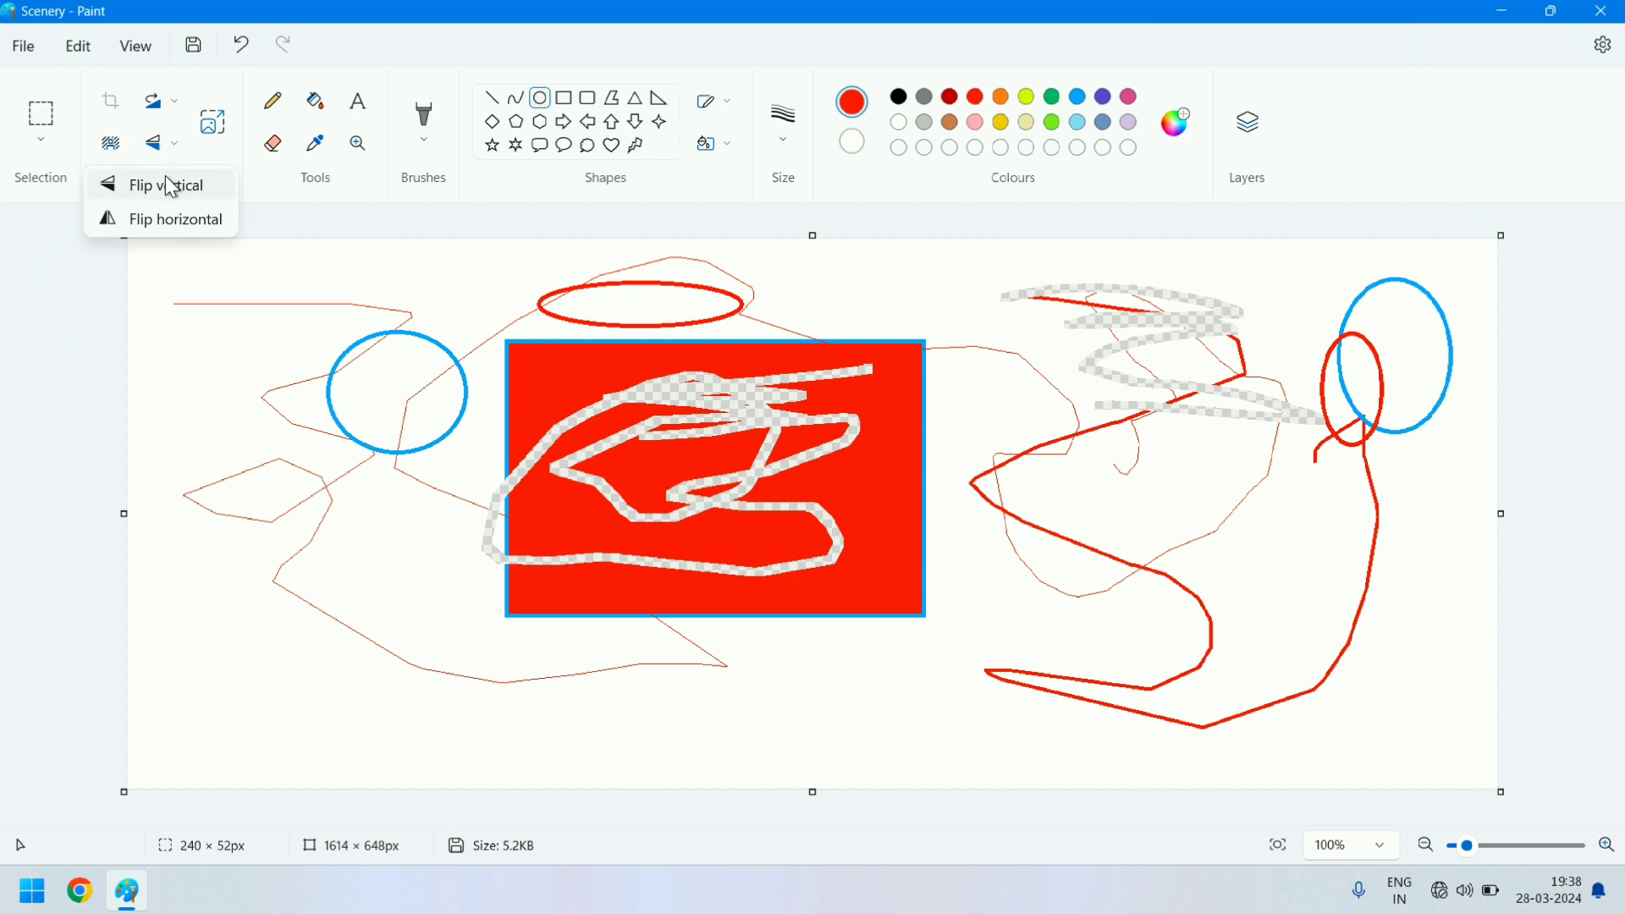
click(167, 181)
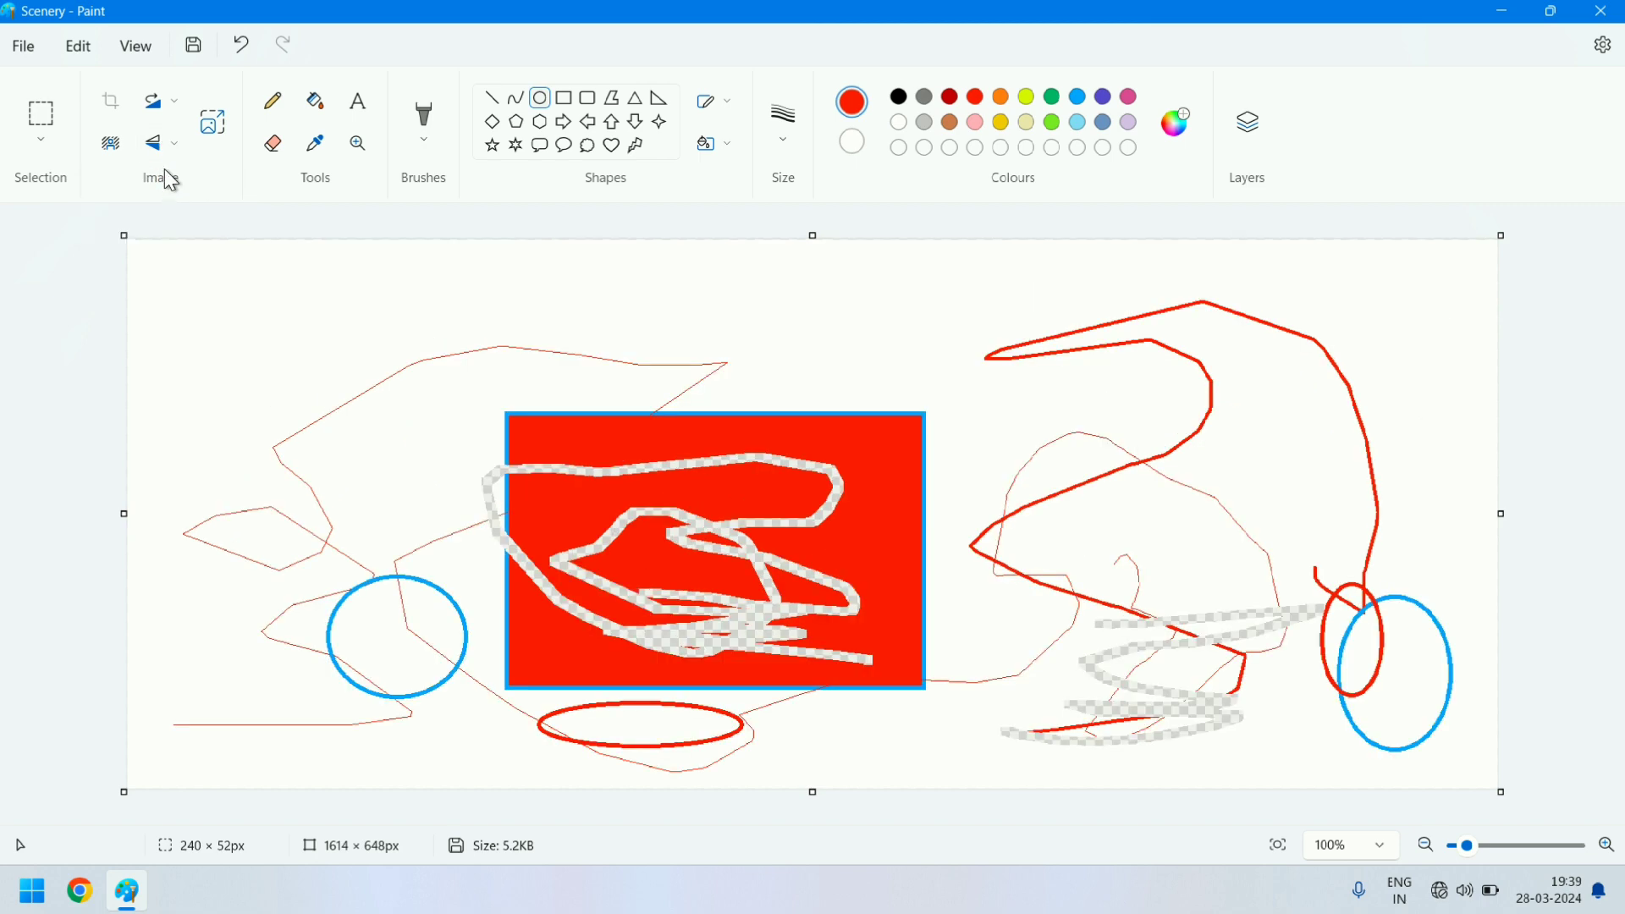
click(164, 149)
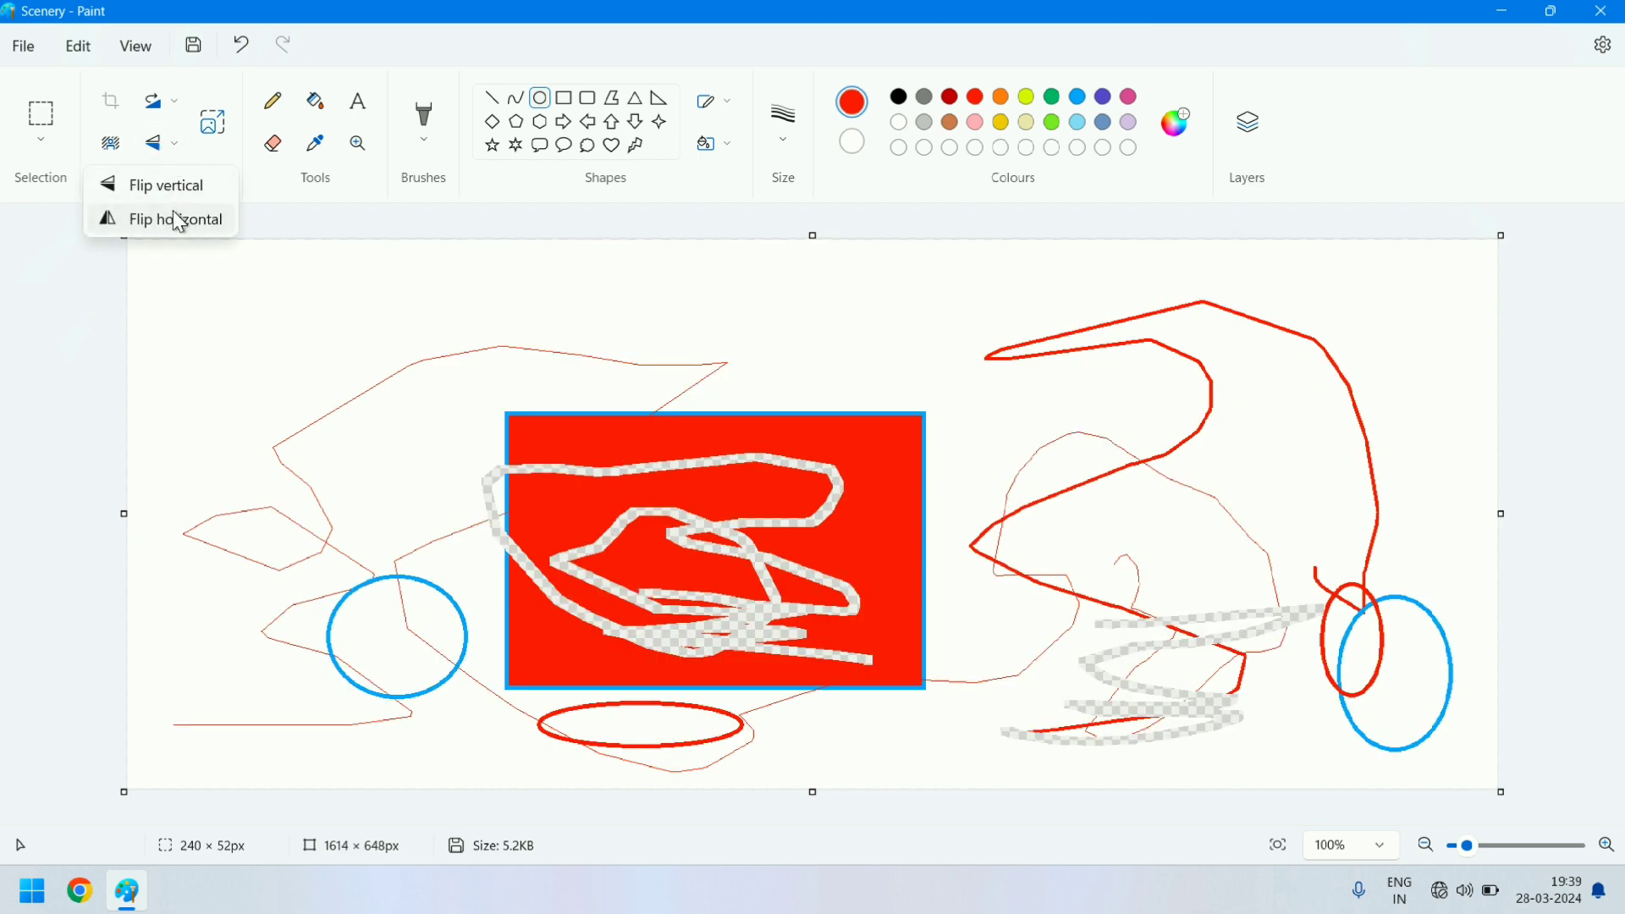
click(179, 222)
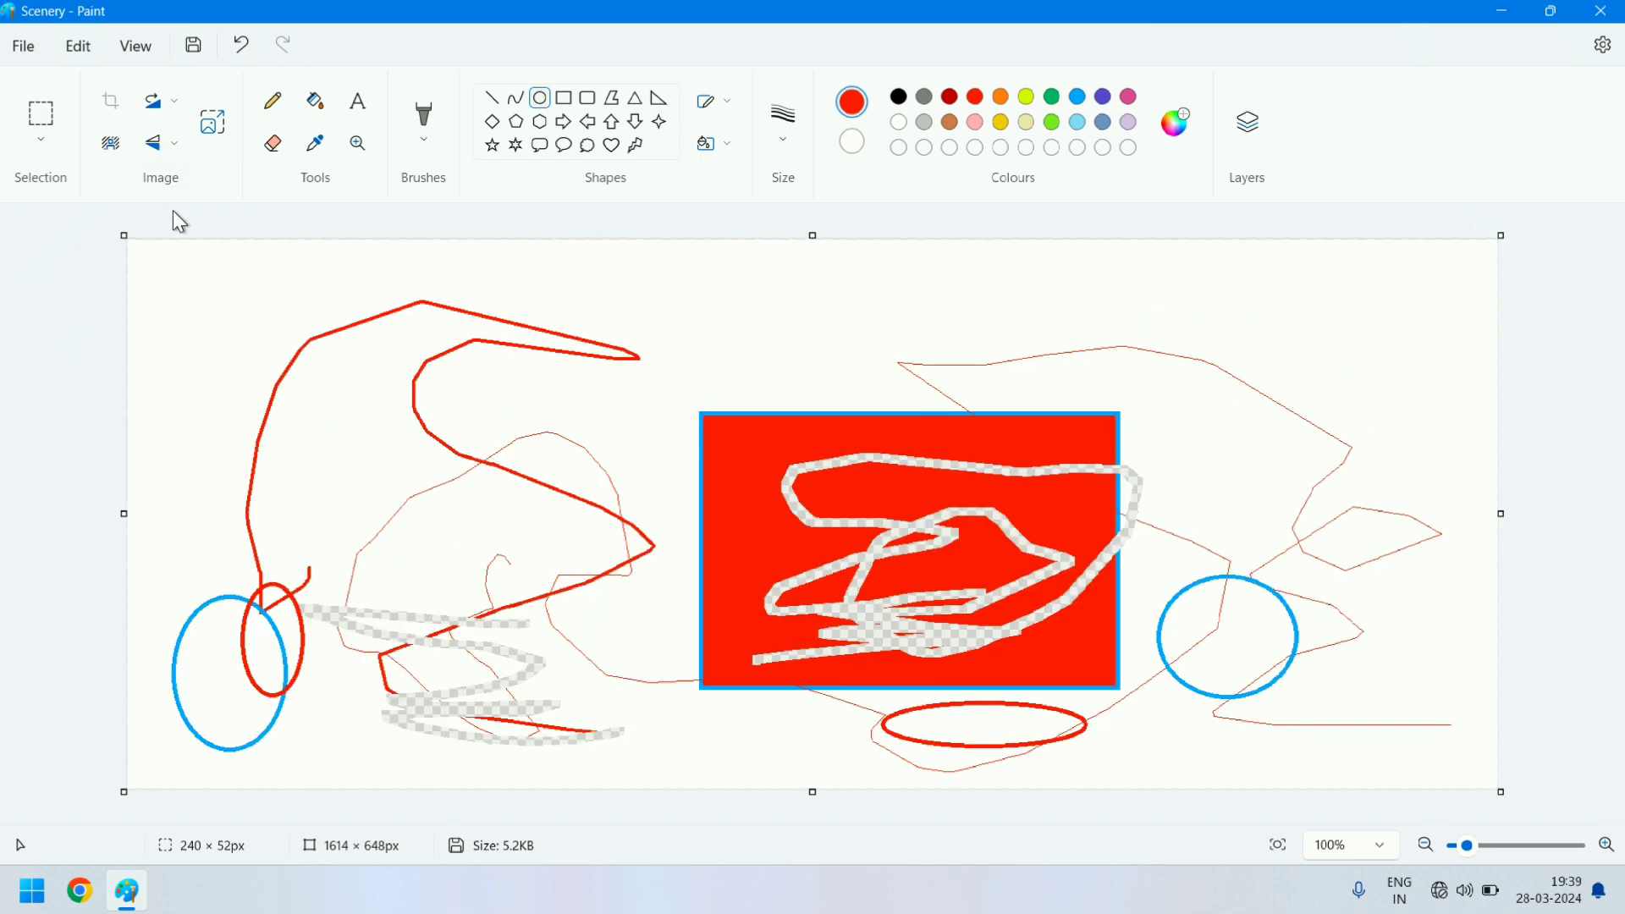
- Rotate the whole picture right by 90° twice
click(173, 109)
click(174, 149)
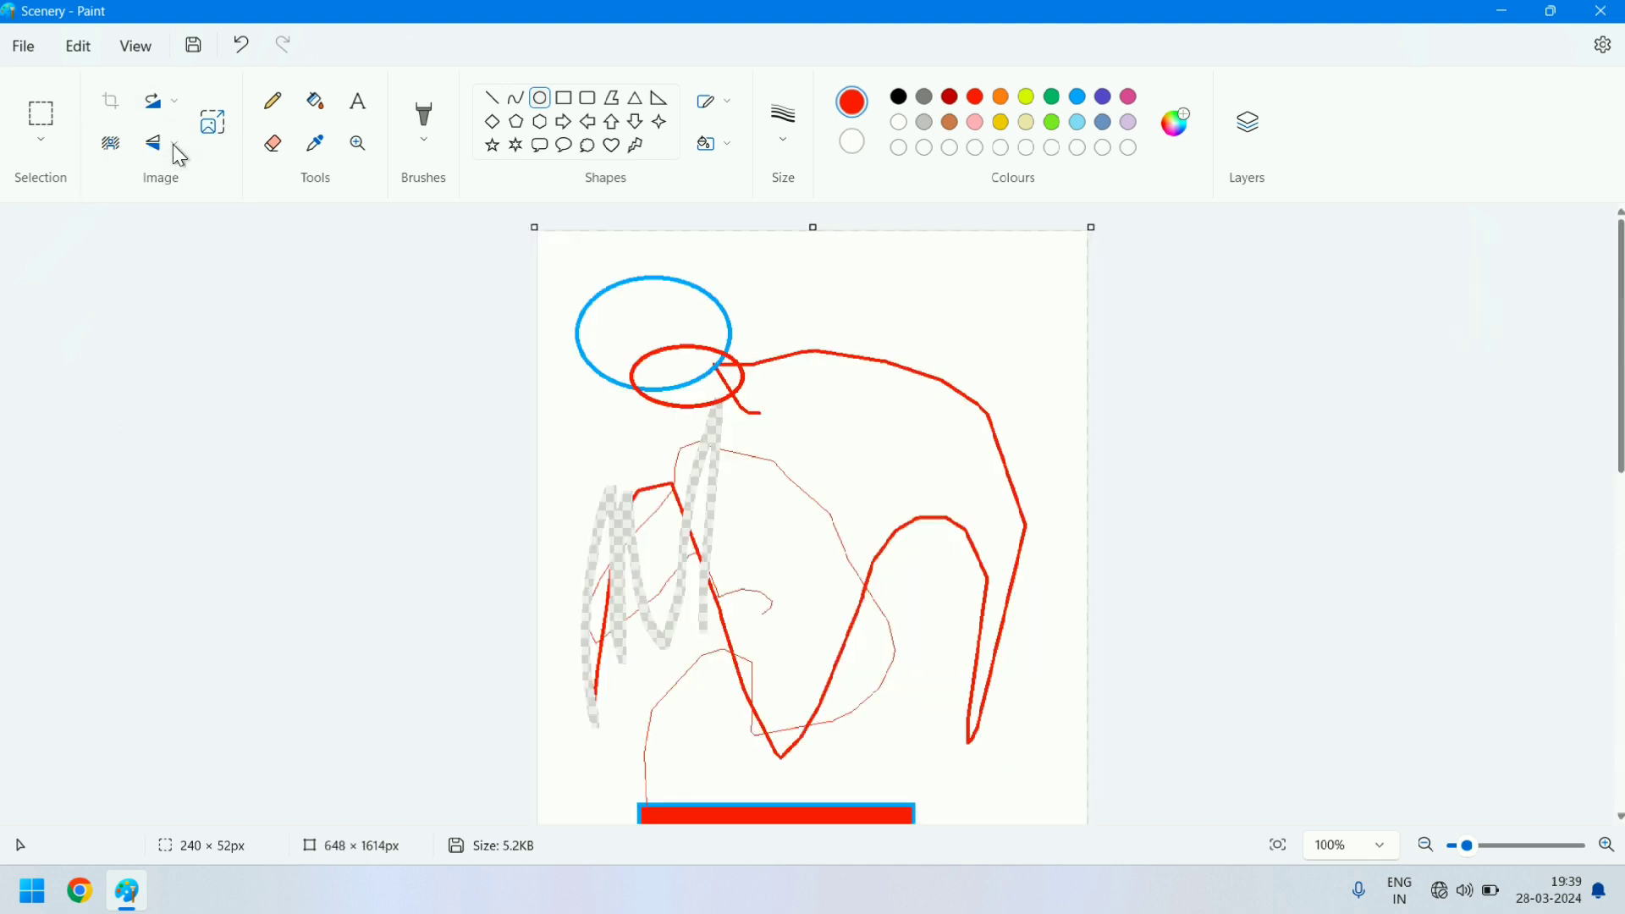
click(166, 112)
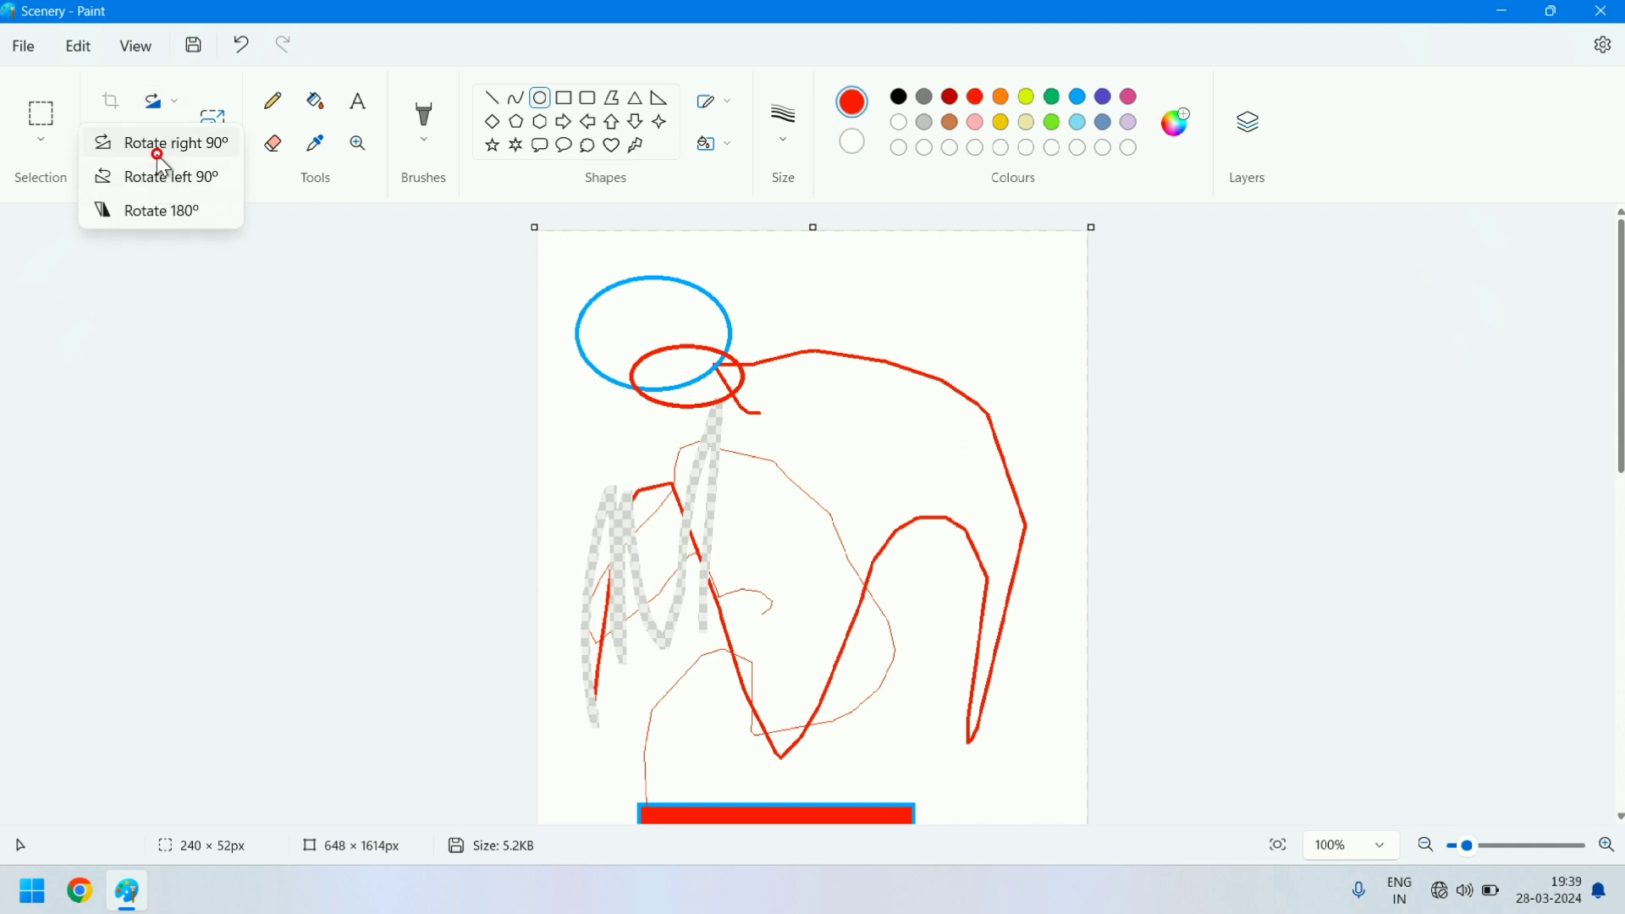
click(156, 148)
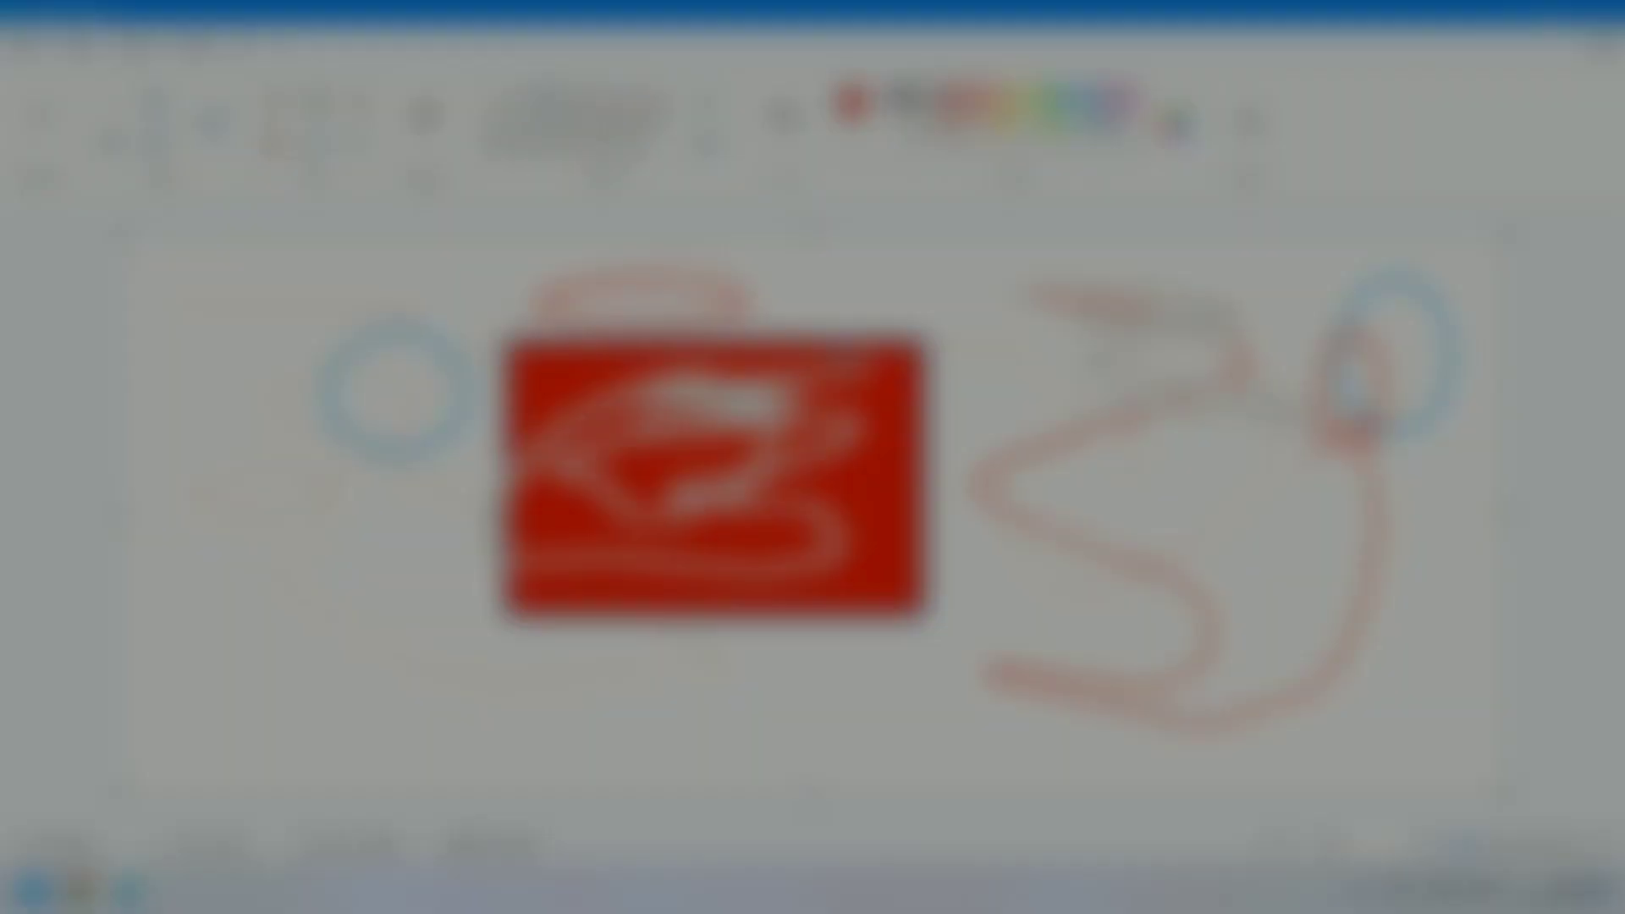
- Undo the rotations, flips and all practice drawings until the canvas is blank
key(ctrl+z)
key(ctrl+z)
key(ctrl+z)
key(ctrl+z)
key(ctrl+z)
key(ctrl+z)
key(ctrl+z)
key(ctrl+z)
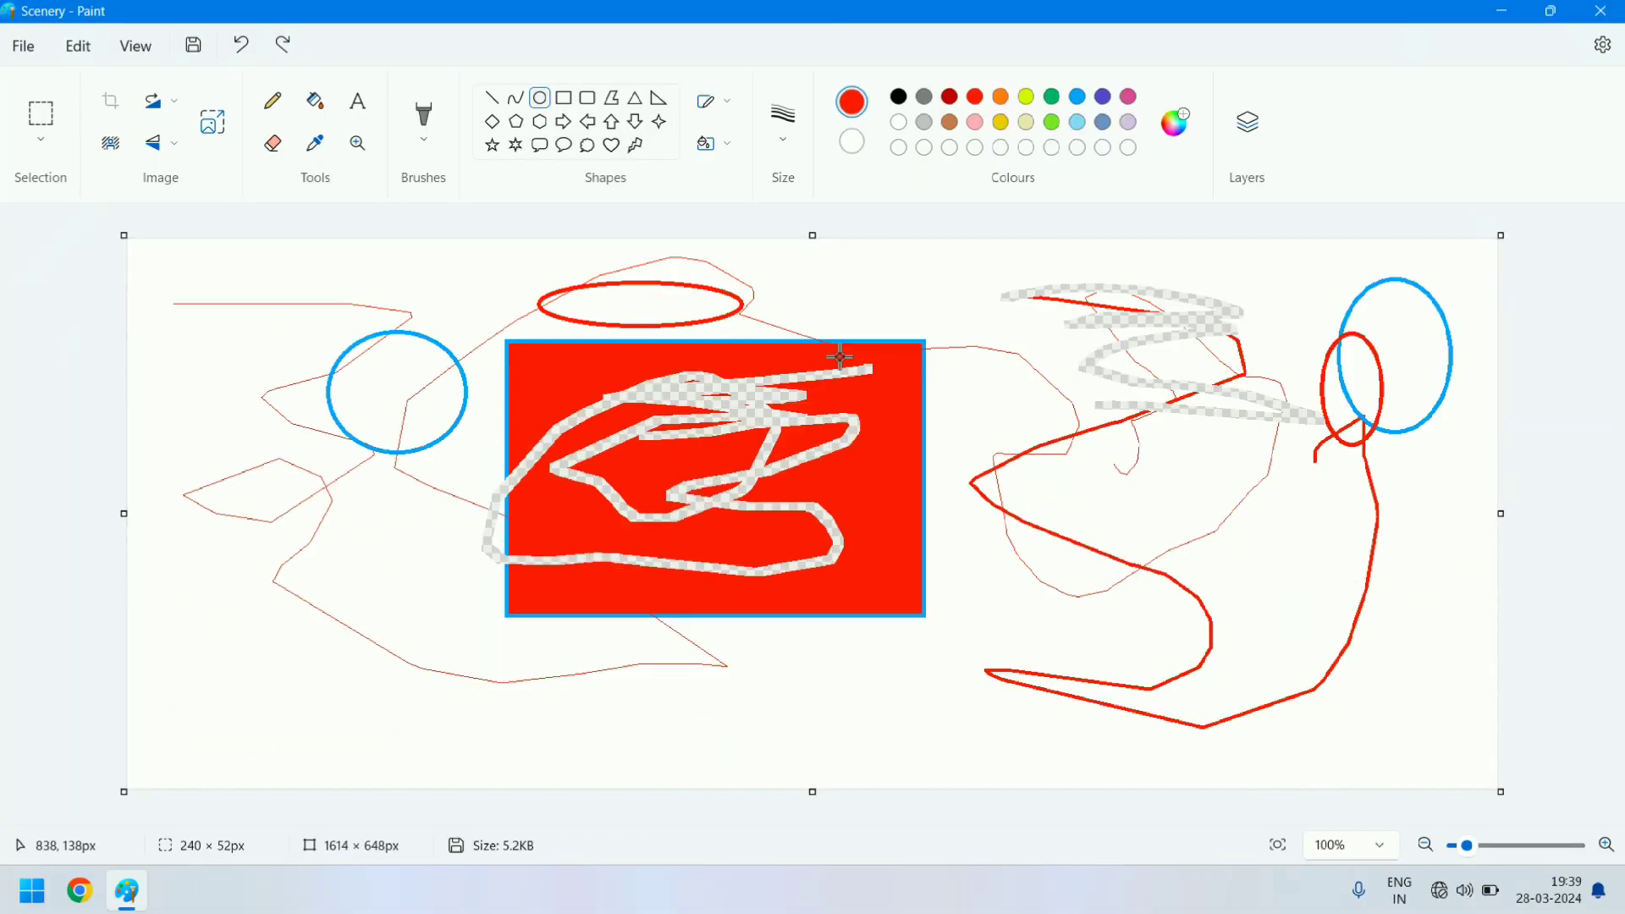
key(ctrl+z)
key(ctrl+z)
key(ctrl+z)
key(ctrl+z)
key(ctrl+z)
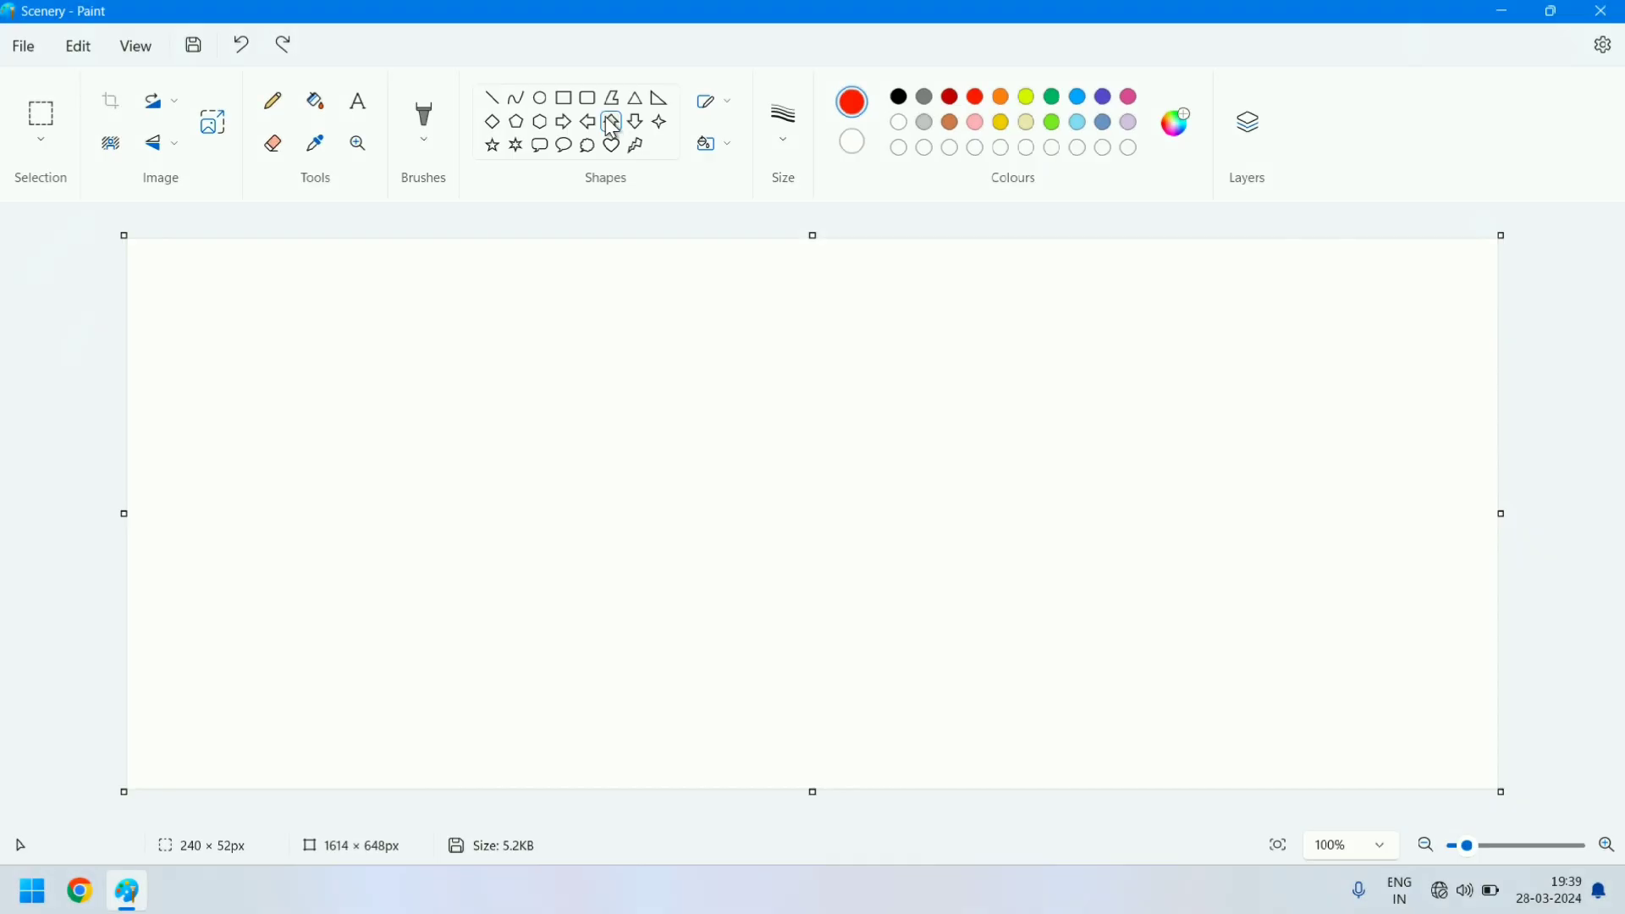
- Draw a black up arrow about 290 × 234 px as the house front and add a slanted roof outline from straight lines on its right
click(899, 97)
drag(900, 363, 1146, 561)
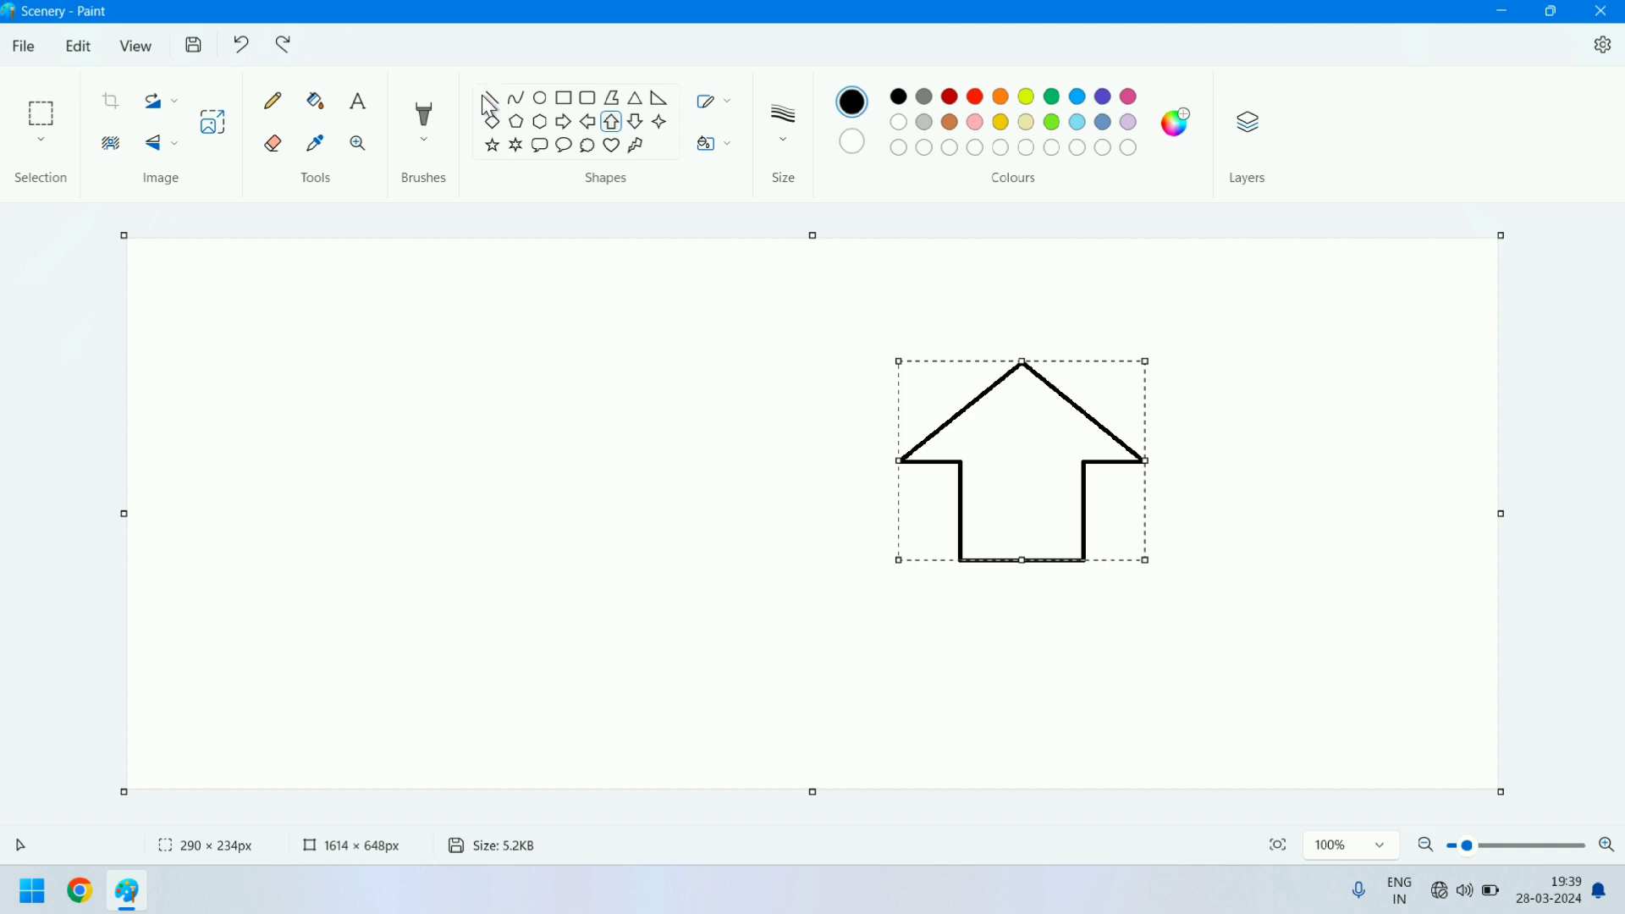
click(493, 98)
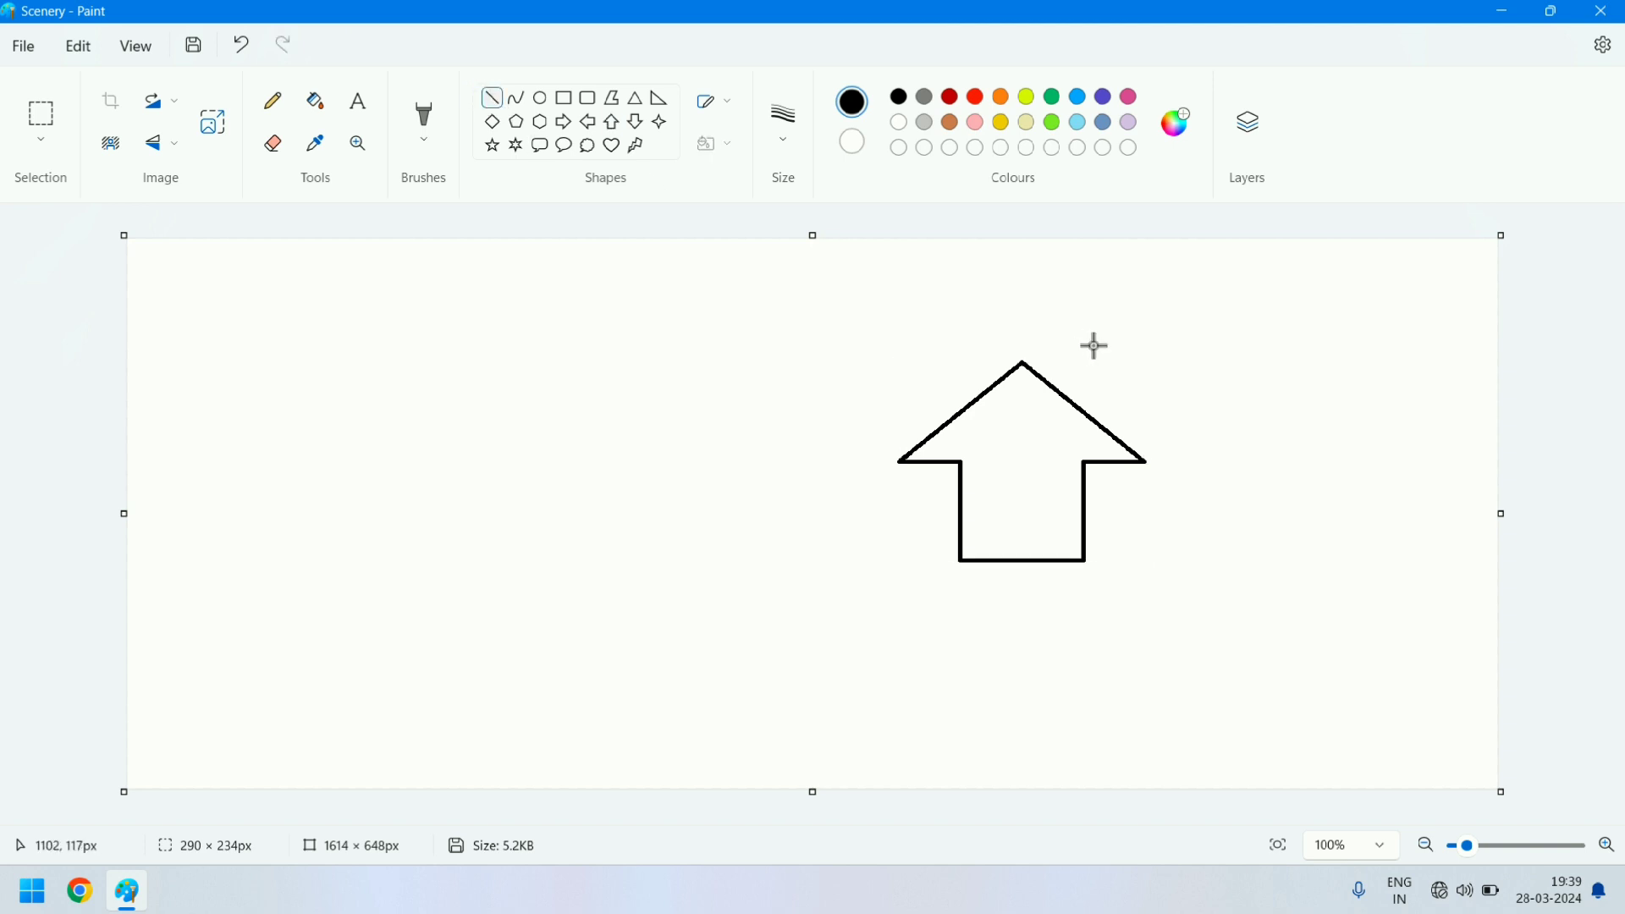
drag(1024, 361, 1313, 358)
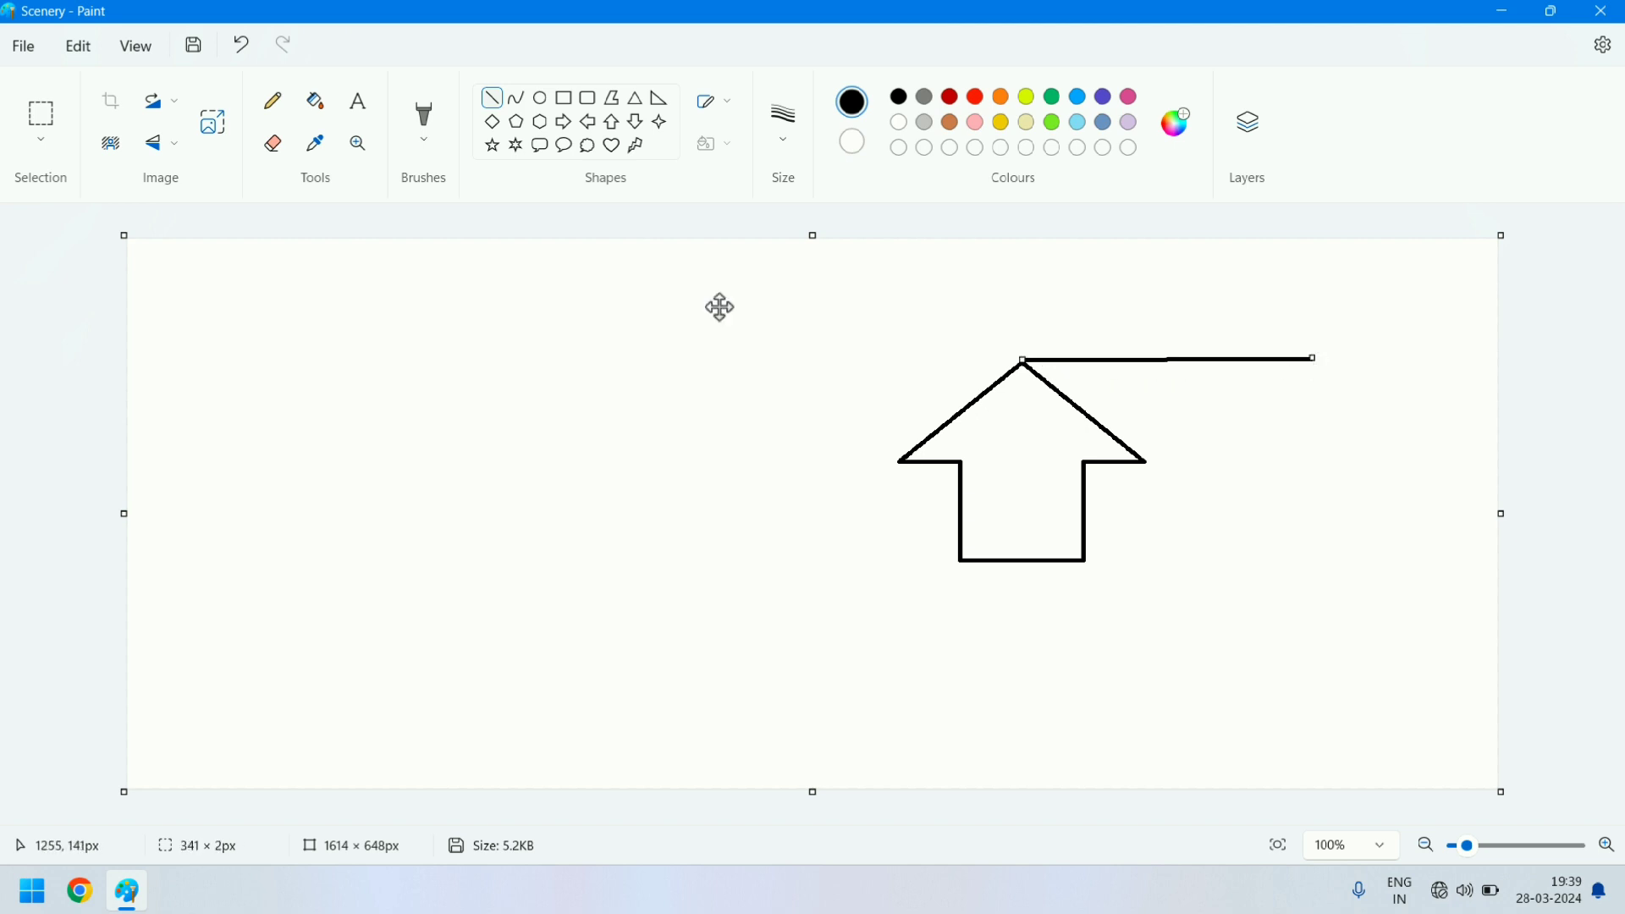
drag(1148, 461, 1370, 467)
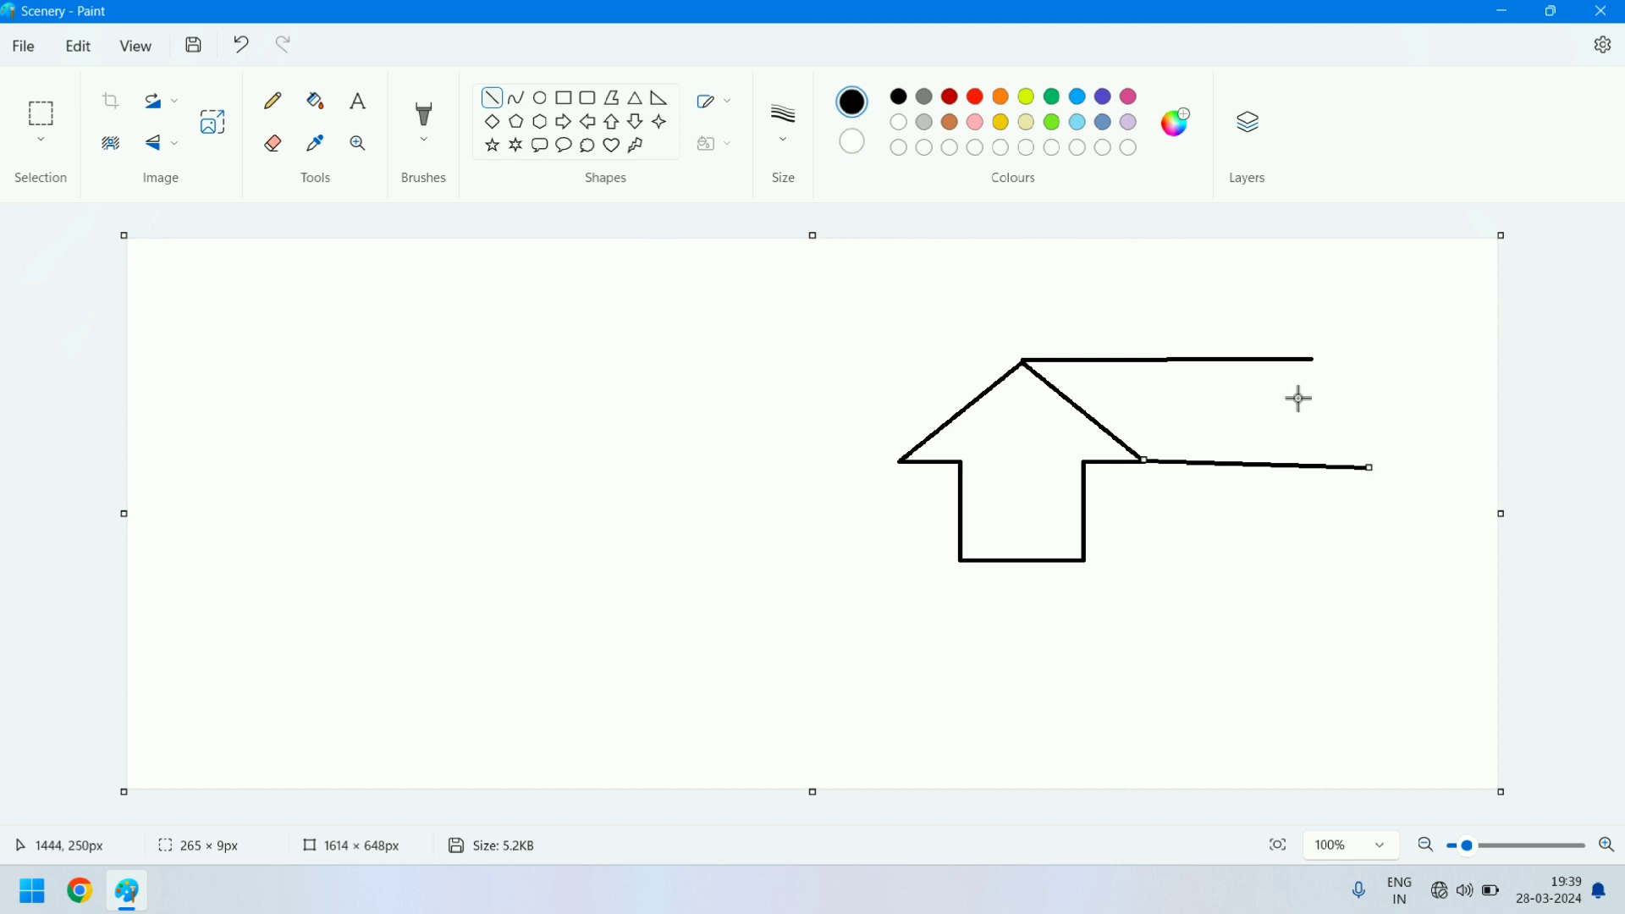
drag(1315, 361, 1384, 468)
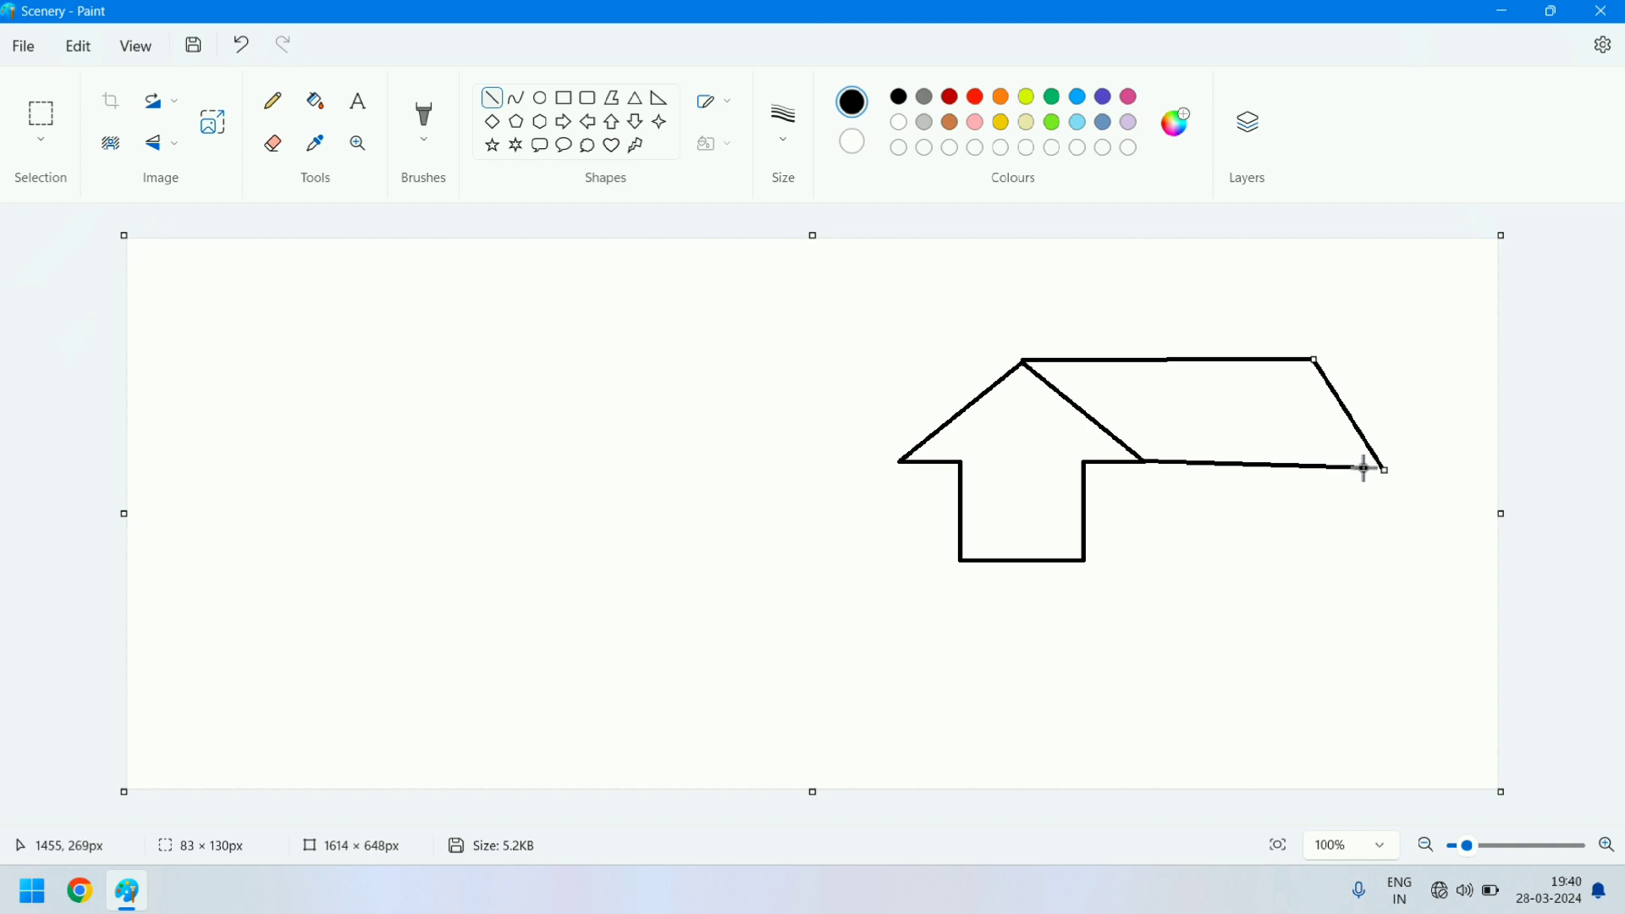
drag(1363, 468, 1390, 469)
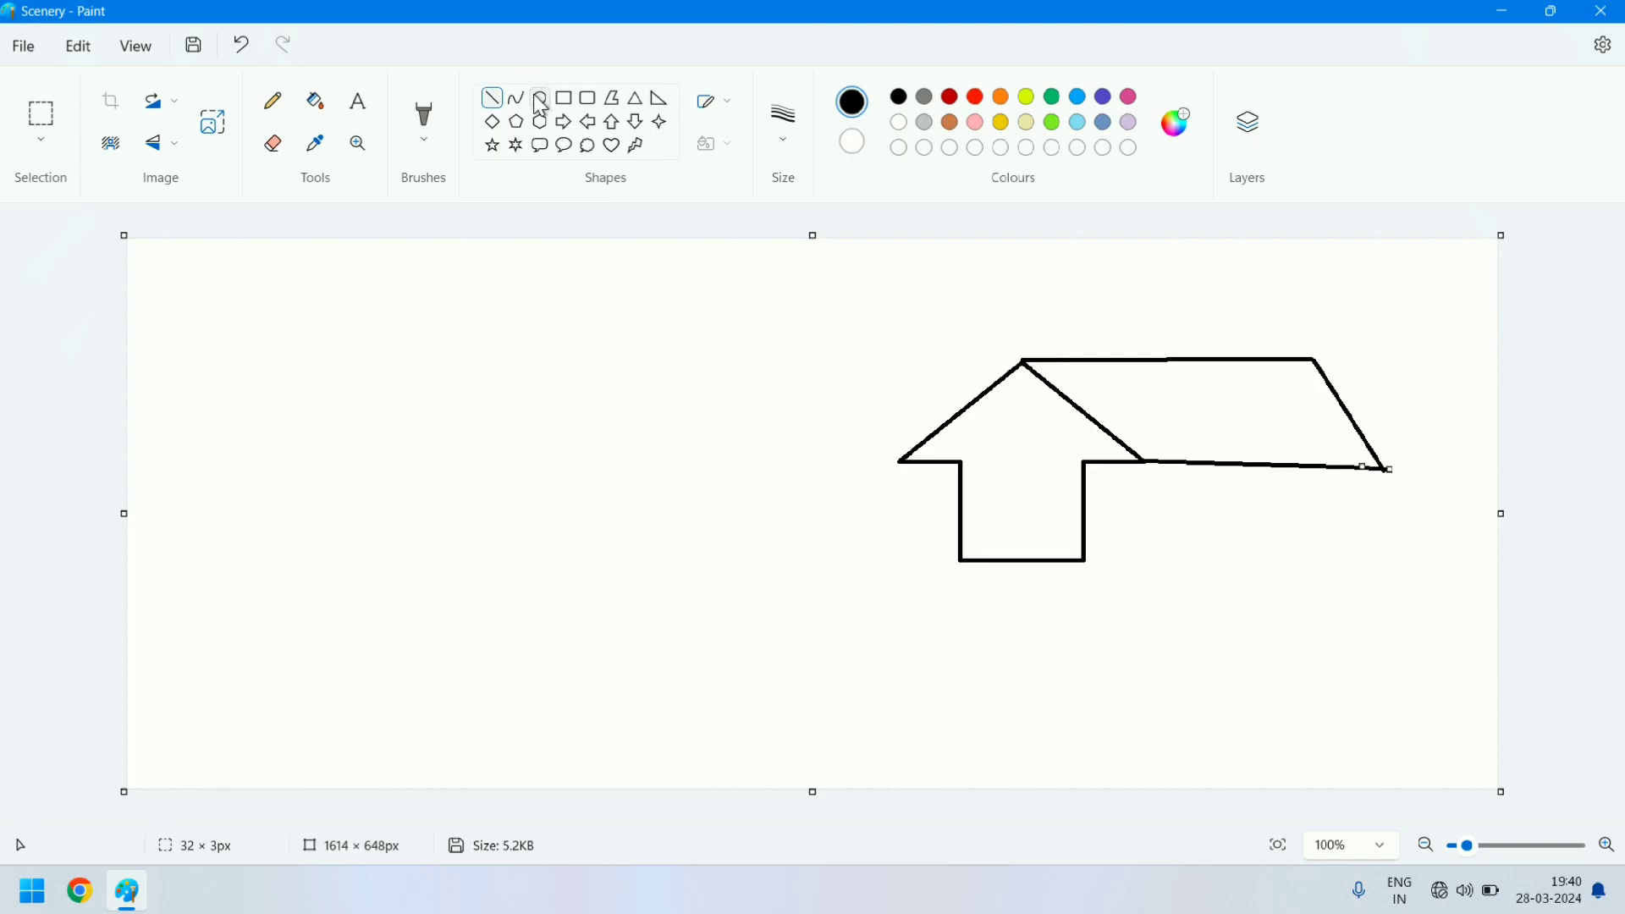
- Draw a small black circle about 43 × 39 px inside the house's gable
click(541, 100)
drag(1007, 409, 1043, 442)
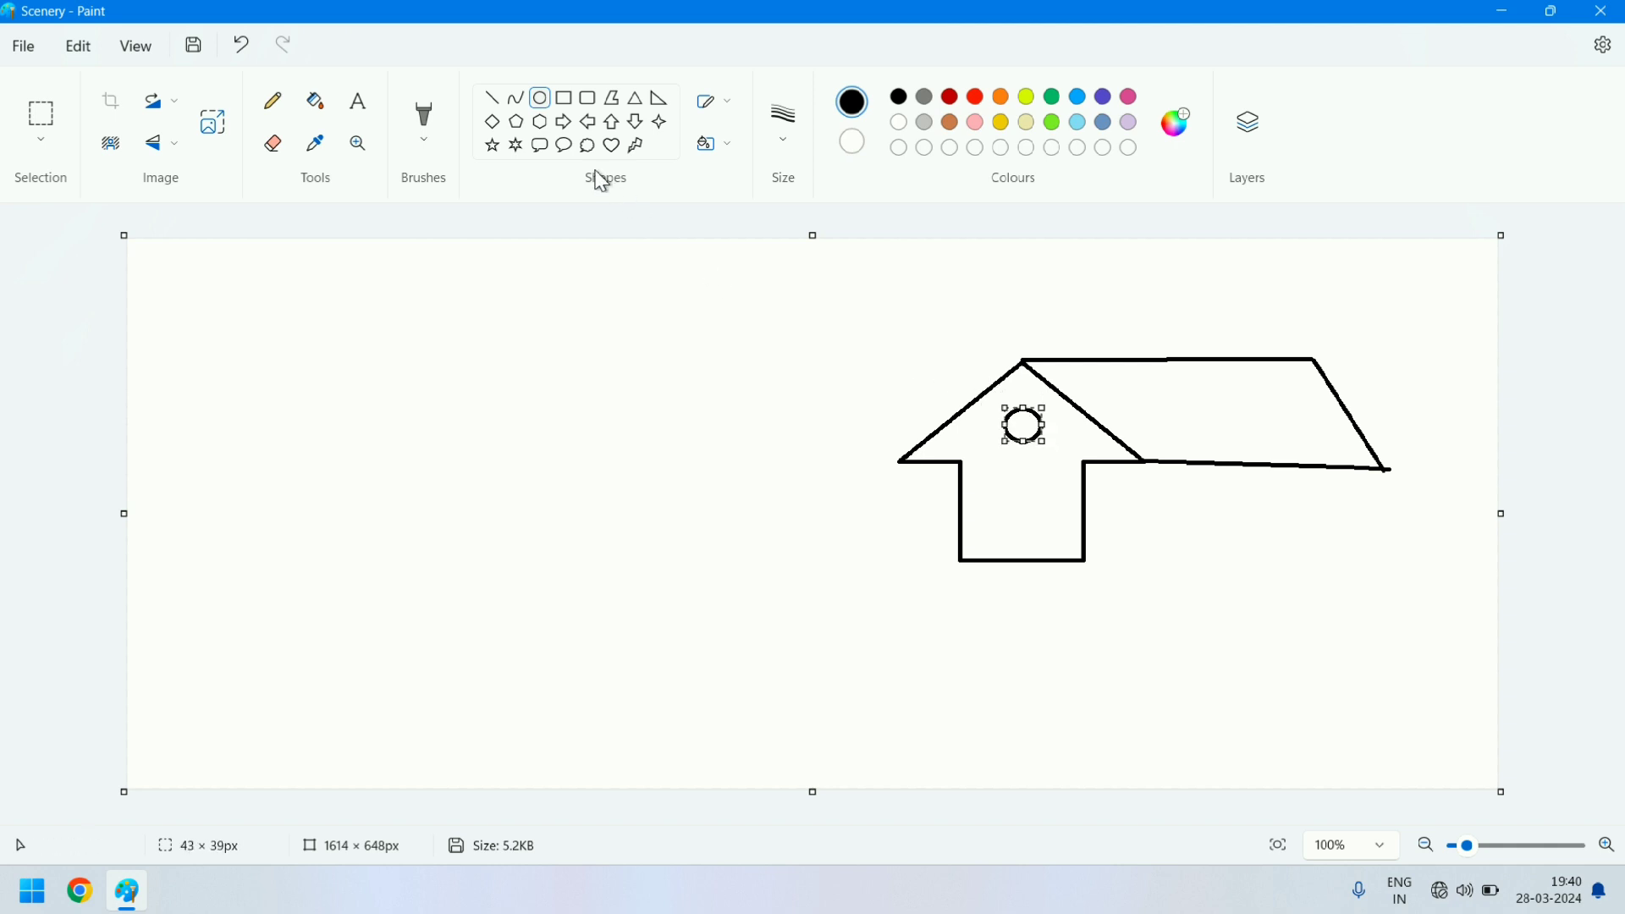
- Draw a black rounded-rectangle door about 43 × 98 px in the house front and outline the side wall under the roof with straight lines
click(587, 99)
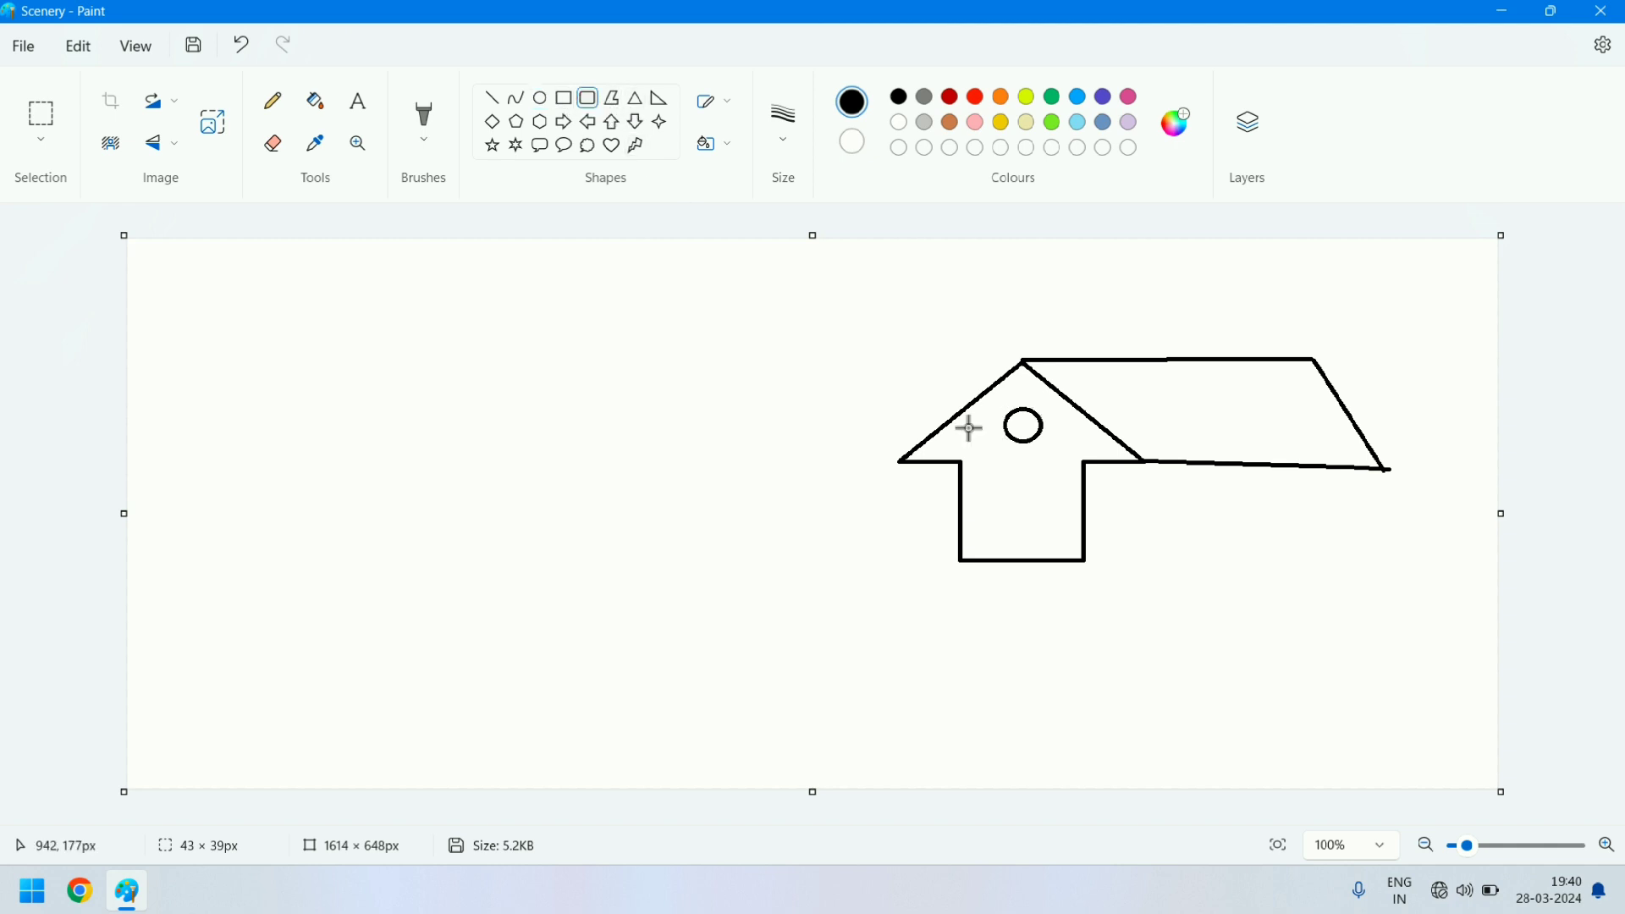
drag(1004, 479, 1039, 565)
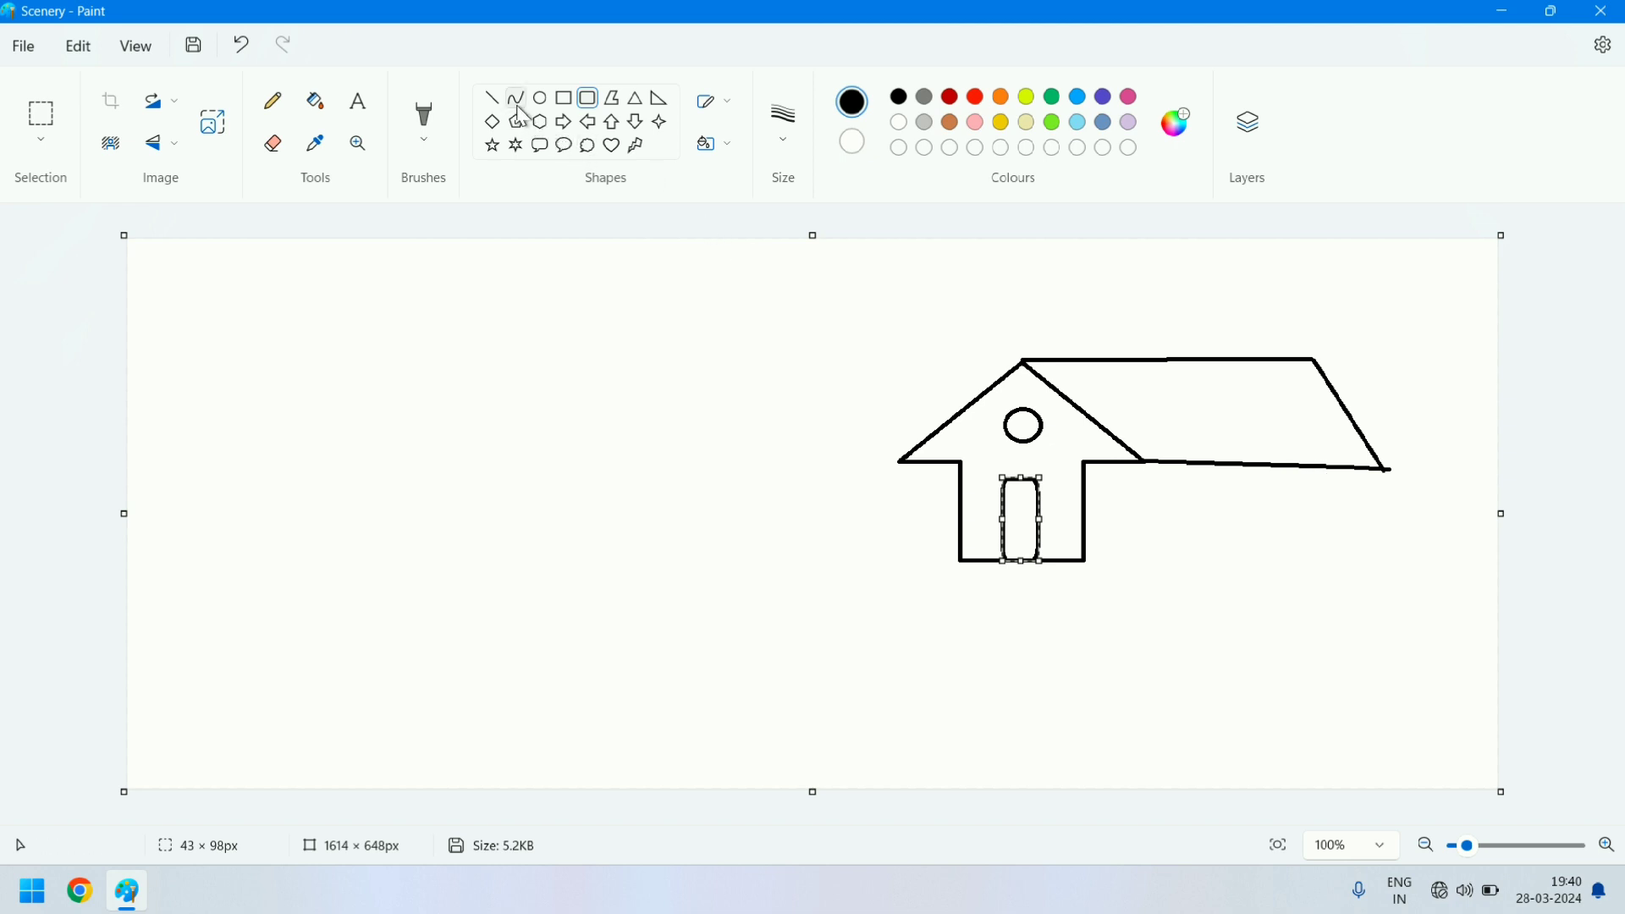
click(491, 98)
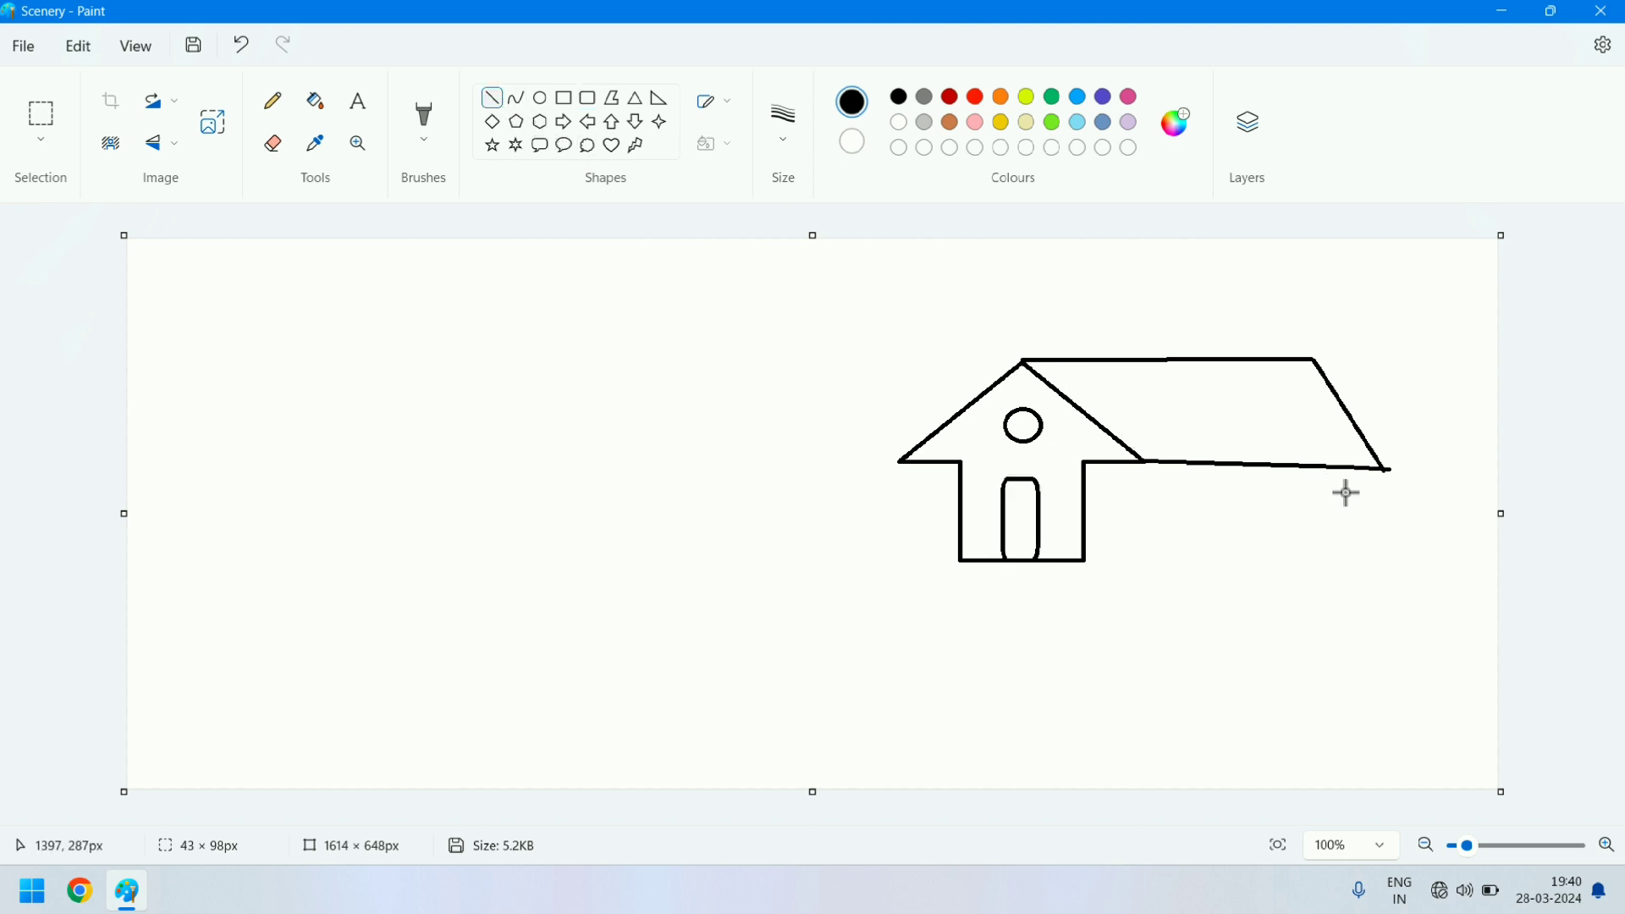
drag(1363, 471, 1358, 573)
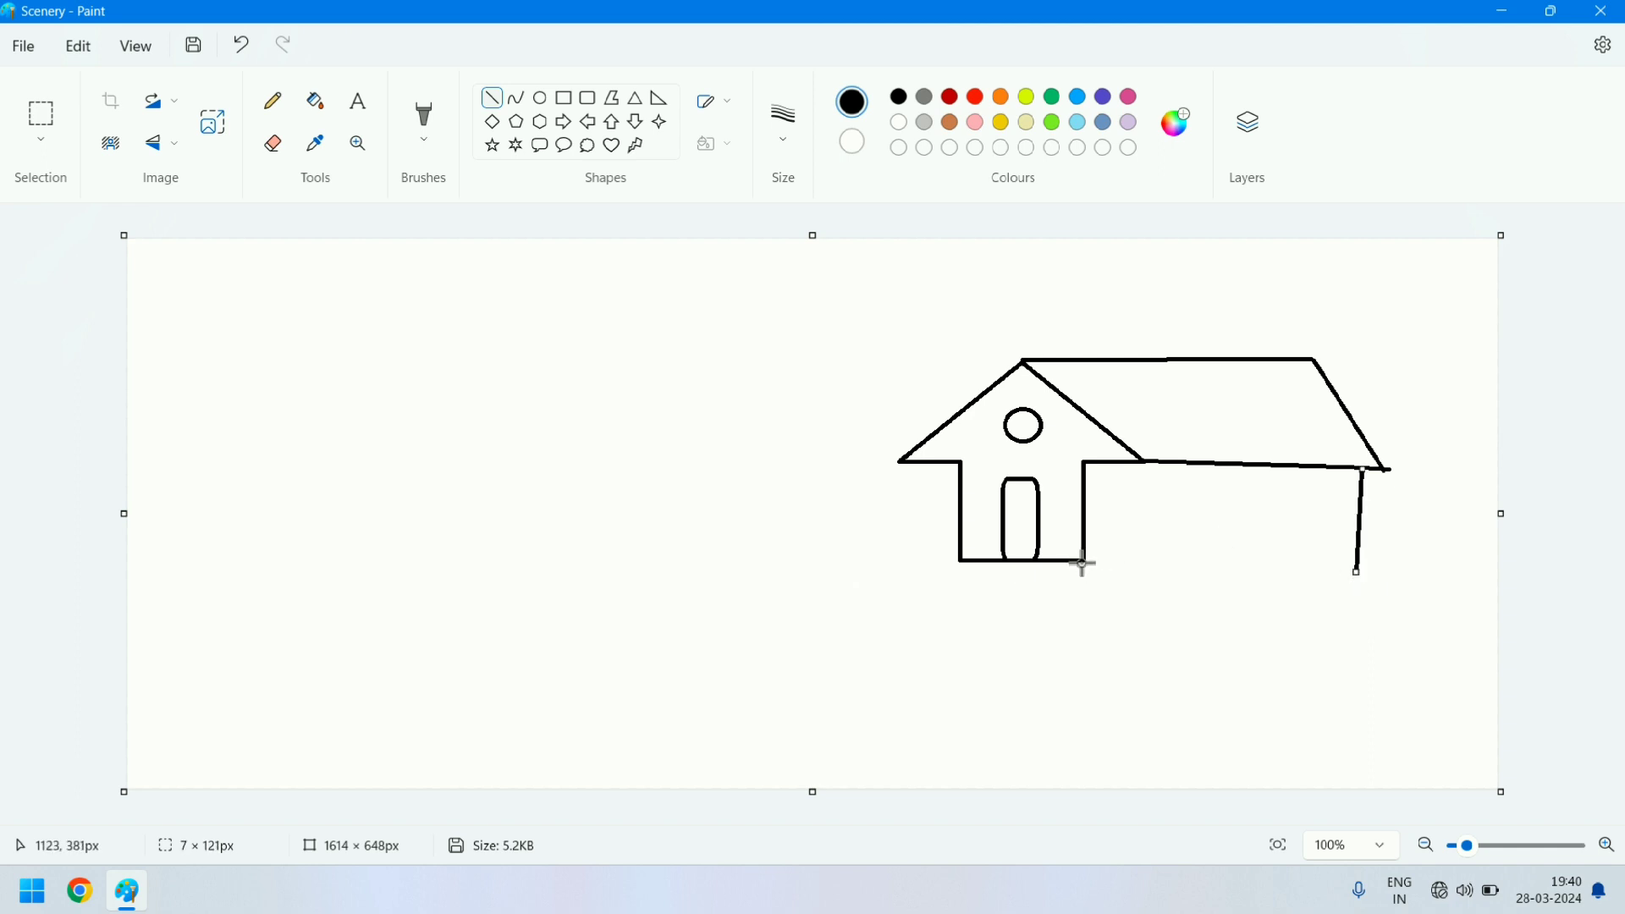
key(ctrl+z)
drag(1372, 468, 1372, 512)
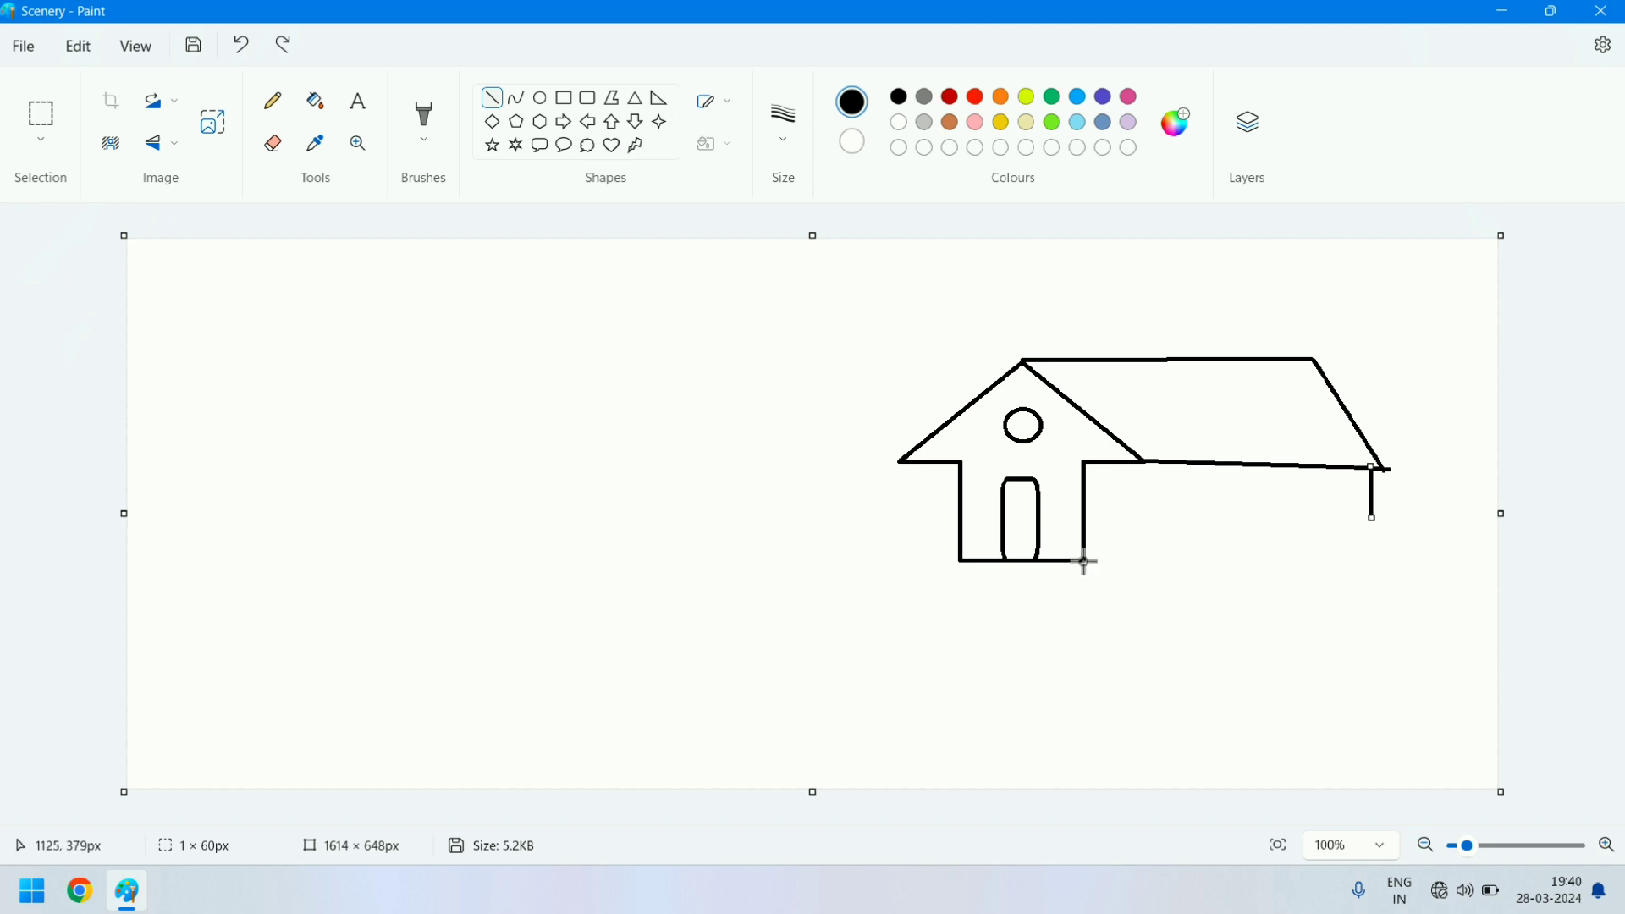
mouse_move(1084, 561)
mouse_down()
mouse_move(1305, 519)
mouse_move(1381, 523)
mouse_up()
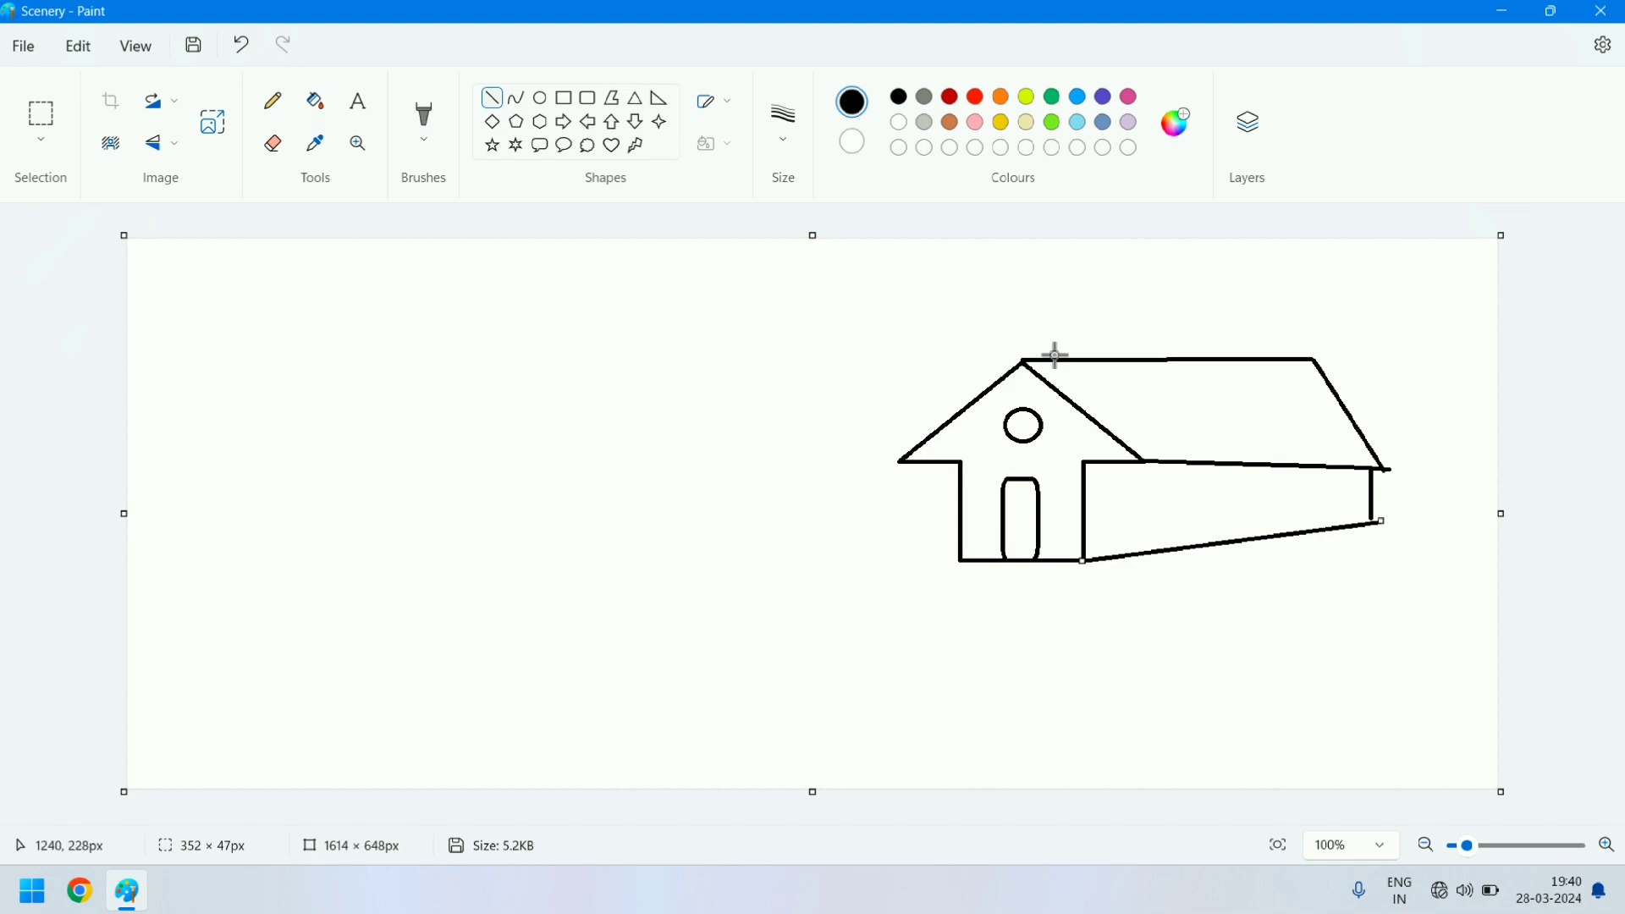
- Draw a chimney on the roof ridge from two short black vertical lines topped by a brown-outlined circle about 41 × 37 px
click(1159, 322)
drag(1159, 324, 1164, 361)
drag(1184, 319, 1188, 361)
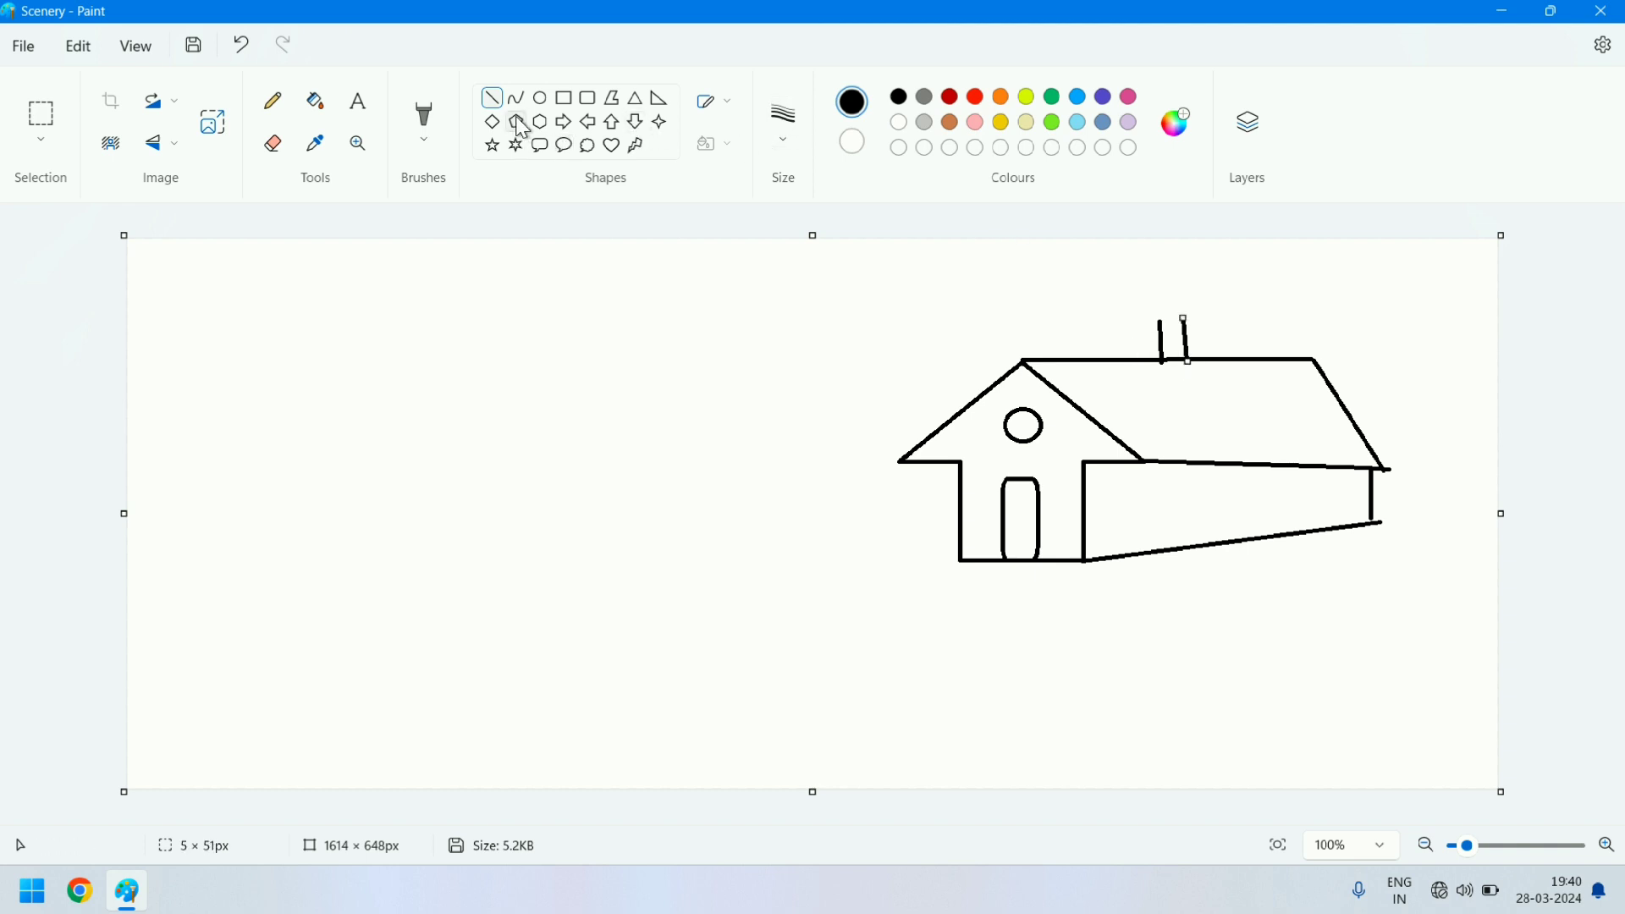
click(540, 100)
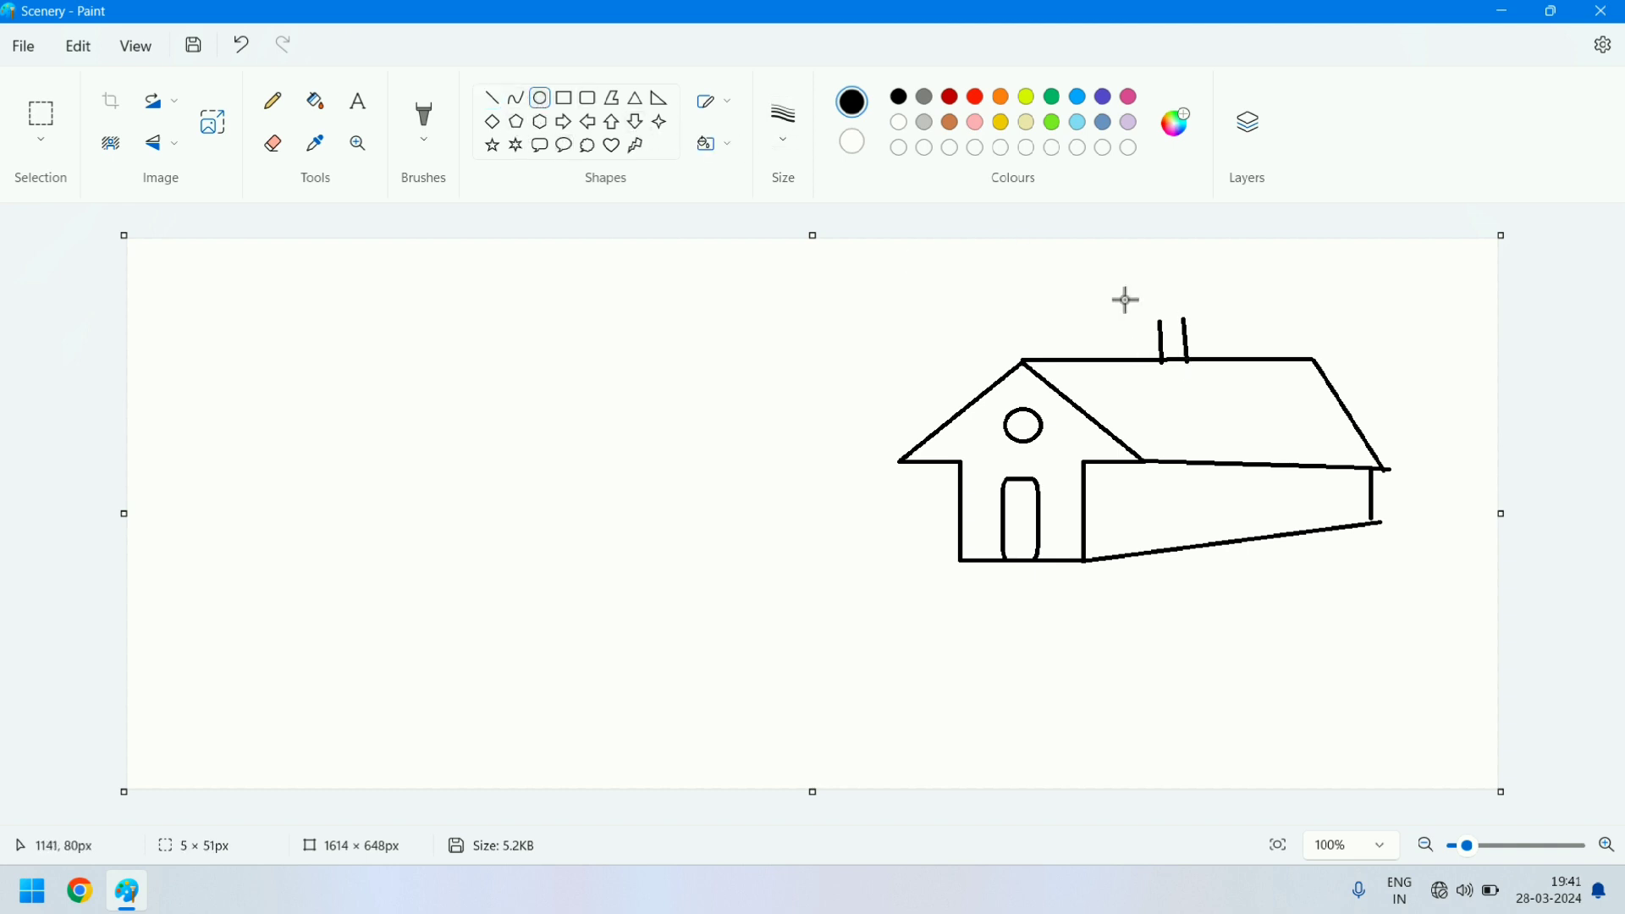
drag(1156, 301, 1192, 332)
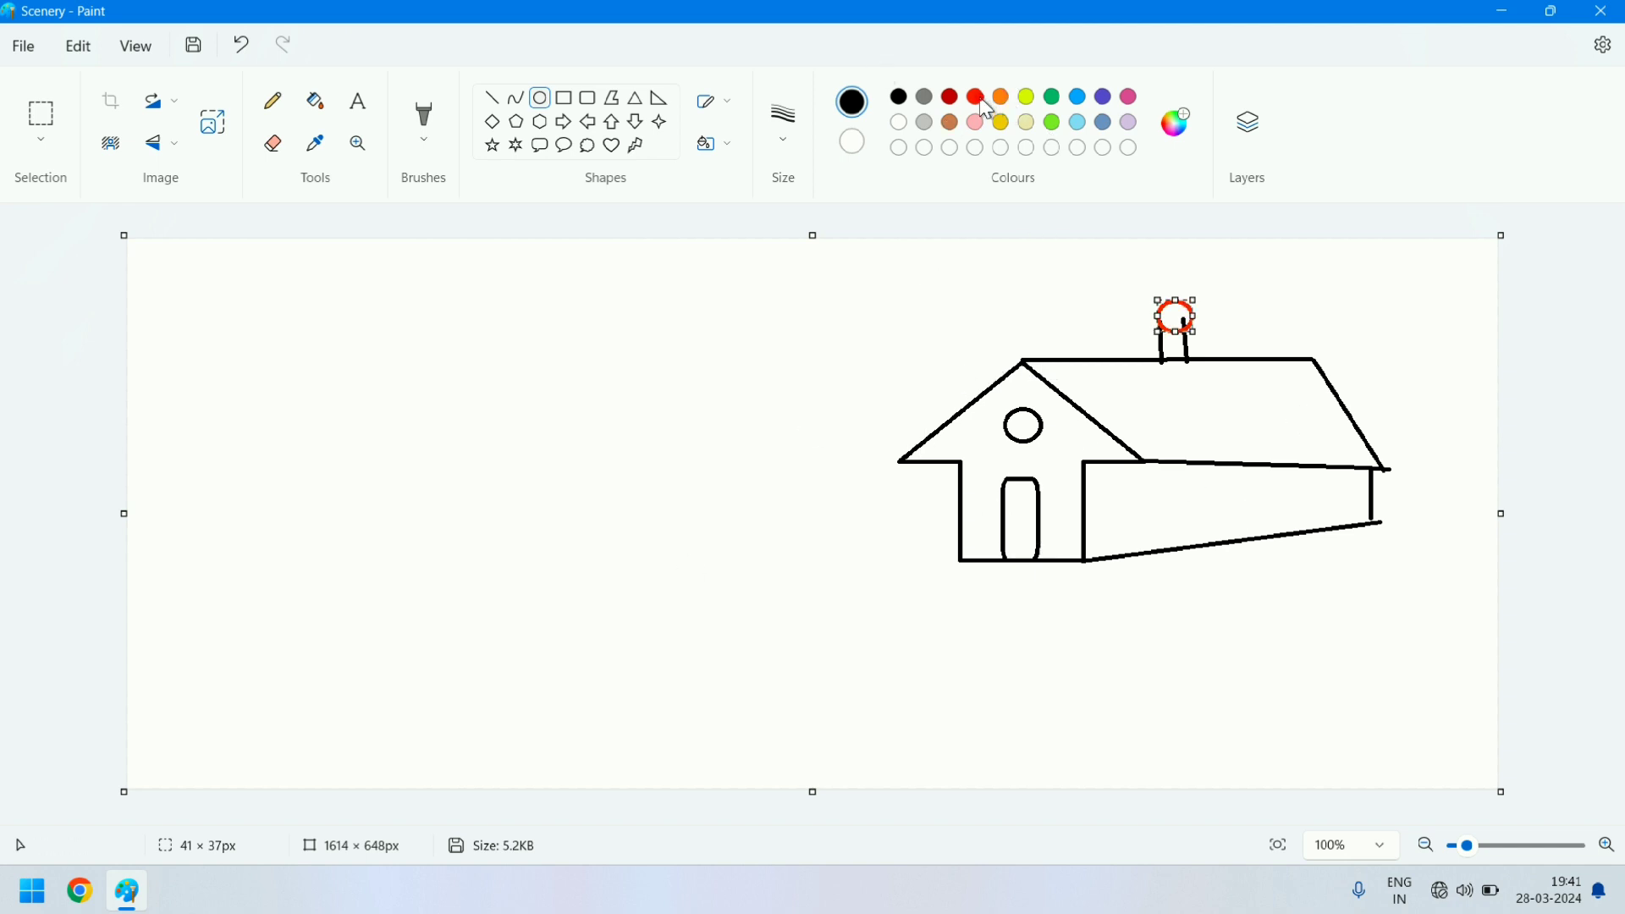
click(979, 99)
click(951, 123)
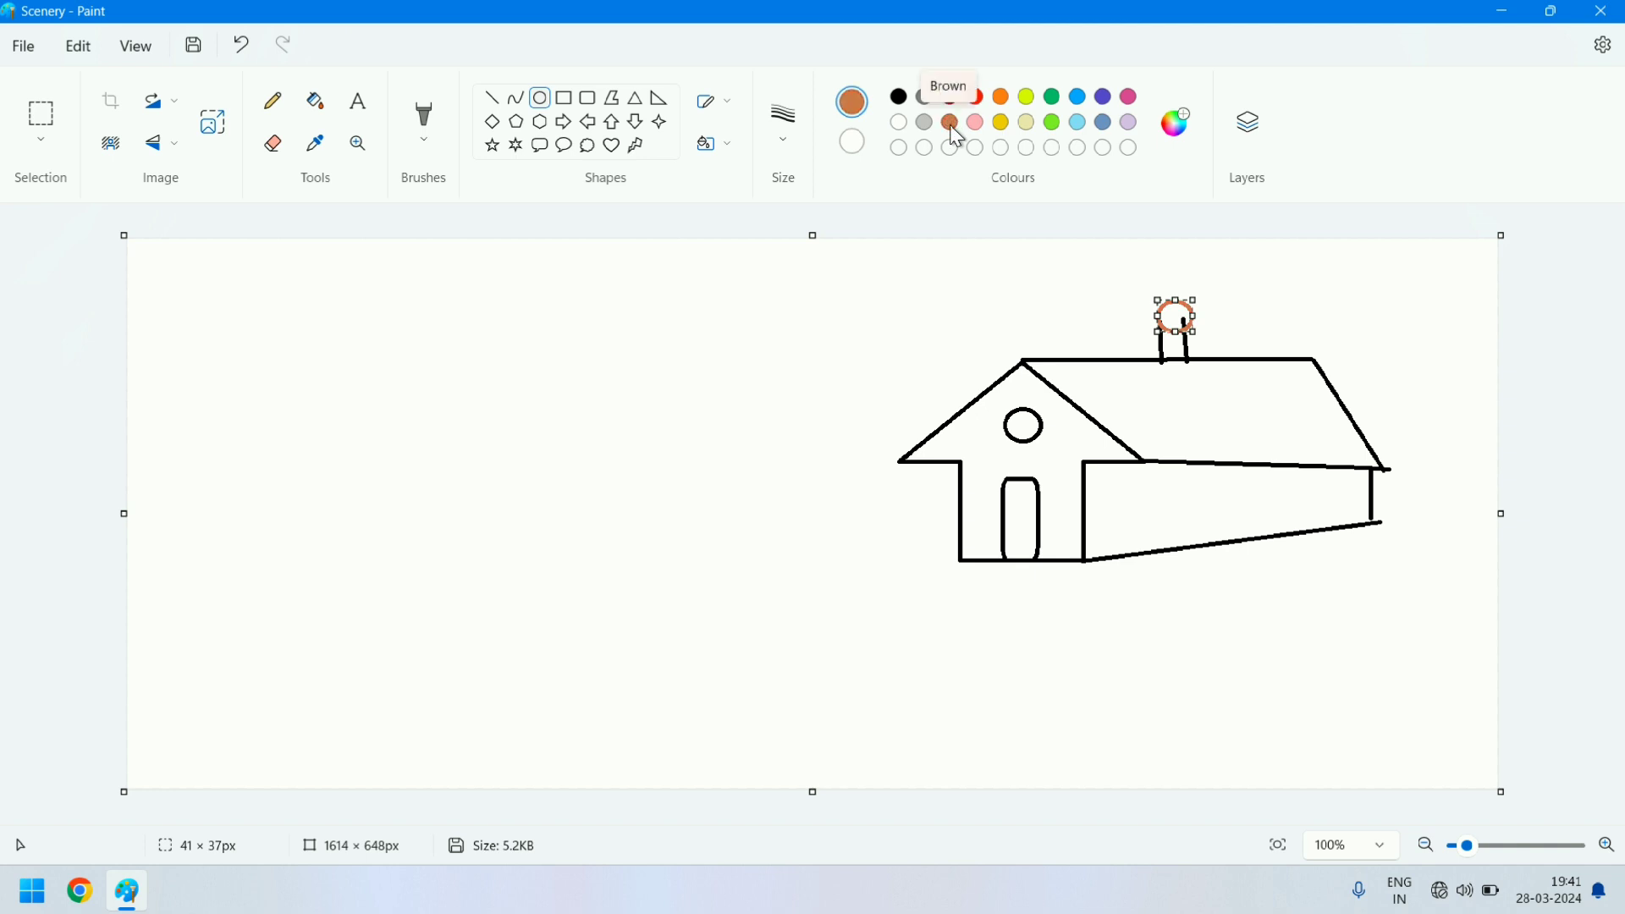
- Fill the slanted roof with brown and the house front with bright blue
click(313, 105)
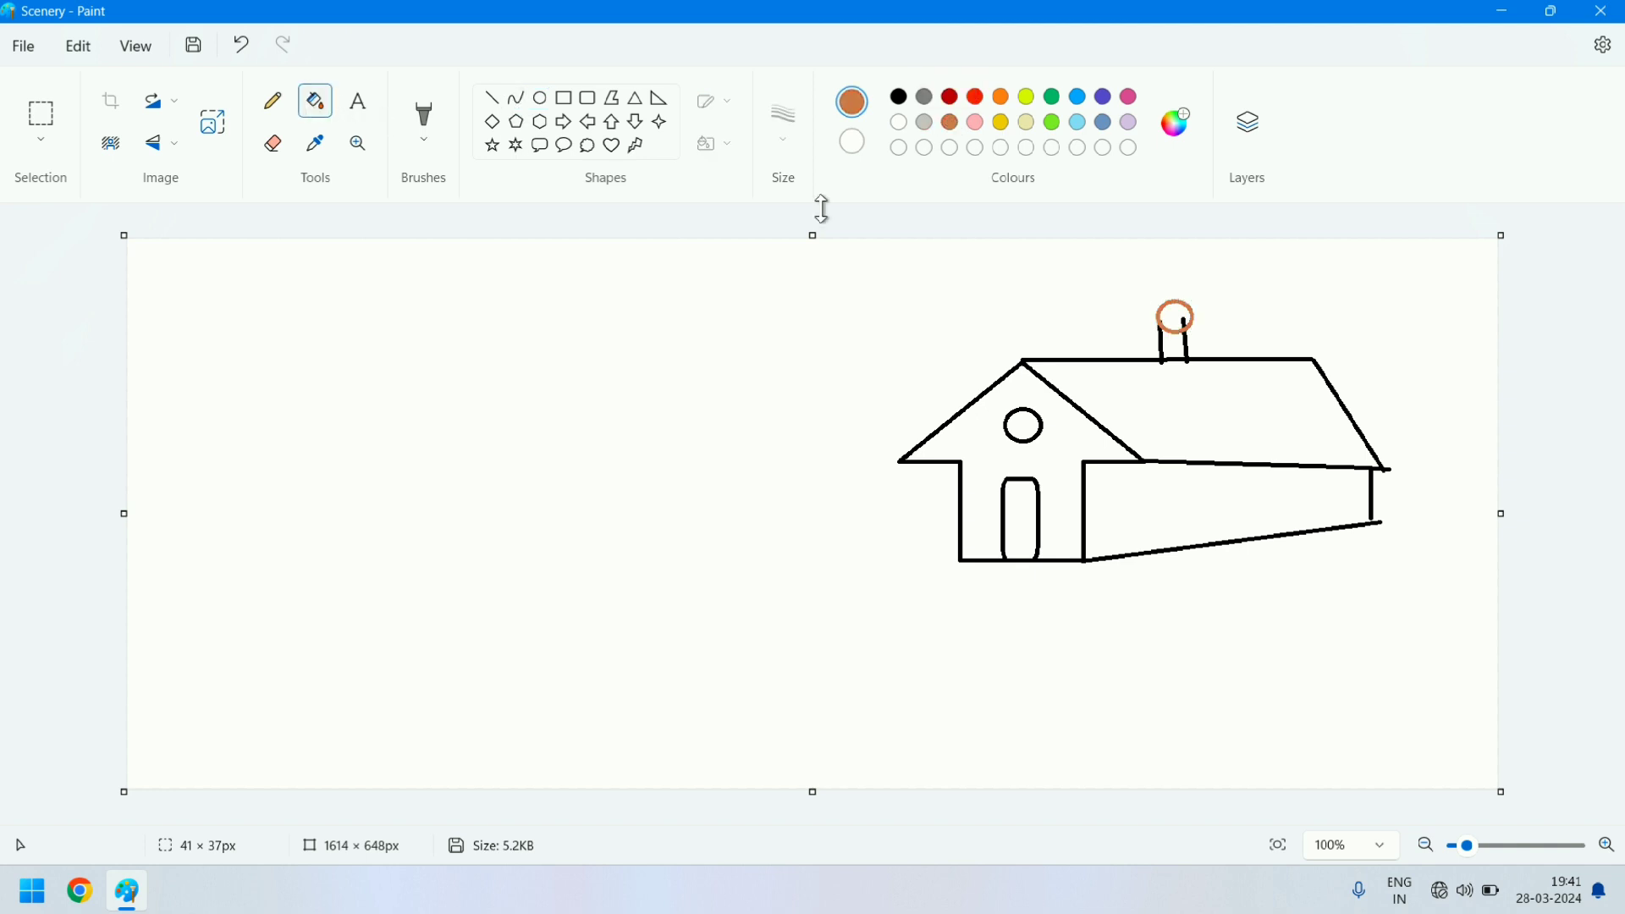
click(1159, 400)
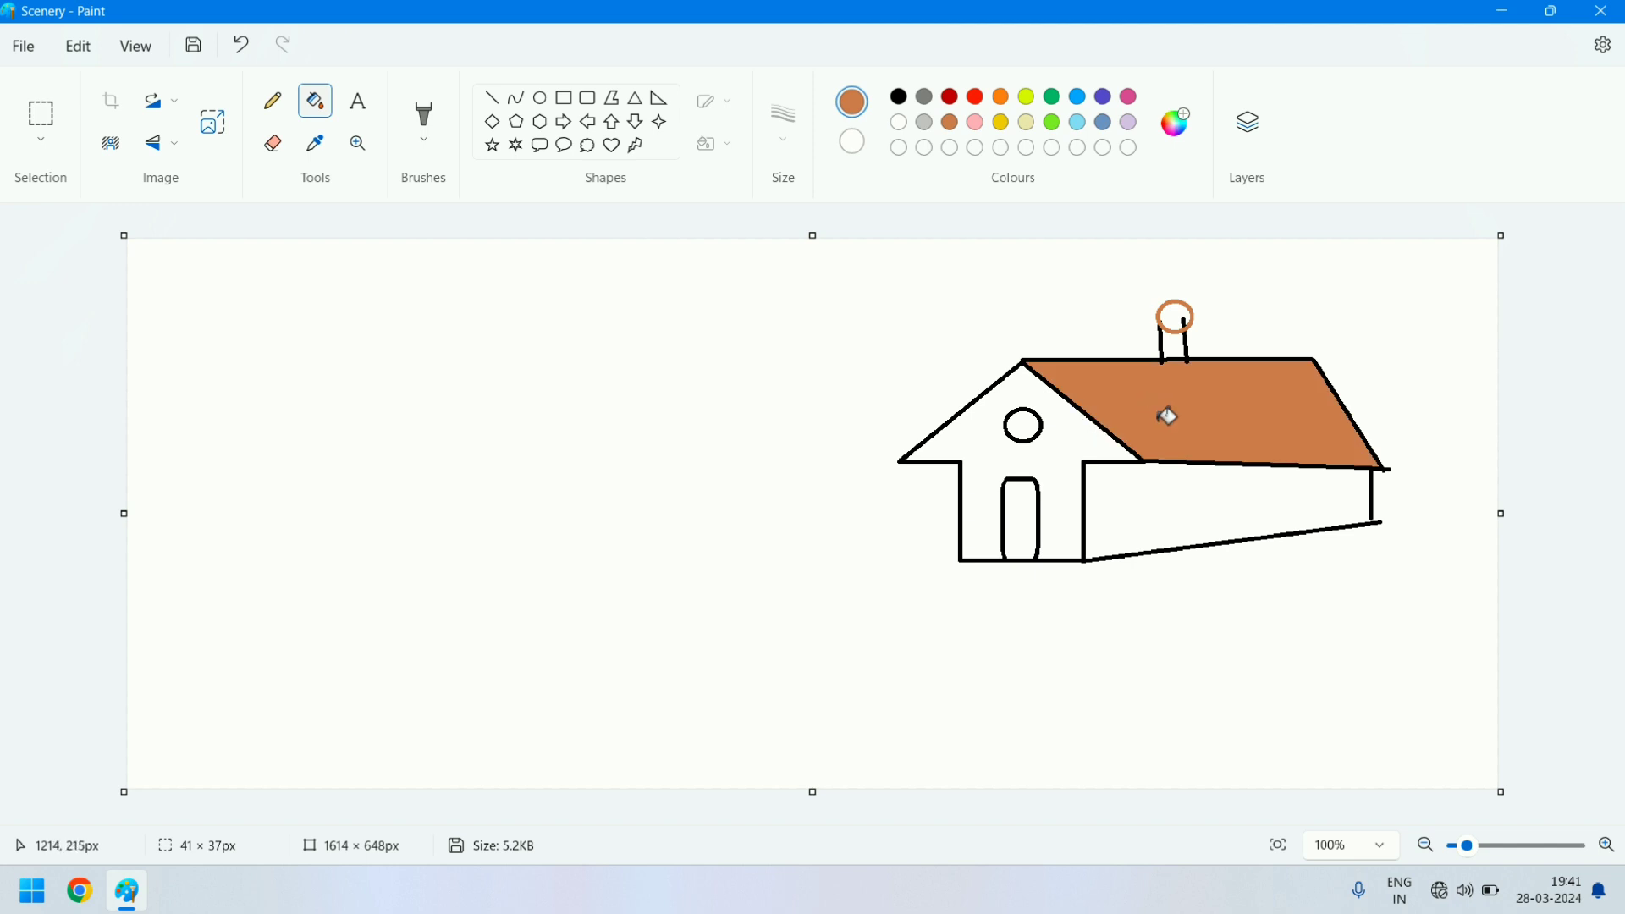
click(1082, 98)
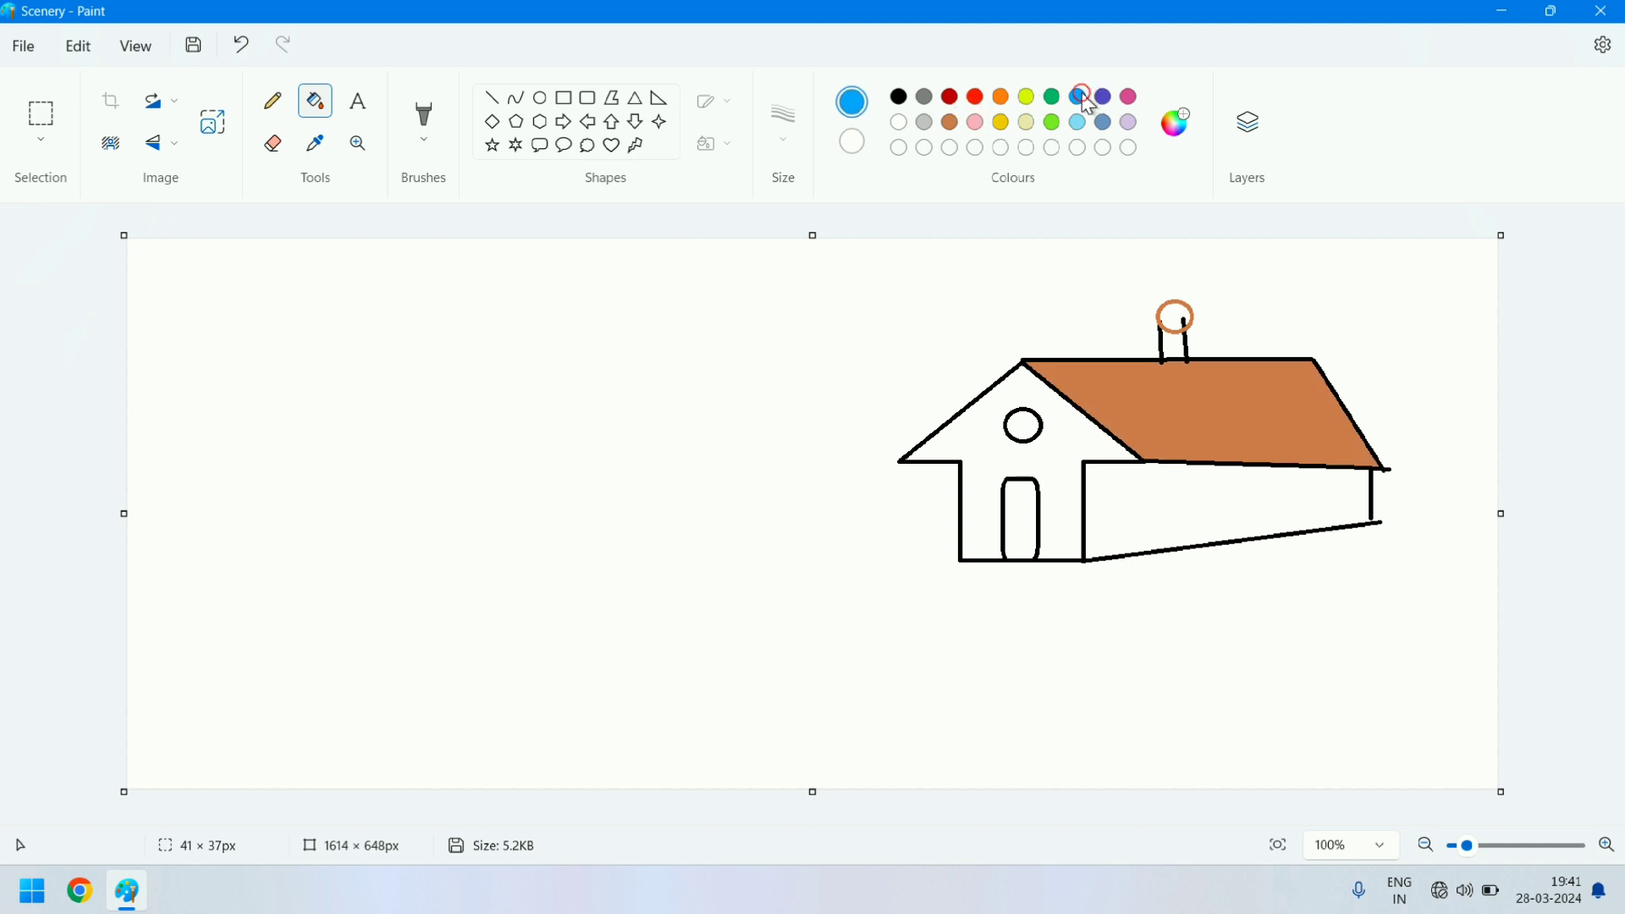
click(1068, 442)
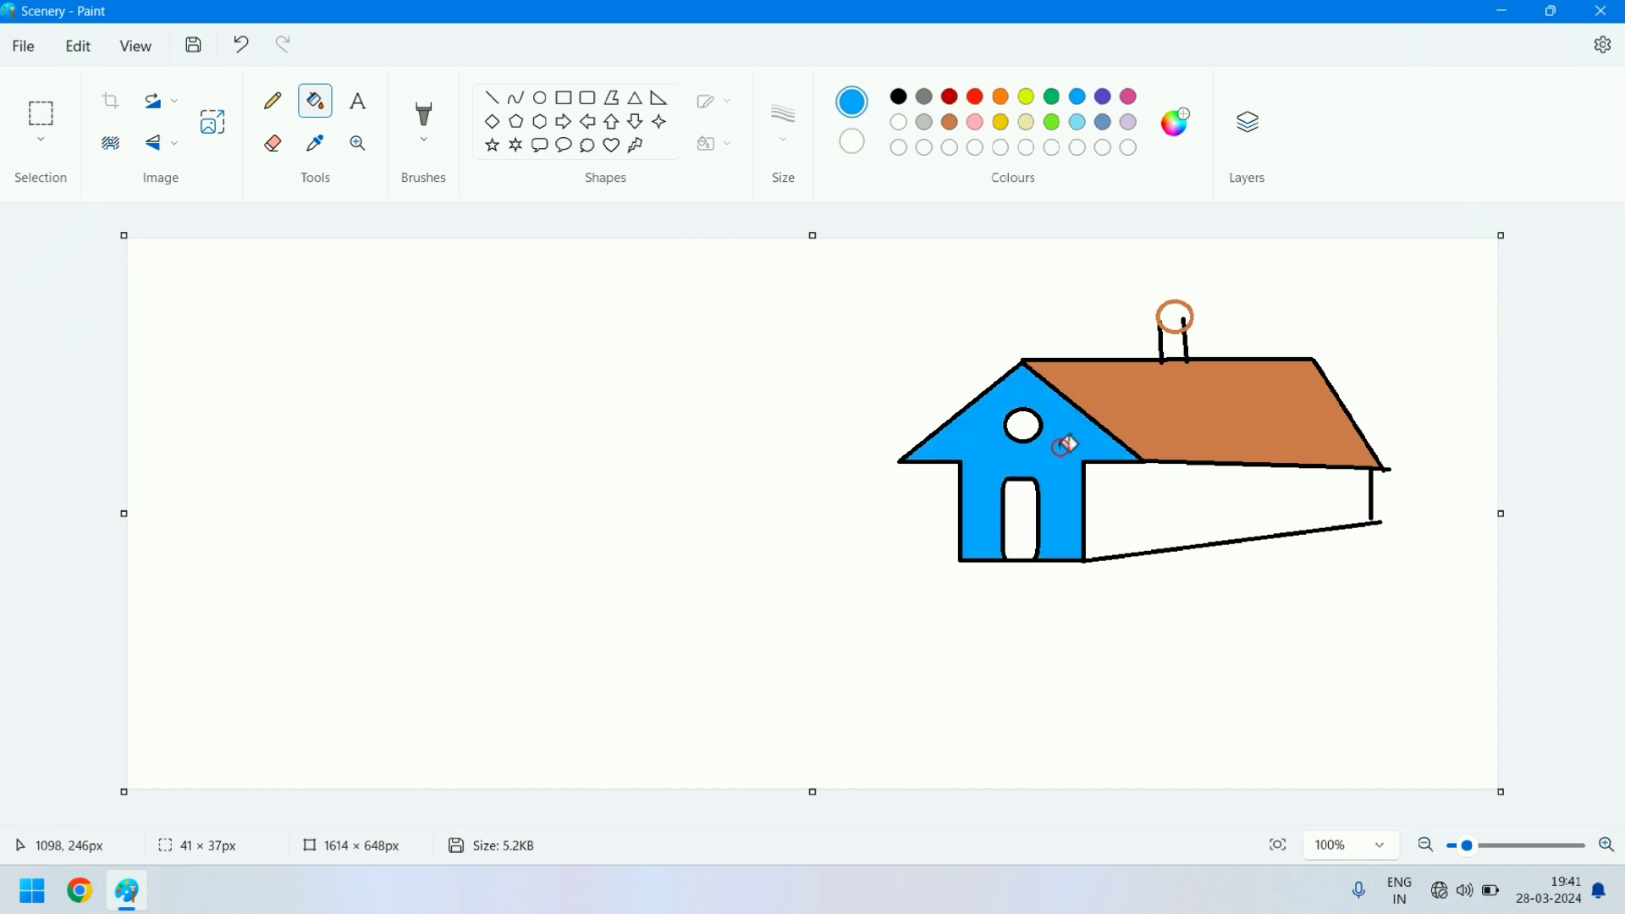
- Fill the door with light grey and both the gable circle and the chimney circle with gold
click(927, 126)
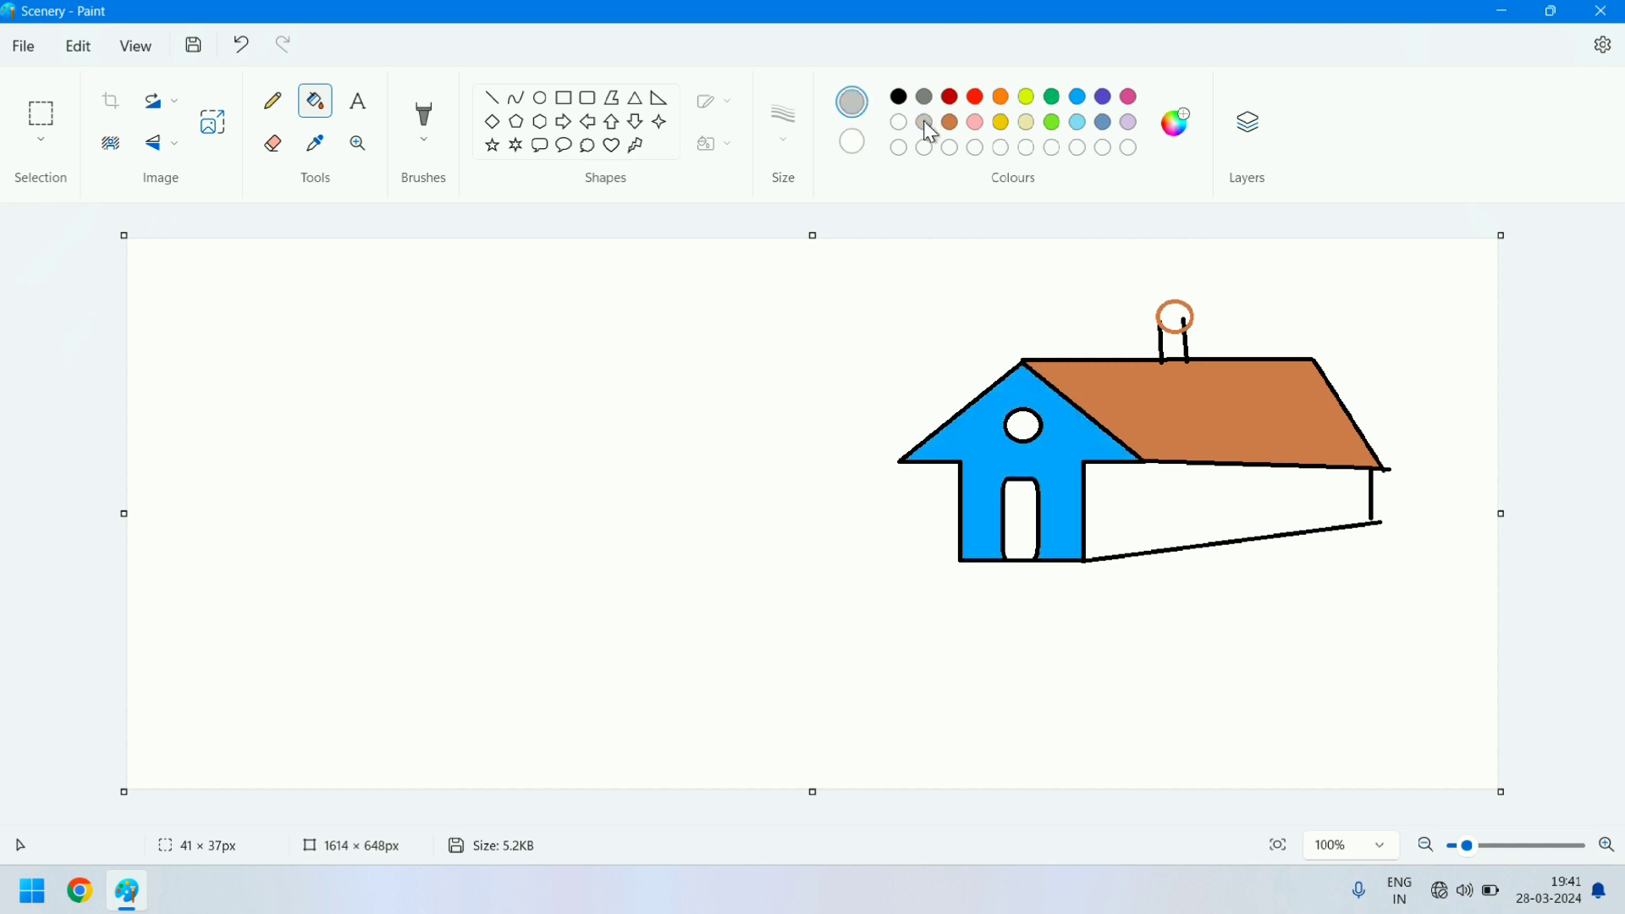
click(1028, 514)
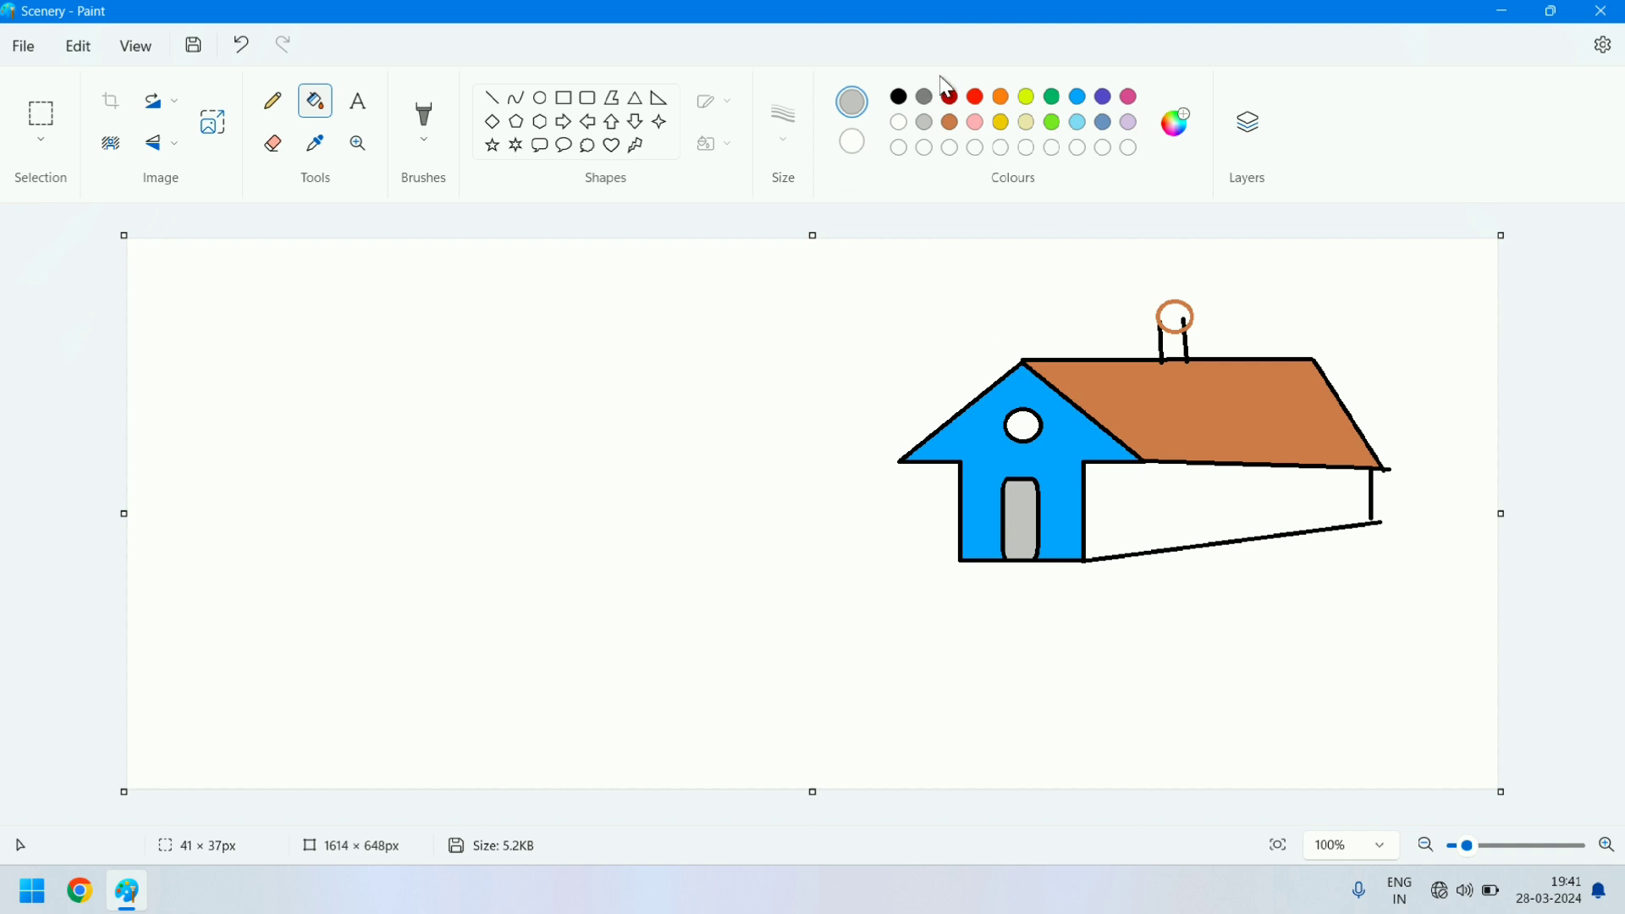
click(1006, 125)
click(1020, 420)
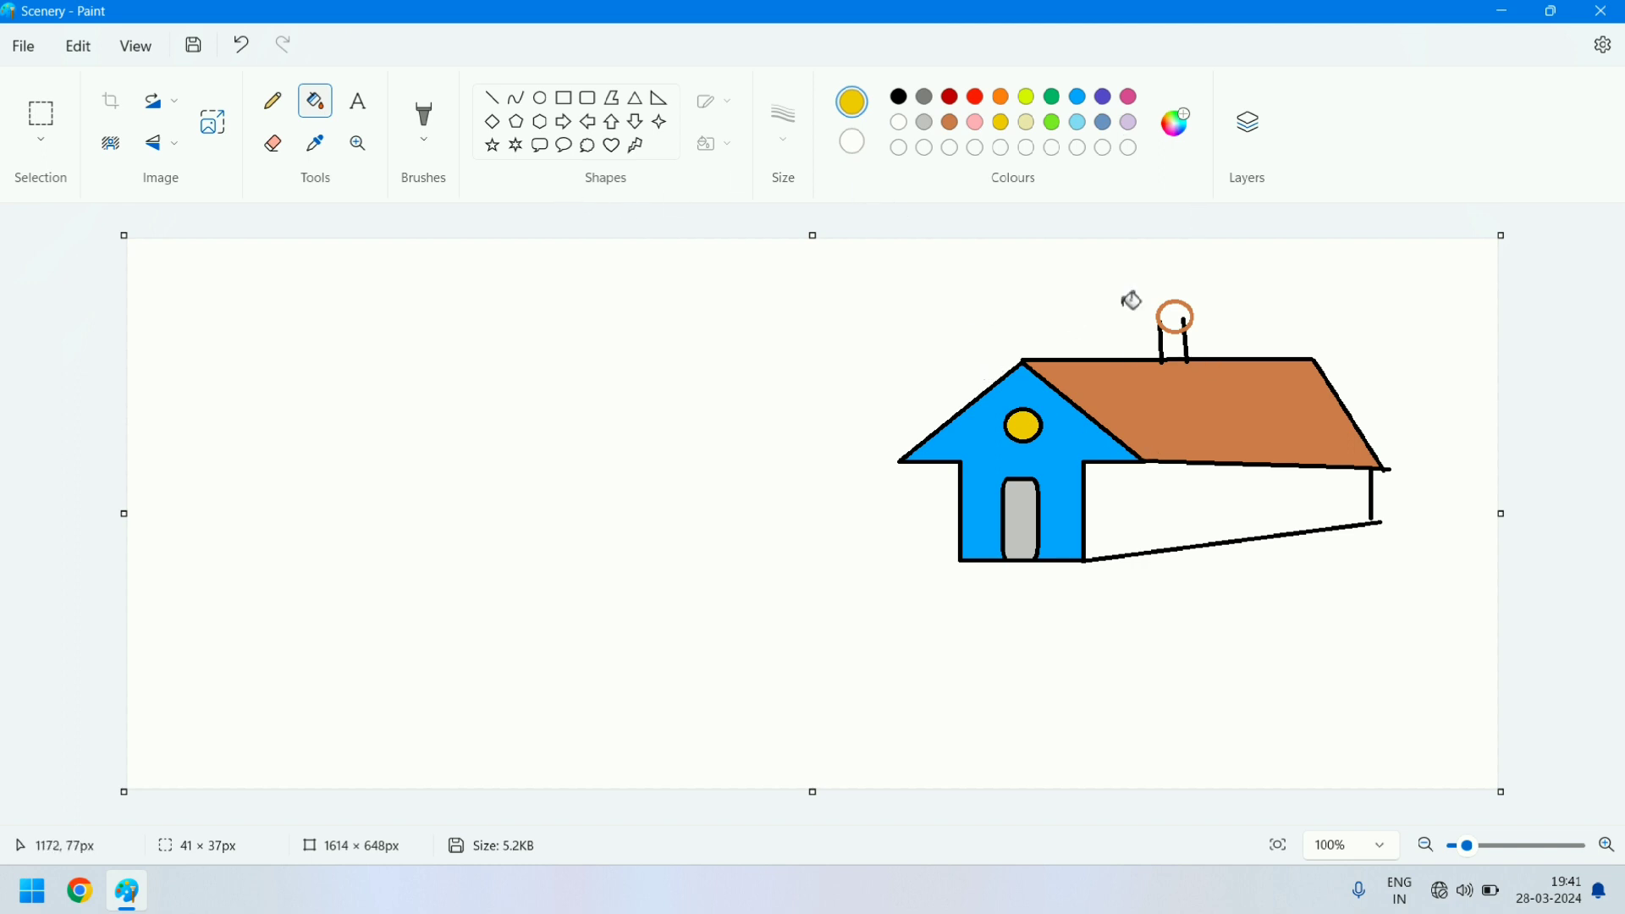
- Draw a black-outlined rectangular window about 125 × 15 px on the side wall and fill it with red
click(565, 100)
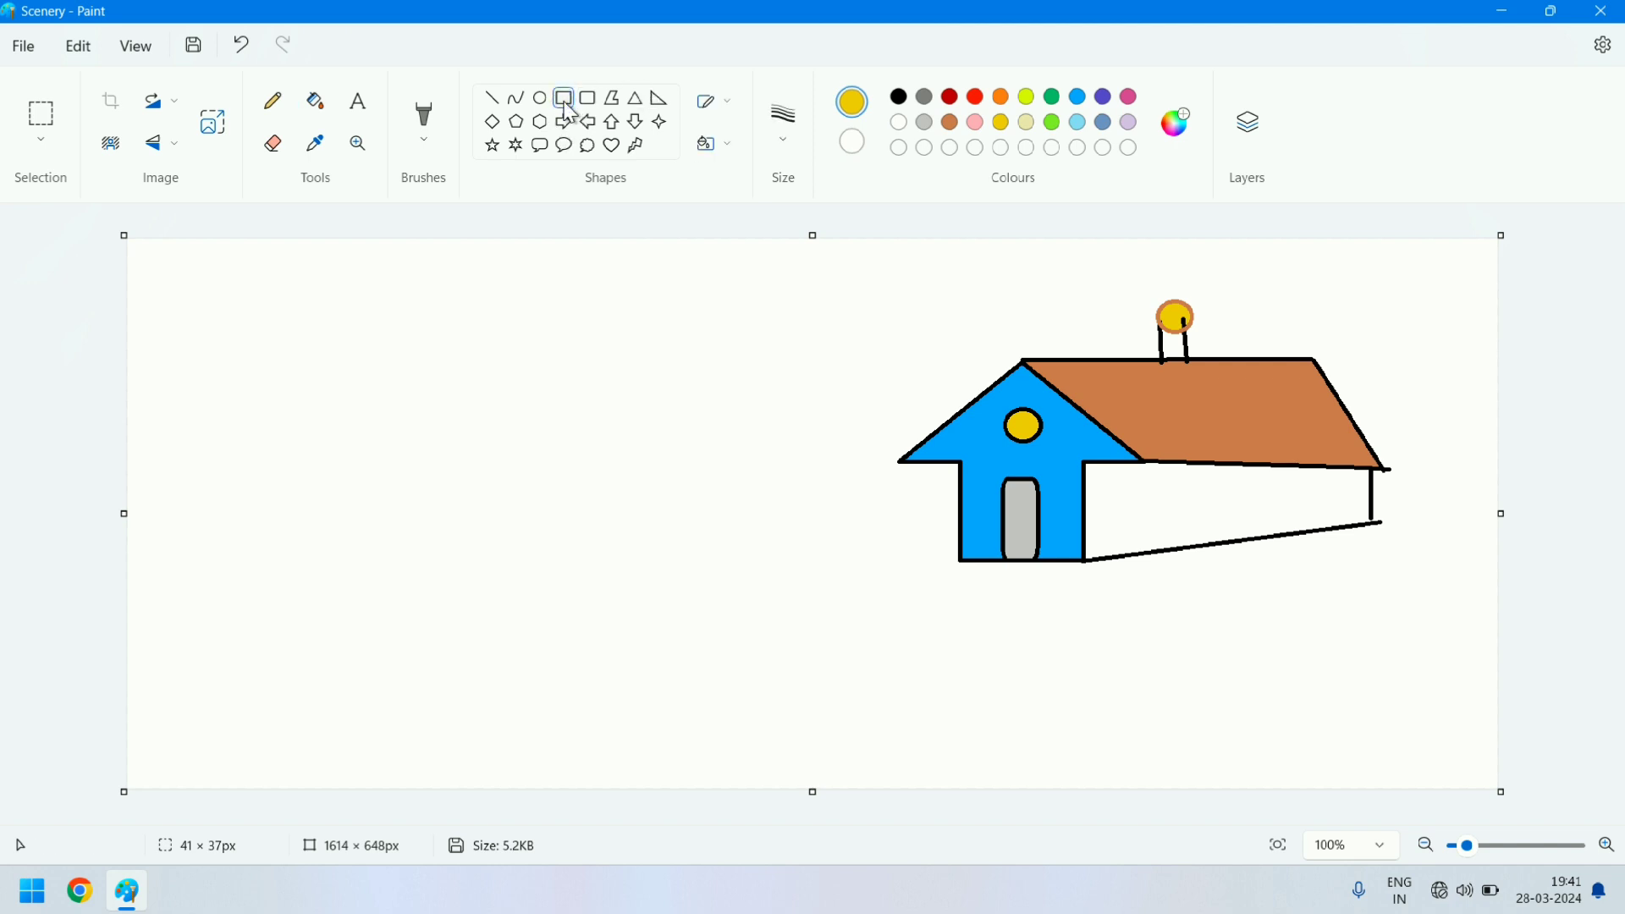
click(899, 98)
drag(1204, 497, 1311, 511)
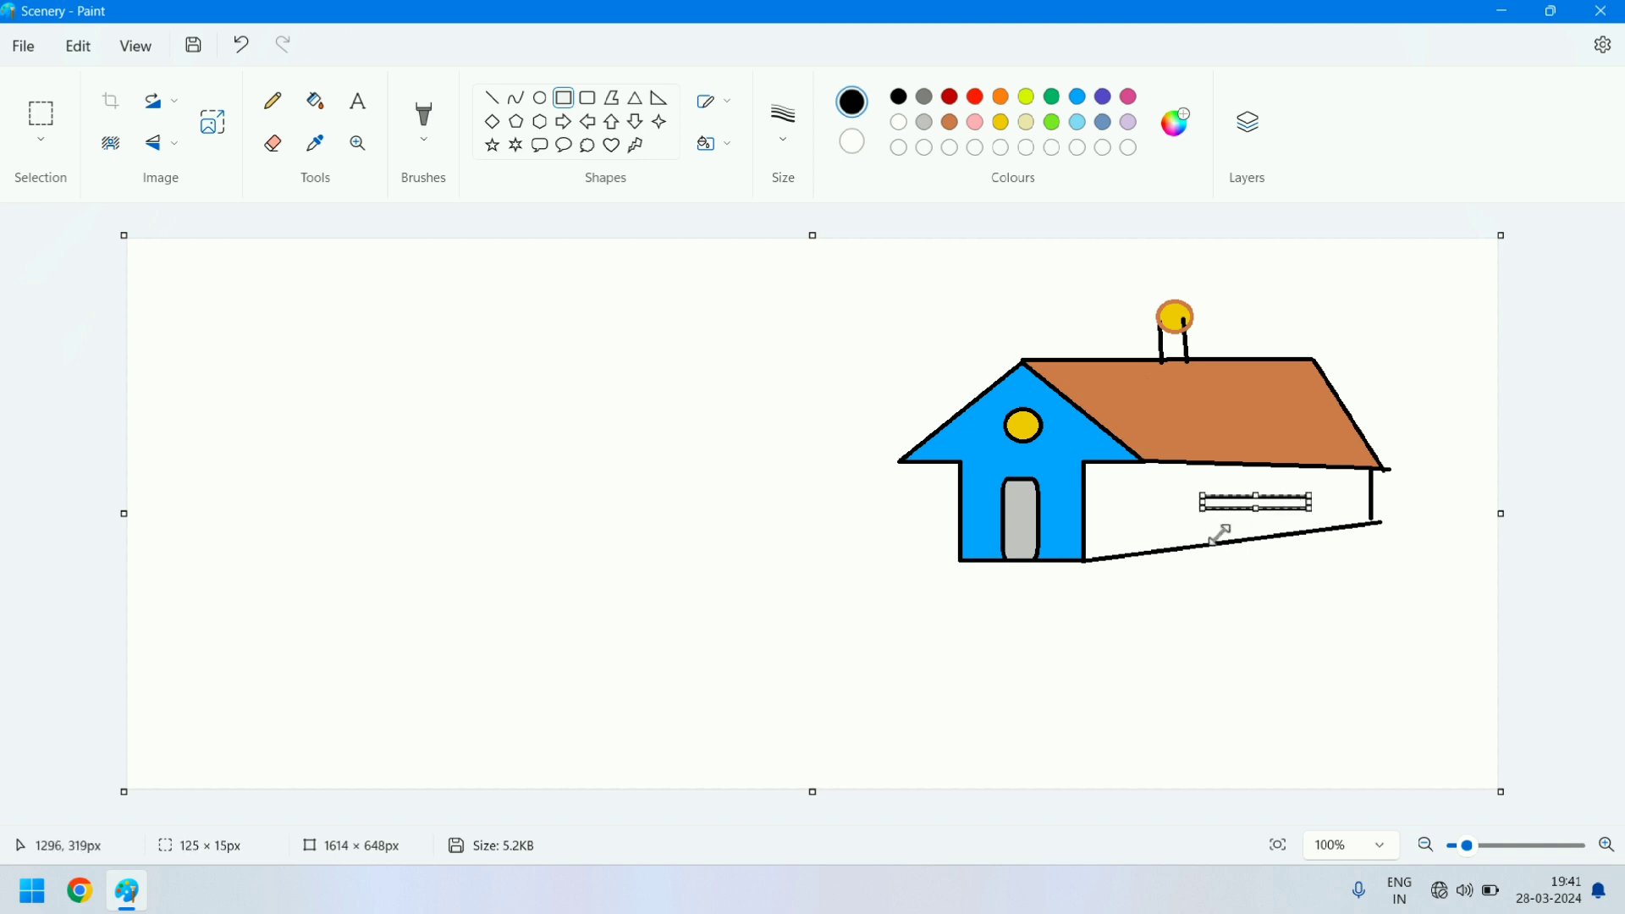
click(1052, 96)
click(316, 102)
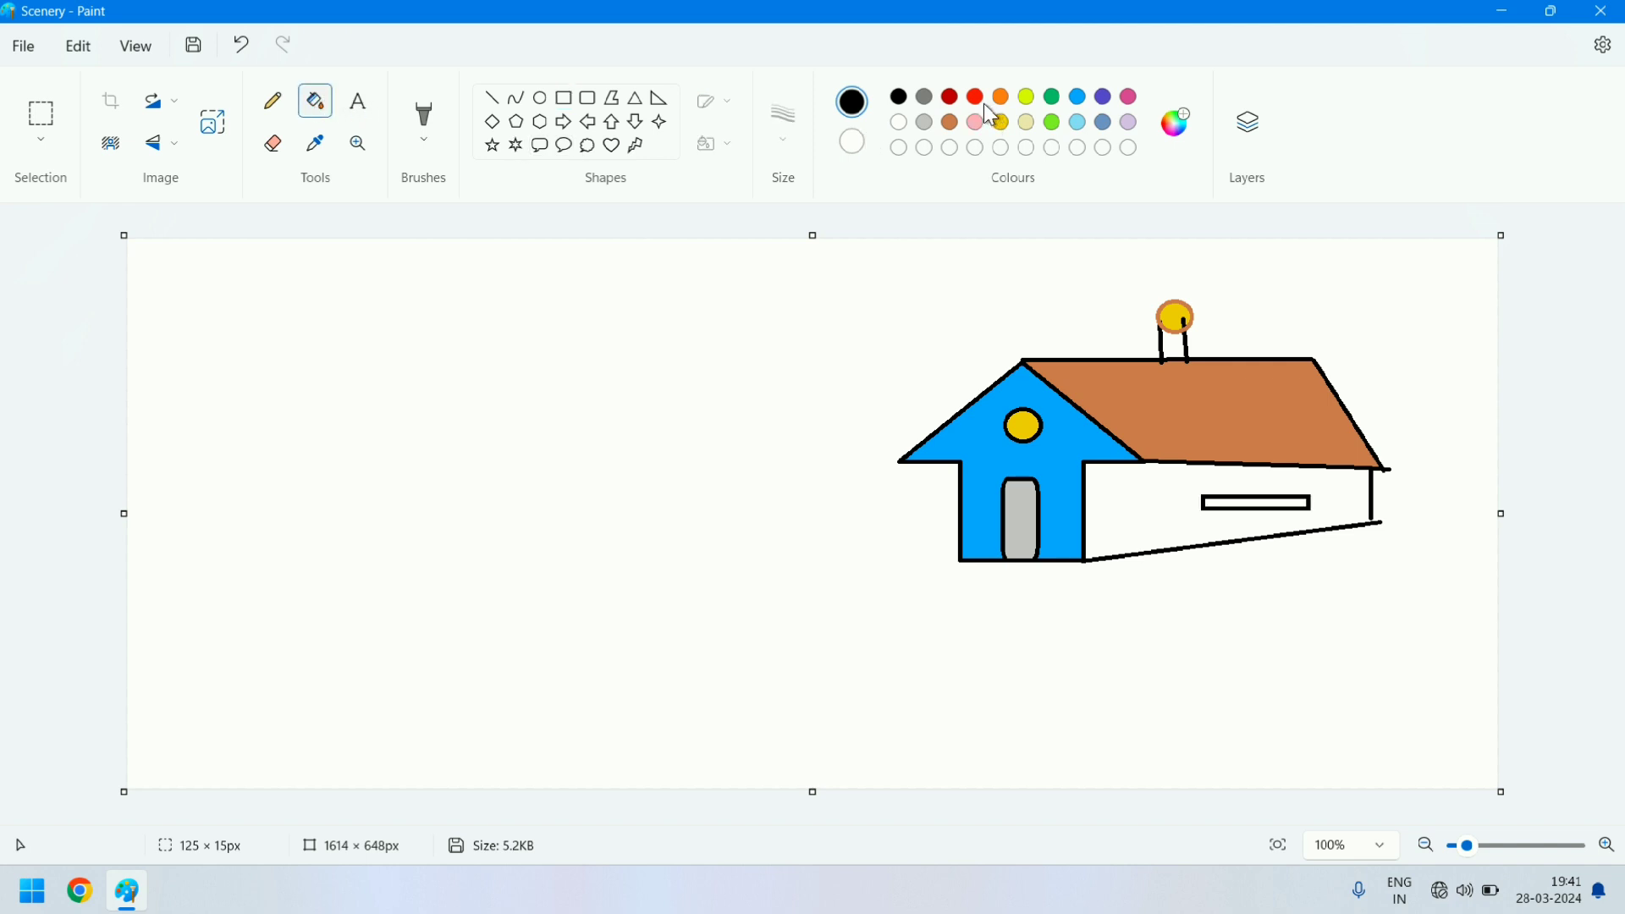
click(977, 100)
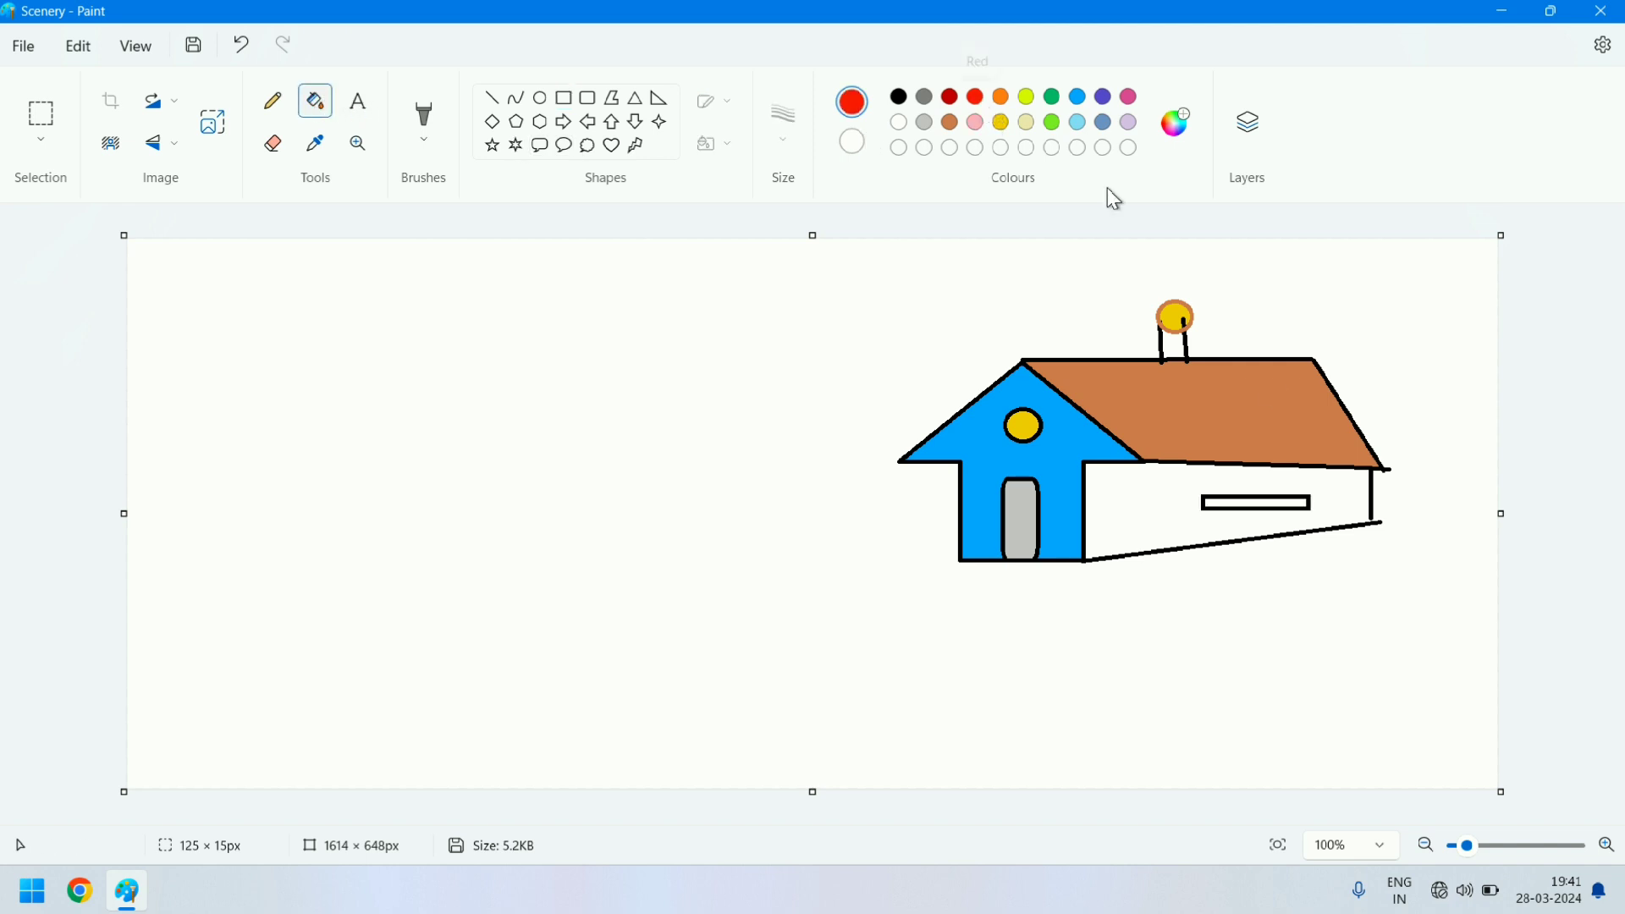
click(1258, 495)
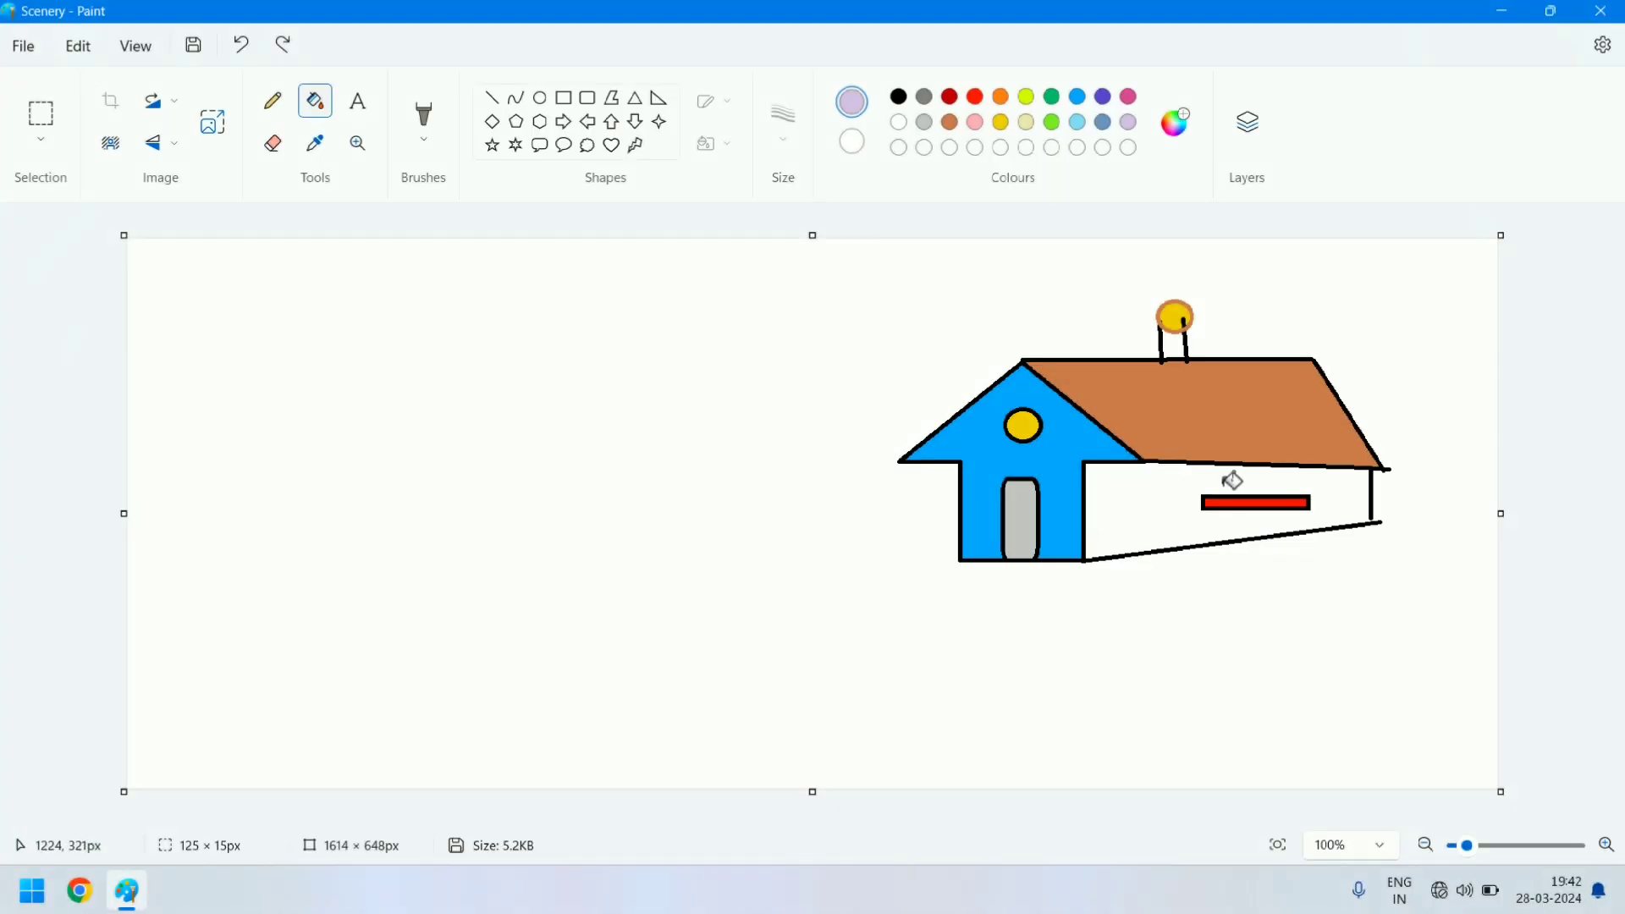
- Try to fill the house's side wall with lavender
click(1151, 495)
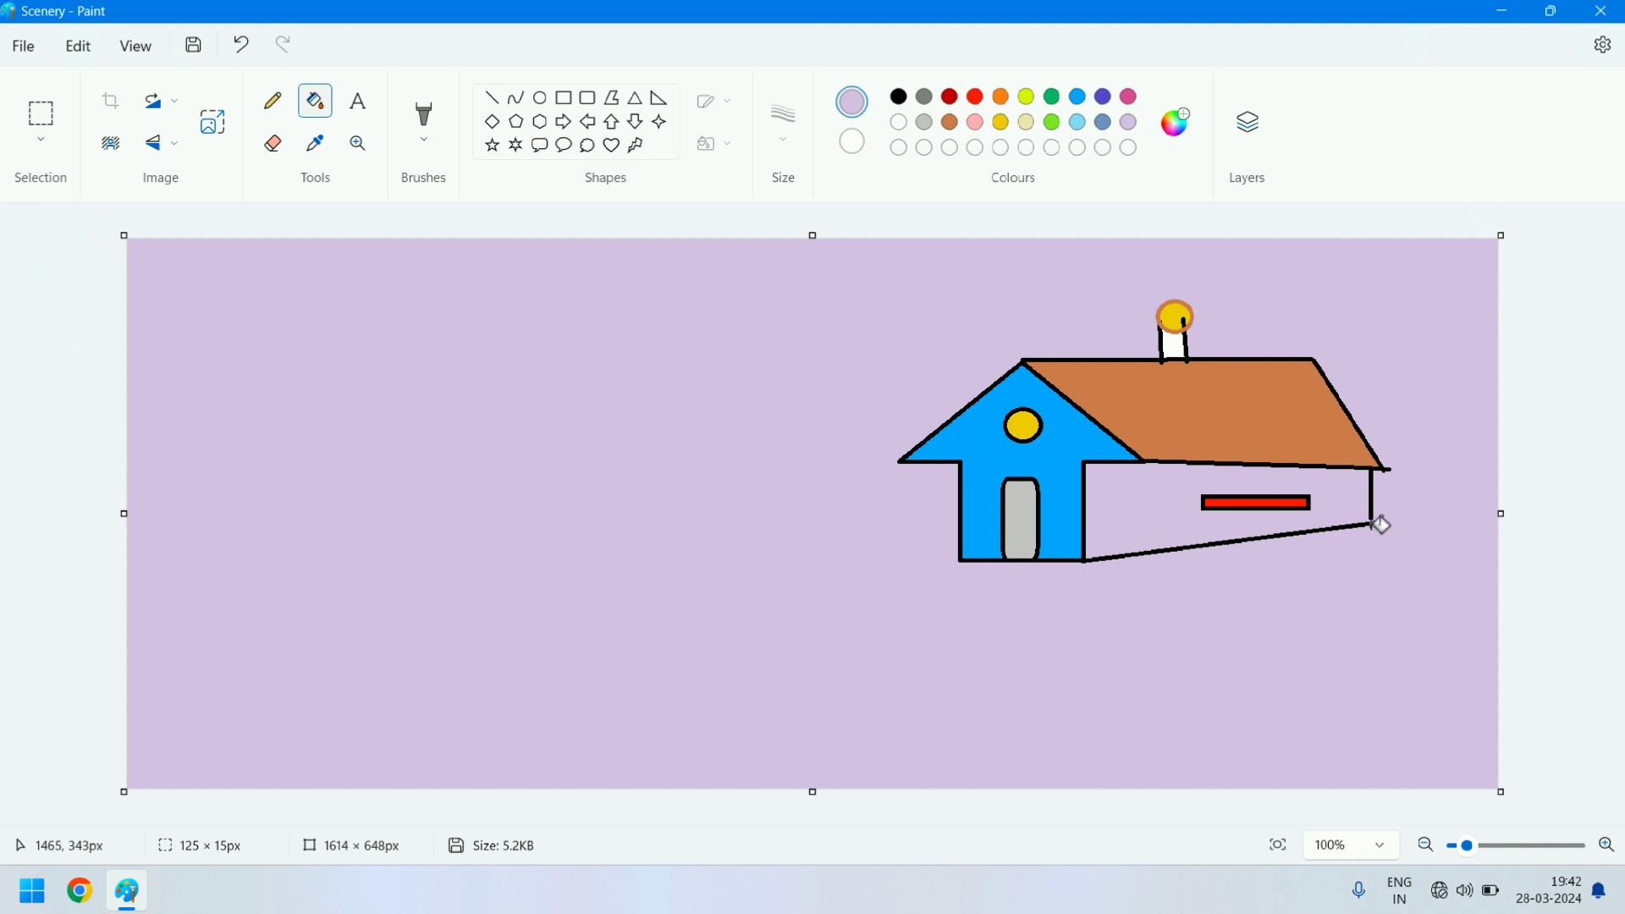
click(1606, 847)
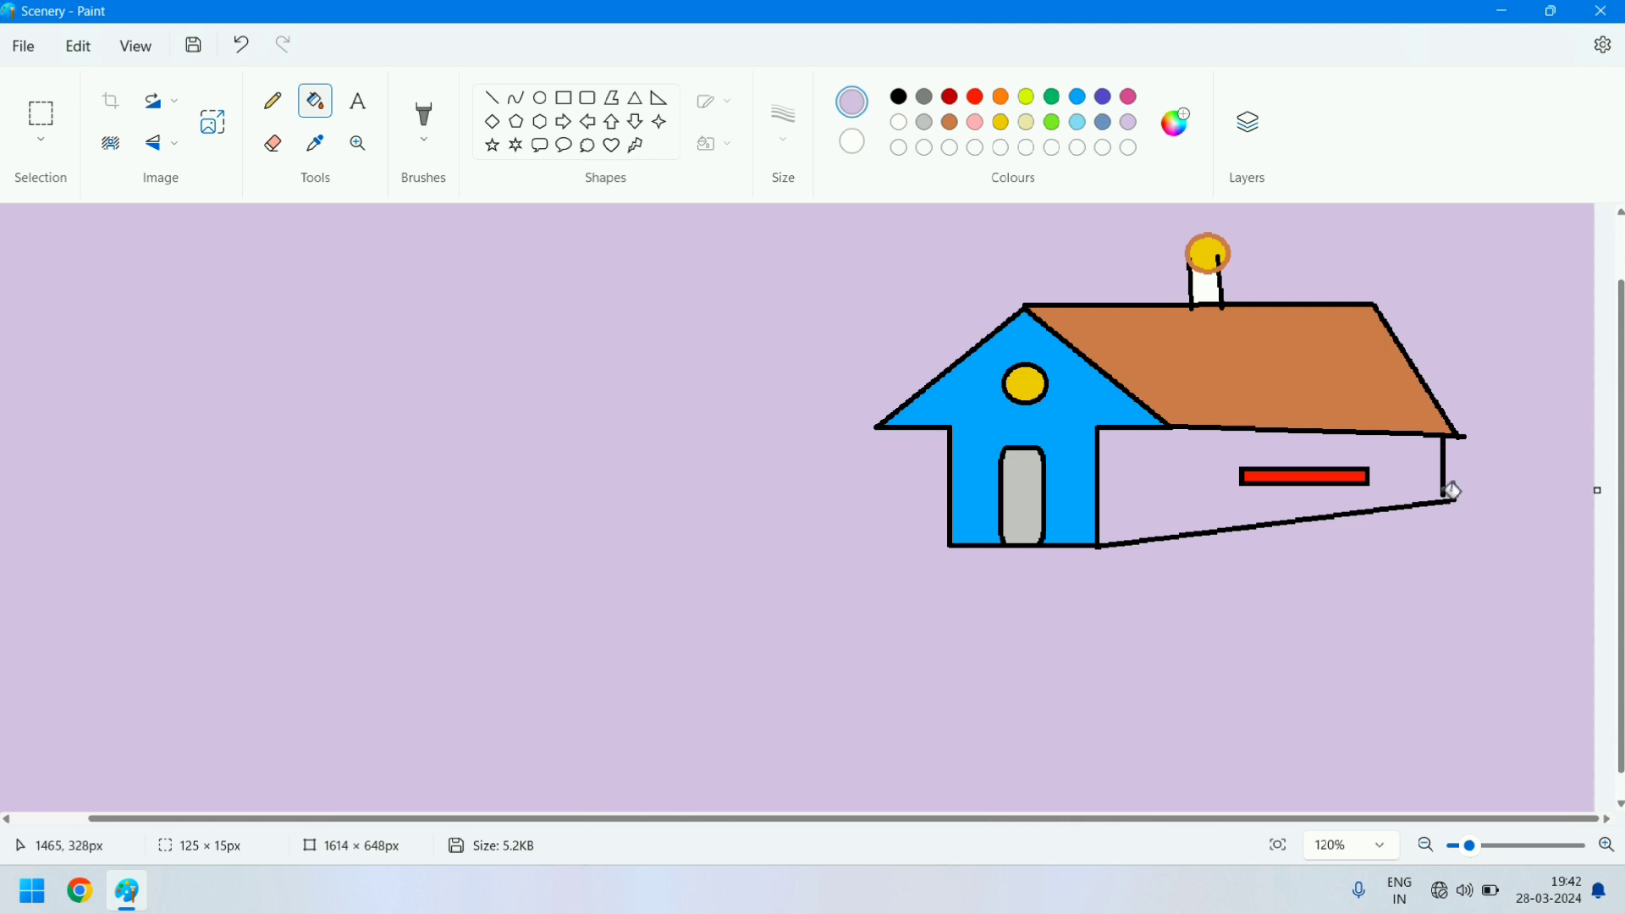
key(ctrl+z)
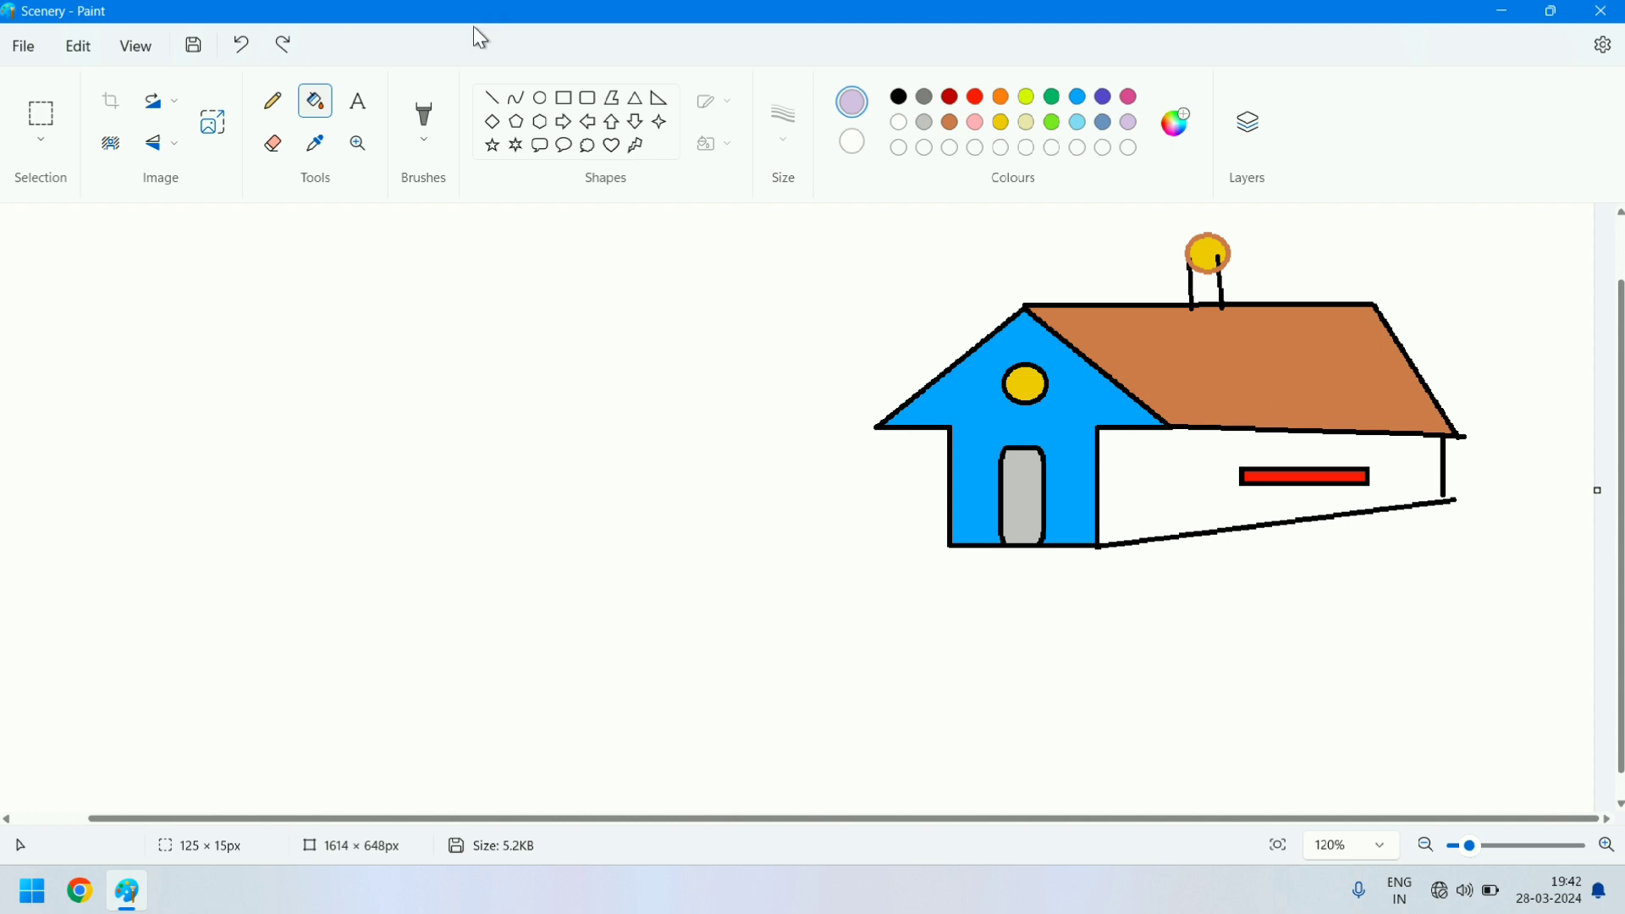
- Close the gap at the side wall's far lower corner with a short black line about 65 px high and fill the wall with lavender
click(490, 100)
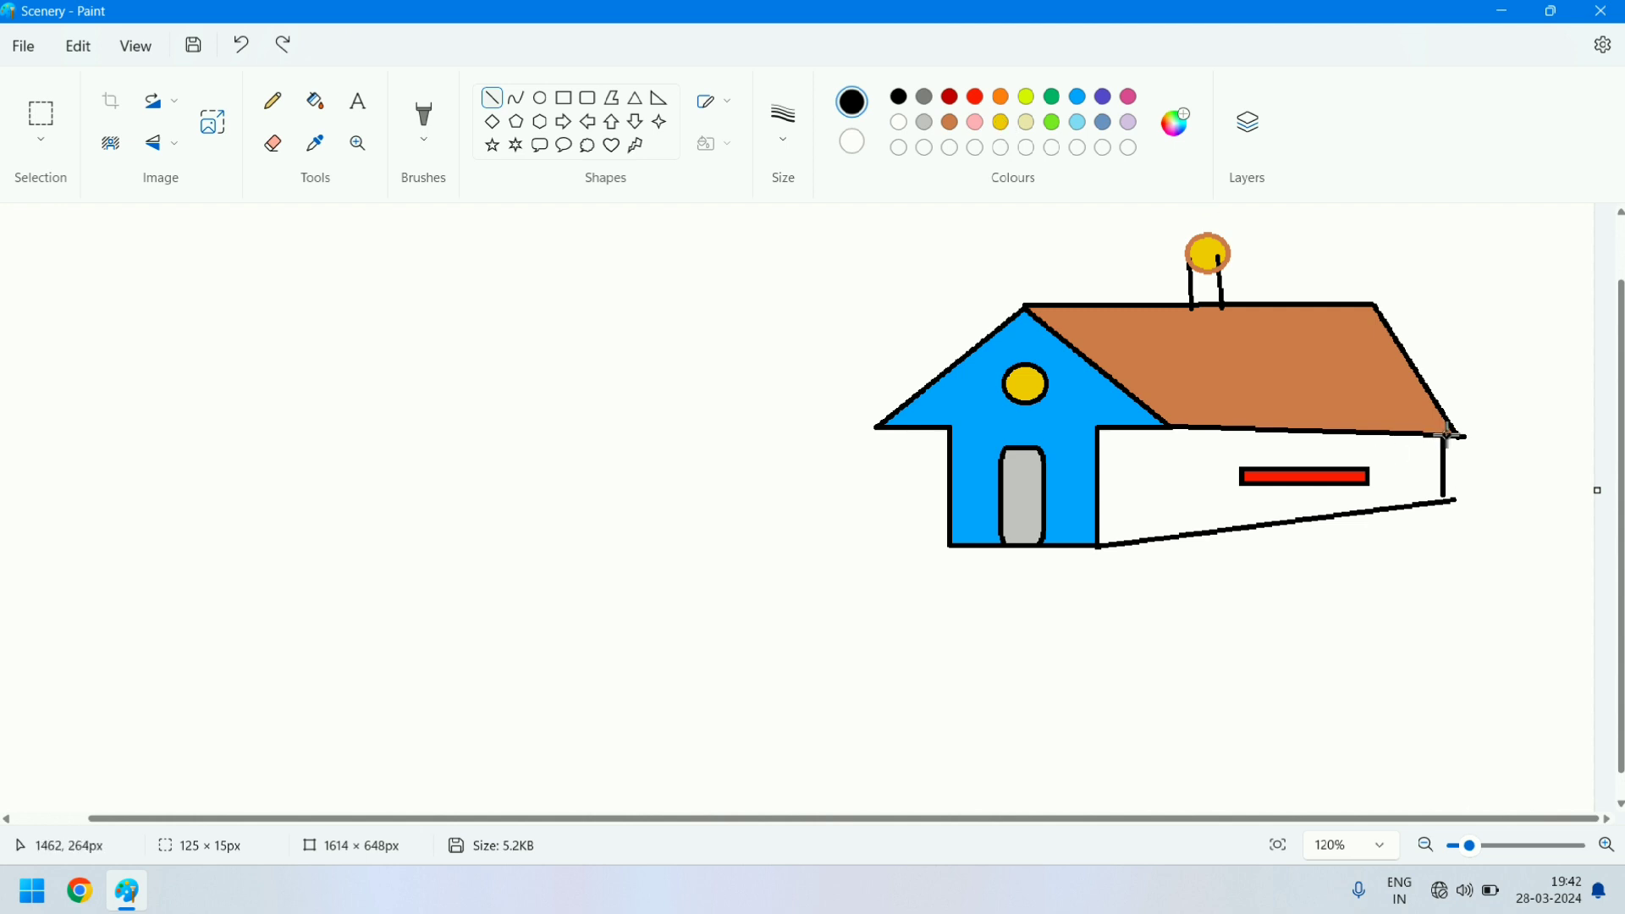
drag(1444, 435, 1451, 500)
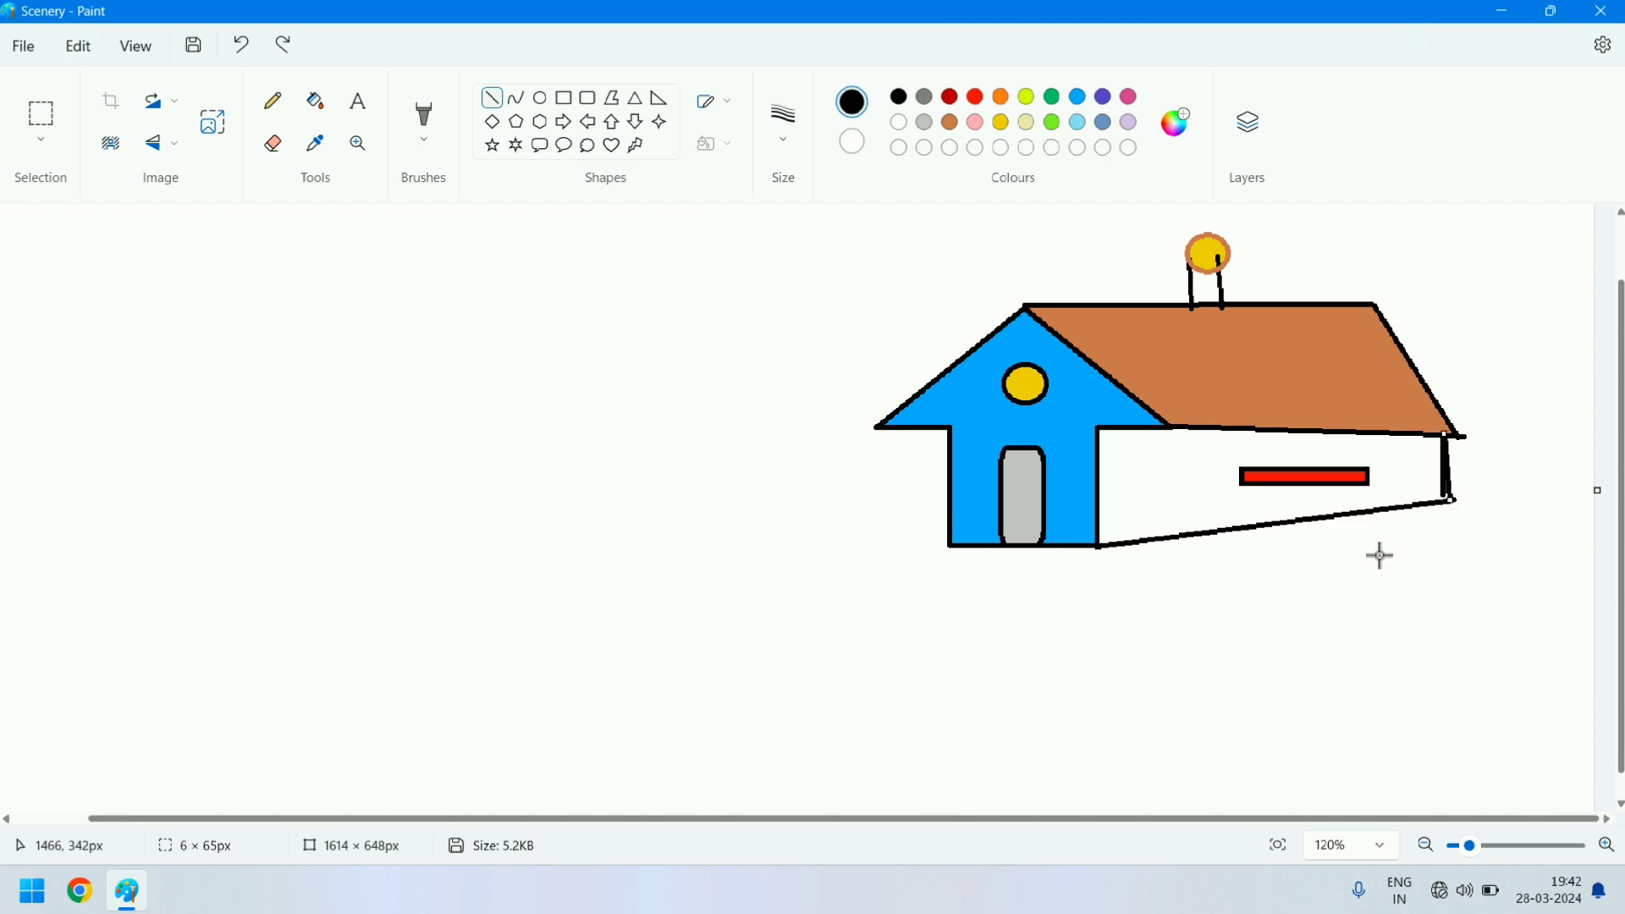
click(1218, 533)
click(1128, 123)
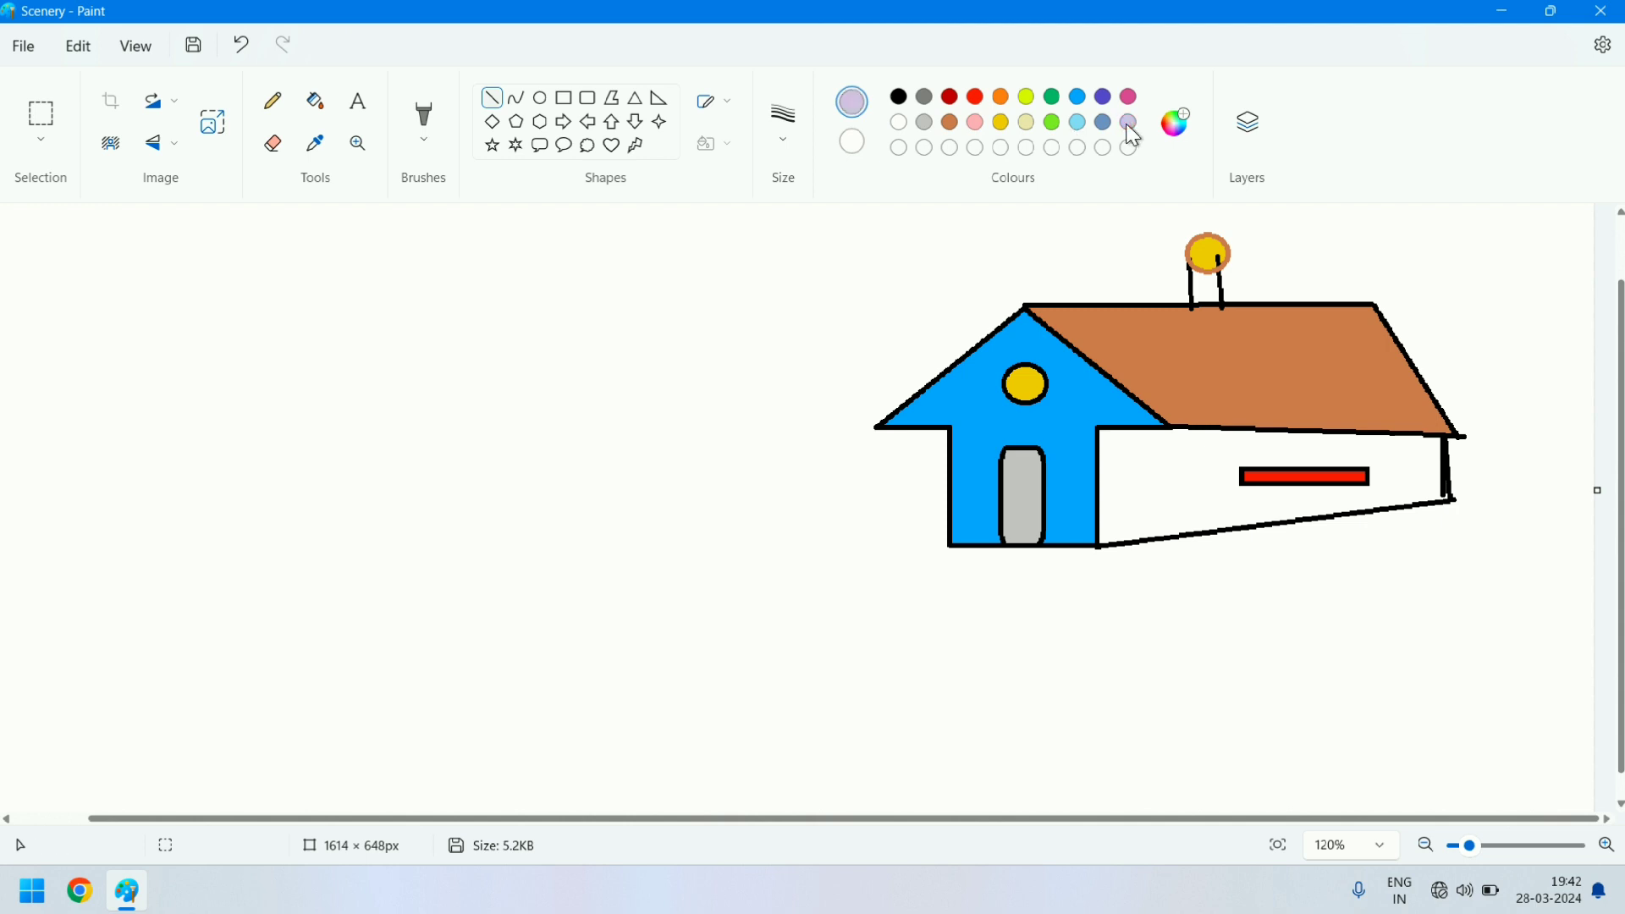
click(321, 102)
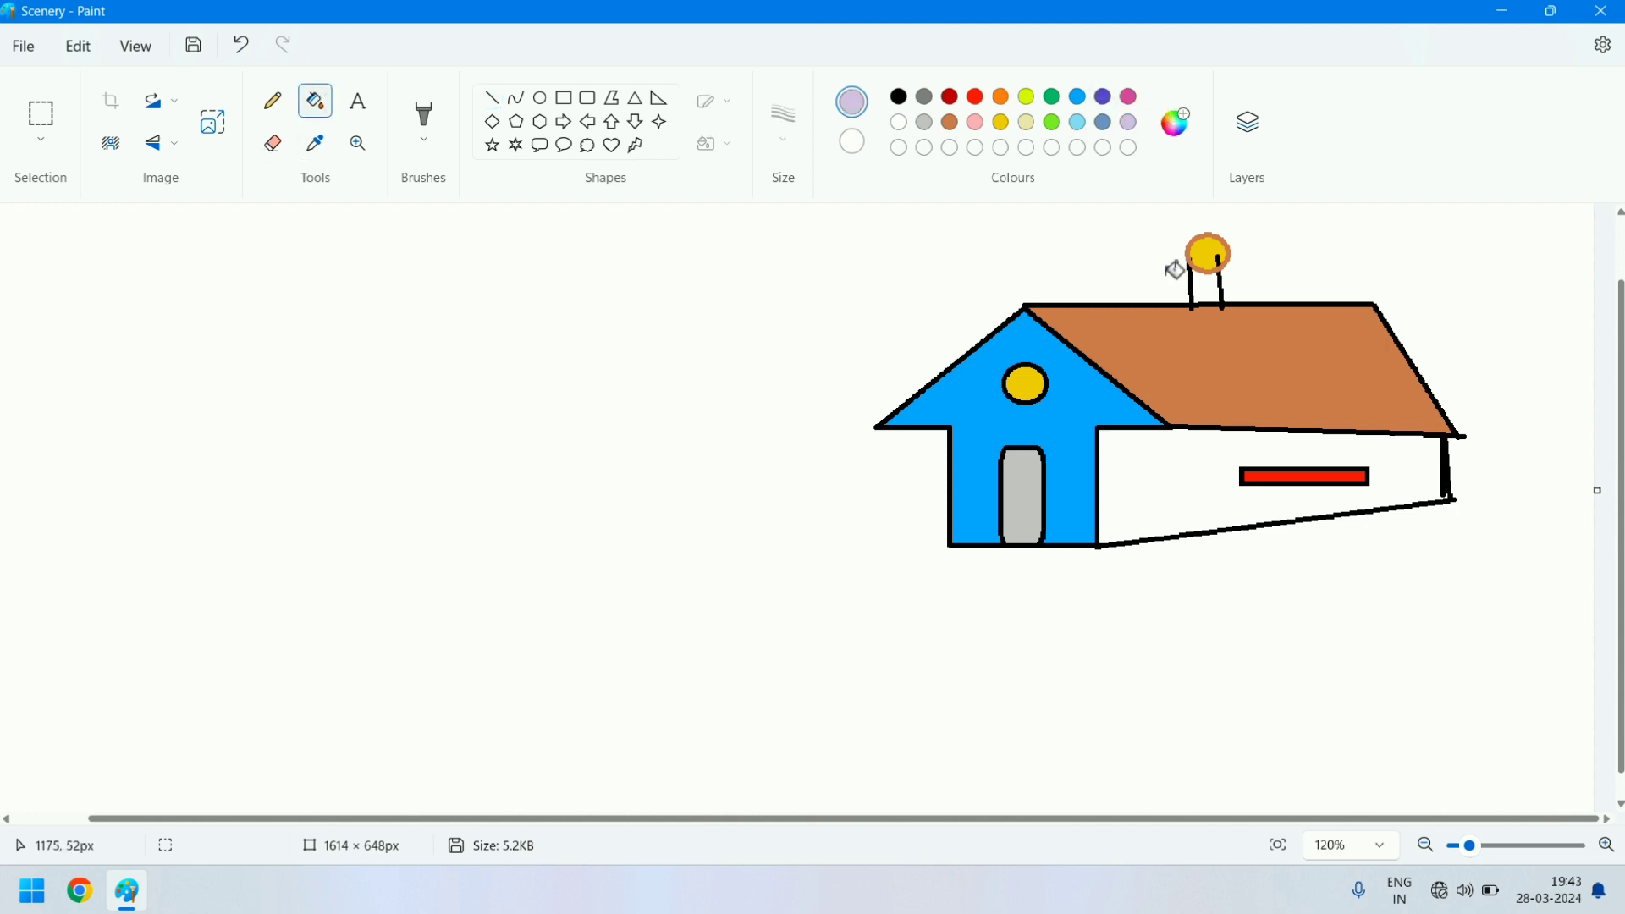
click(1209, 488)
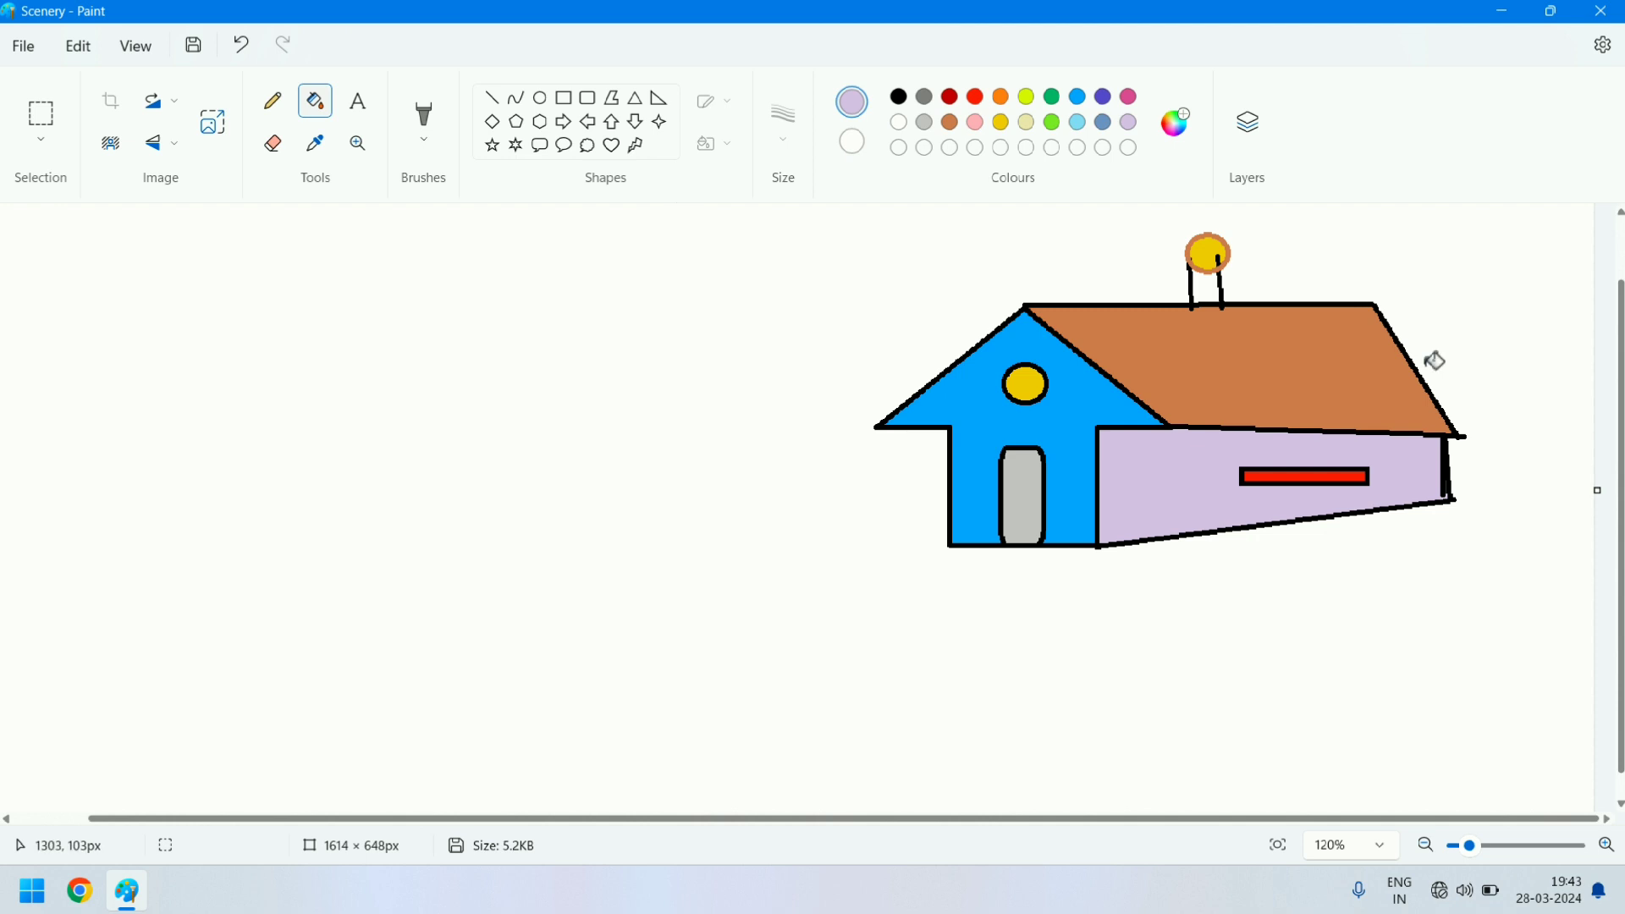
- Draw the path's upper edge as a lavender curve about 1150 × 156 px from the door's left corner past the canvas's left edge
click(1427, 857)
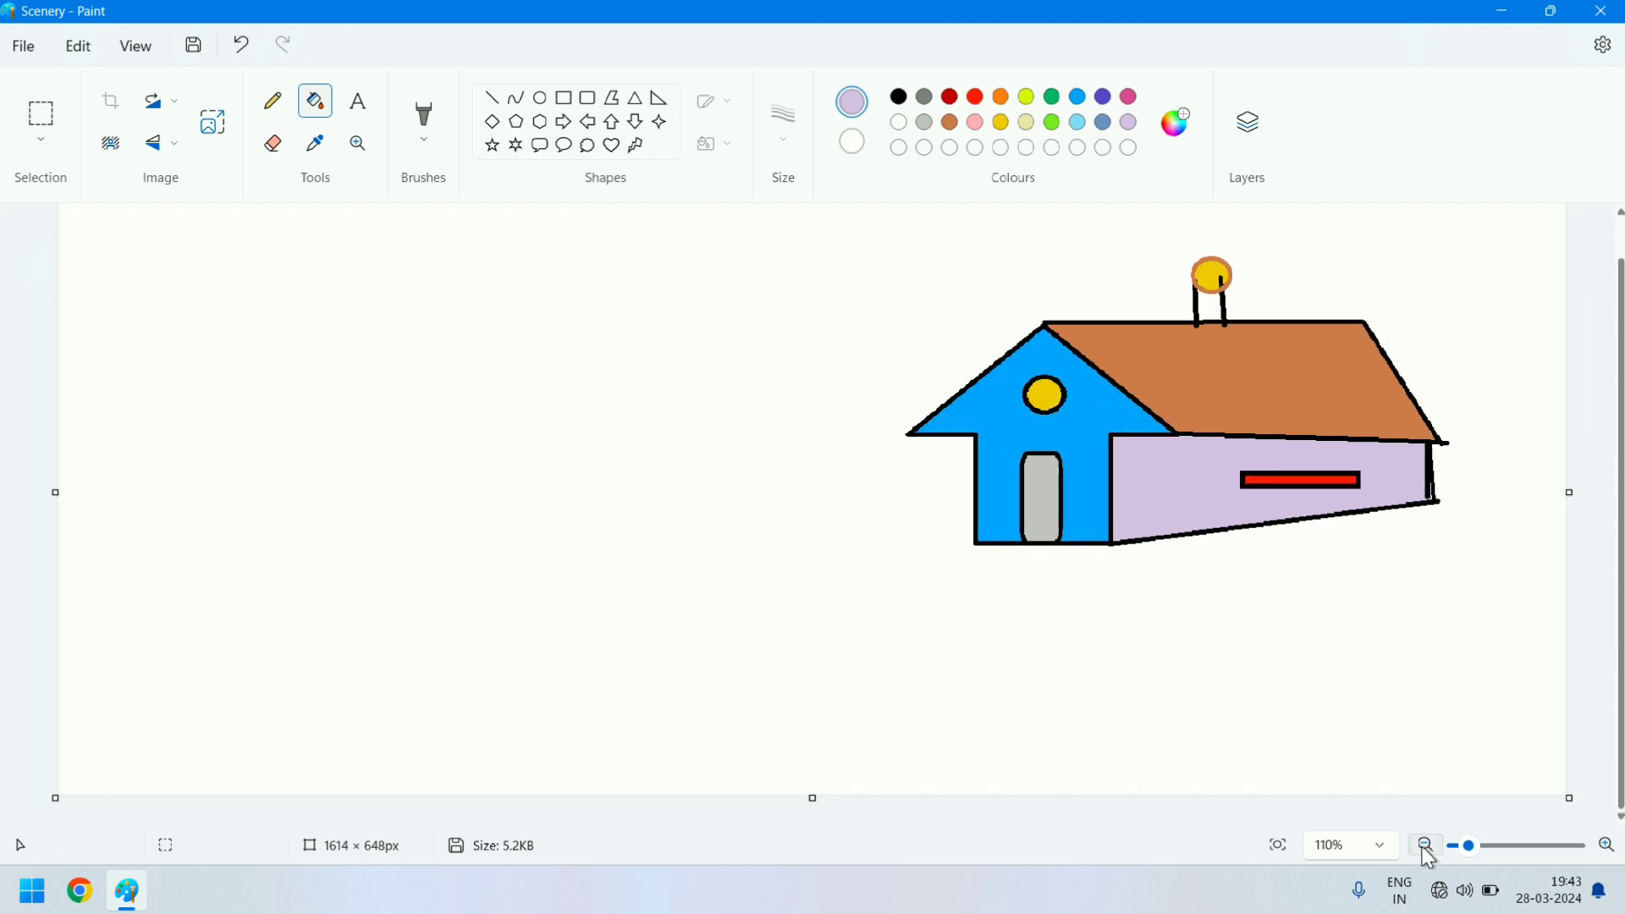
click(1425, 845)
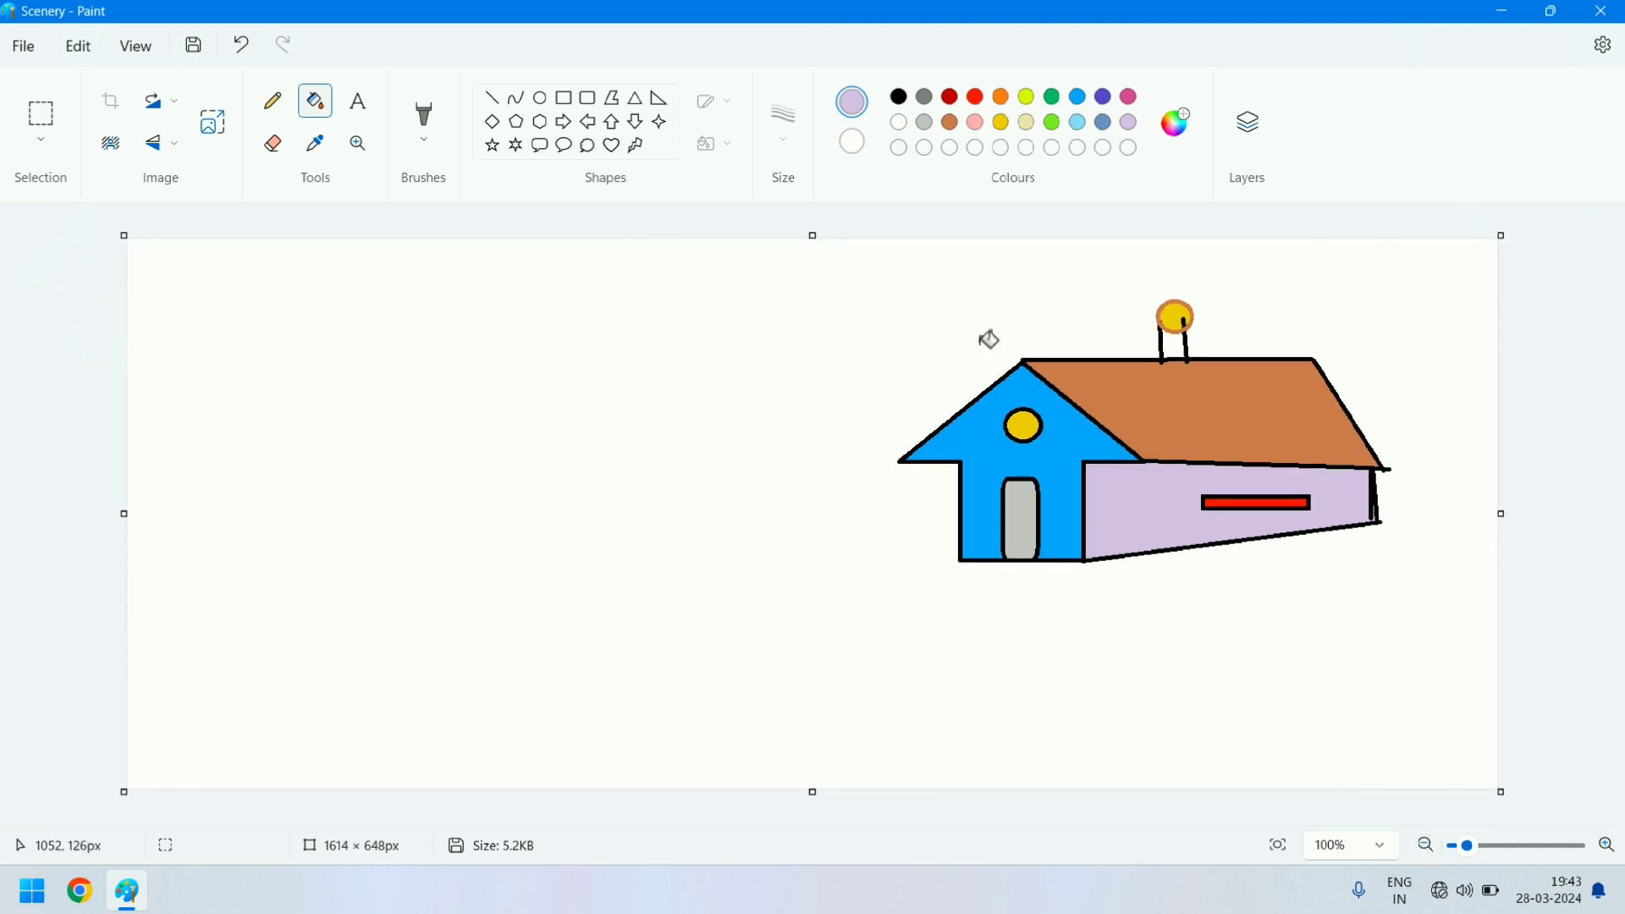
click(516, 100)
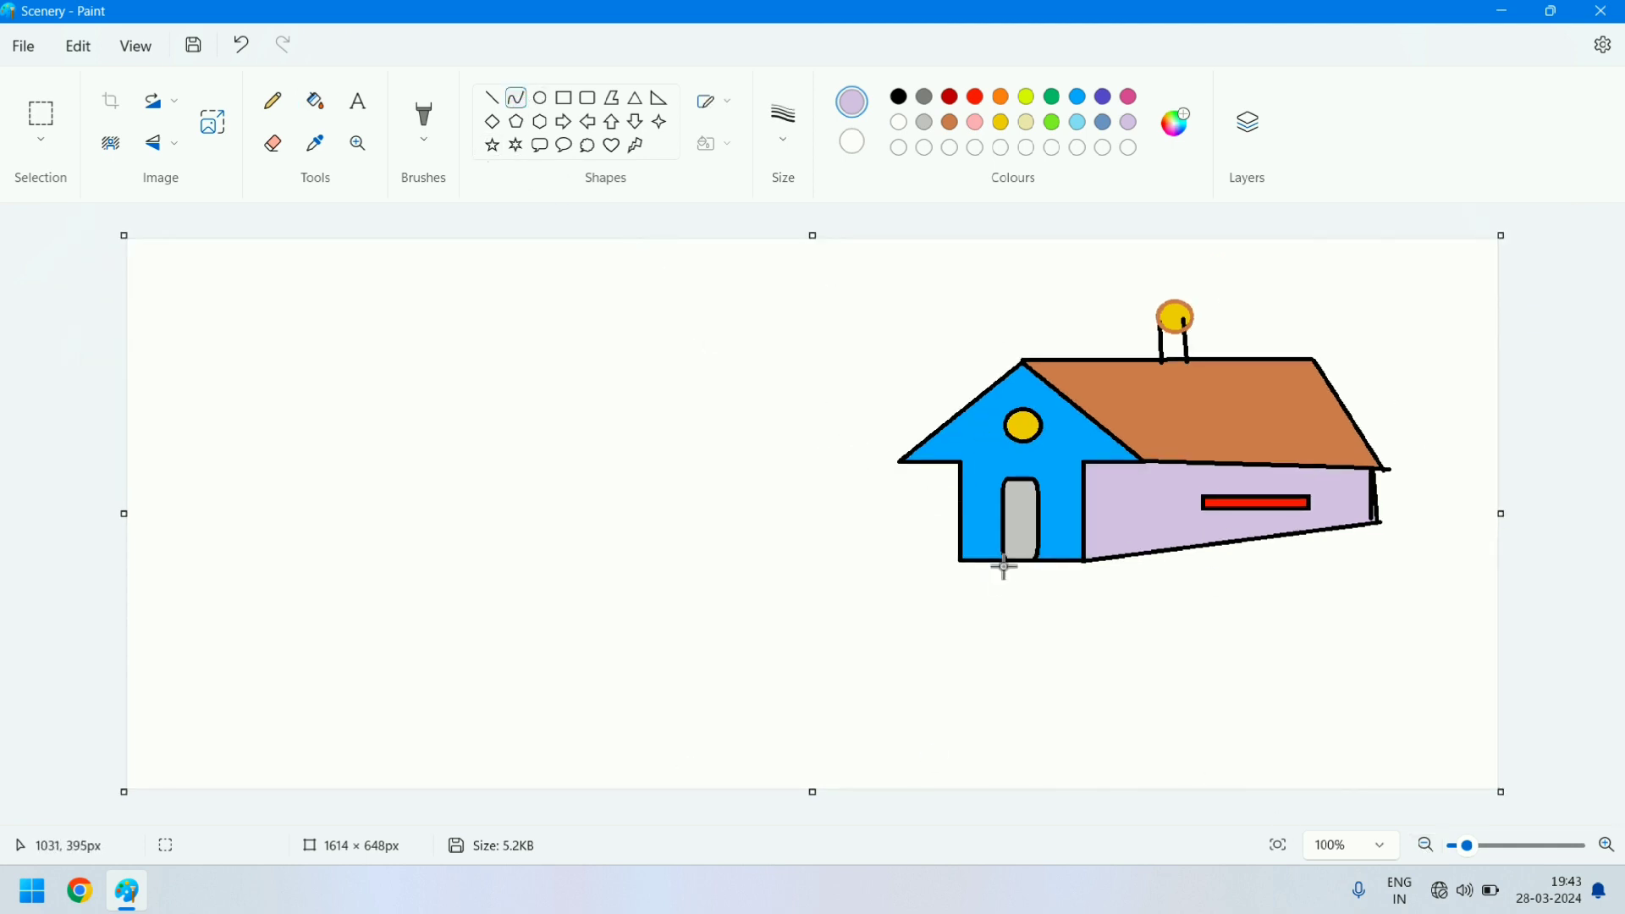
drag(1005, 561, 29, 660)
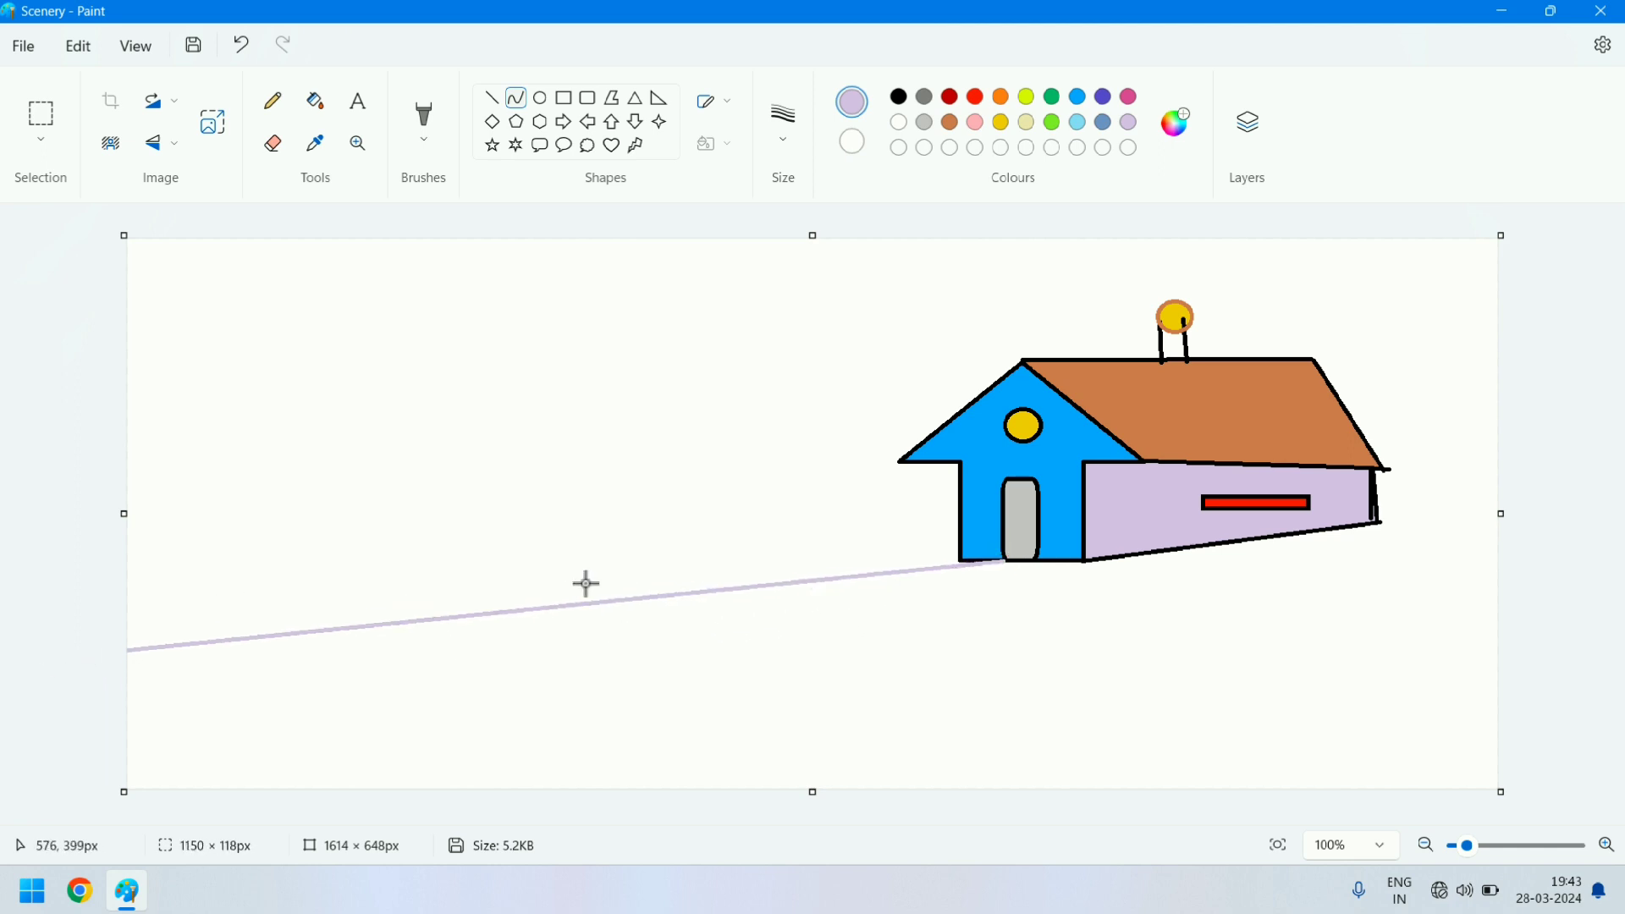
drag(598, 603, 582, 495)
drag(682, 586, 643, 624)
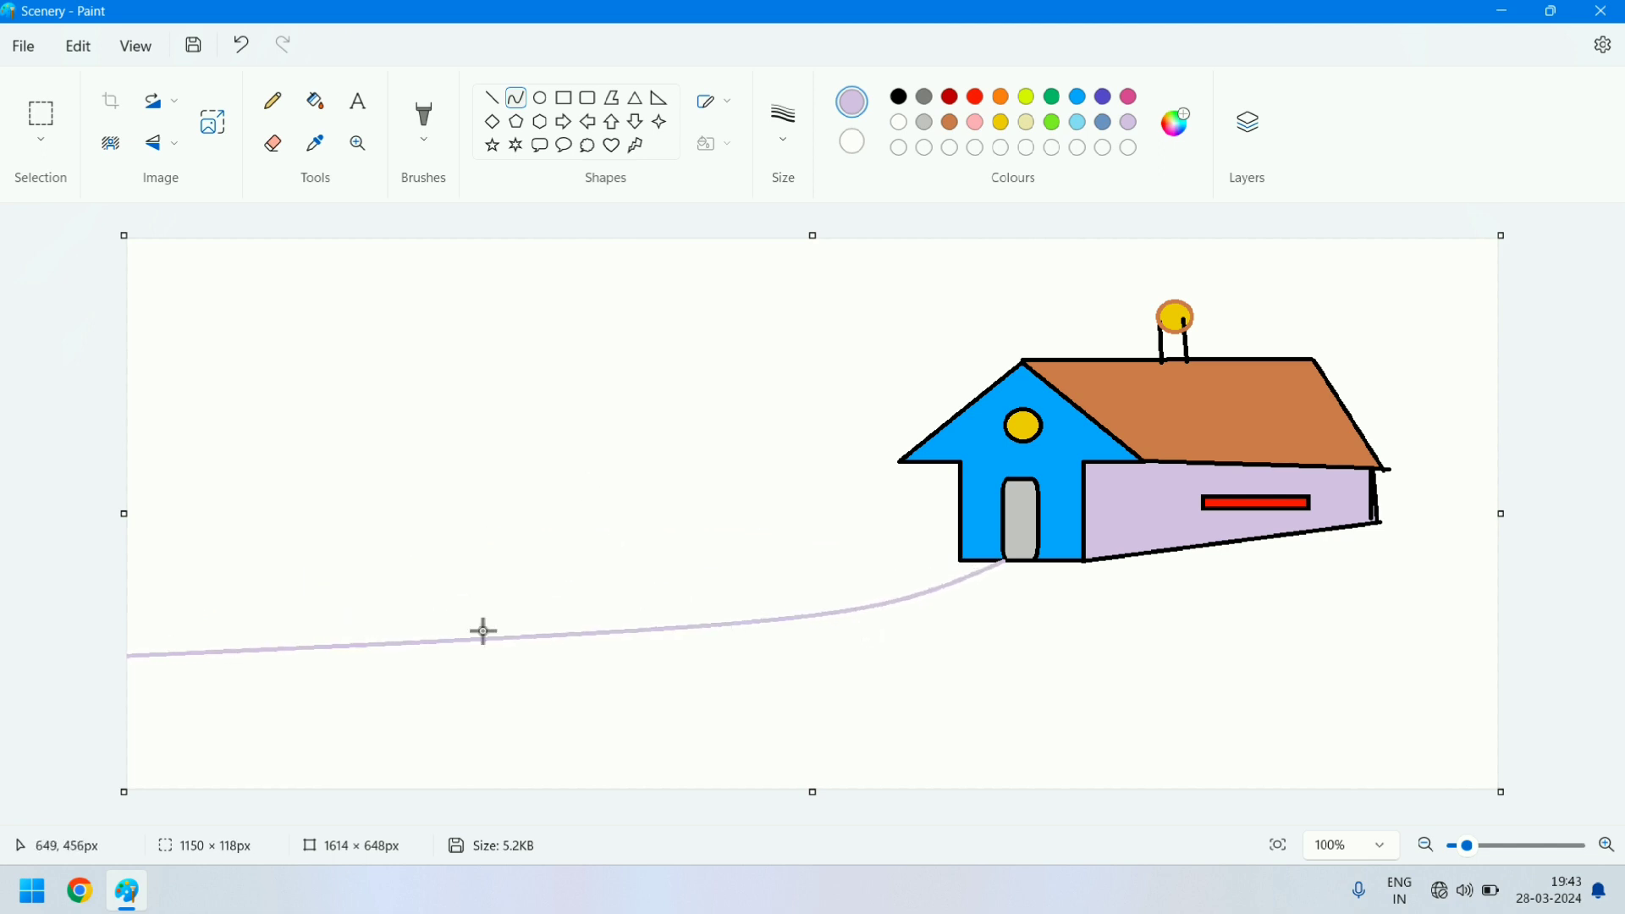
drag(396, 644, 414, 530)
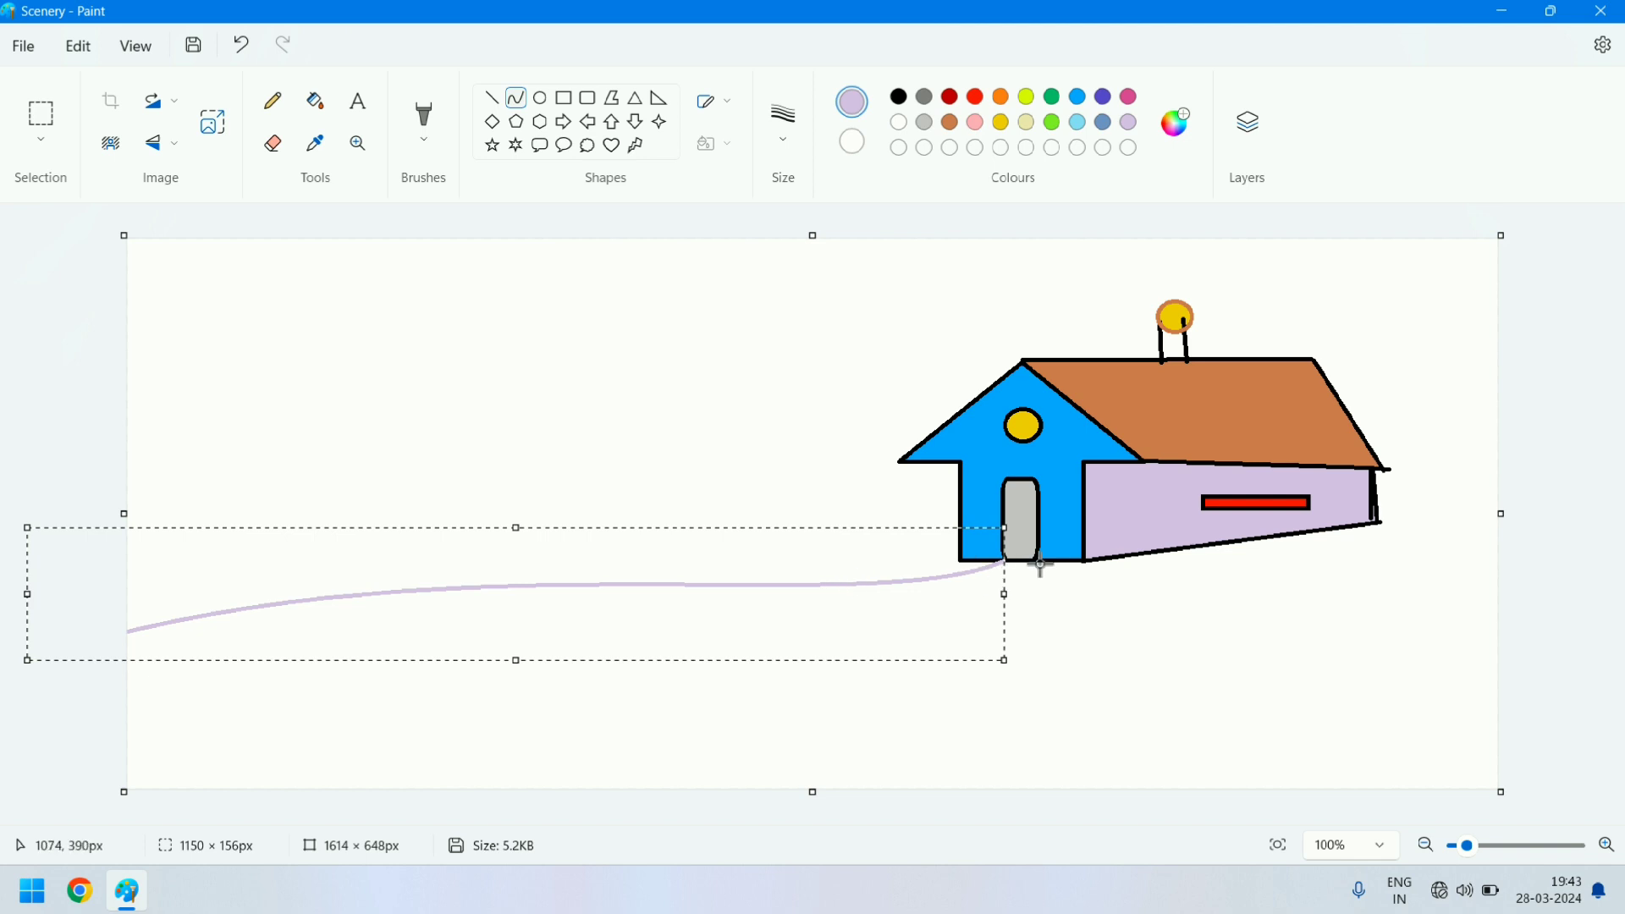
- Draw the path's lower edge as a lavender curve about 1070 px wide from the door's right corner to the canvas's left edge
drag(1037, 558, 127, 724)
drag(813, 600, 936, 663)
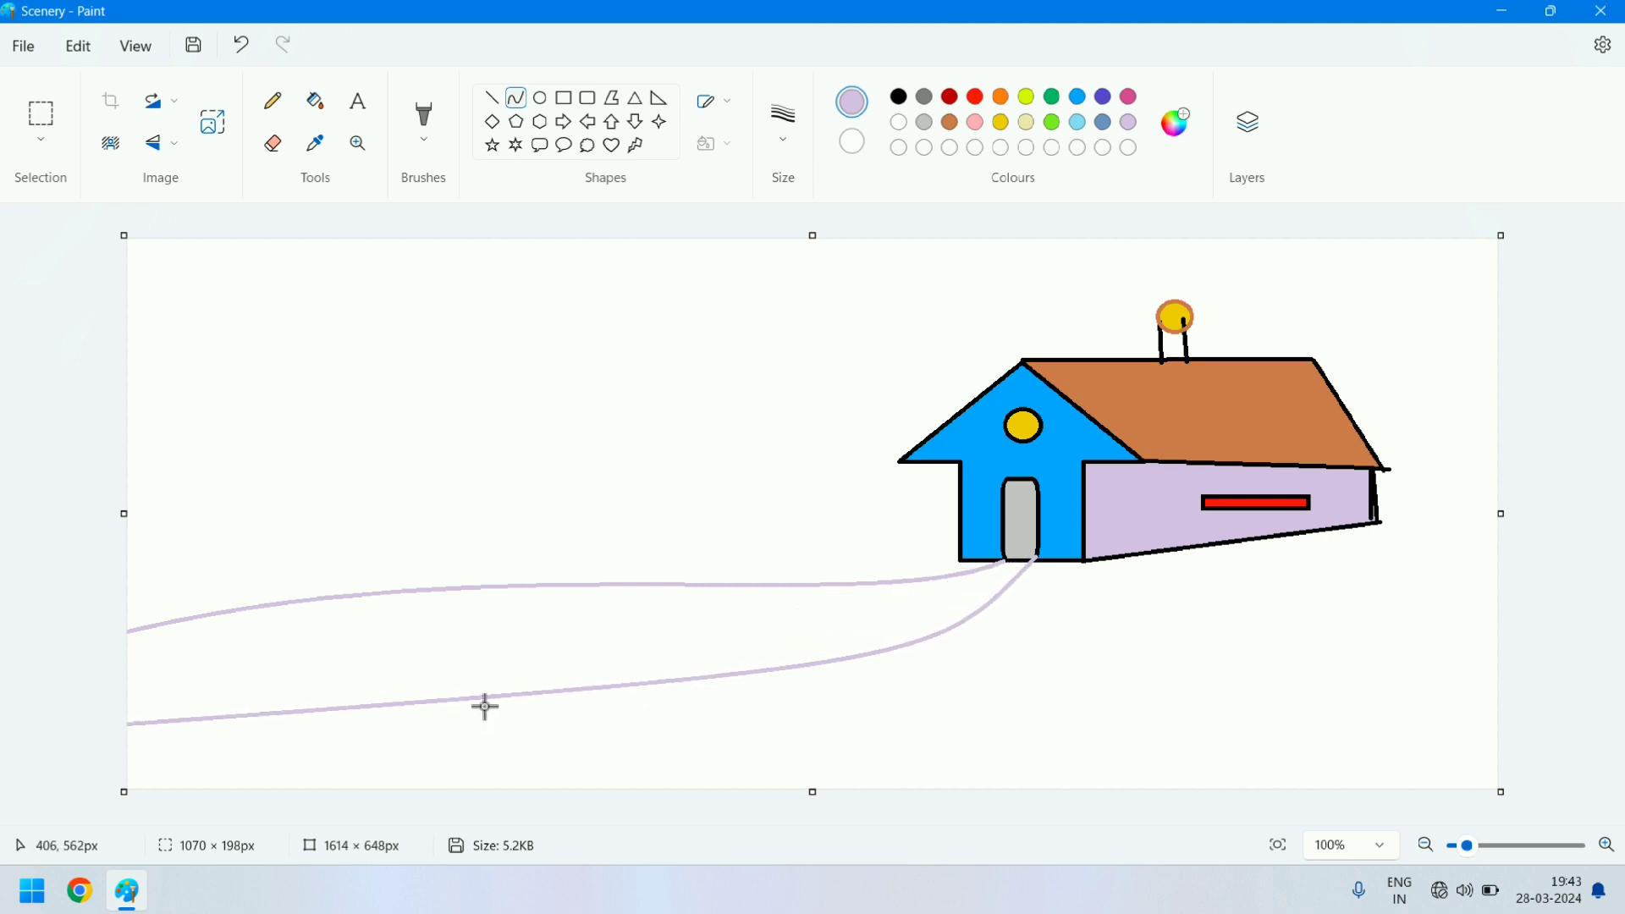
drag(496, 696, 504, 657)
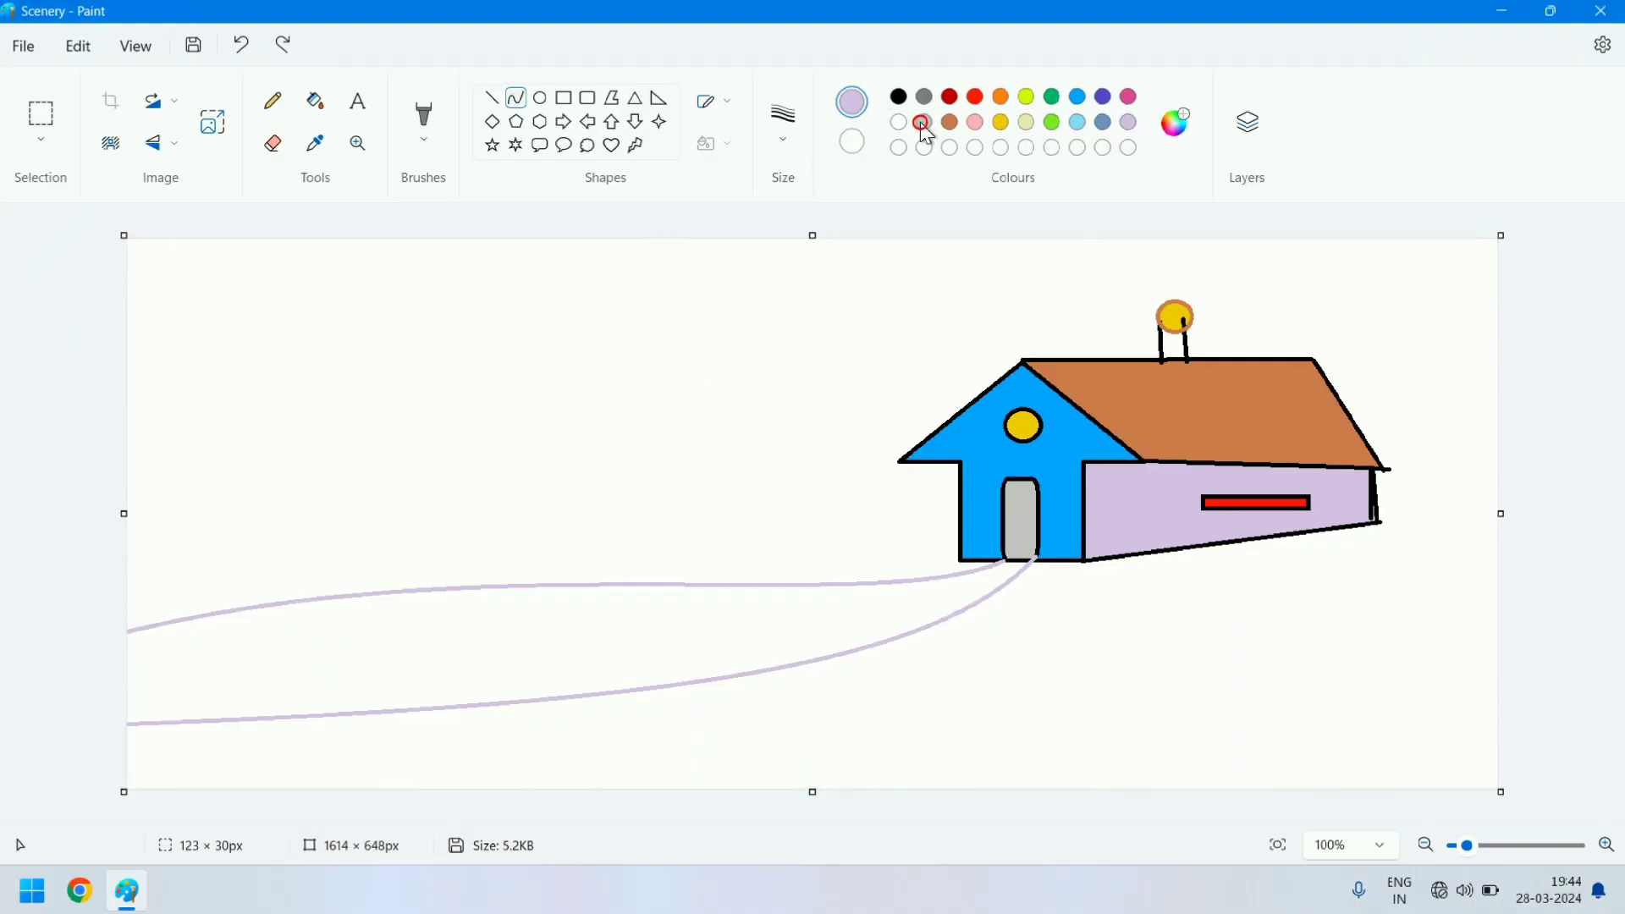
- Fill the path between its two curves with light grey
click(314, 101)
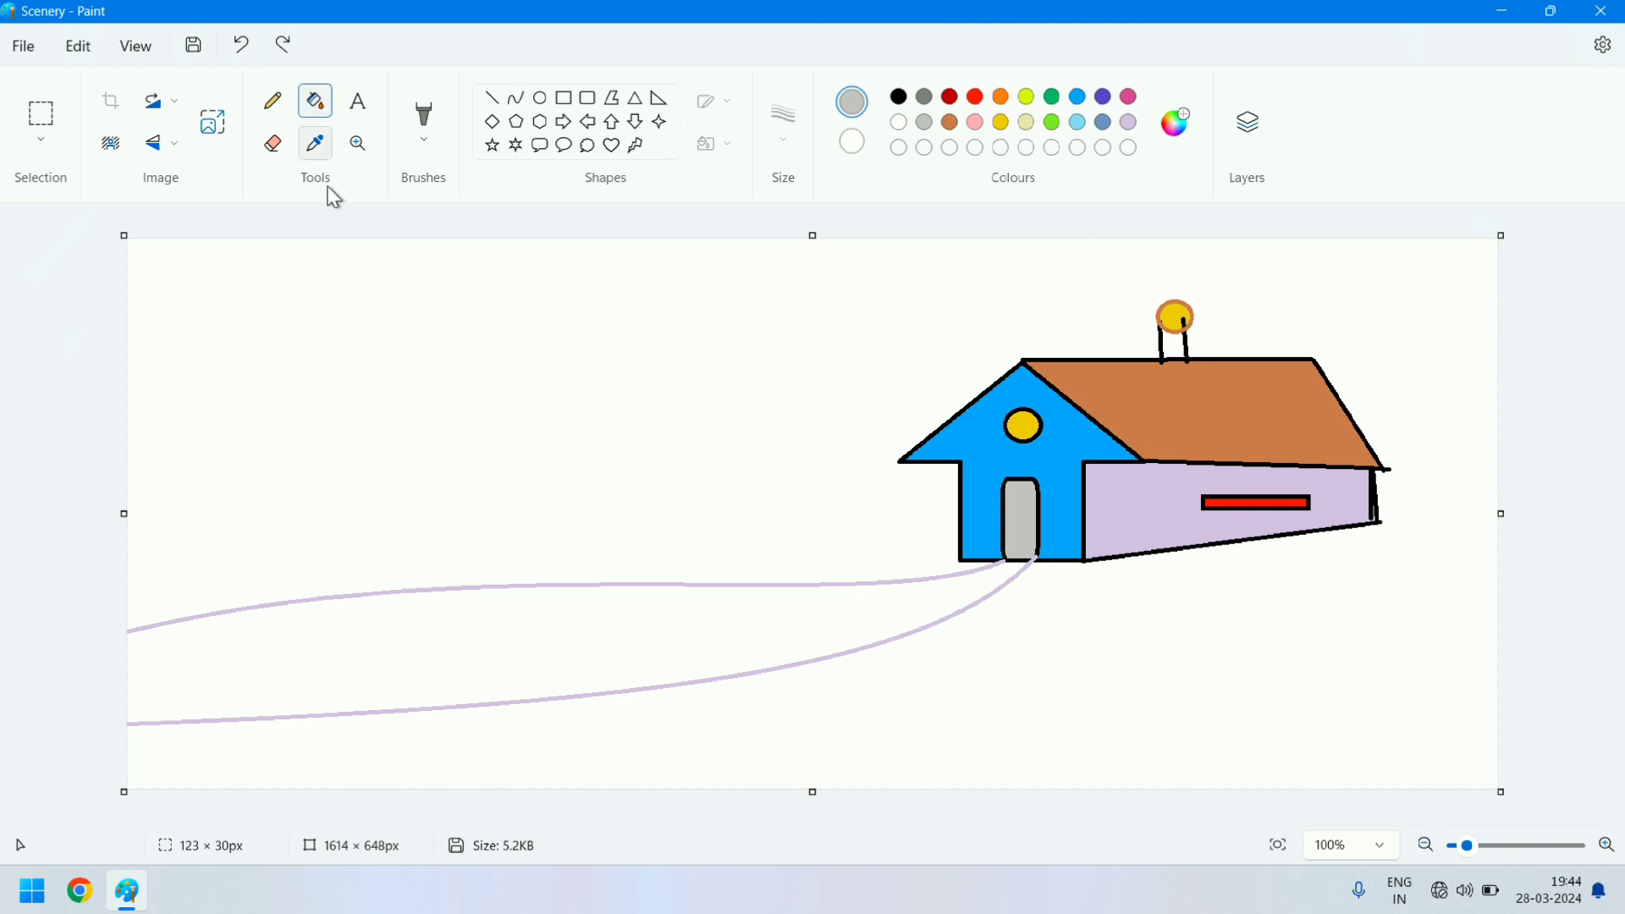
click(470, 643)
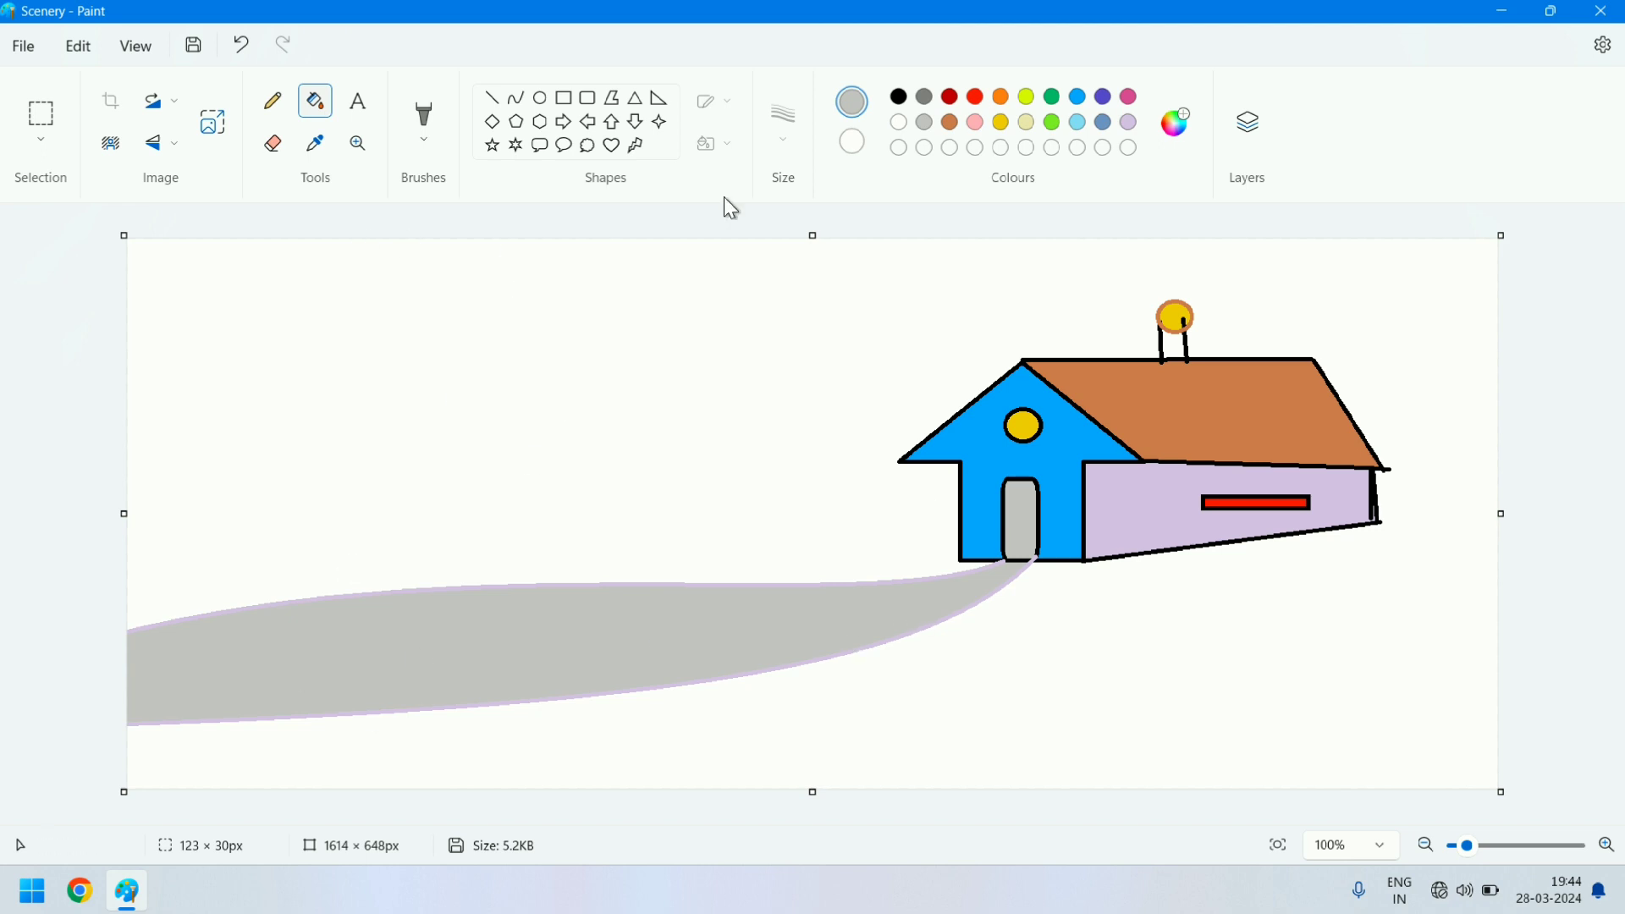
- Draw a black six-point star about 296 × 211 px as the tree crown above the path's far end
click(901, 97)
click(515, 145)
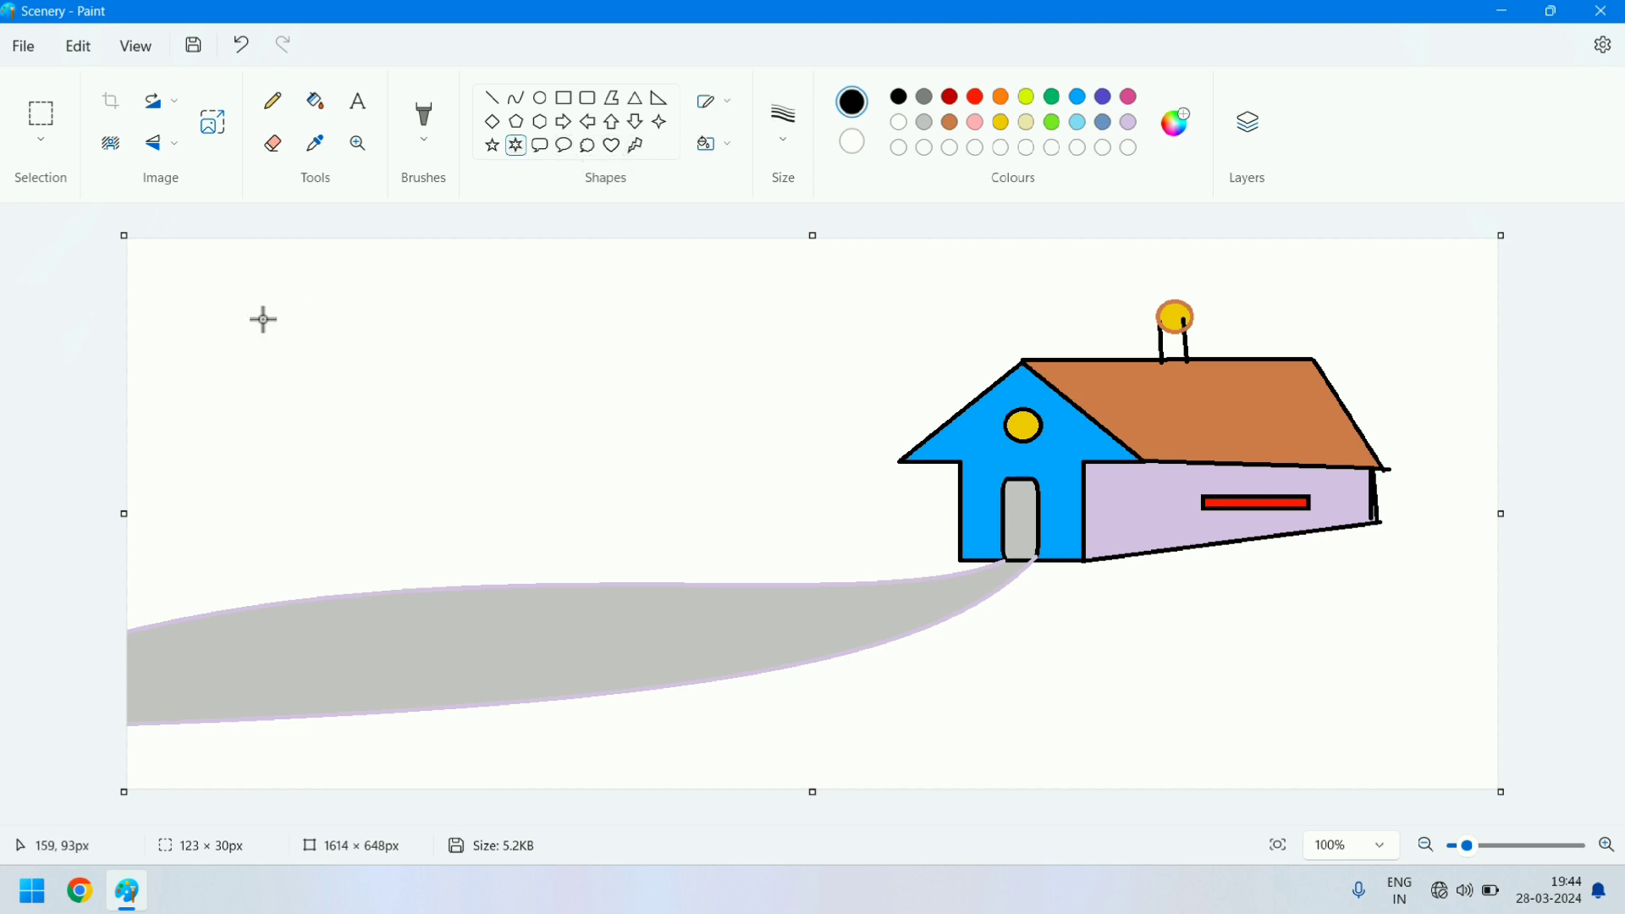
drag(297, 288, 551, 467)
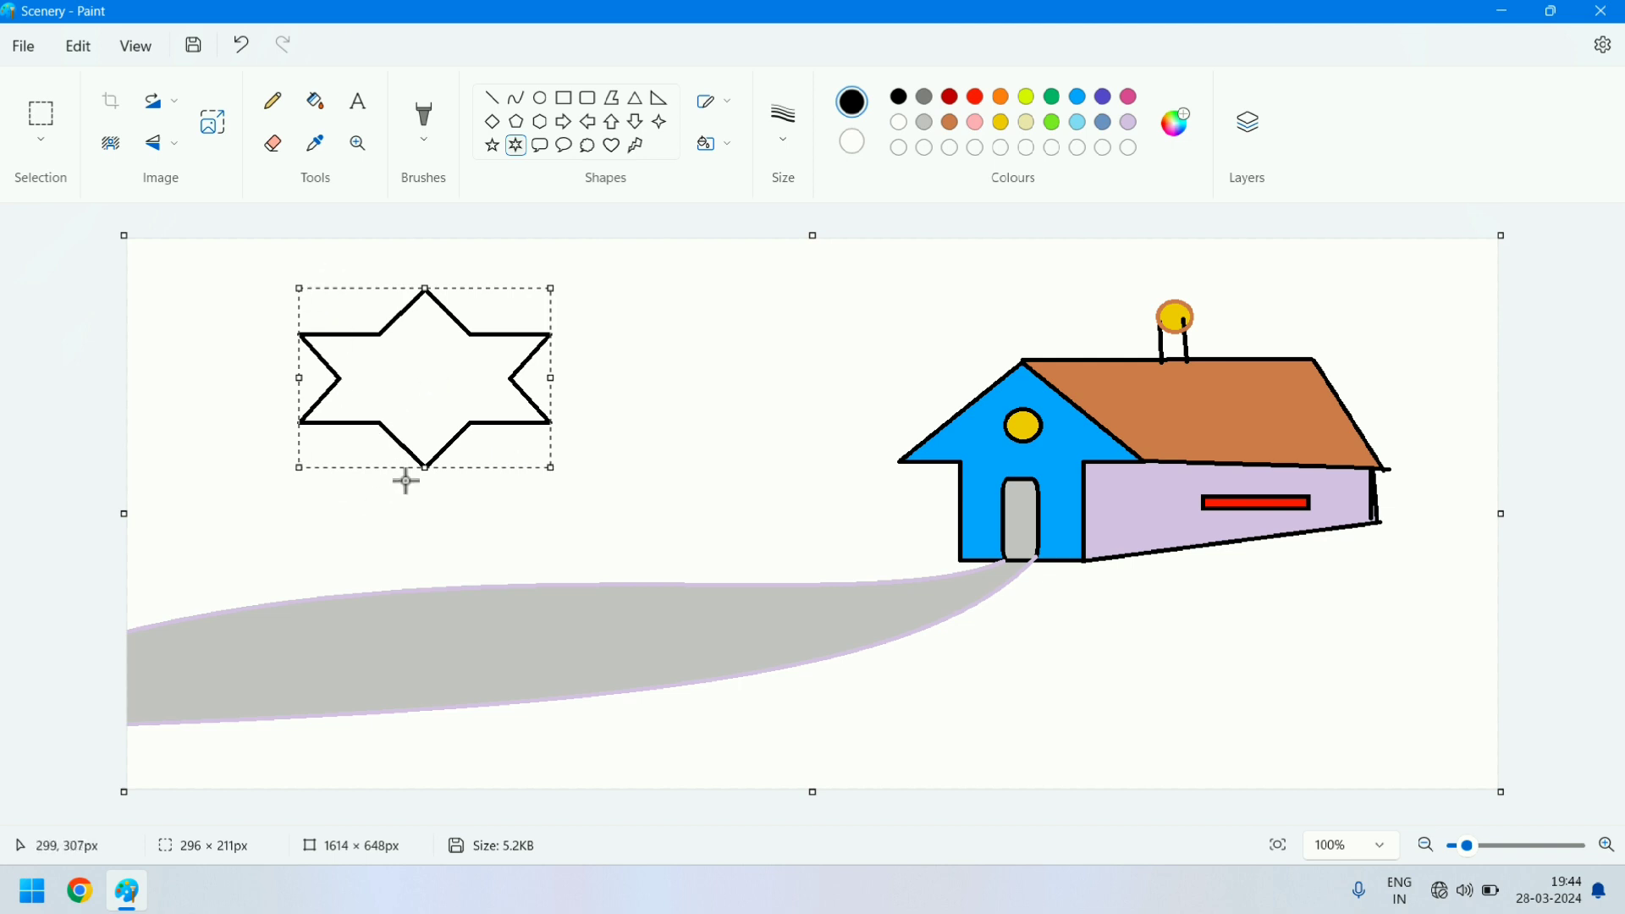
- Draw the tree trunk under the star with two slanting black lines about 165 px high and a base line about 92 px wide
click(493, 98)
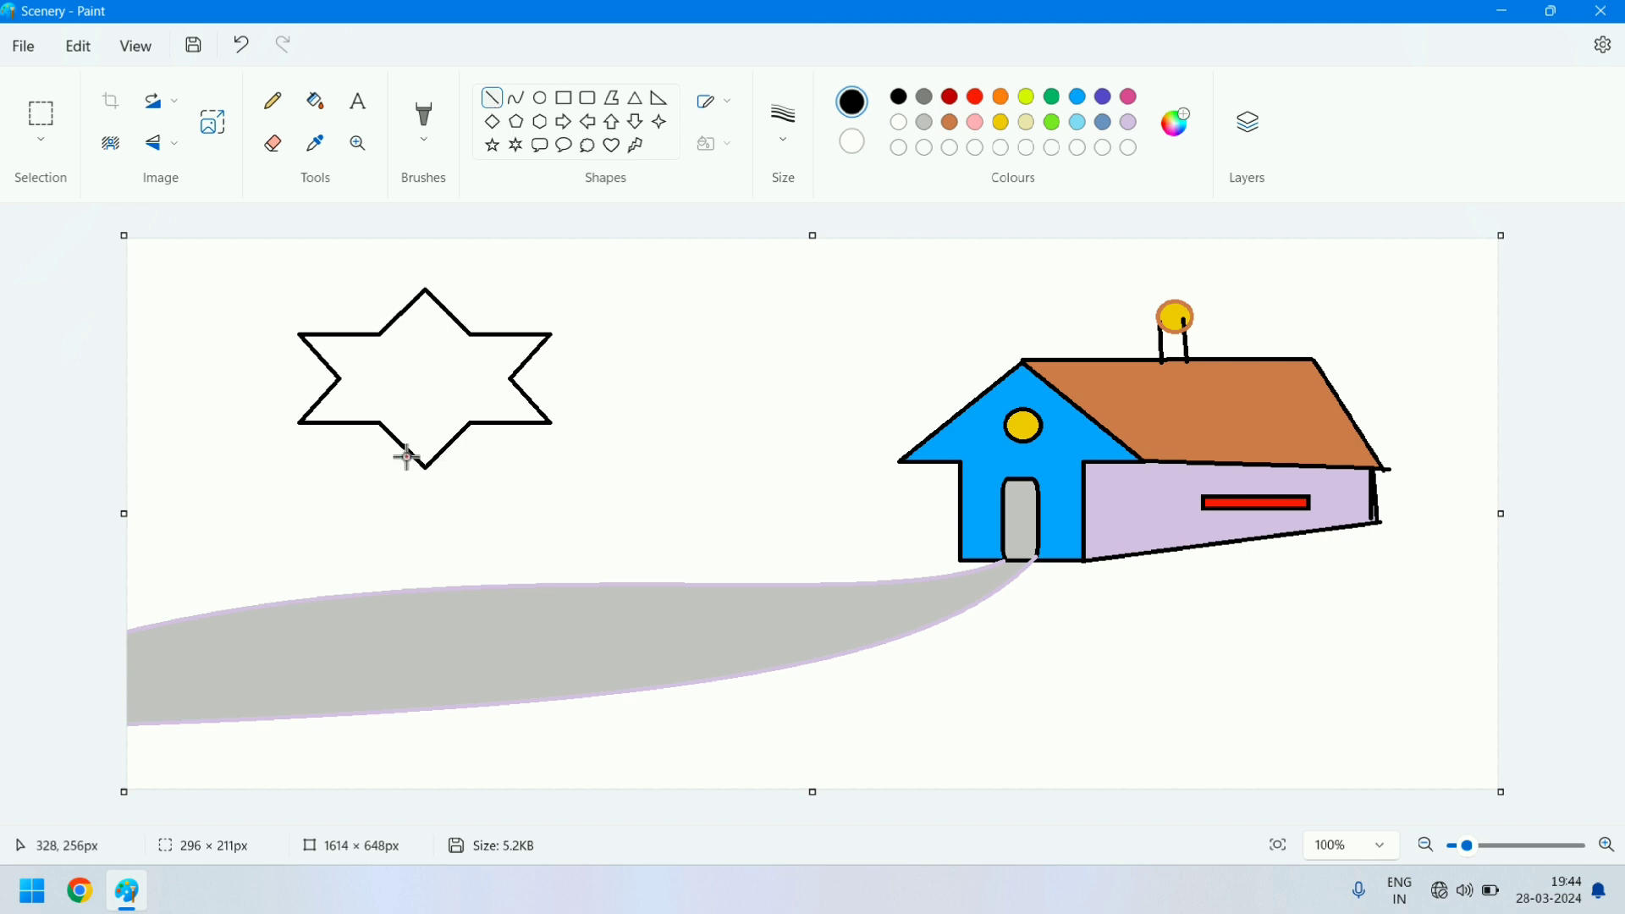
drag(407, 457, 393, 597)
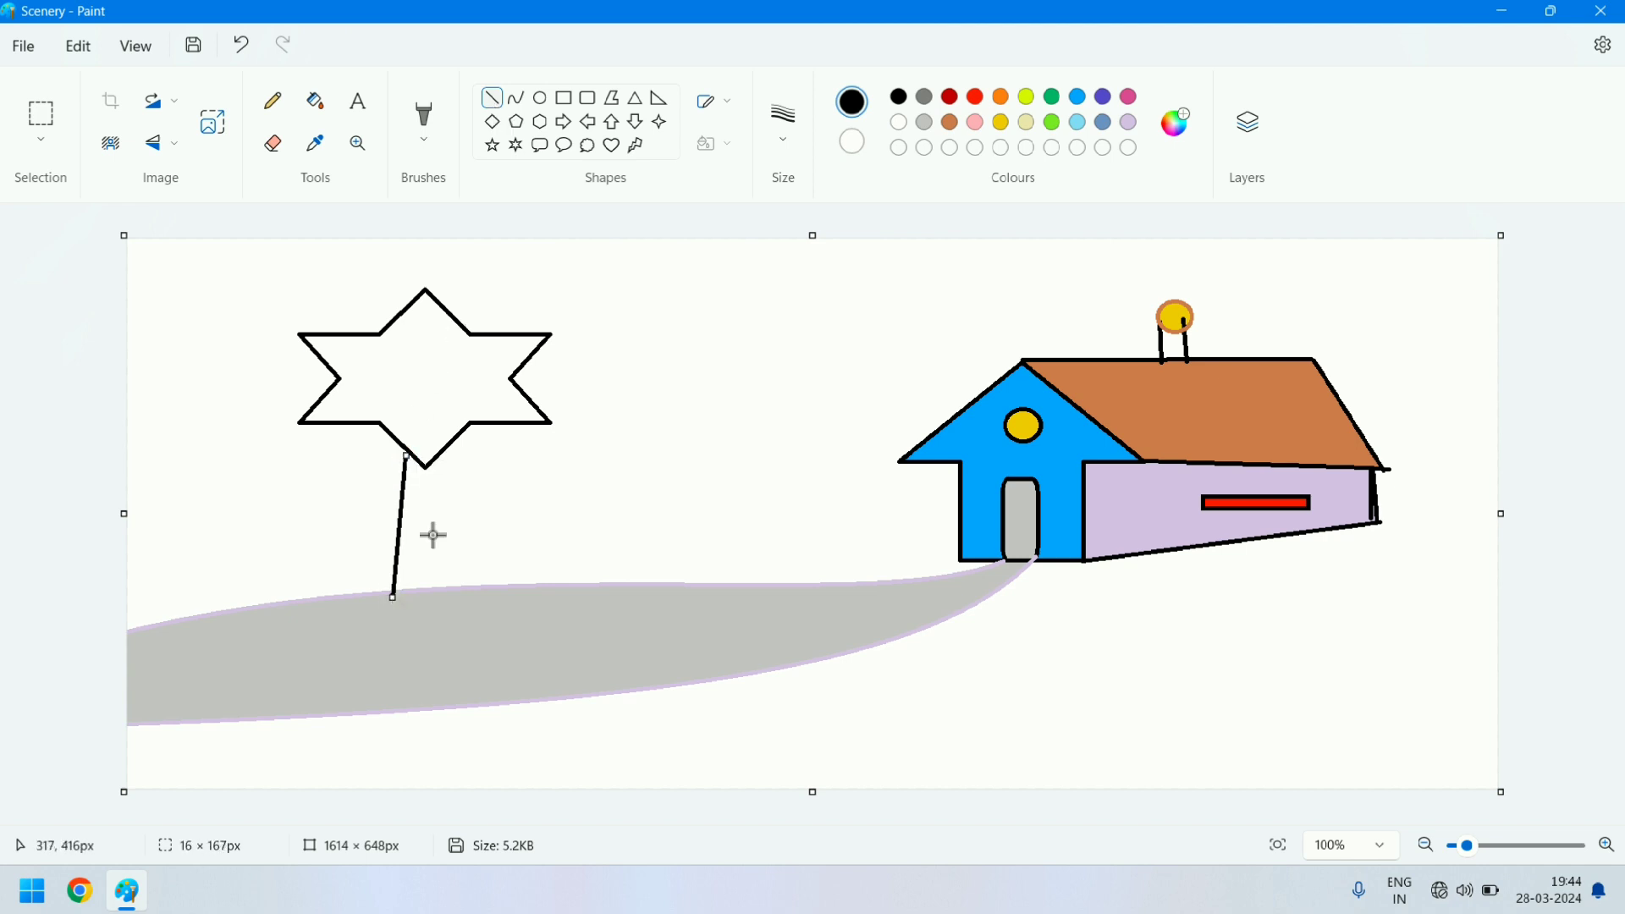
click(441, 454)
drag(469, 556, 468, 589)
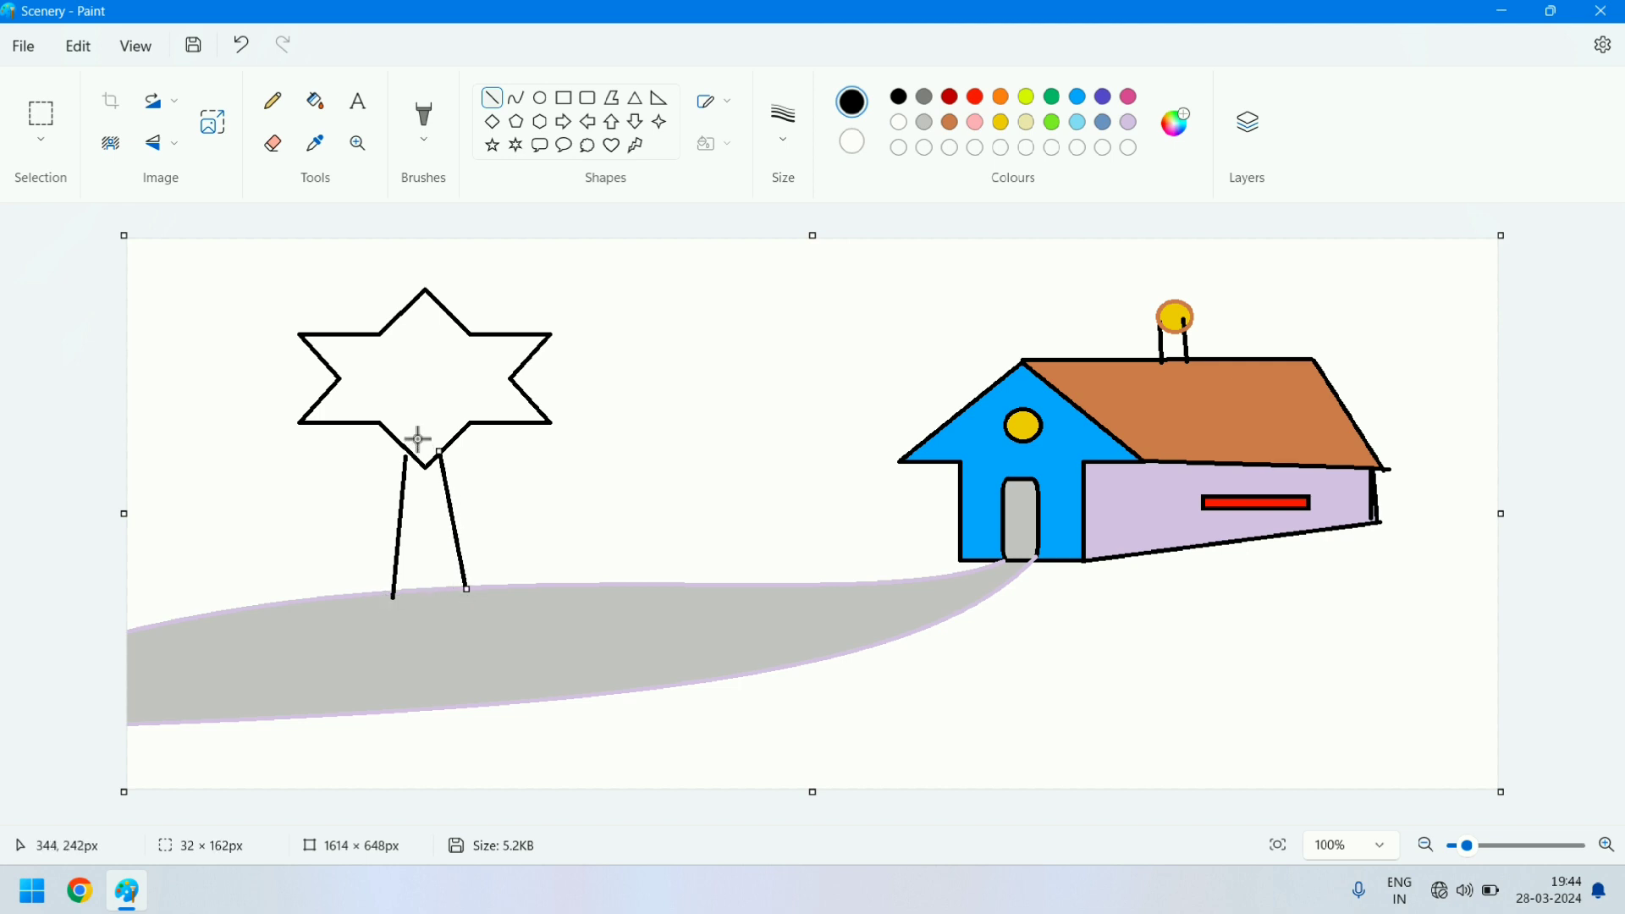
drag(406, 448, 404, 468)
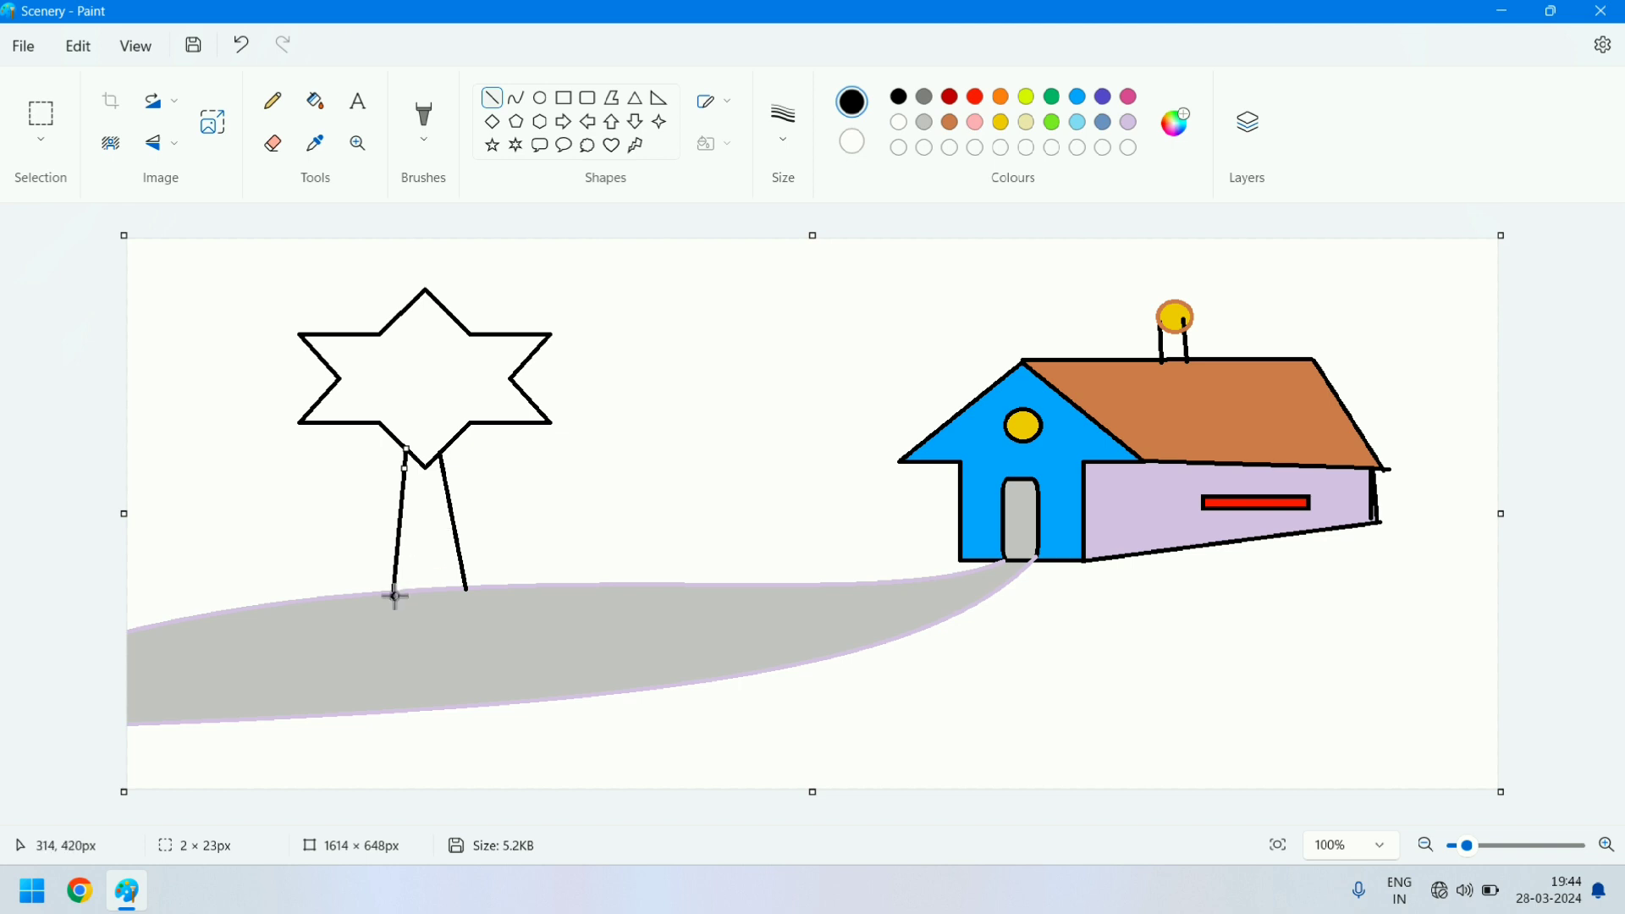
drag(394, 596, 471, 586)
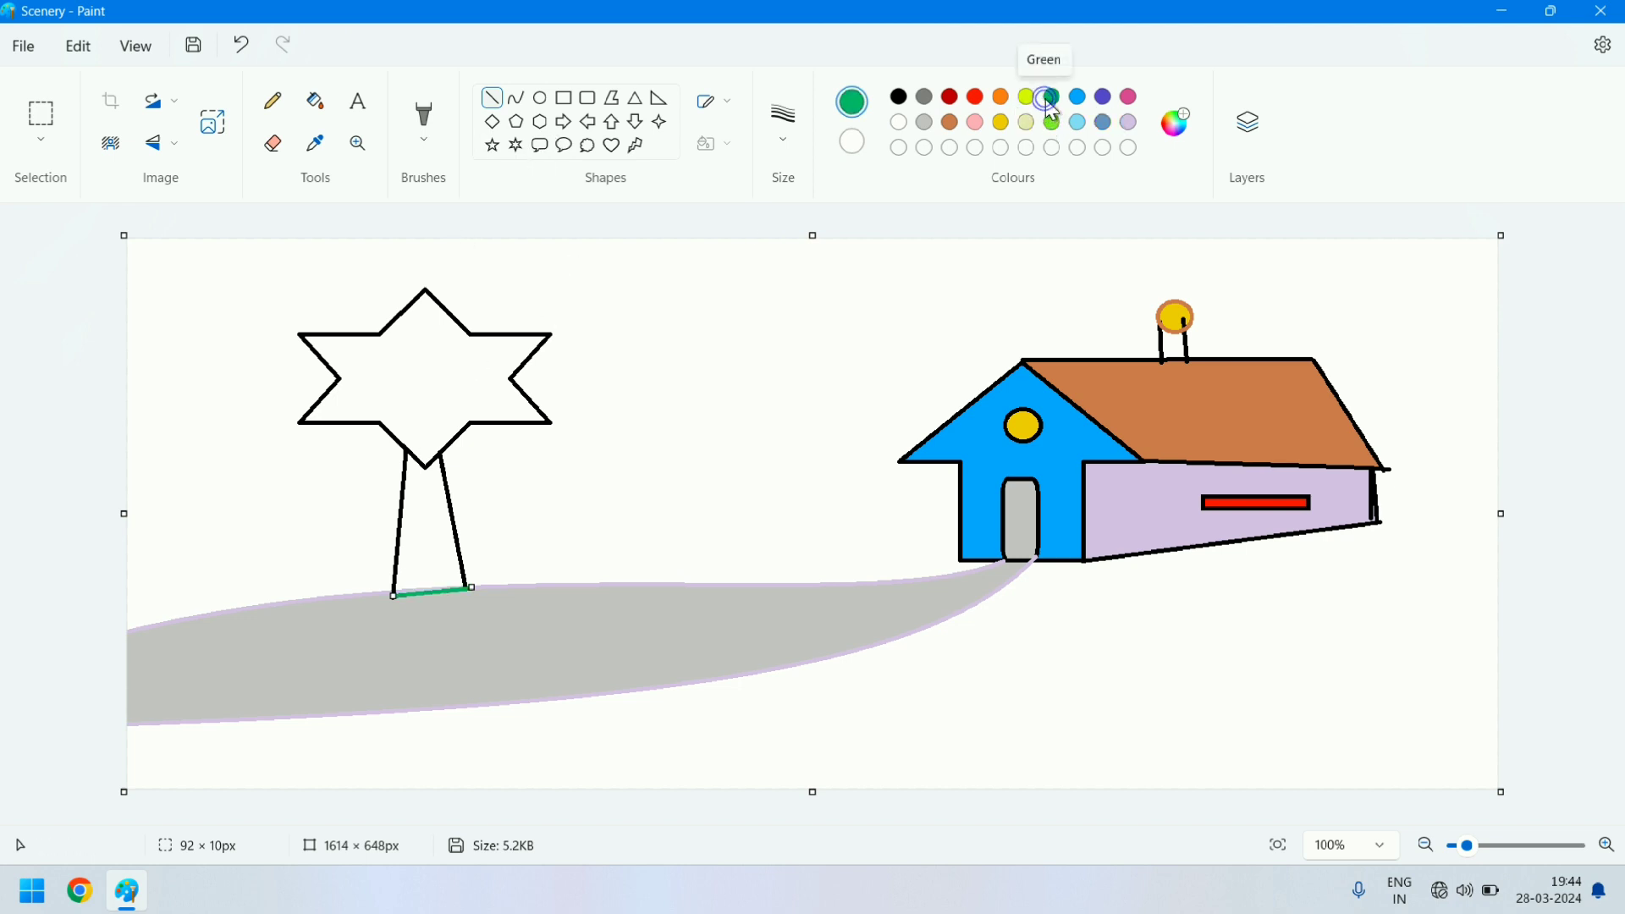
- Fill the star-shaped tree crown with green and the trunk with brown
click(327, 106)
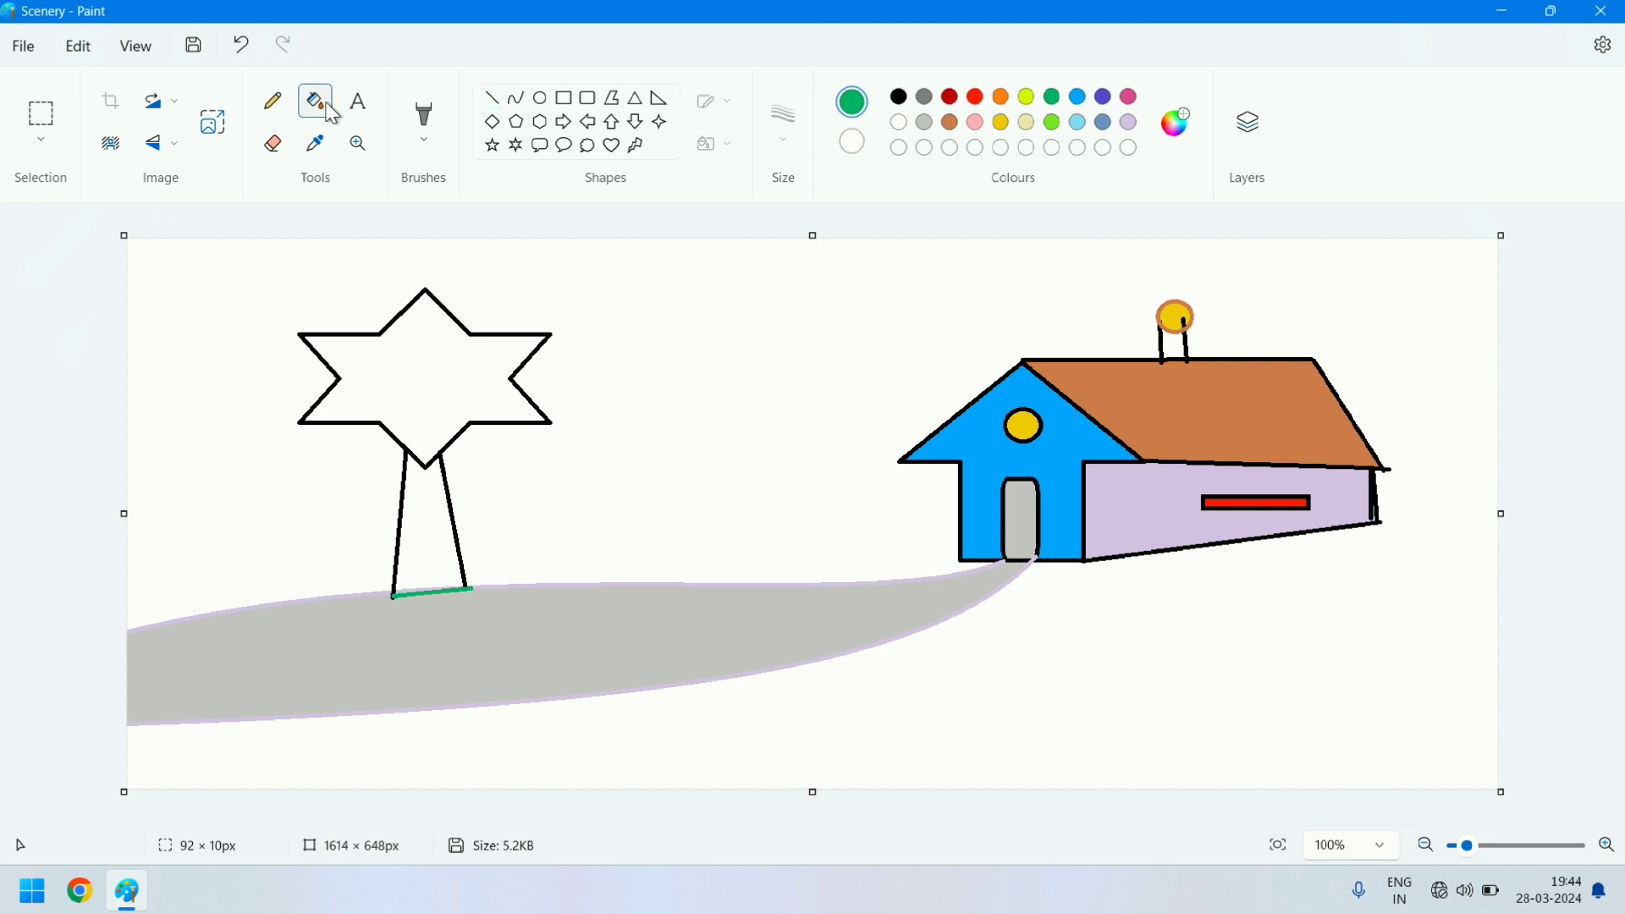
click(472, 357)
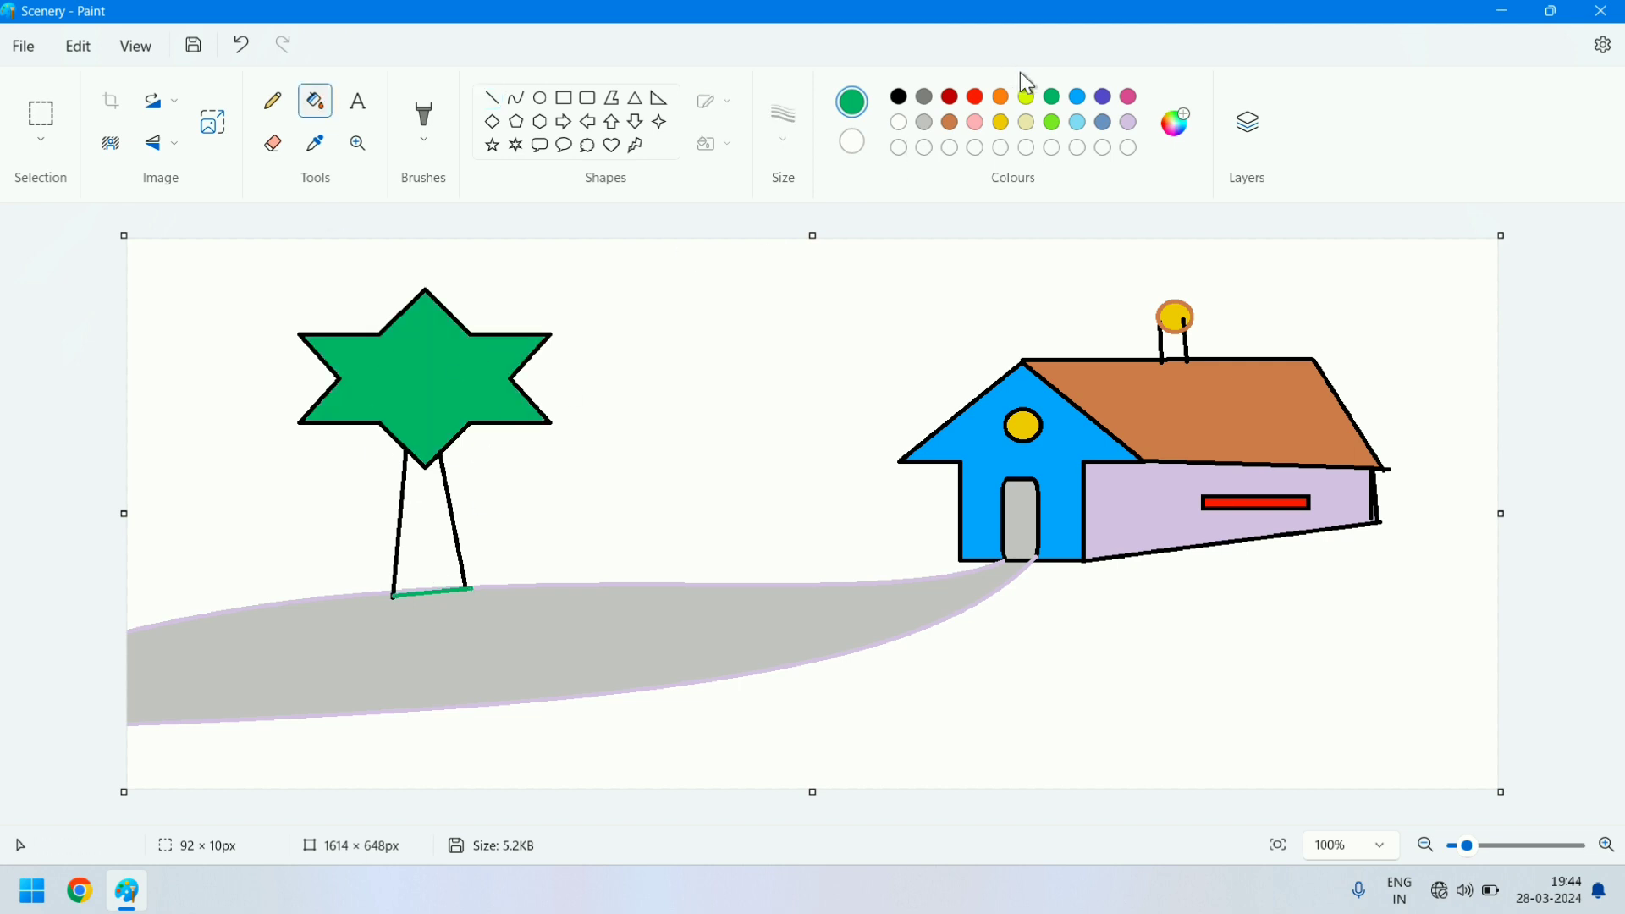
click(950, 126)
click(427, 496)
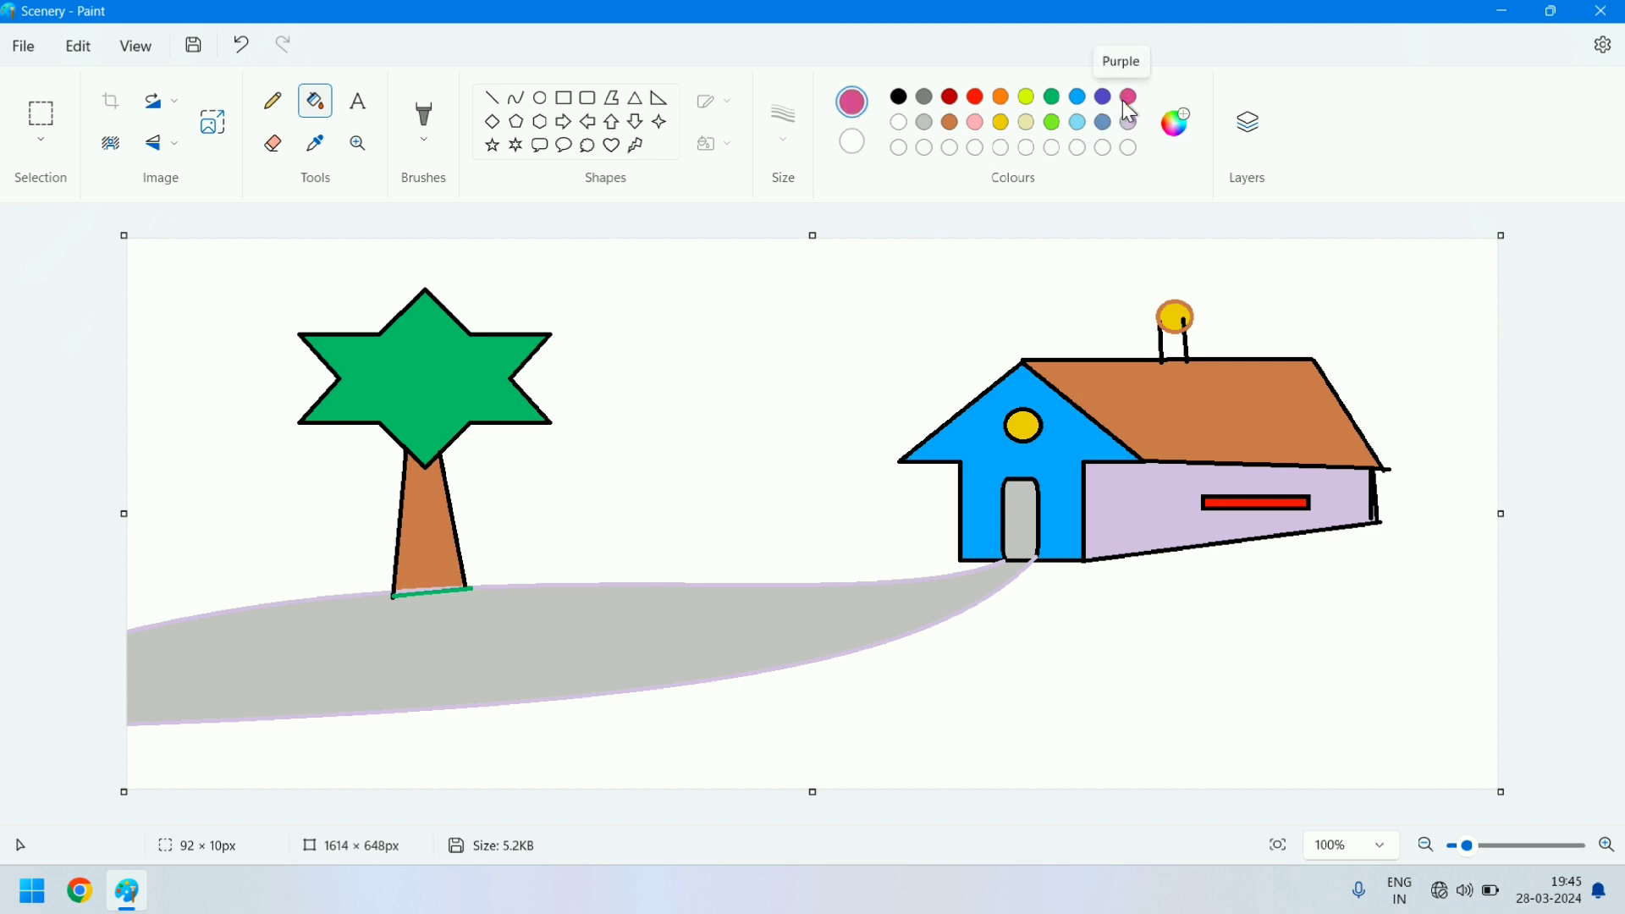
- Try a purple background fill and replace it with light yellow
click(754, 312)
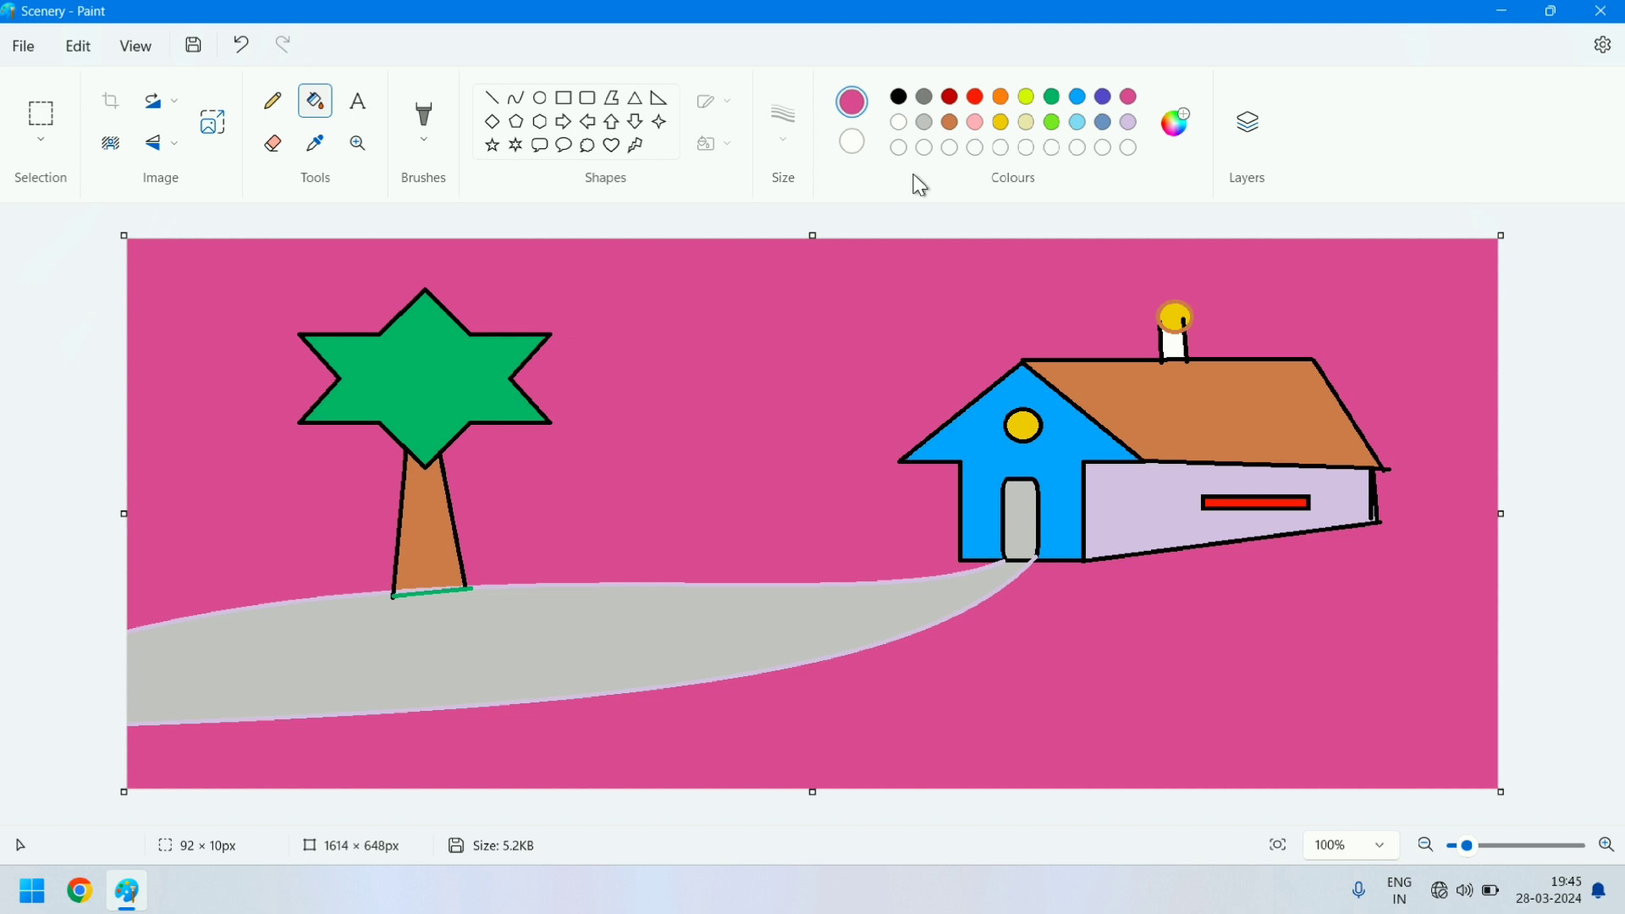
click(1027, 123)
click(625, 356)
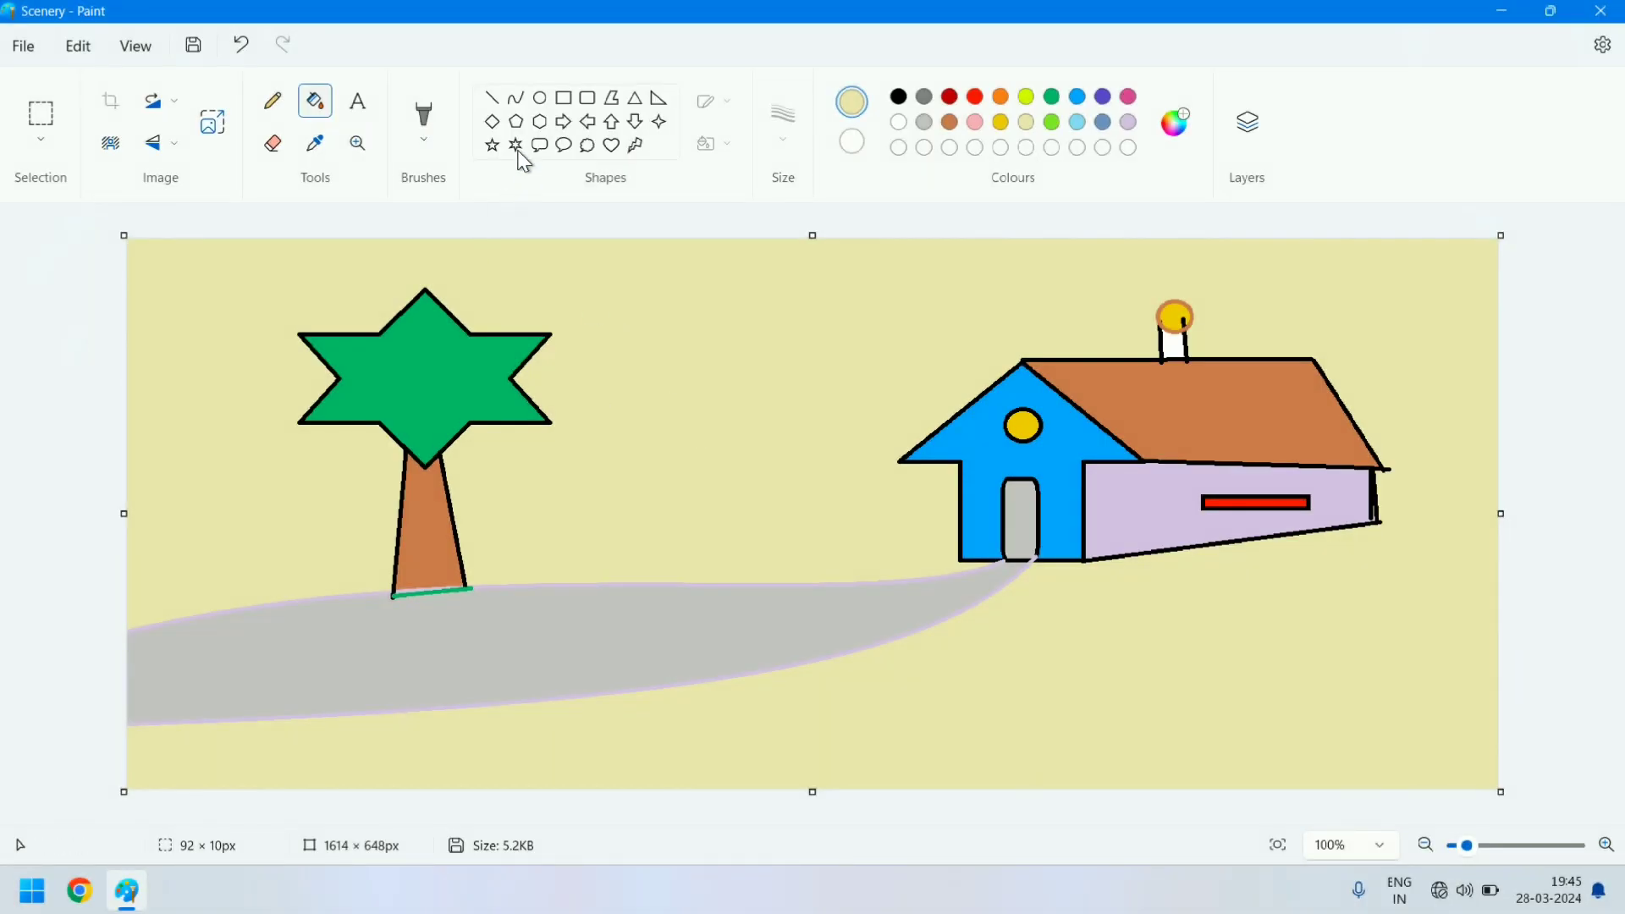
- Draw an ellipse about 565 × 188 px across the canvas's upper edge in custom yellow #EFE147
click(540, 99)
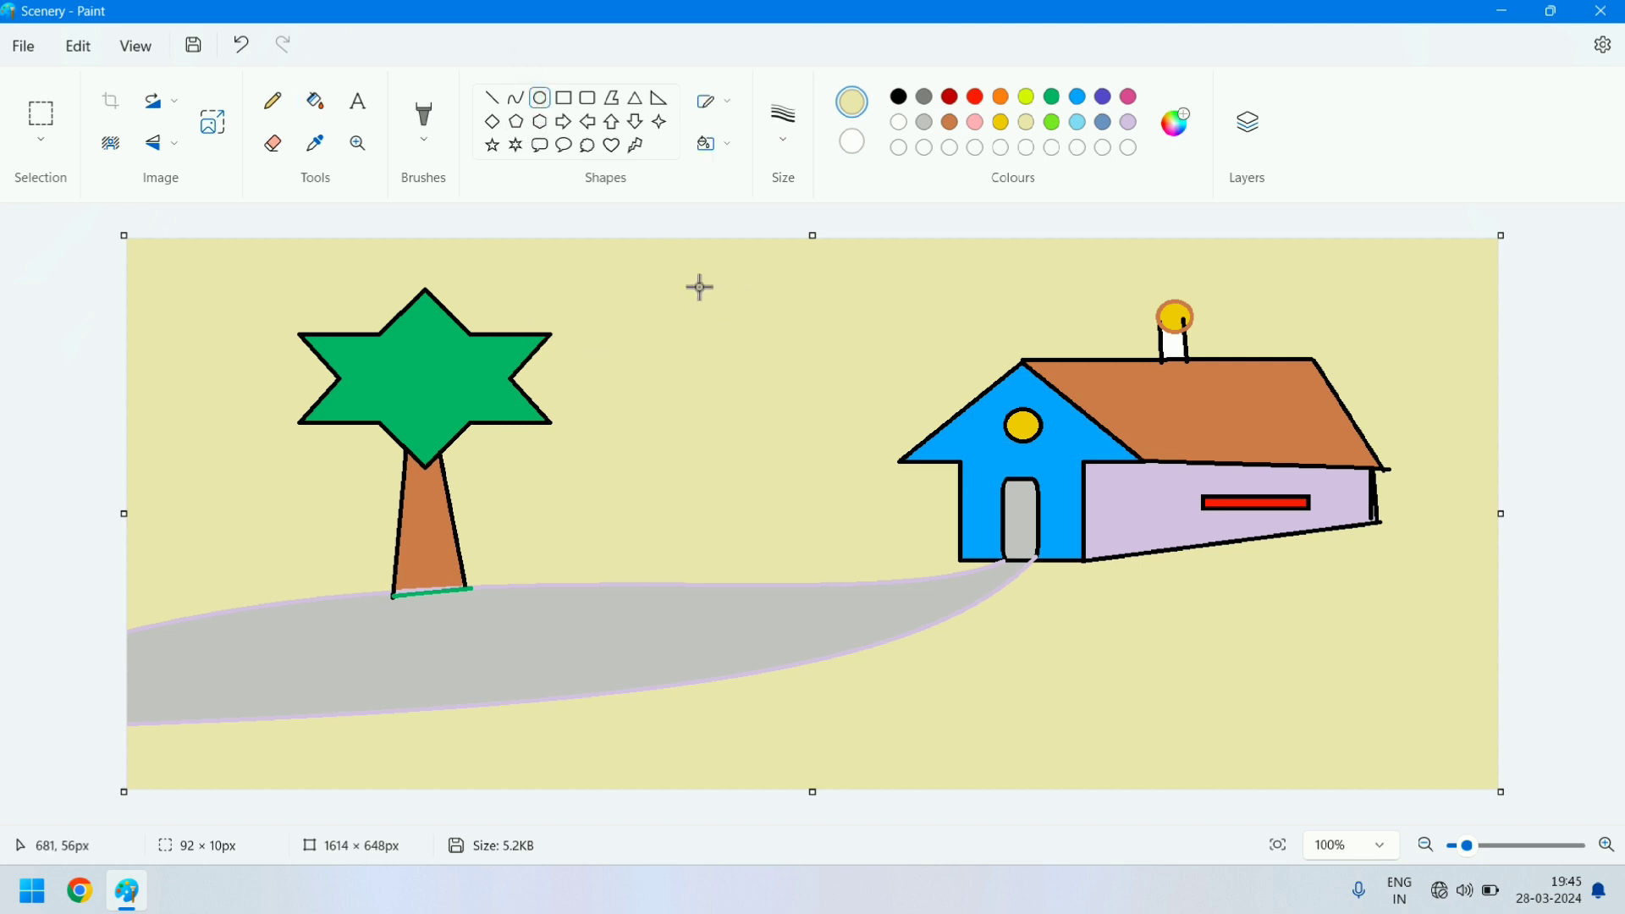
drag(699, 287, 1183, 139)
click(1180, 131)
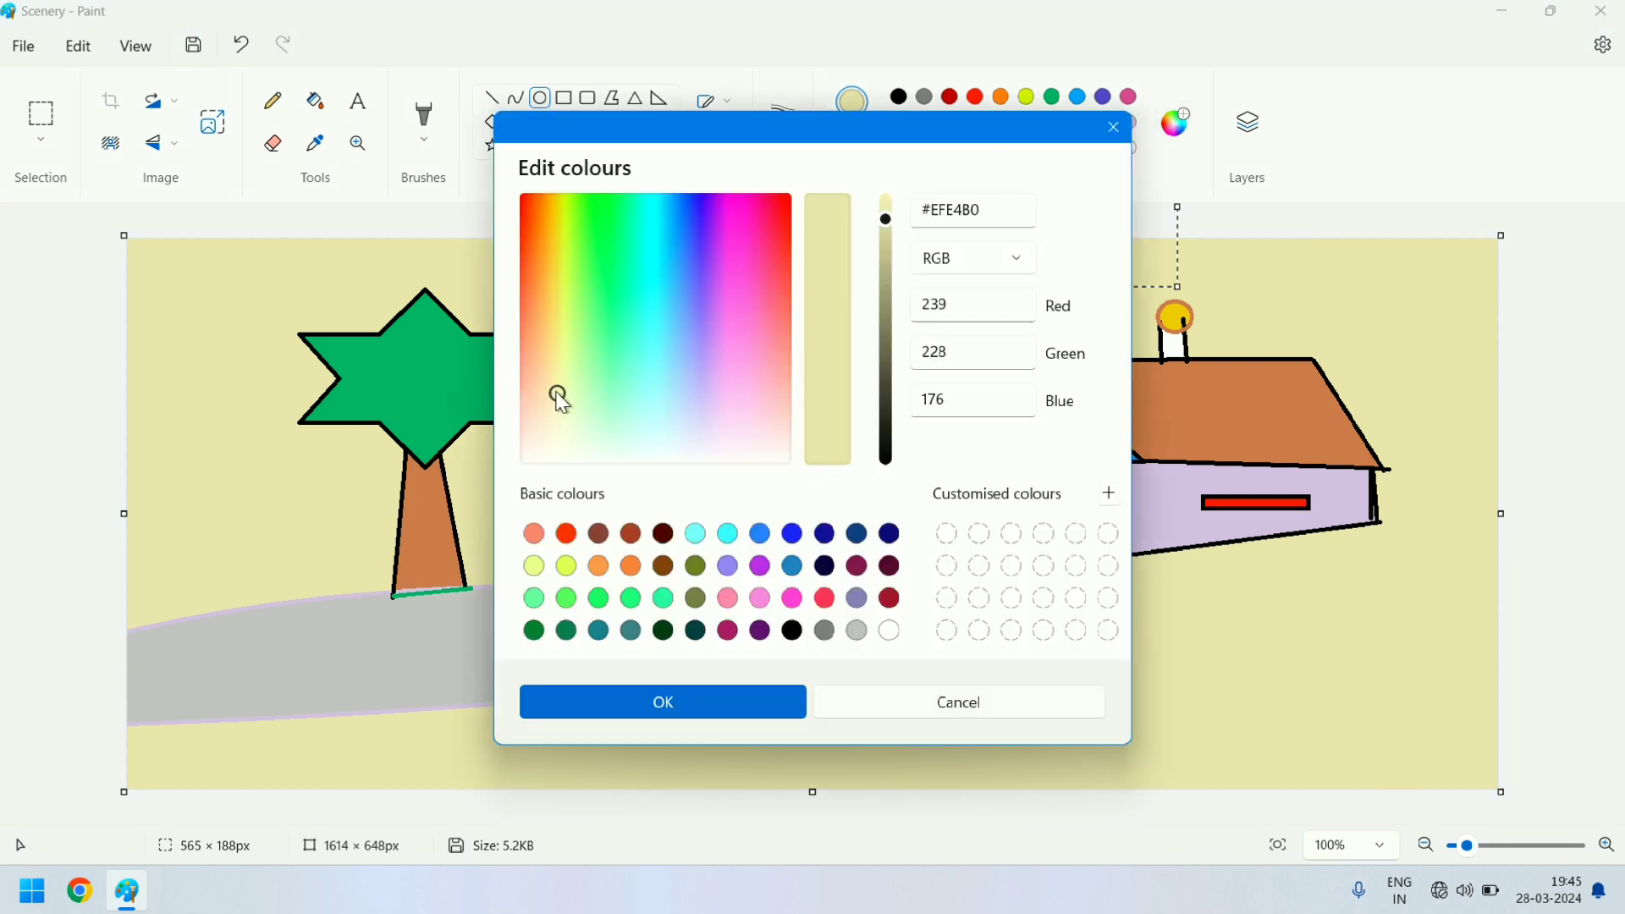
drag(560, 398, 562, 276)
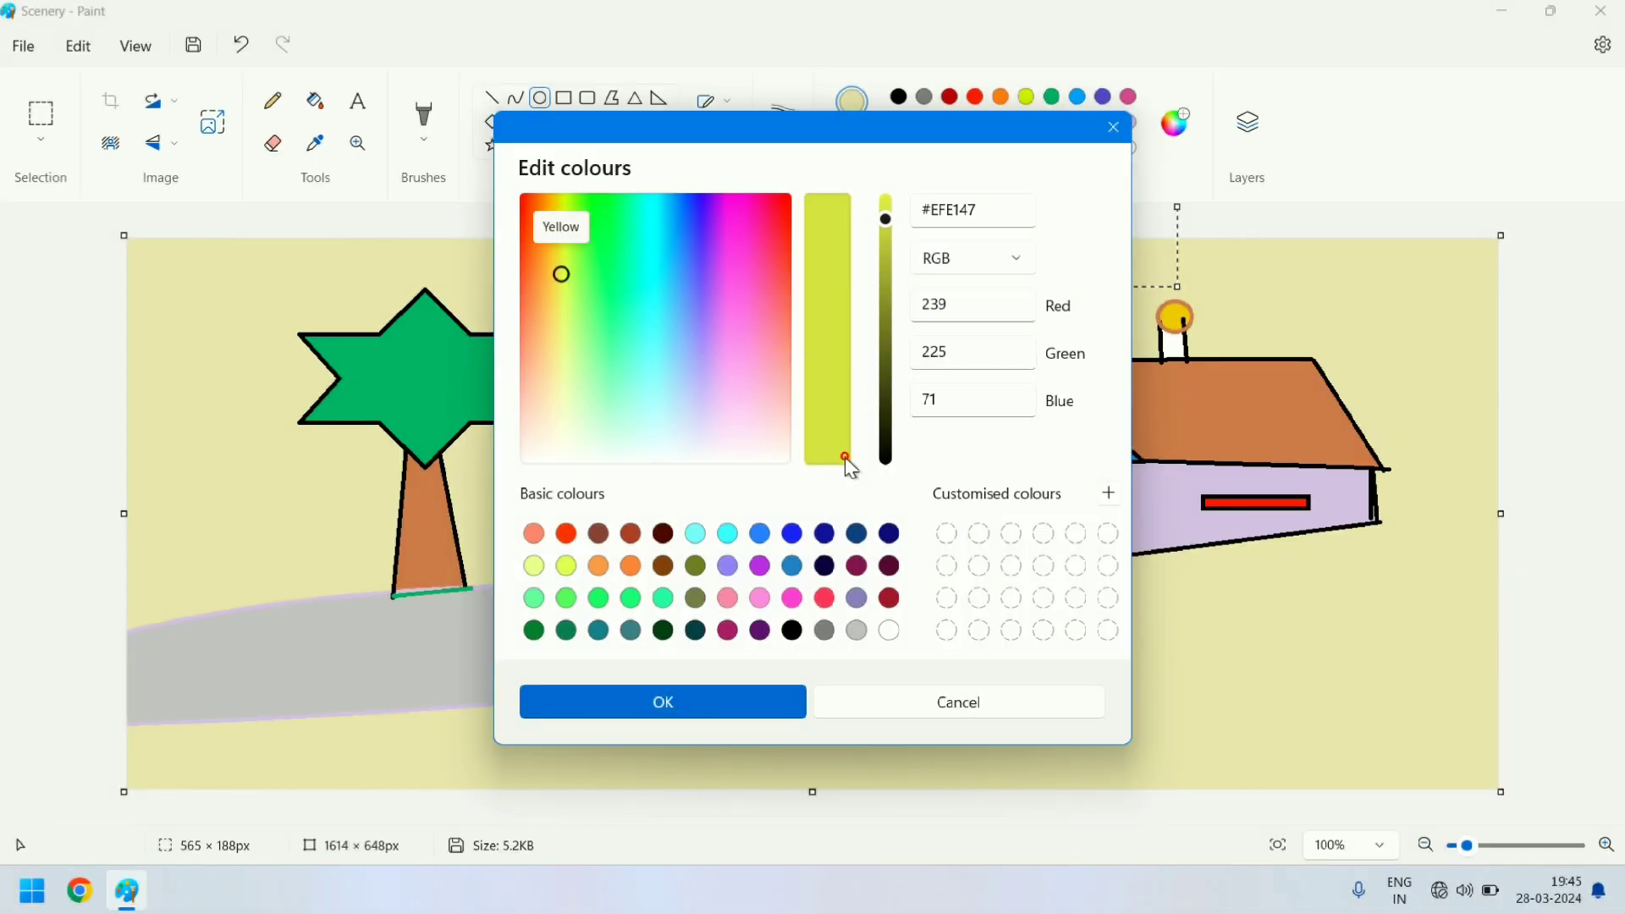
click(708, 714)
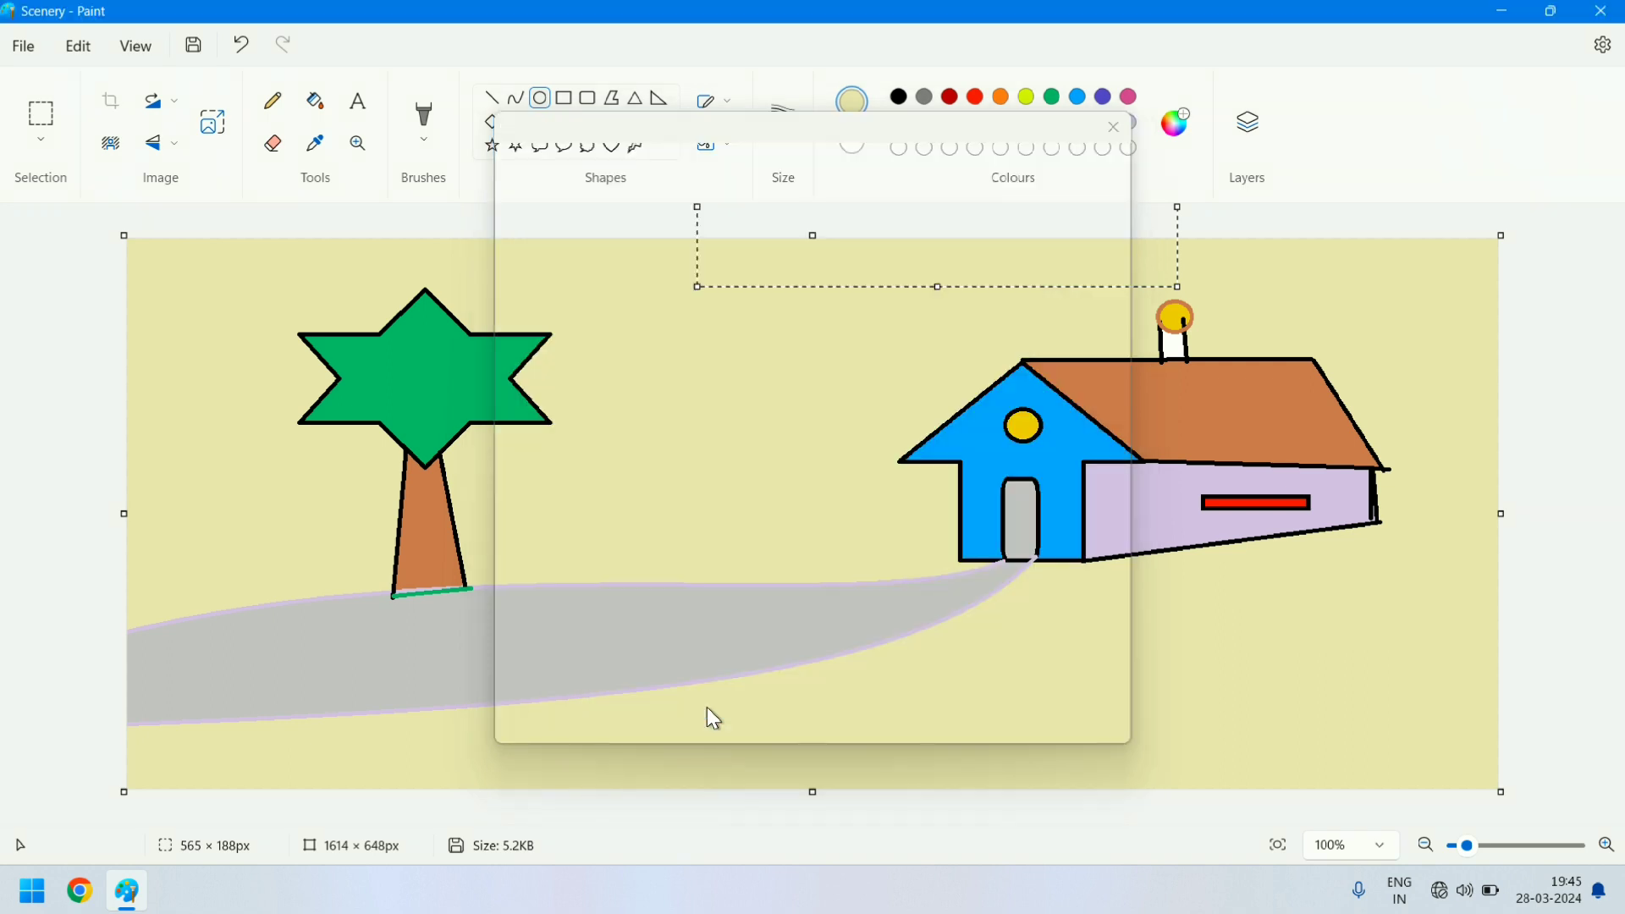
click(683, 324)
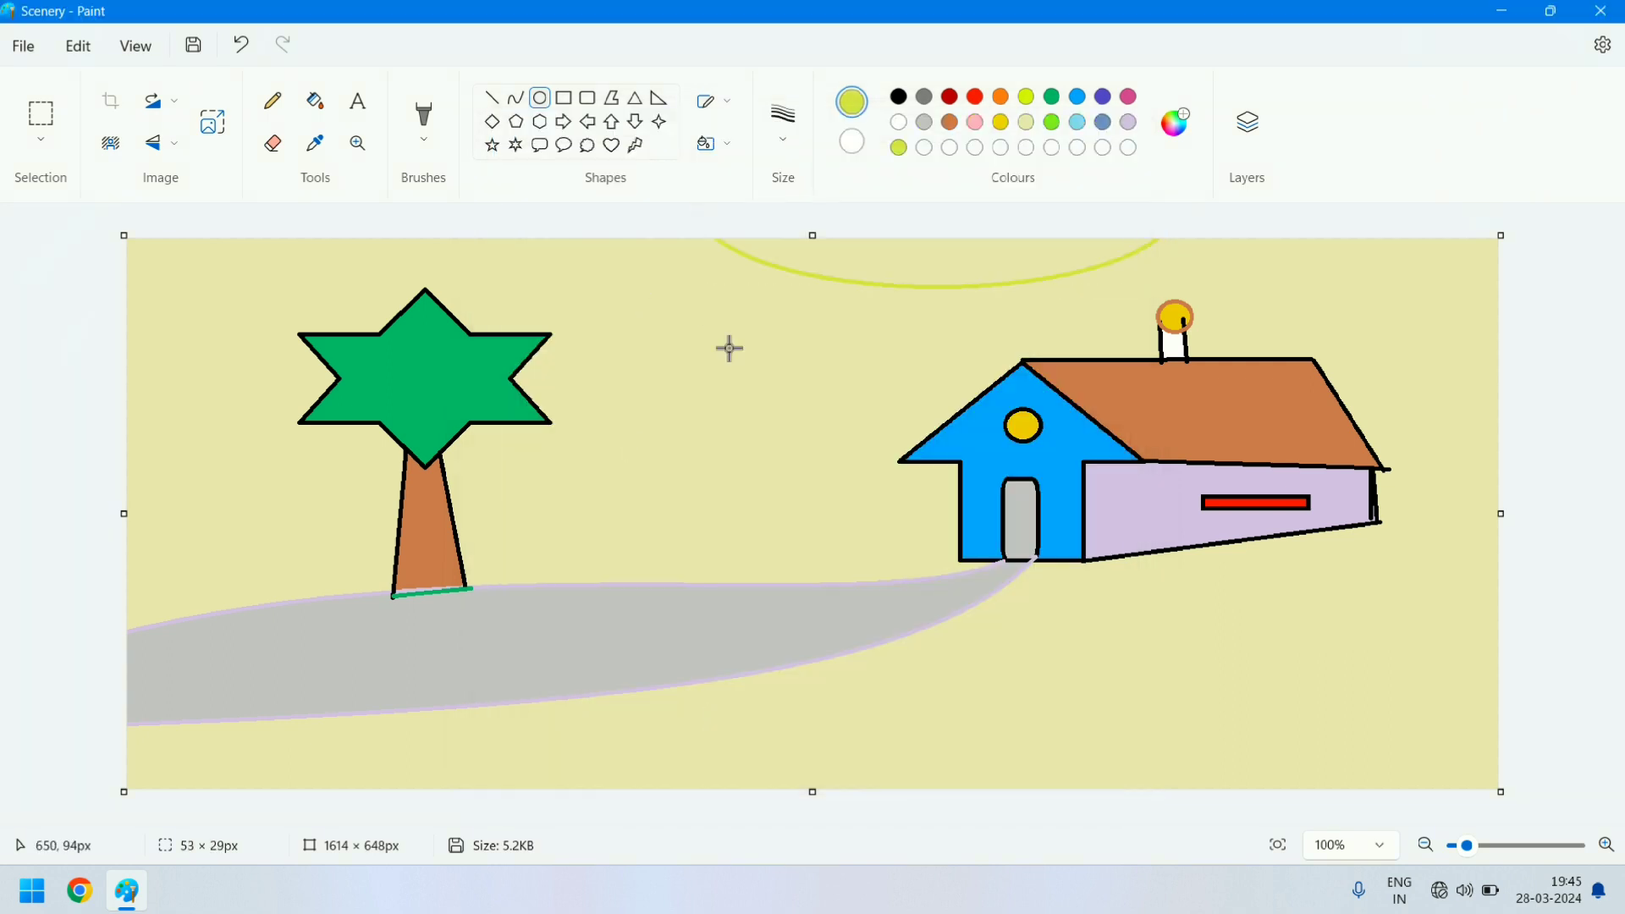
- Draw a sun circle about 89 × 80 px beside the tree crown and colour its outline custom yellow #FFF04C
mouse_move(728, 347)
mouse_down()
mouse_move(728, 373)
mouse_move(708, 363)
mouse_up()
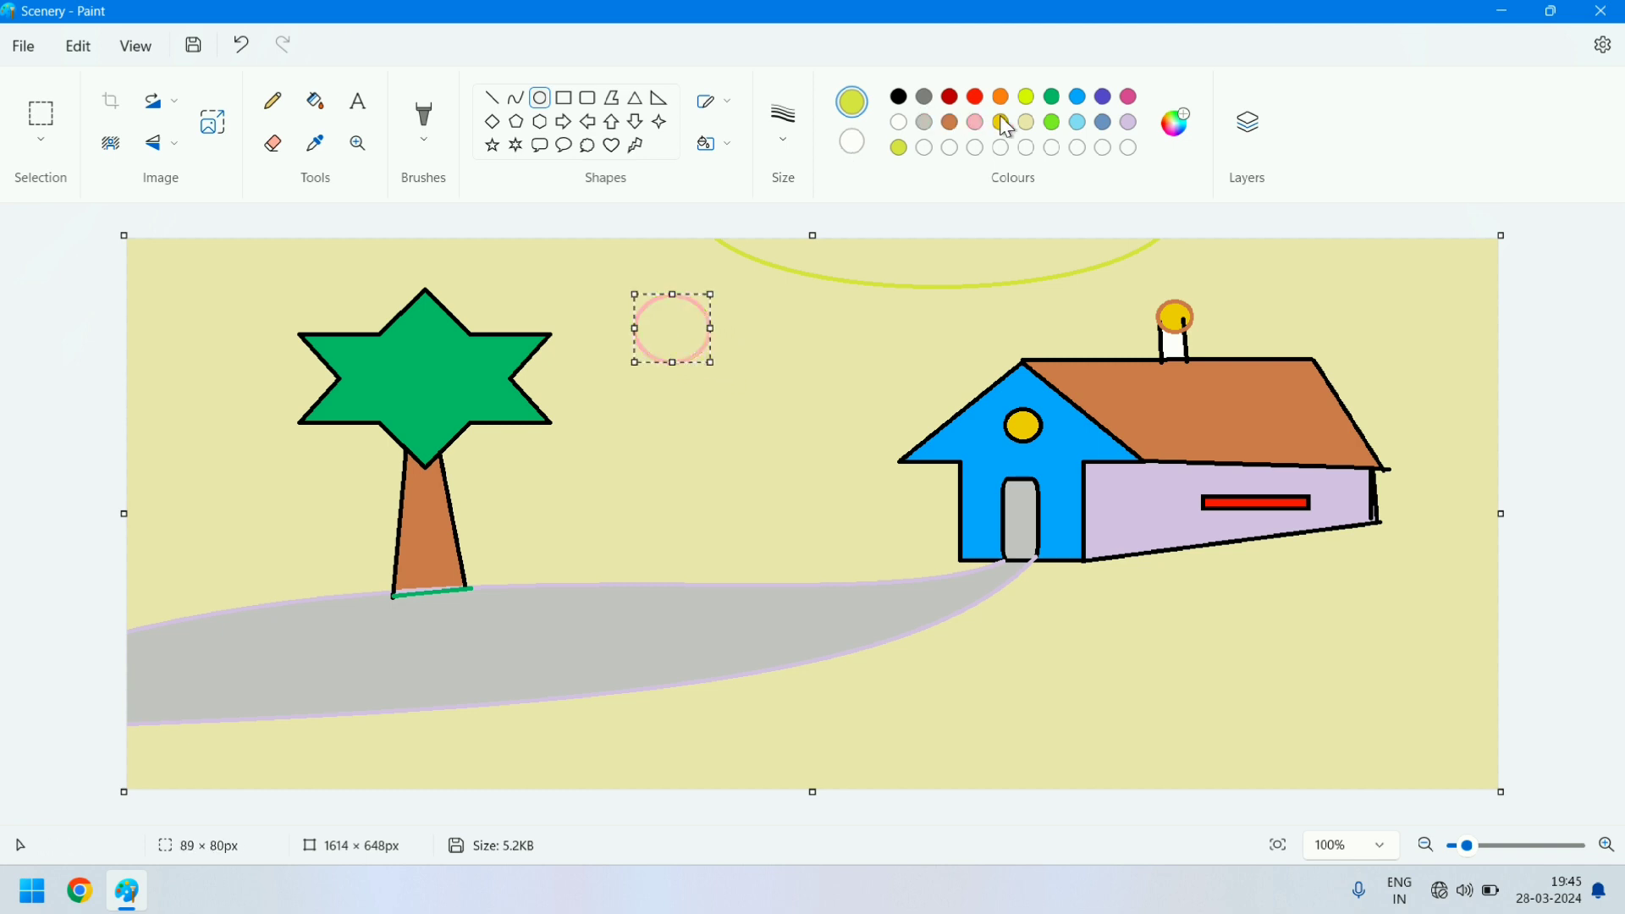
click(1171, 137)
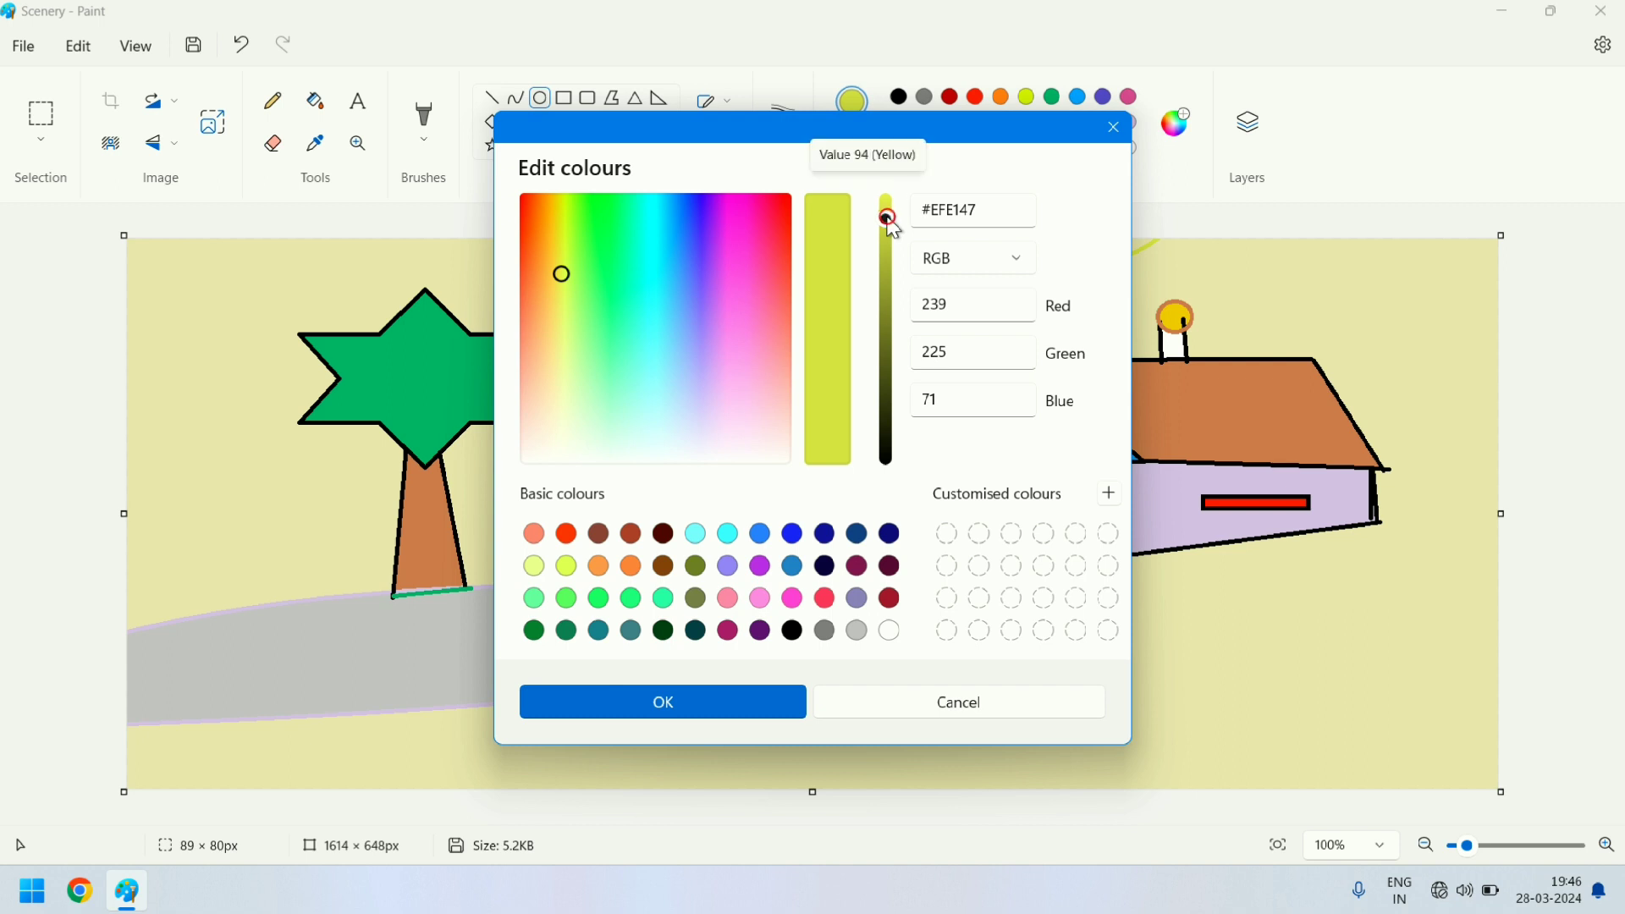
drag(888, 218, 893, 180)
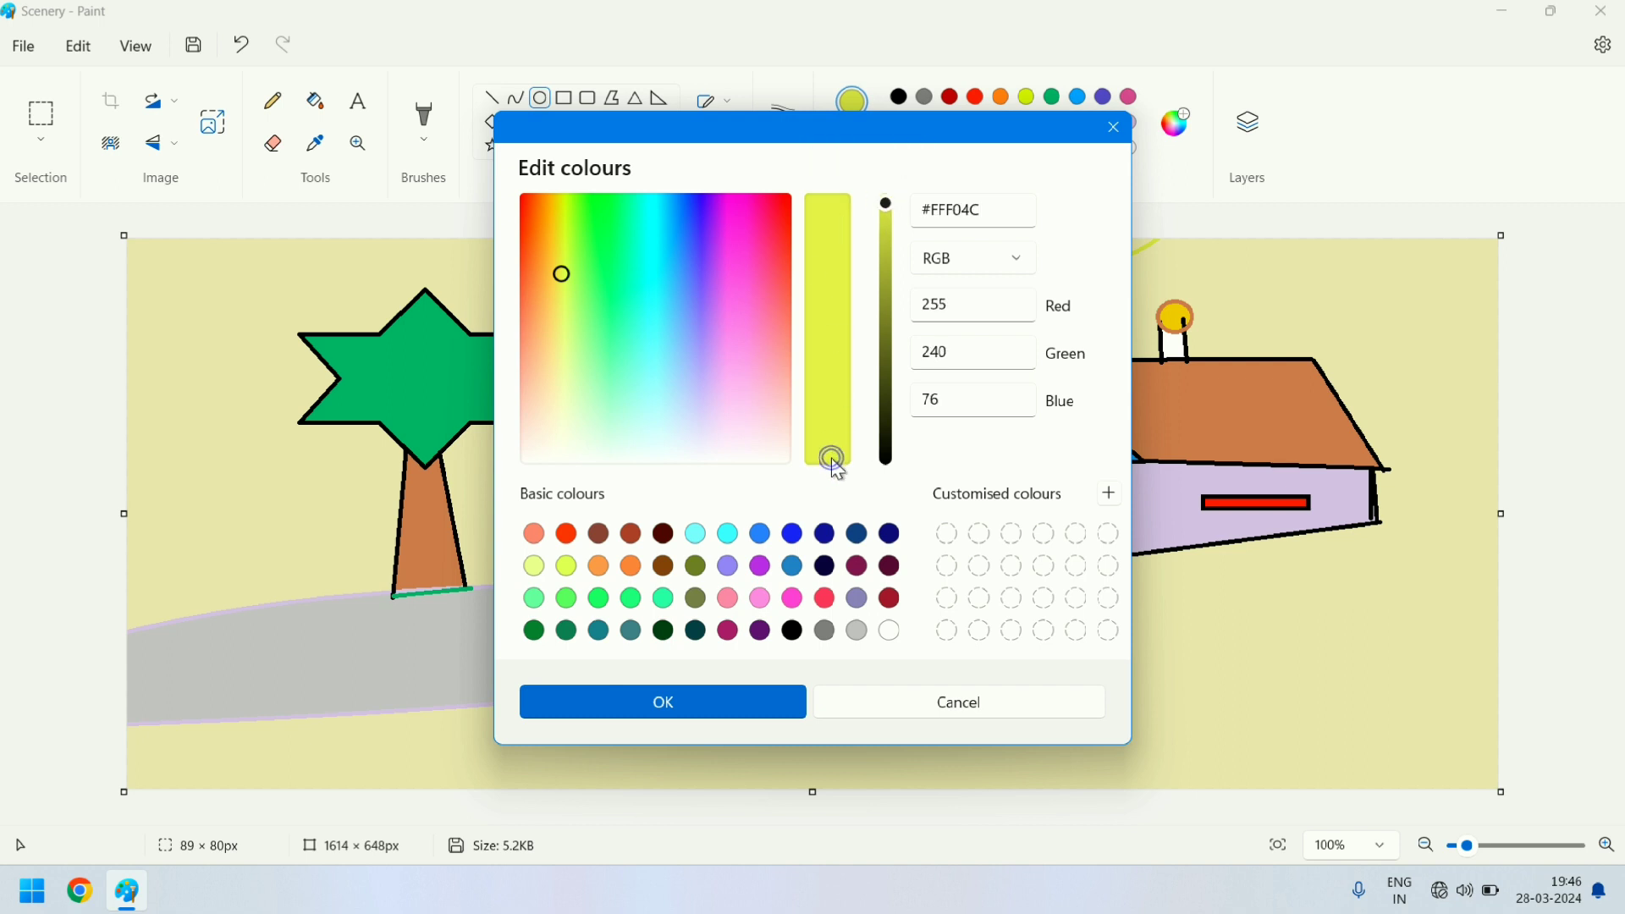
click(724, 692)
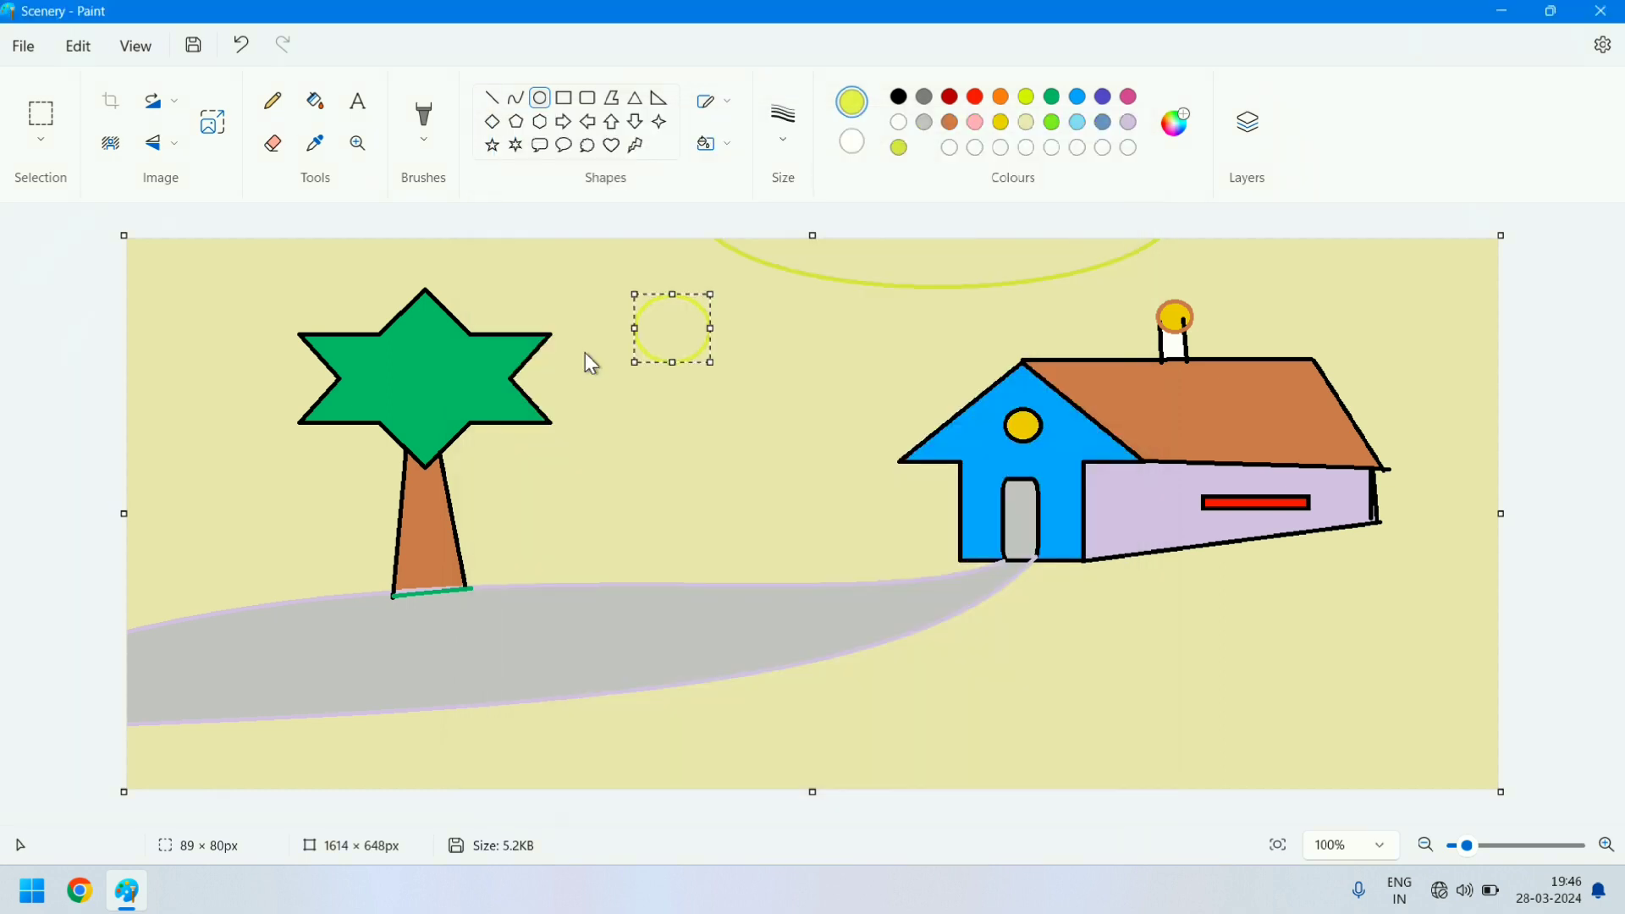
- Fill the sun circle with the custom yellow and recolour it gold
click(314, 105)
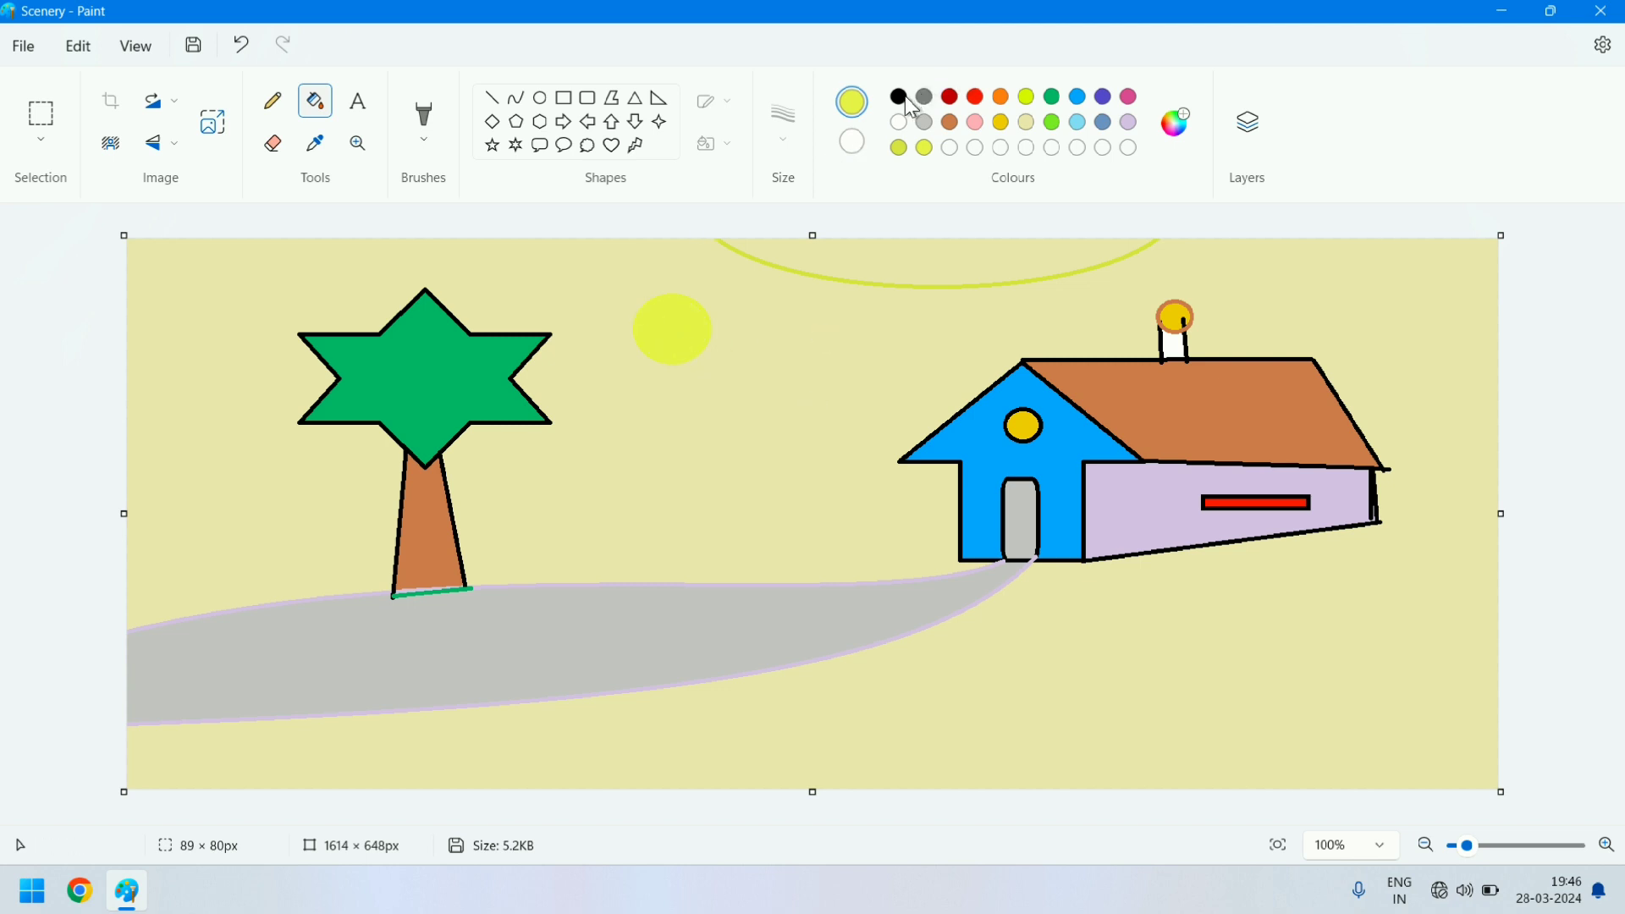
click(900, 97)
click(1000, 123)
click(677, 309)
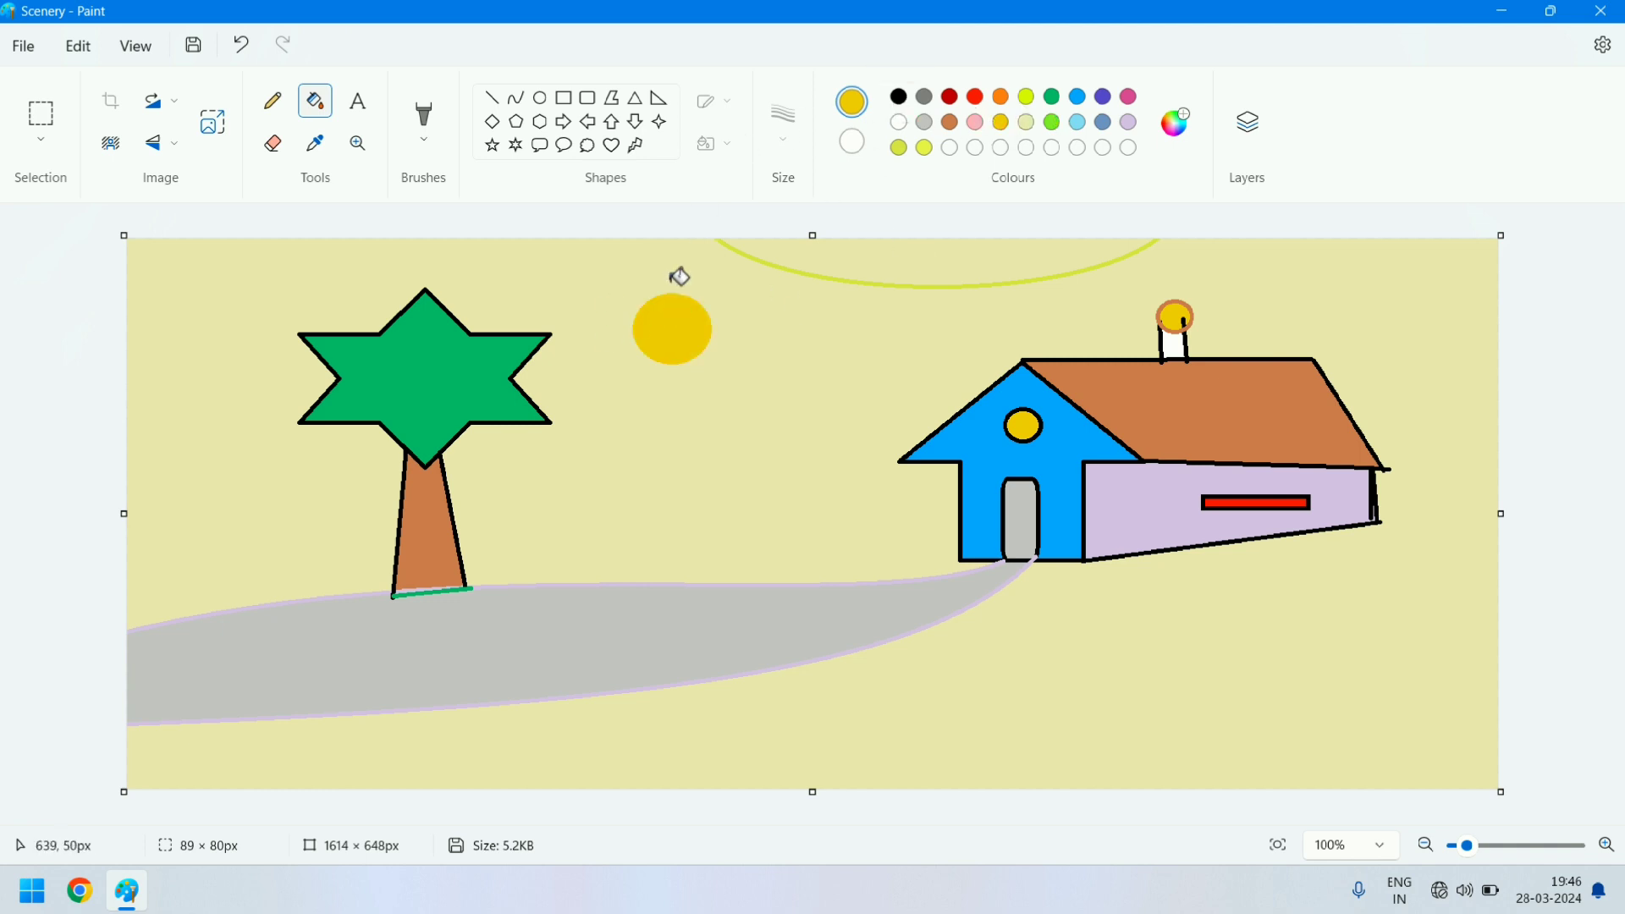
- Draw short gold lines all around the sun as rays
click(492, 100)
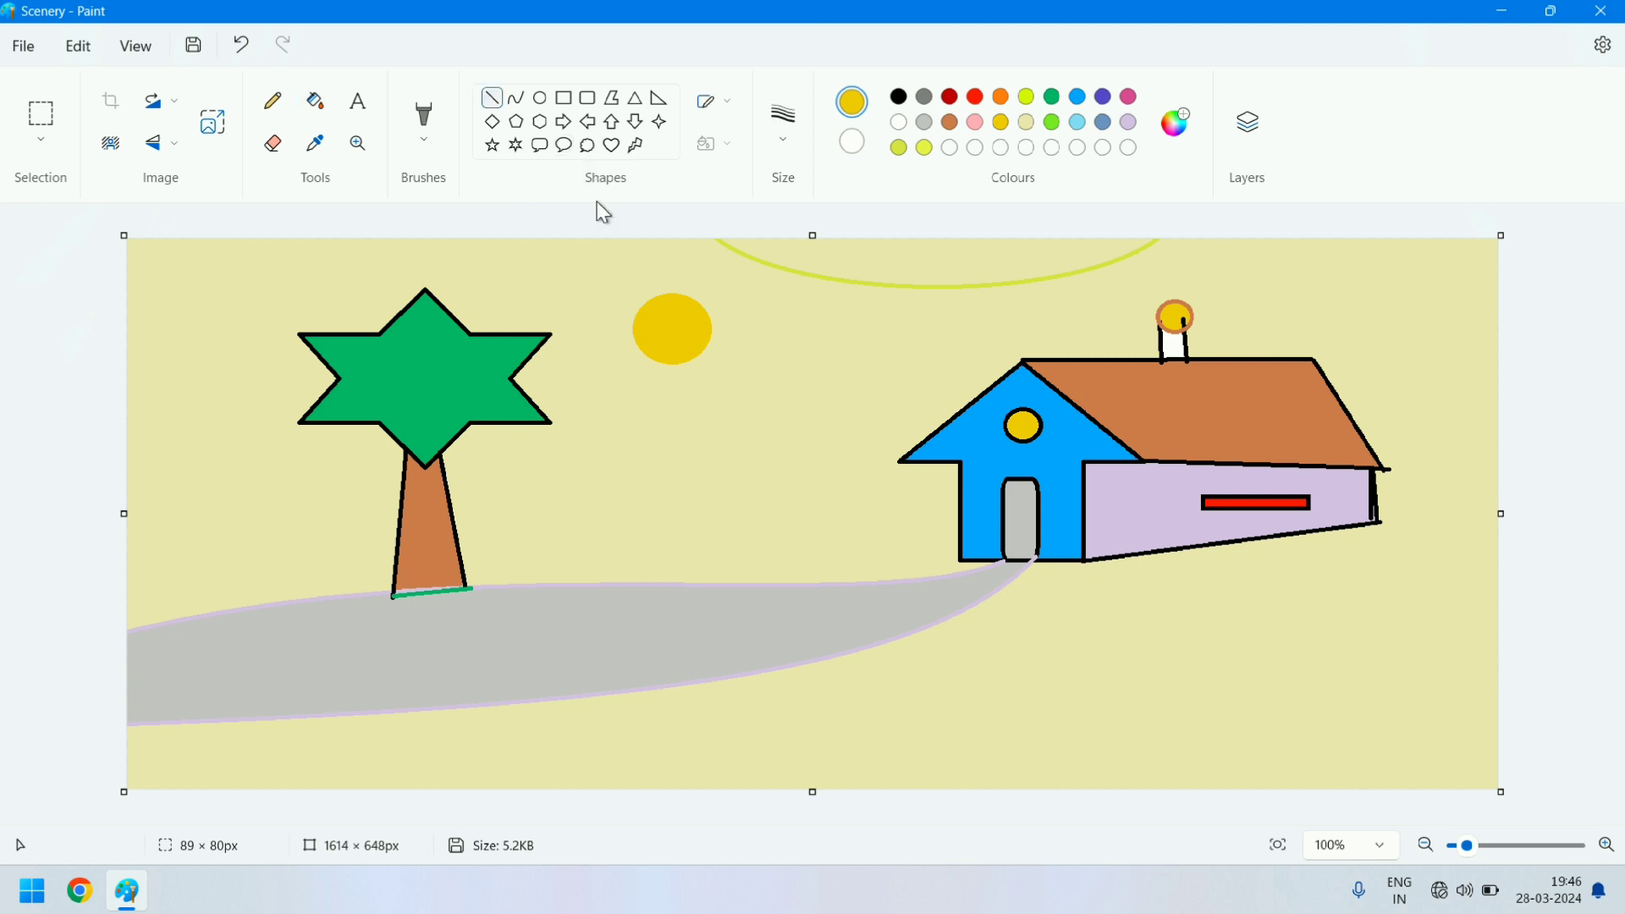
drag(653, 279, 646, 343)
mouse_move(656, 361)
mouse_down()
mouse_move(627, 376)
mouse_move(689, 391)
mouse_up()
drag(699, 274, 682, 291)
mouse_move(718, 294)
mouse_down()
mouse_move(702, 303)
mouse_move(731, 358)
mouse_move(673, 364)
mouse_up()
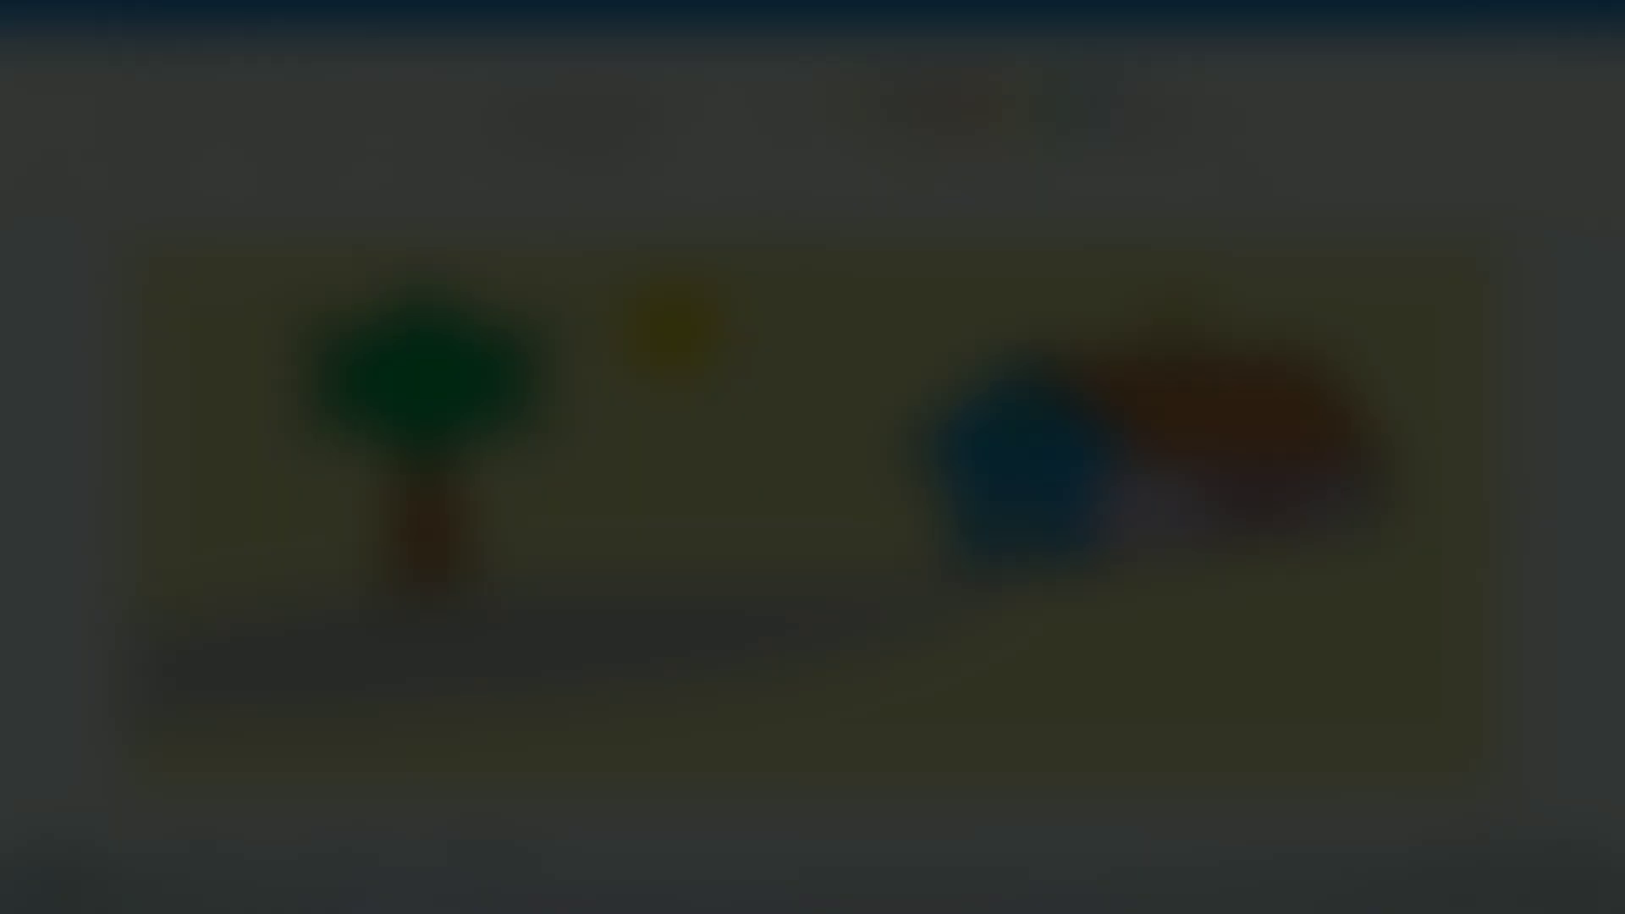
drag(672, 272, 674, 306)
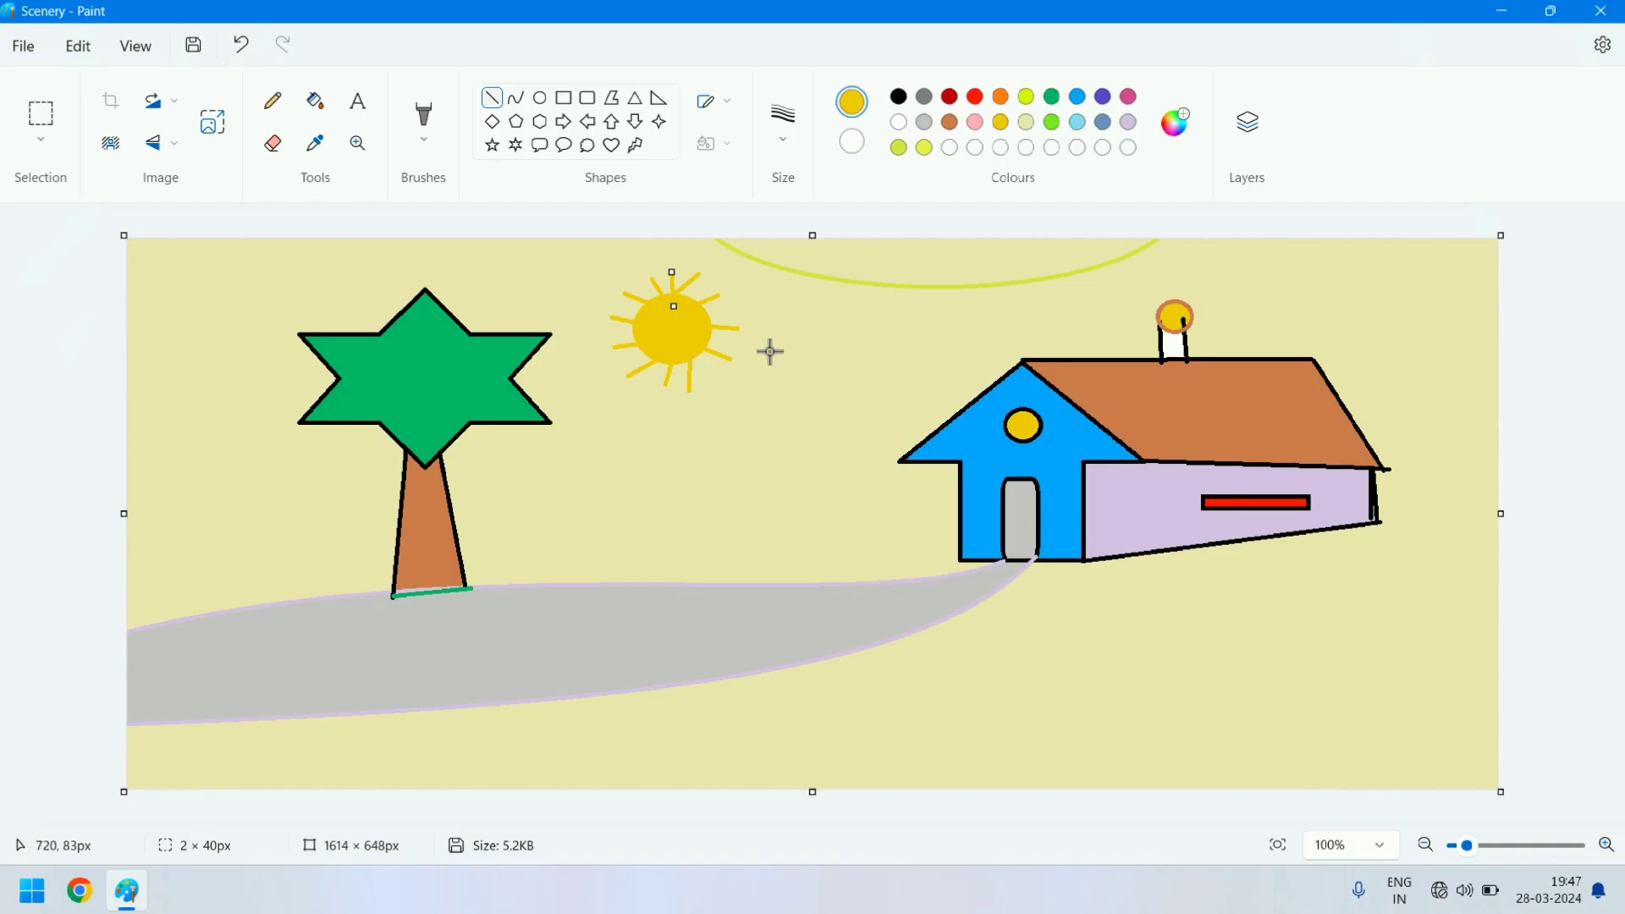
- Draw a gold ellipse about 380 × 155 px in the open ground below the house's side wall
click(540, 99)
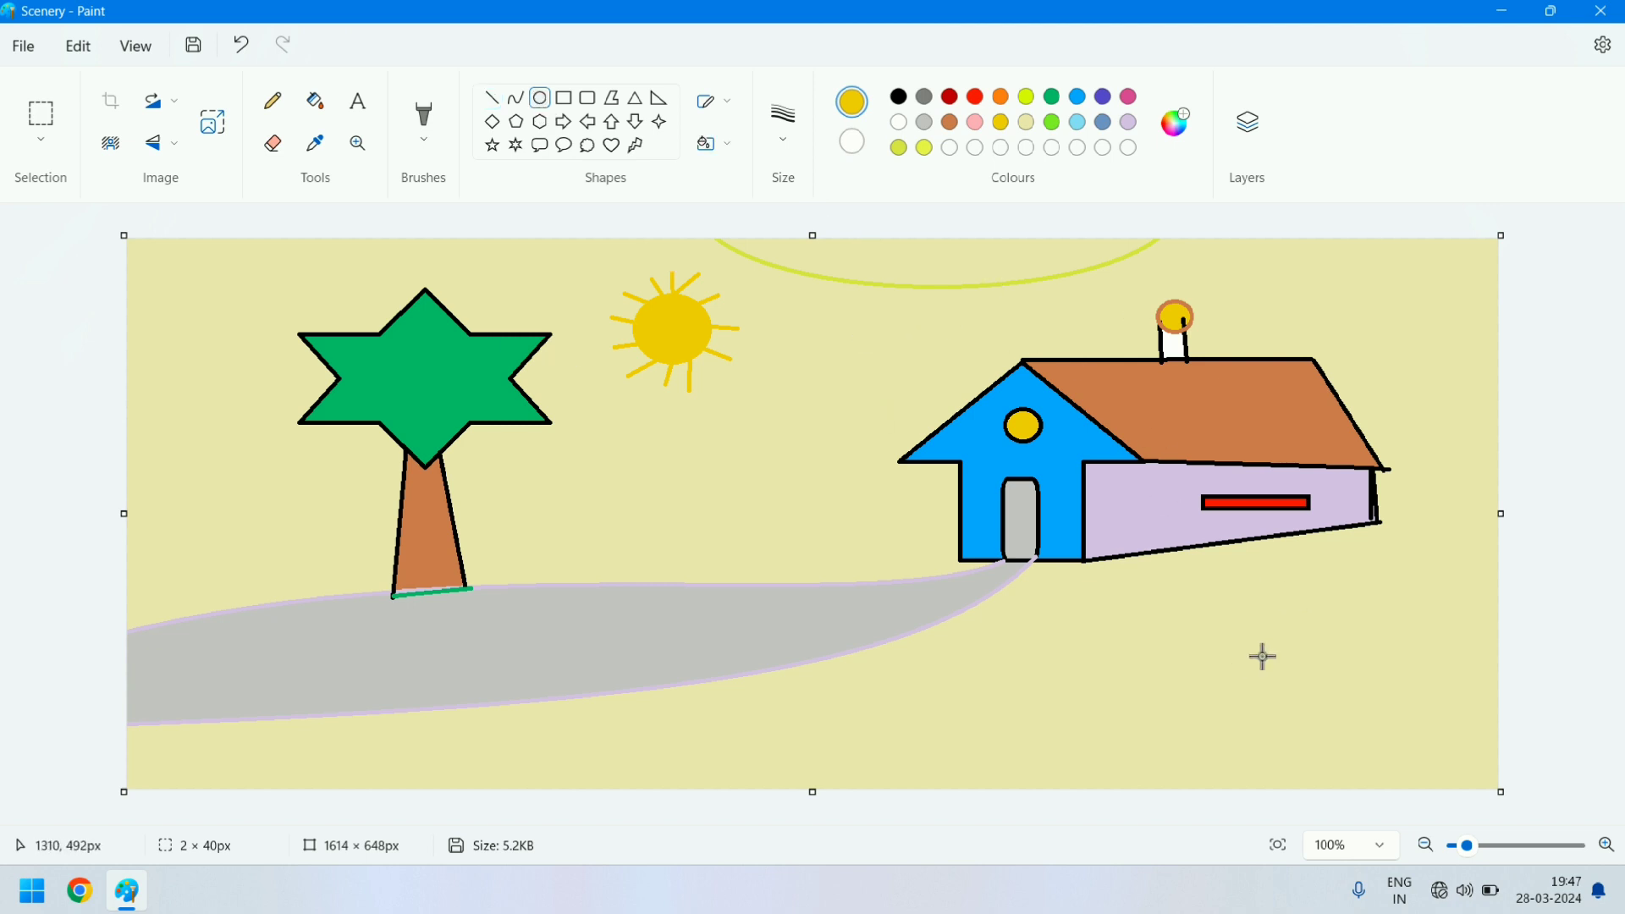
drag(1144, 634, 1469, 764)
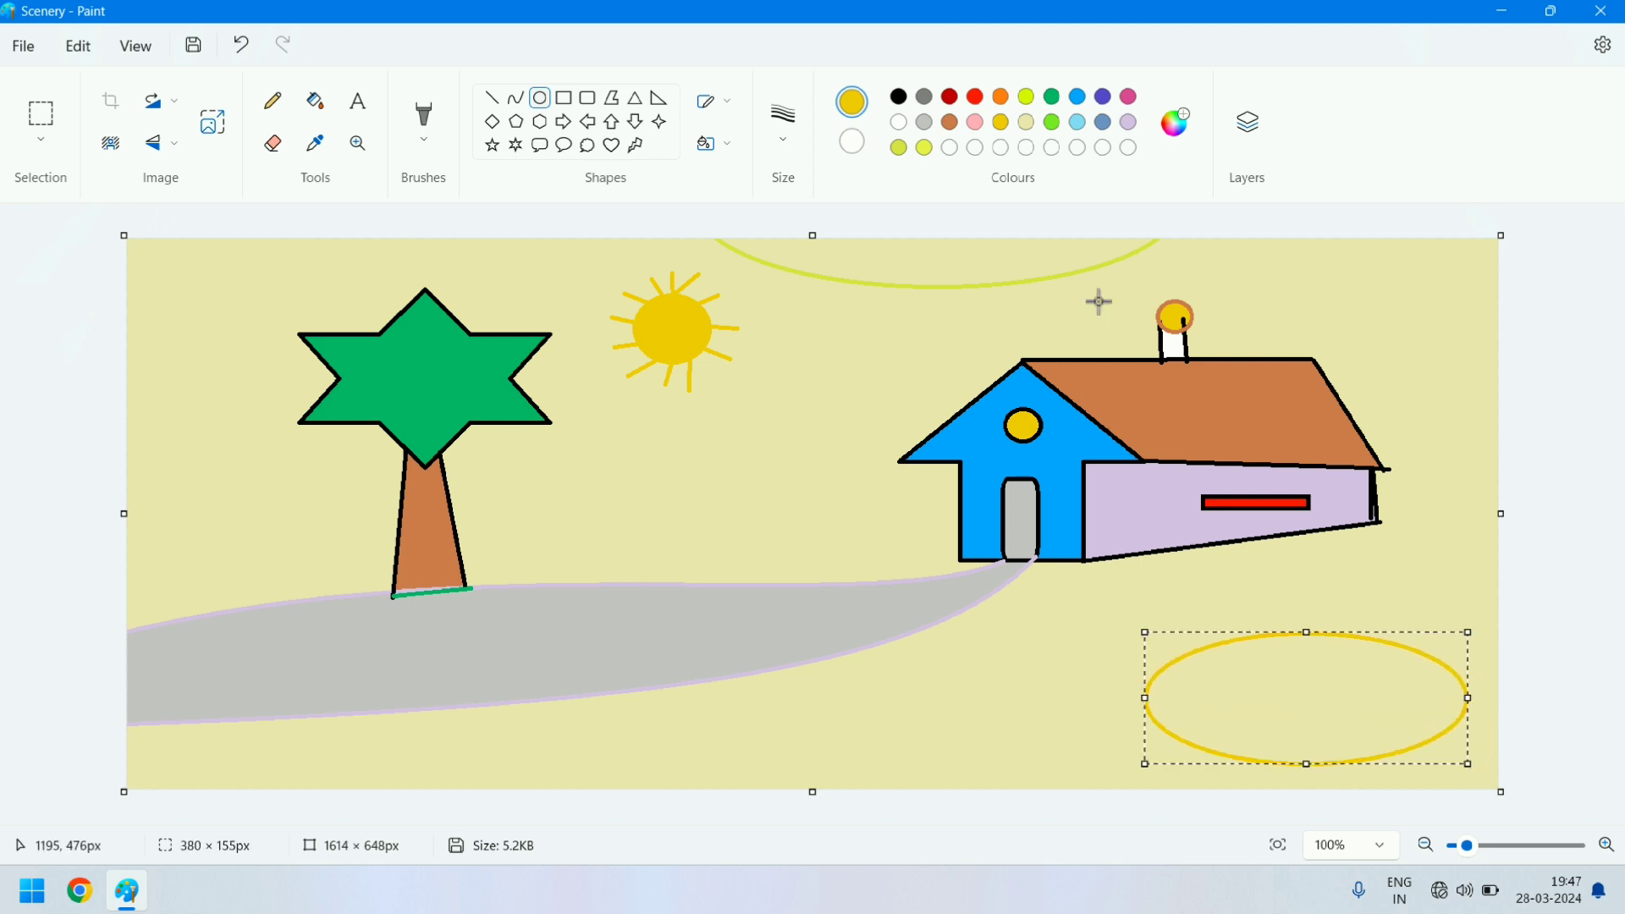